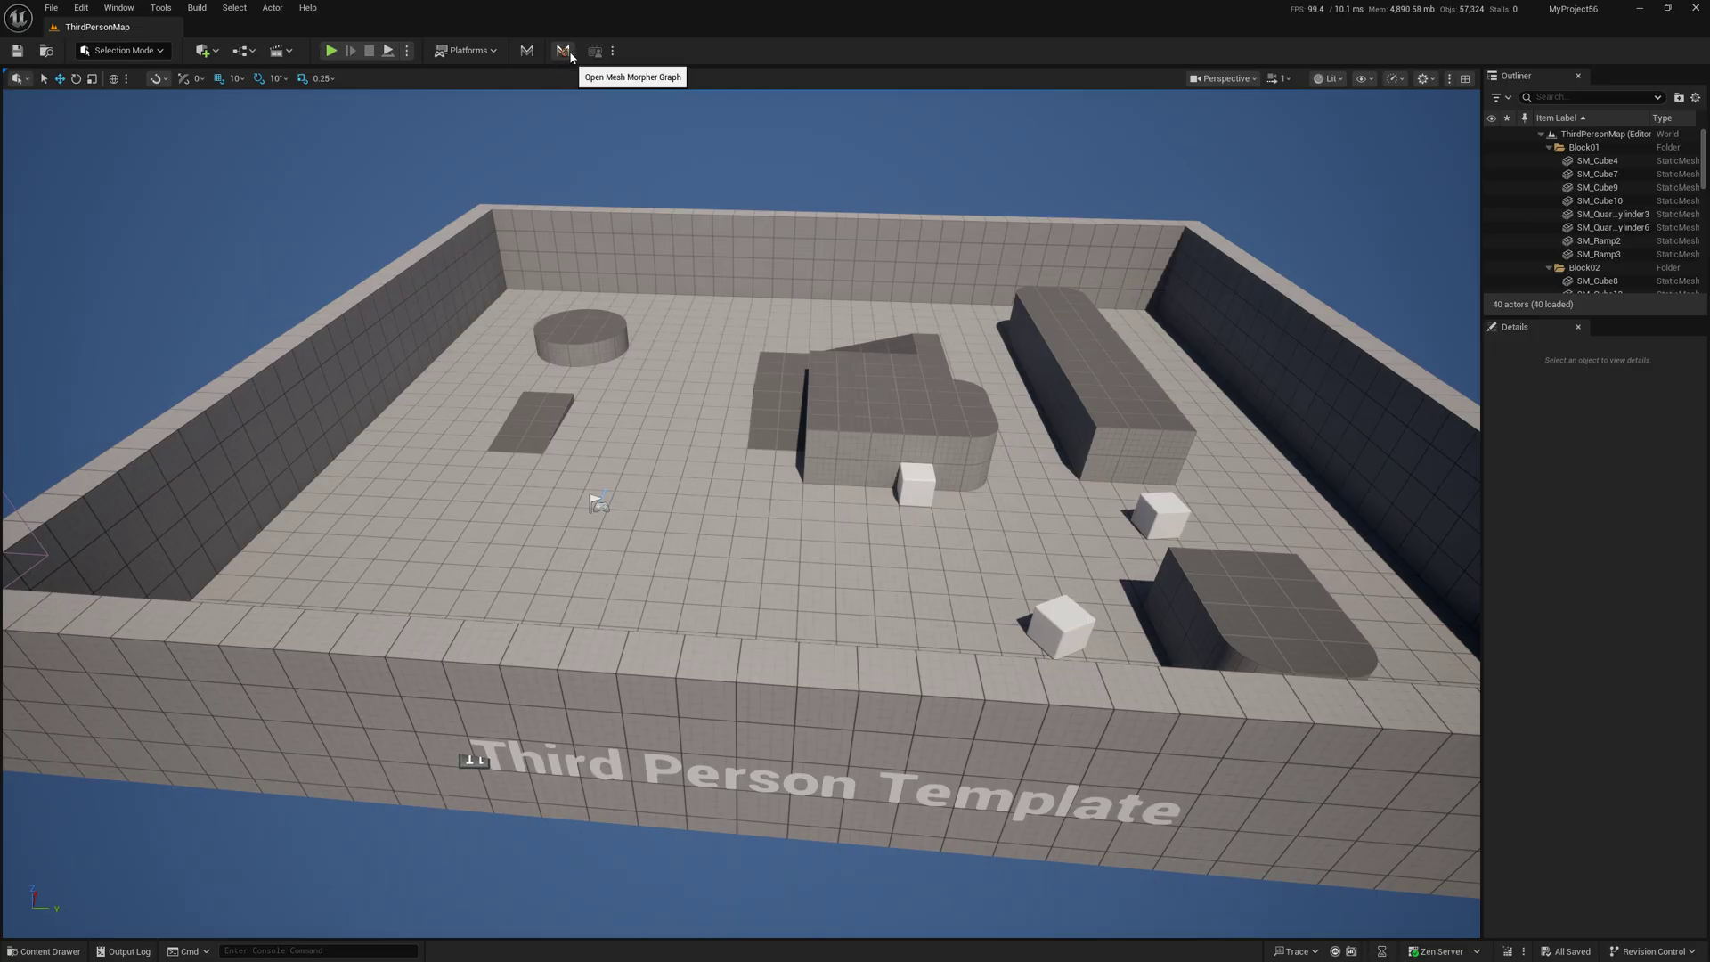
# Step: Open the Mesh Morpher Graph editor and widen its graph area relative to the source preview
pyautogui.click(563, 57)
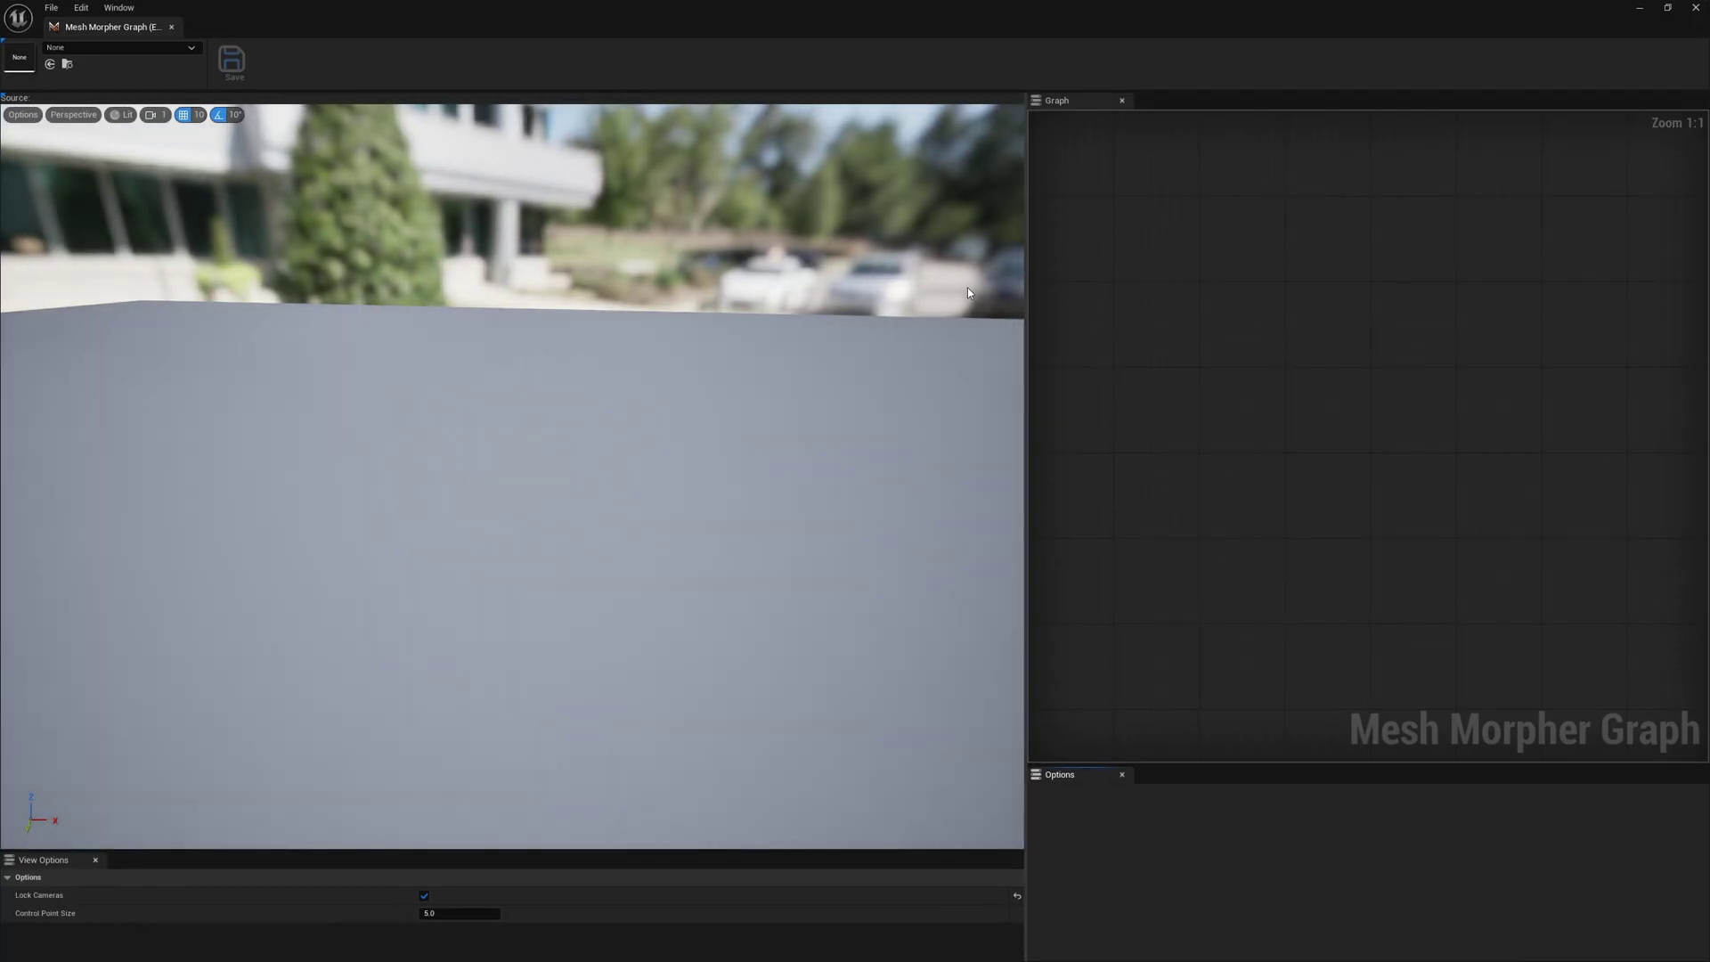
pyautogui.moveTo(1026, 254); pyautogui.dragTo(929, 254)
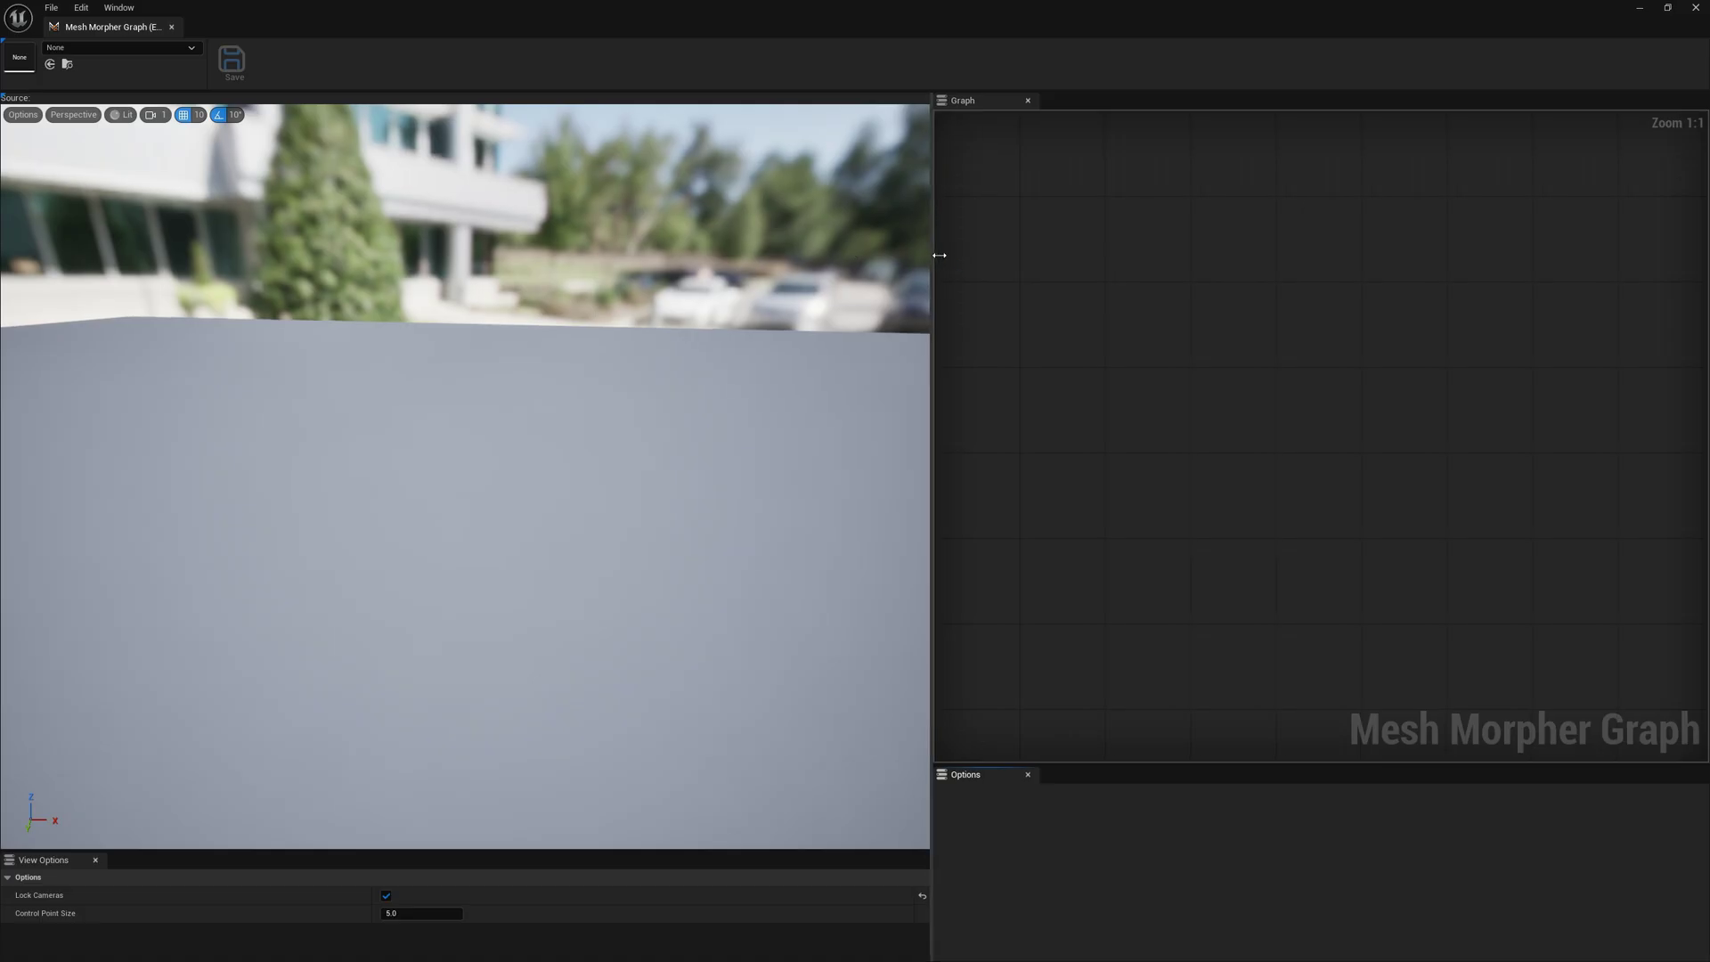
pyautogui.moveTo(930, 254); pyautogui.dragTo(942, 255)
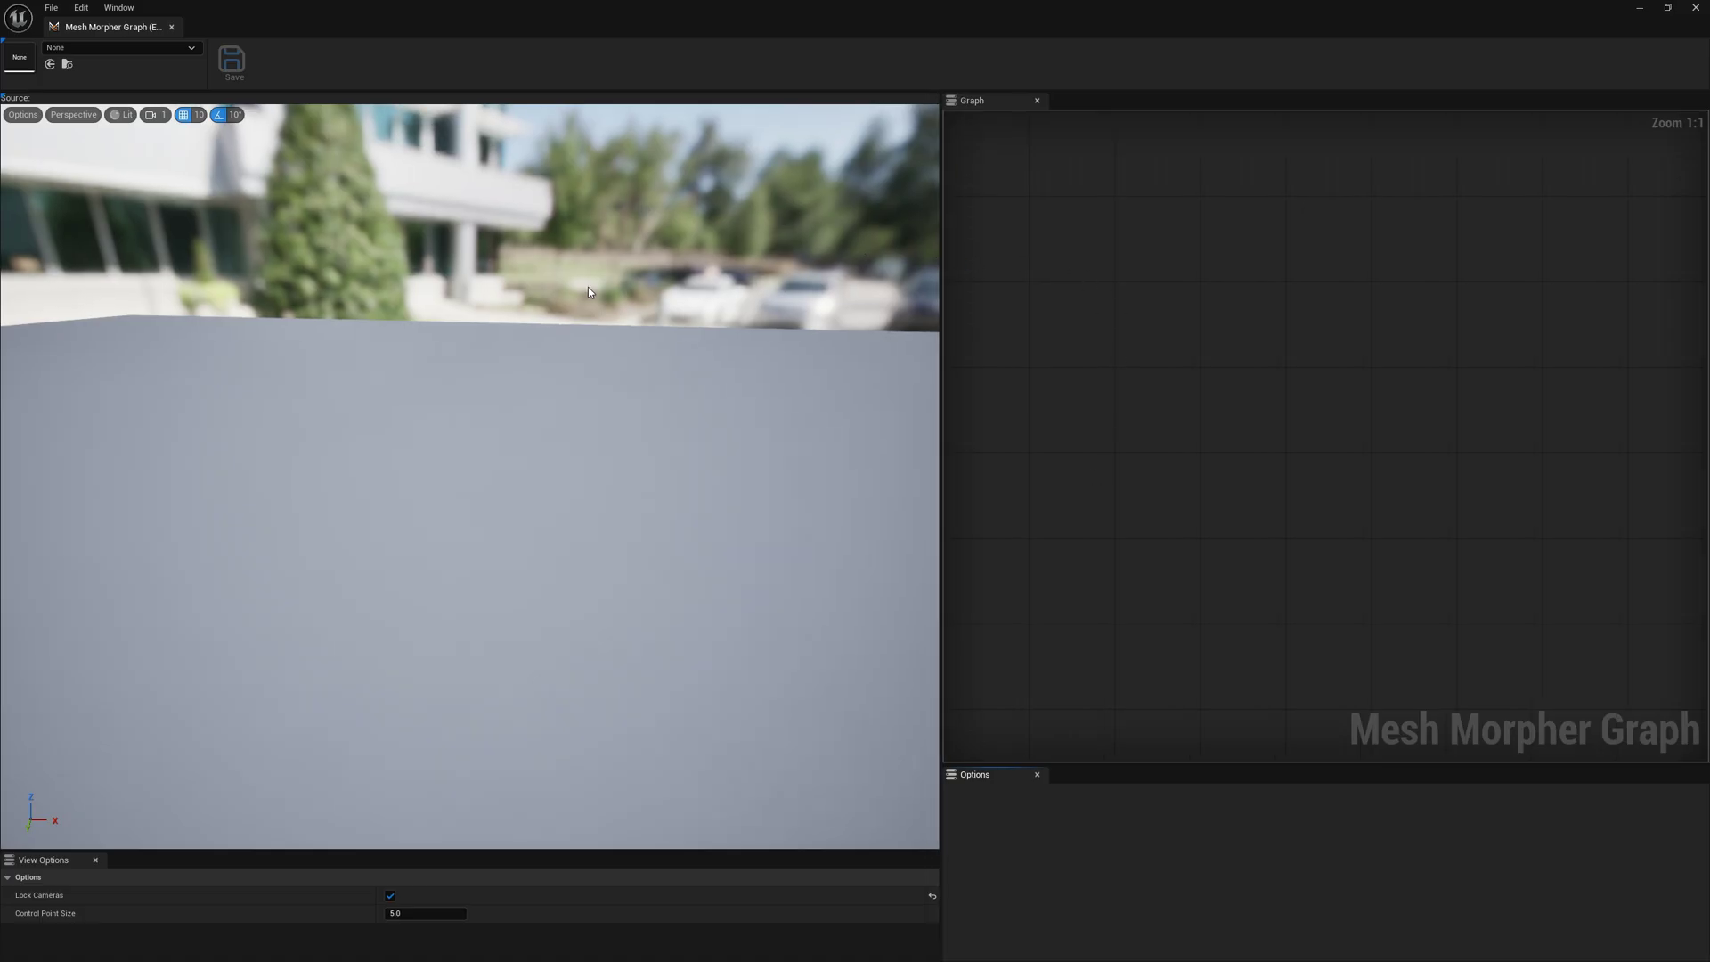
pyautogui.moveTo(600, 290); pyautogui.dragTo(625, 256, button='right')
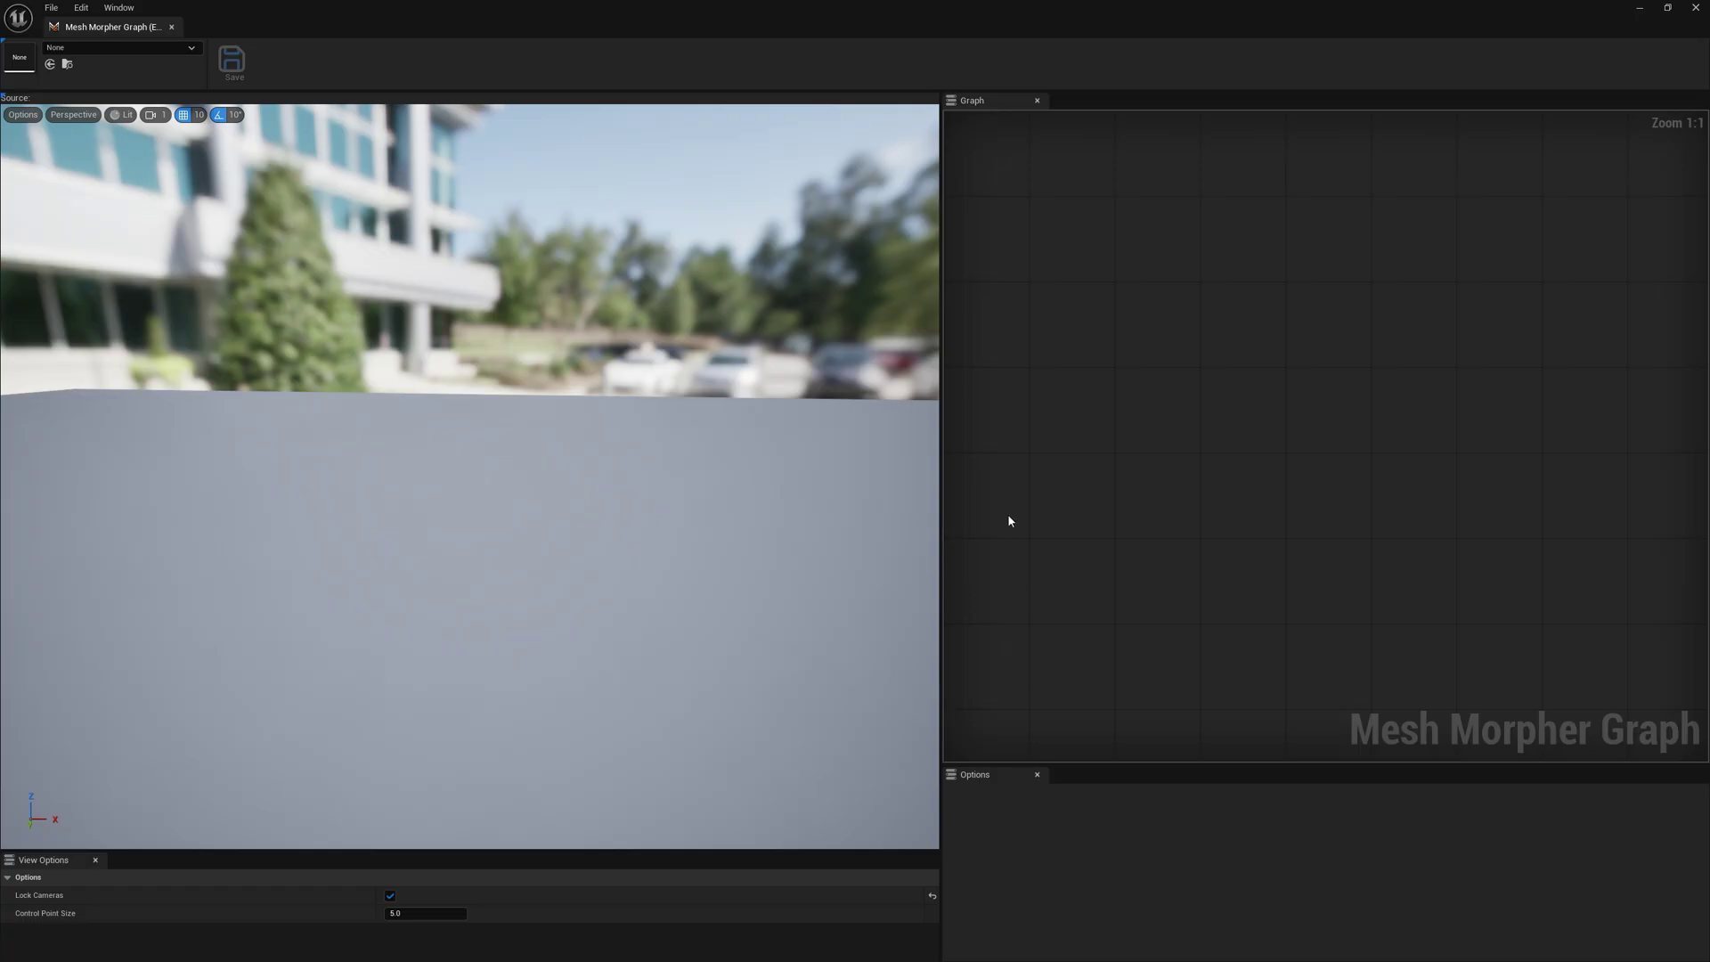
# Step: Add a Load File Mesh node to the graph, reposition it slightly and delete it again
pyautogui.rightClick(975, 455)
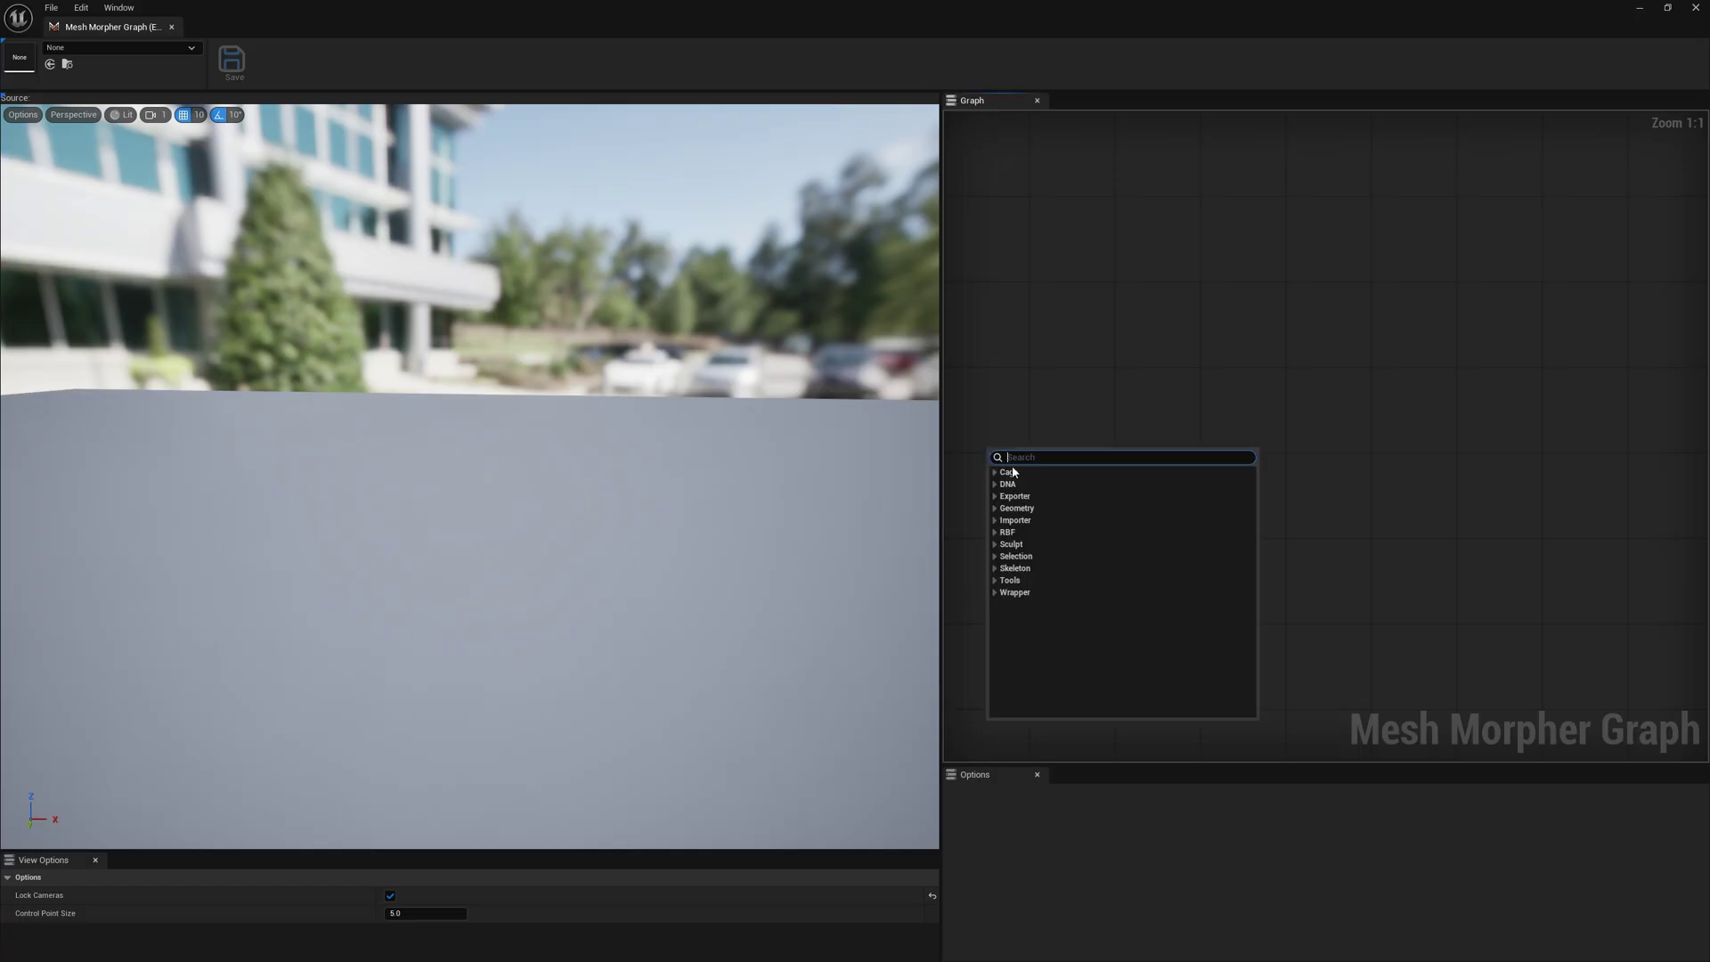
pyautogui.click(999, 521)
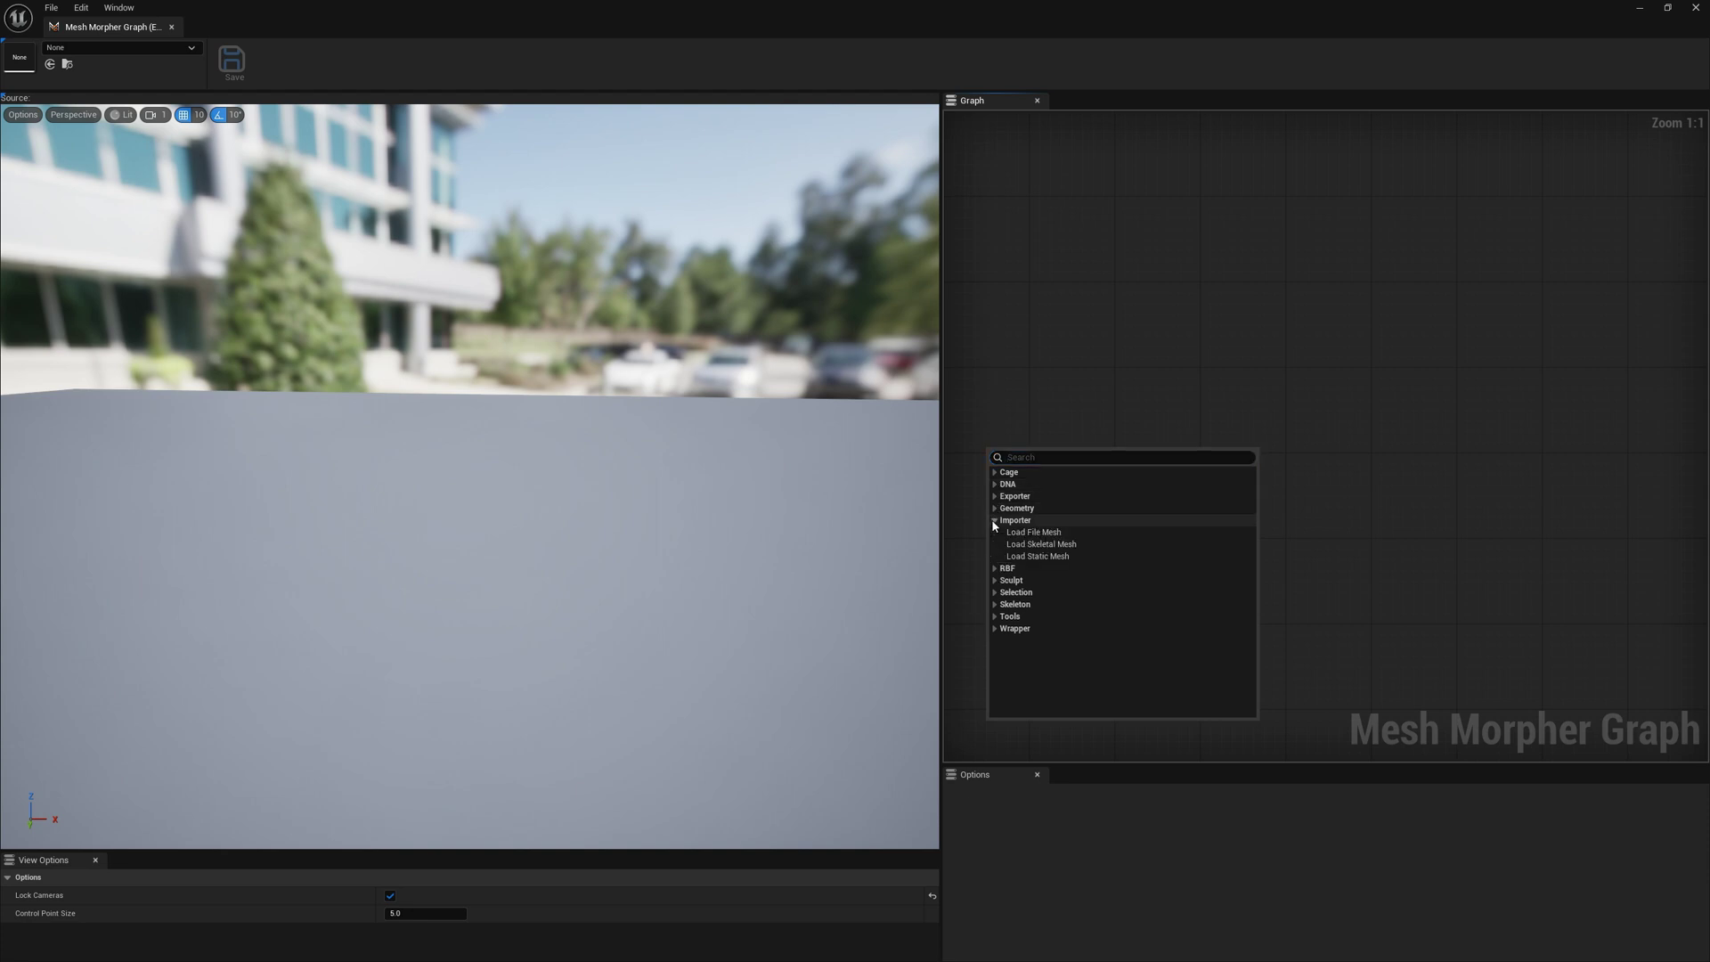
pyautogui.click(1040, 532)
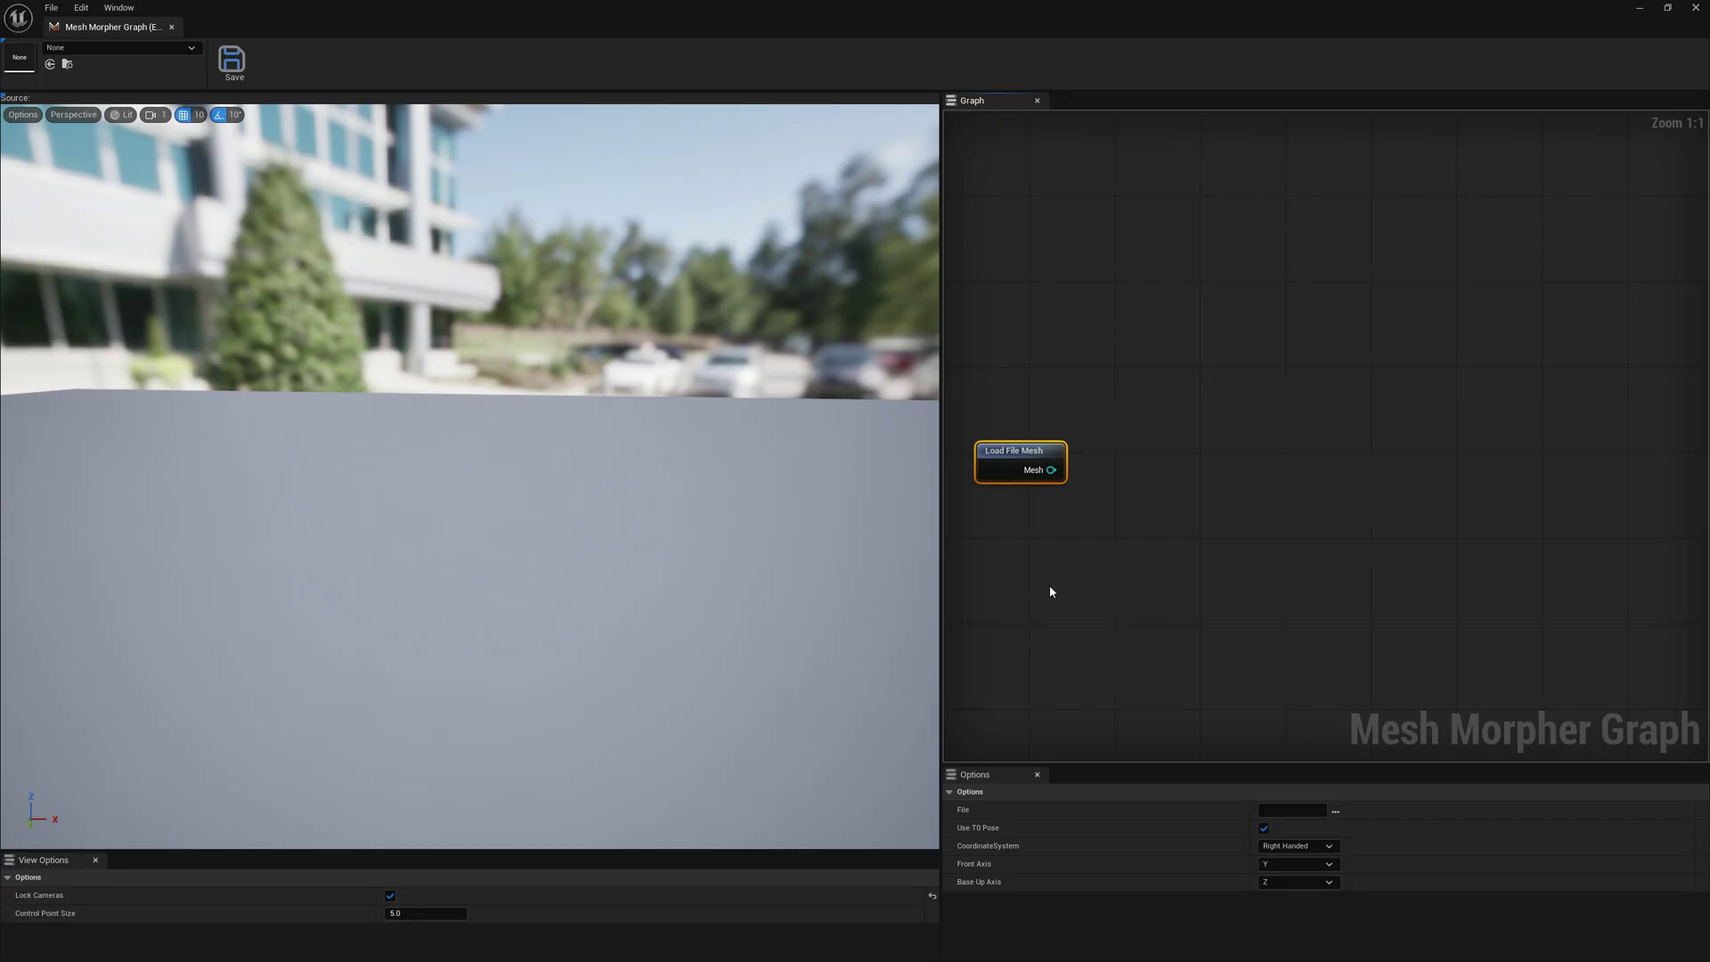
pyautogui.click(1081, 500)
pyautogui.moveTo(1006, 459); pyautogui.dragTo(1038, 427)
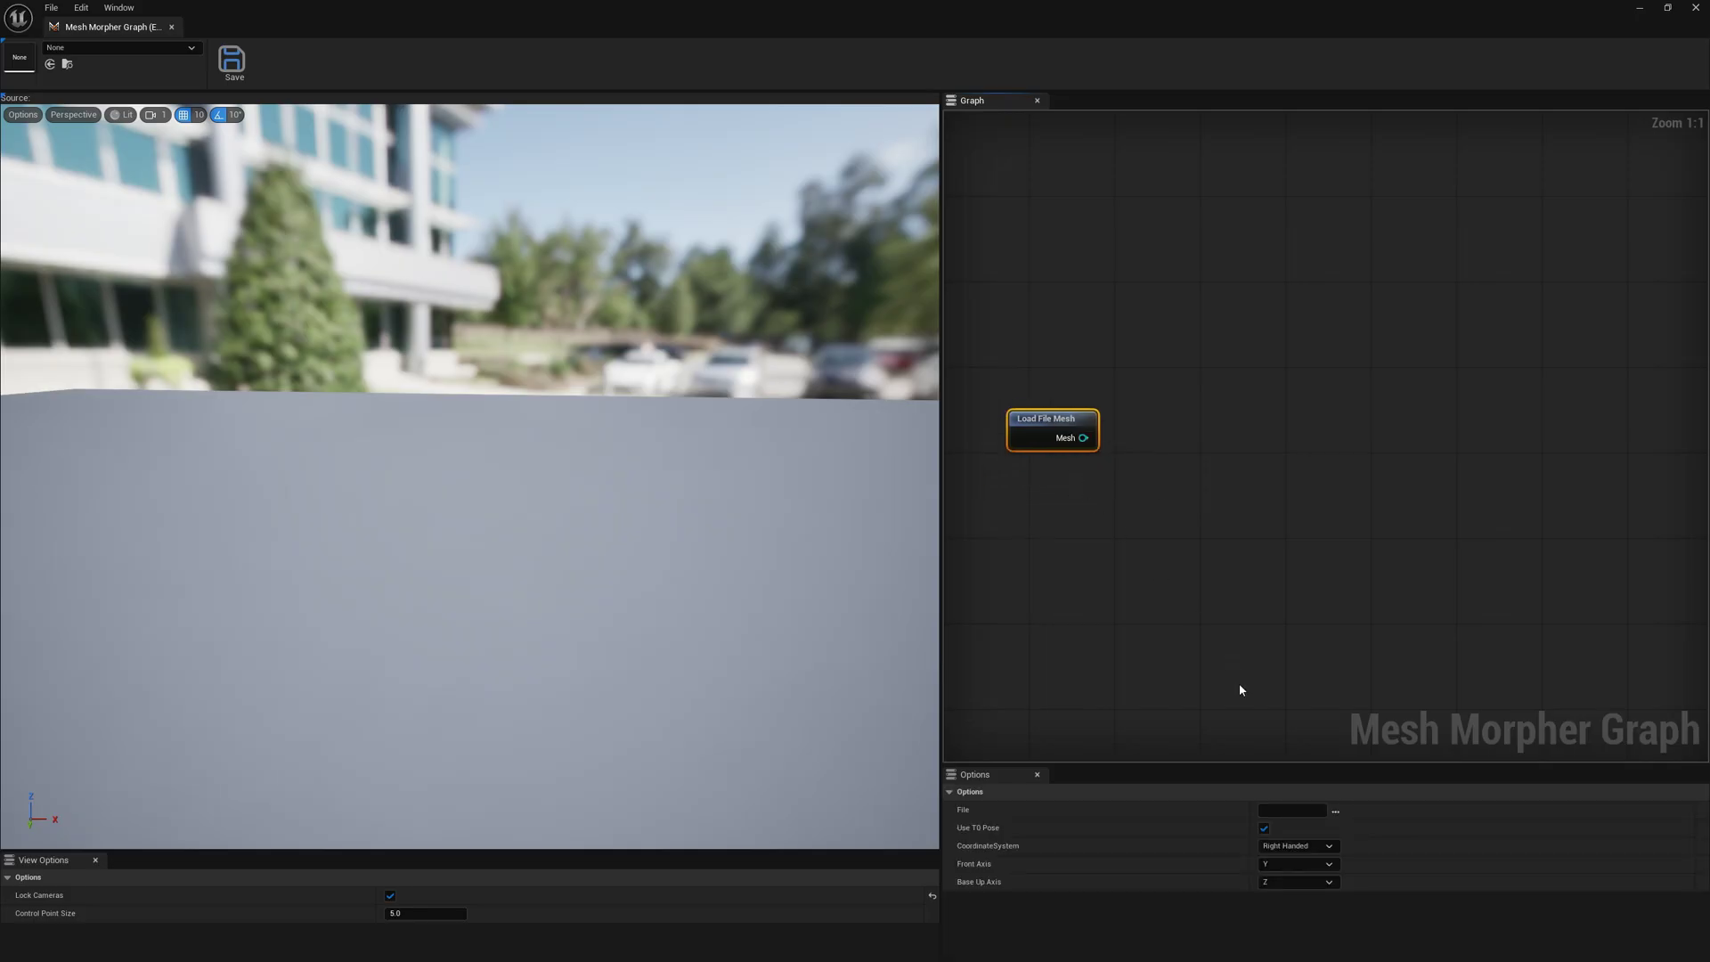
pyautogui.moveTo(1031, 383); pyautogui.dragTo(1110, 475)
pyautogui.press('Delete')
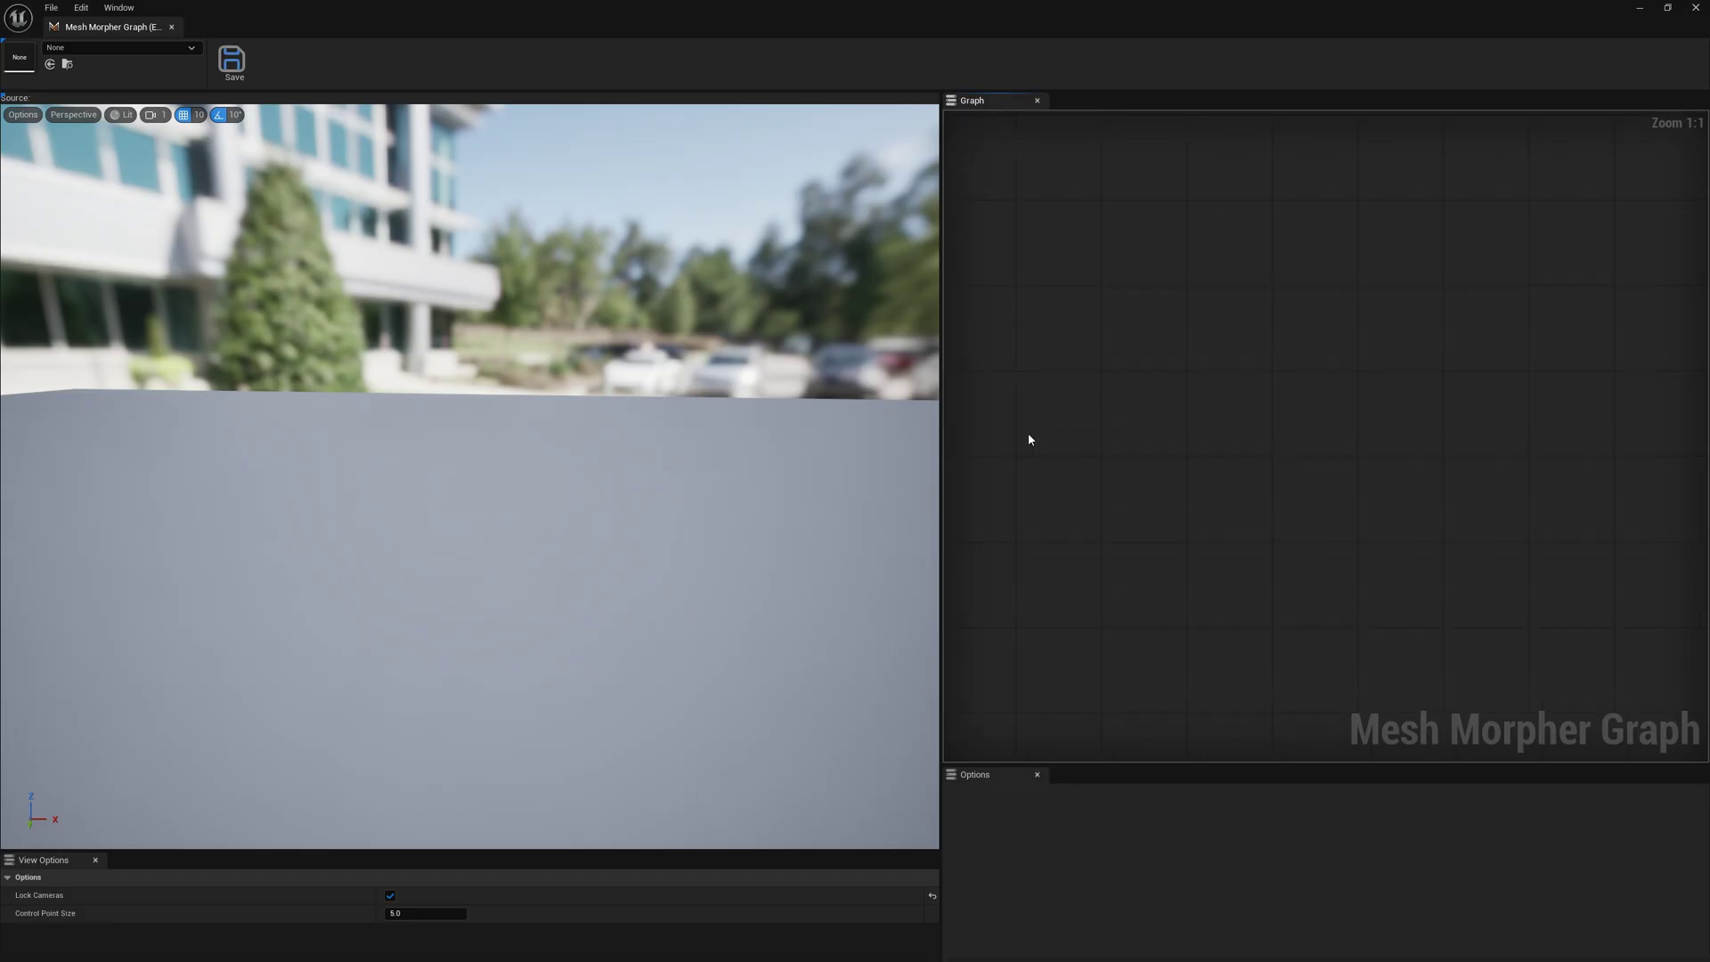
# Step: Add a Load Skeletal Mesh node to the graph and assign SKM_Ettore_full as its skeletal mesh
pyautogui.rightClick(1029, 438)
pyautogui.click(1038, 507)
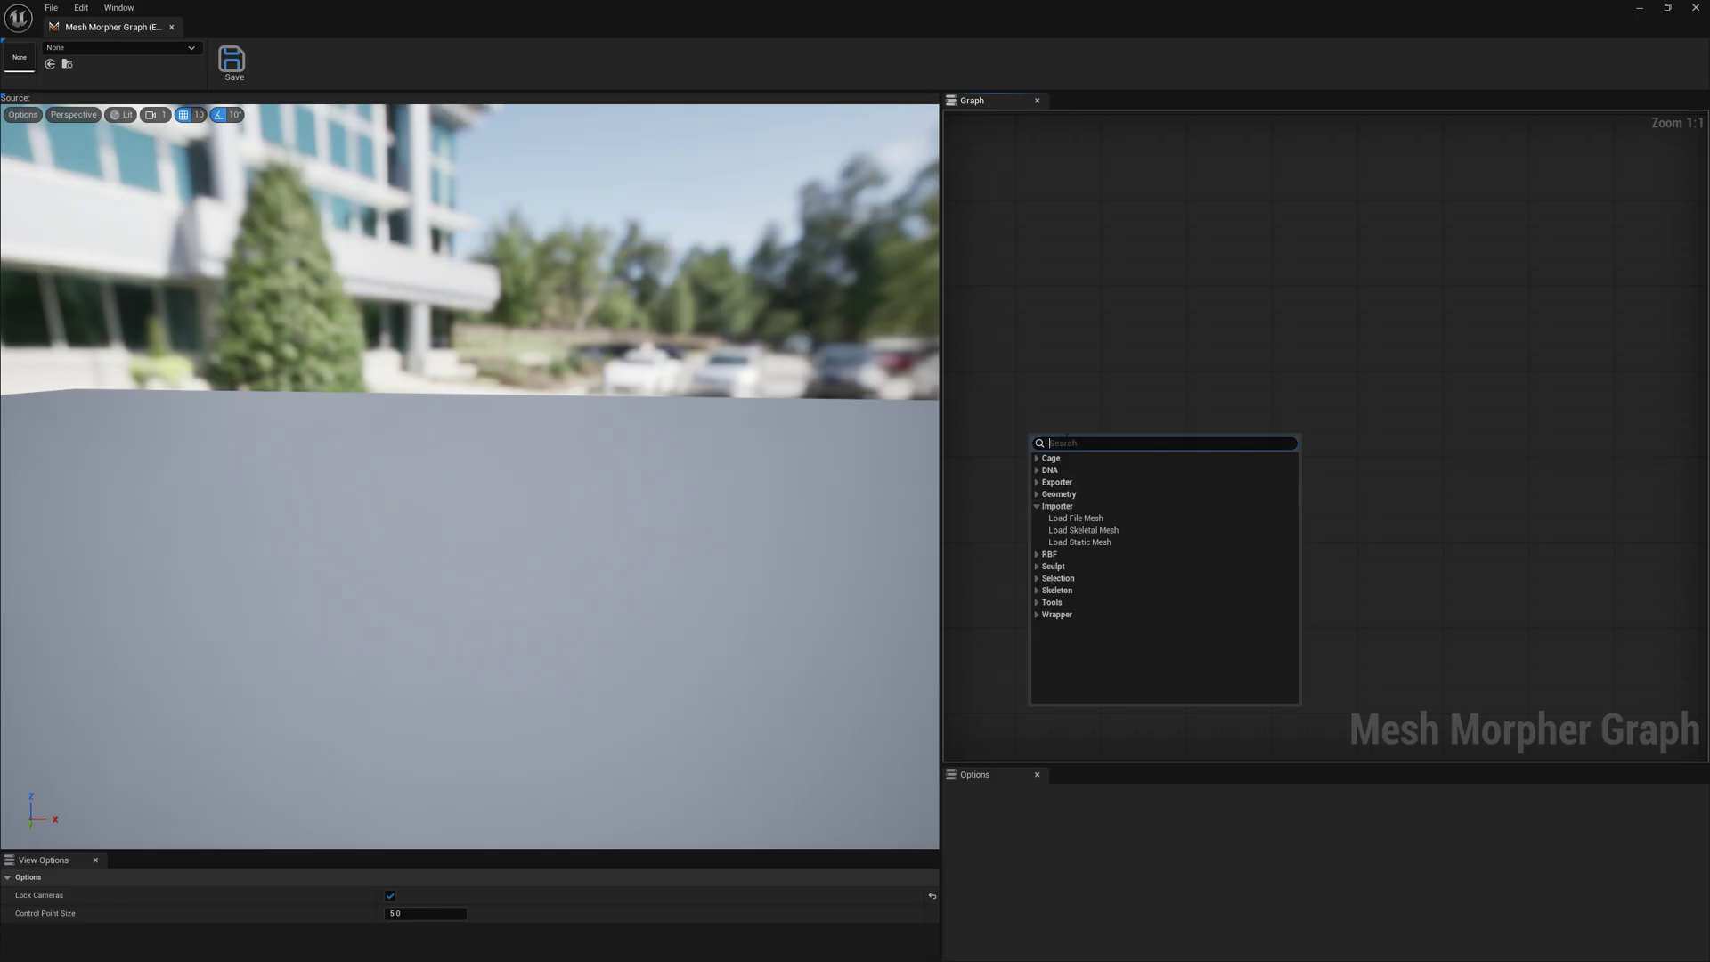
pyautogui.write('skele')
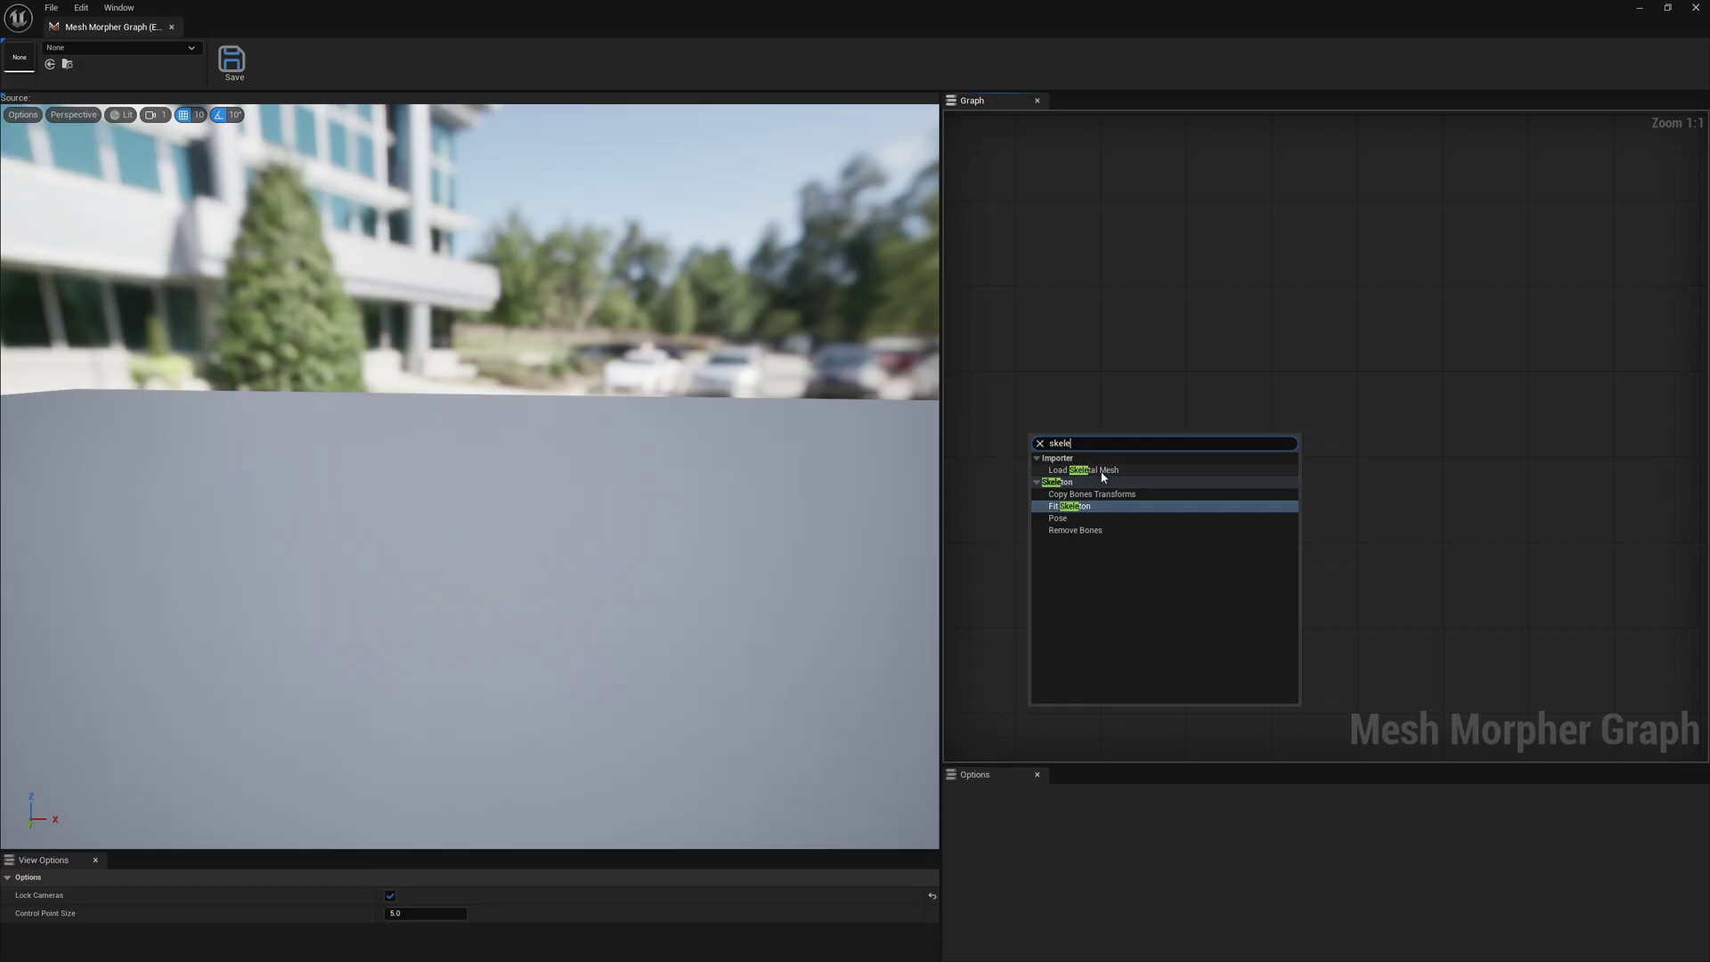
pyautogui.click(1094, 472)
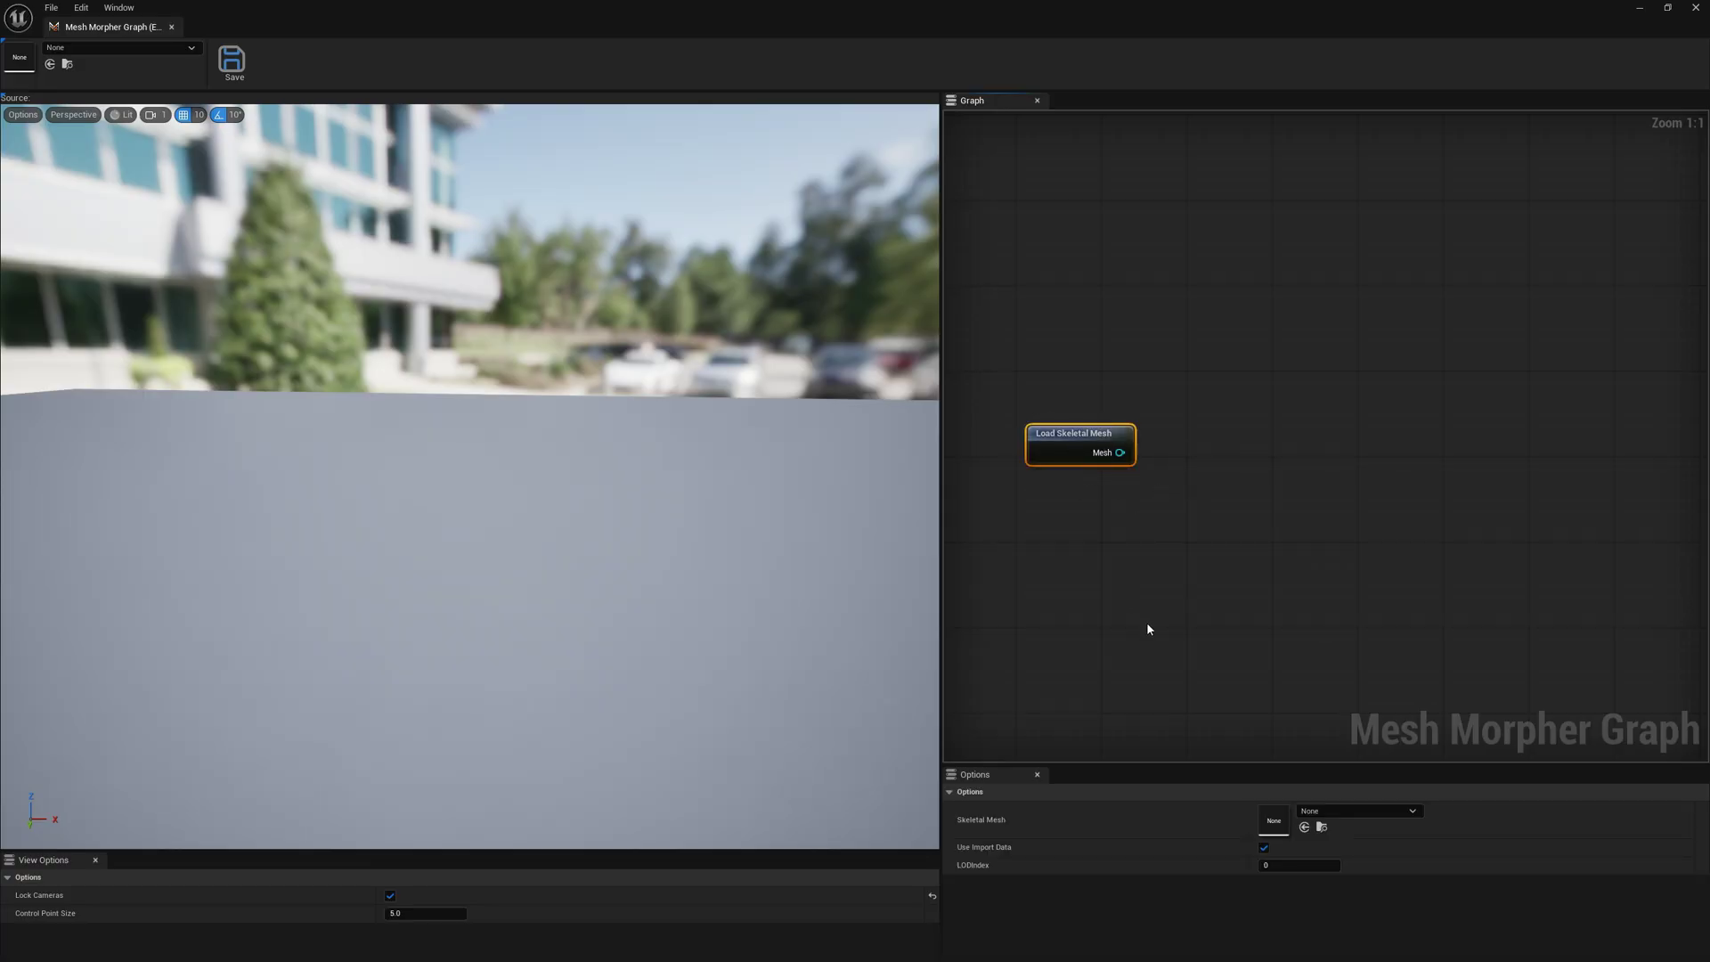
pyautogui.click(1333, 811)
pyautogui.write('full')
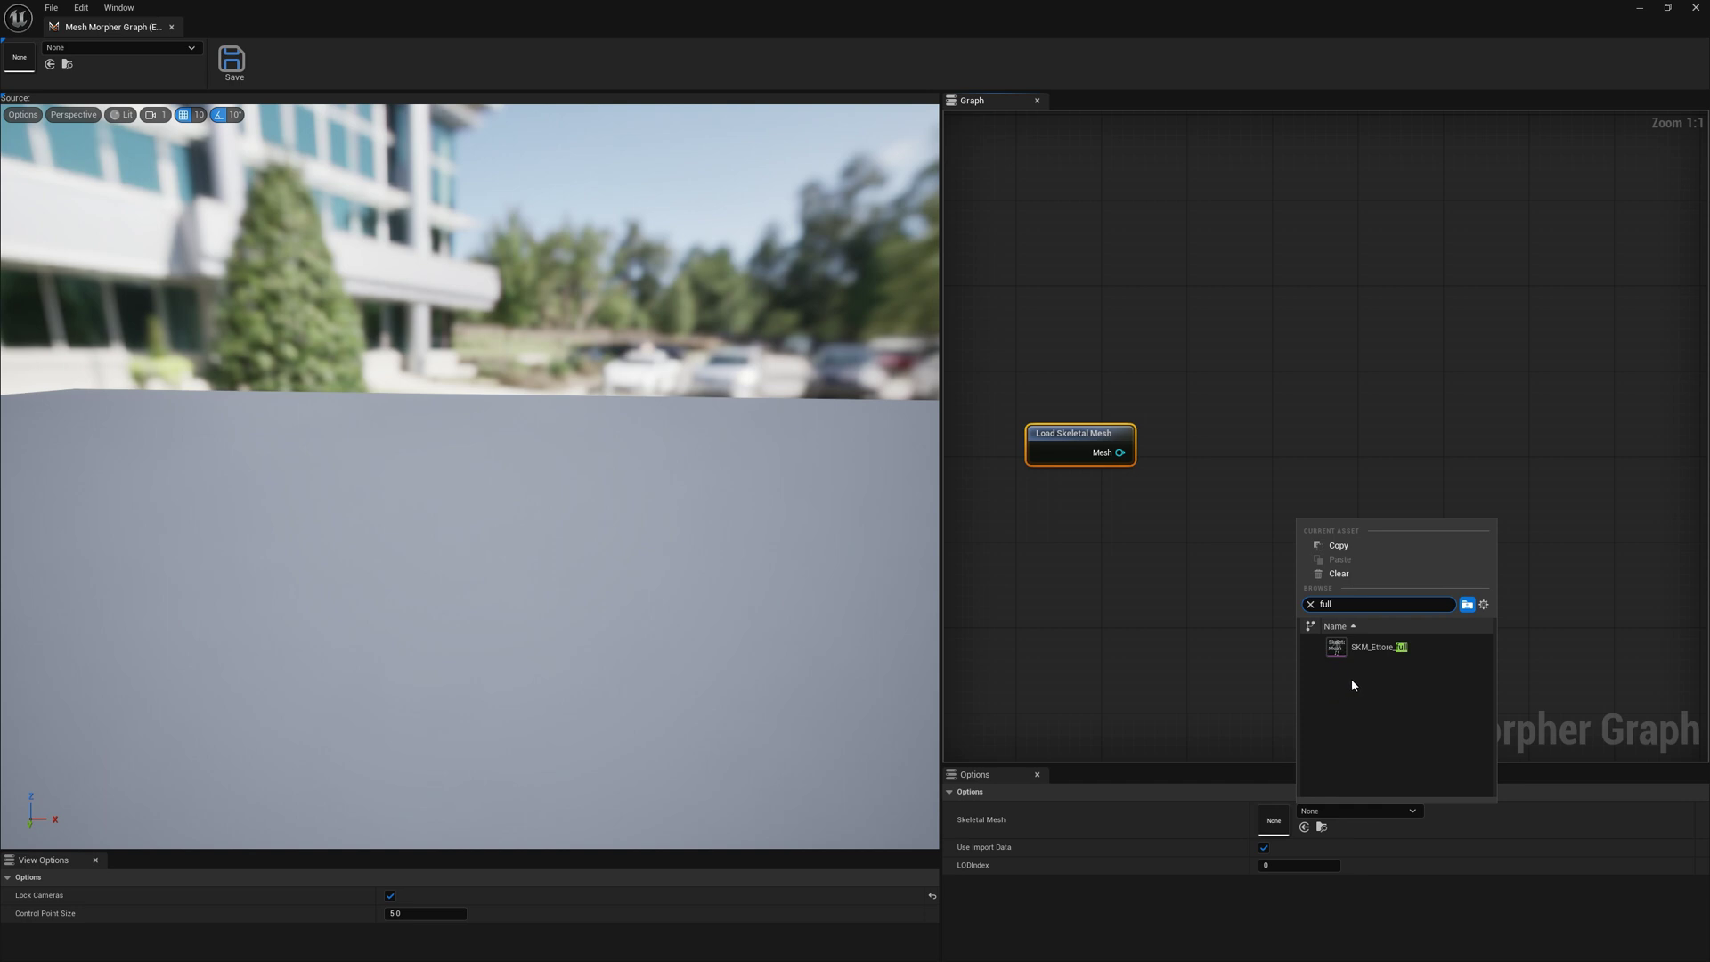
pyautogui.click(1363, 649)
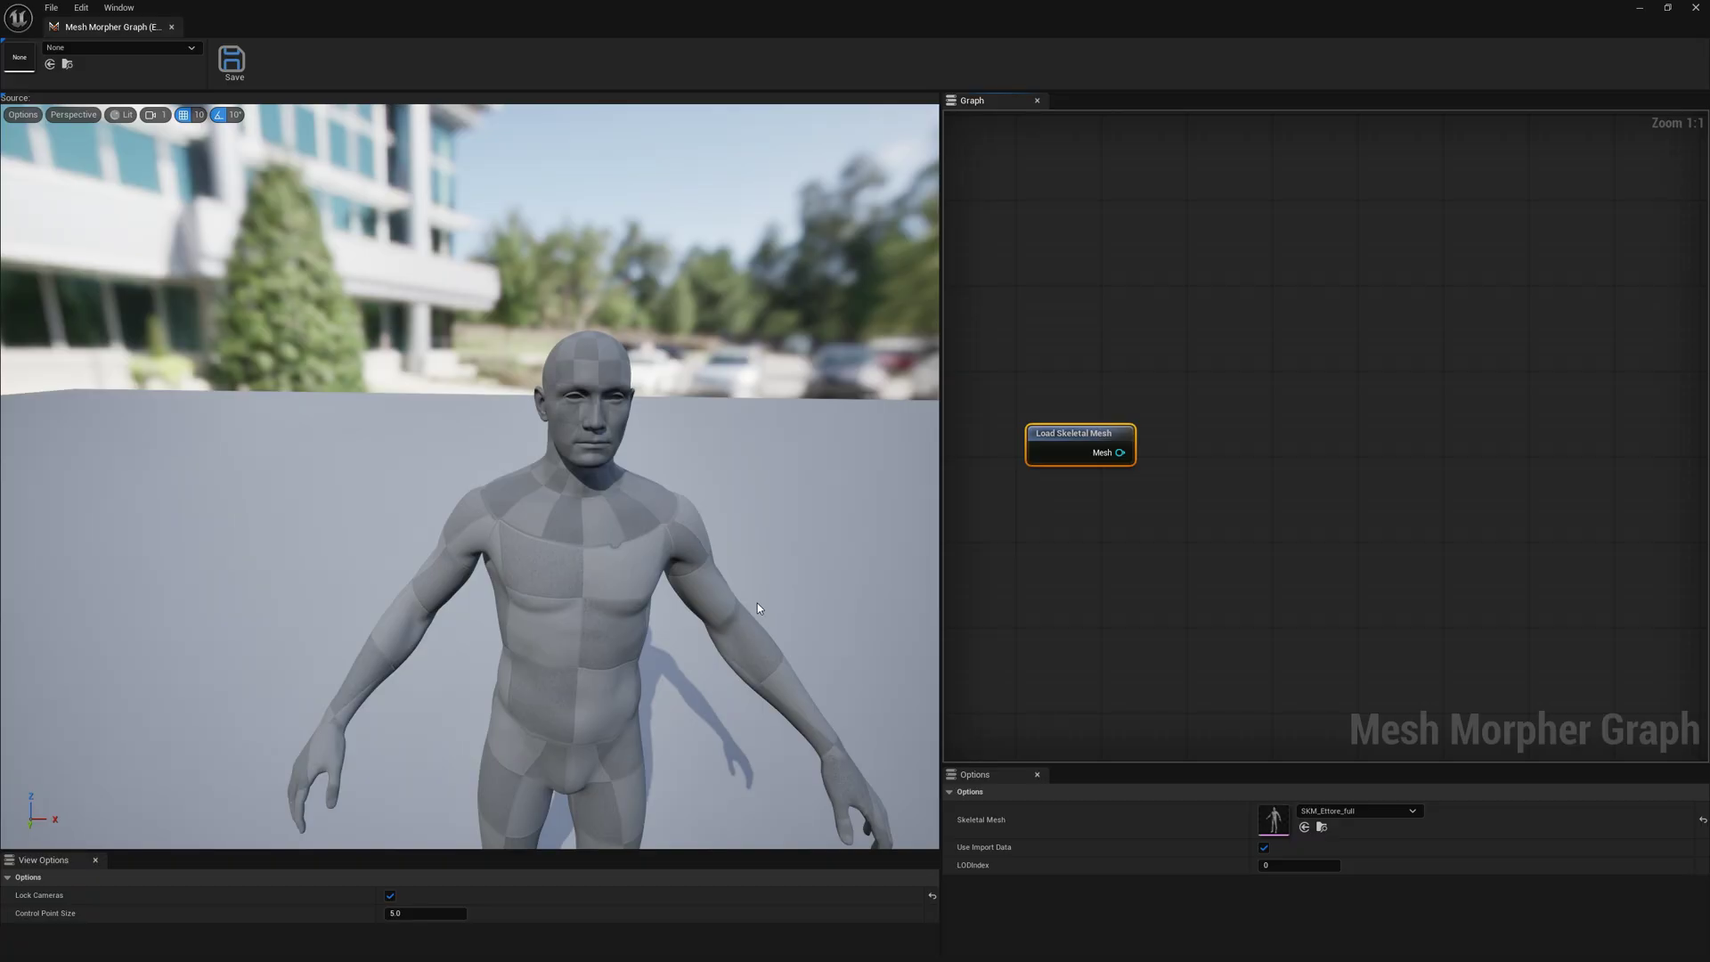
# Step: Feed the loaded mesh into a temporary Pose node to inspect its bone hierarchy, and delete that node
pyautogui.rightClick(1193, 456)
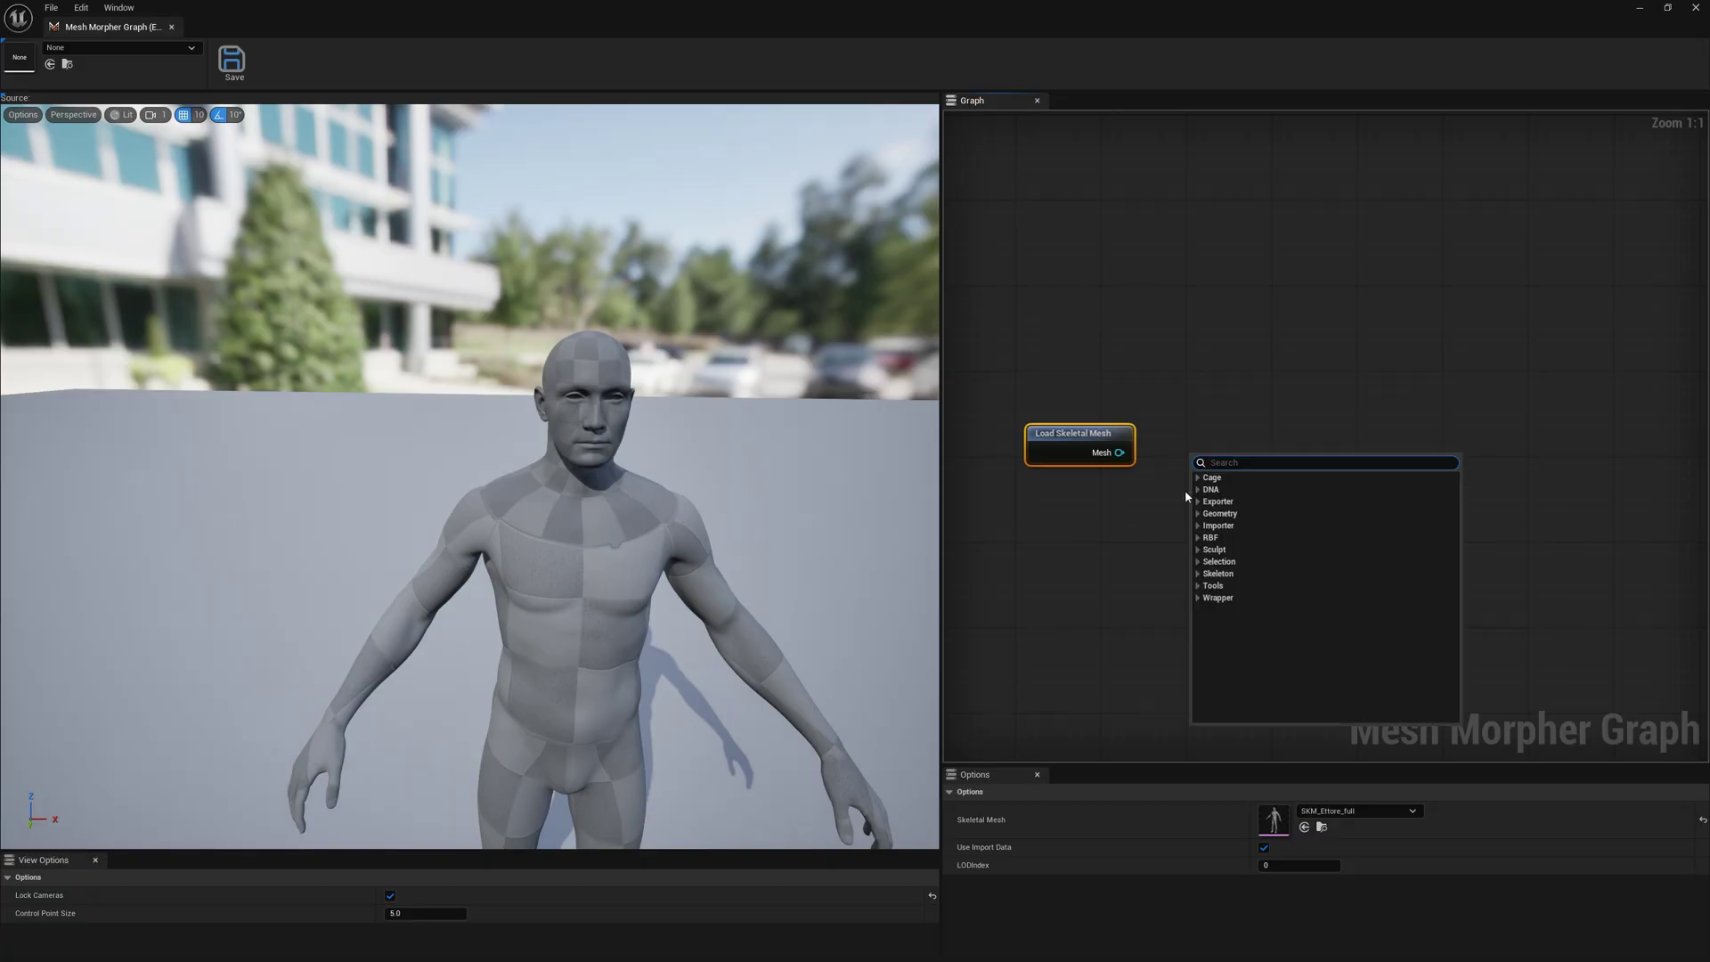
pyautogui.click(1217, 574)
pyautogui.click(1229, 599)
pyautogui.moveTo(1120, 453); pyautogui.dragTo(1200, 474)
pyautogui.moveTo(757, 481); pyautogui.dragTo(636, 494, button='right')
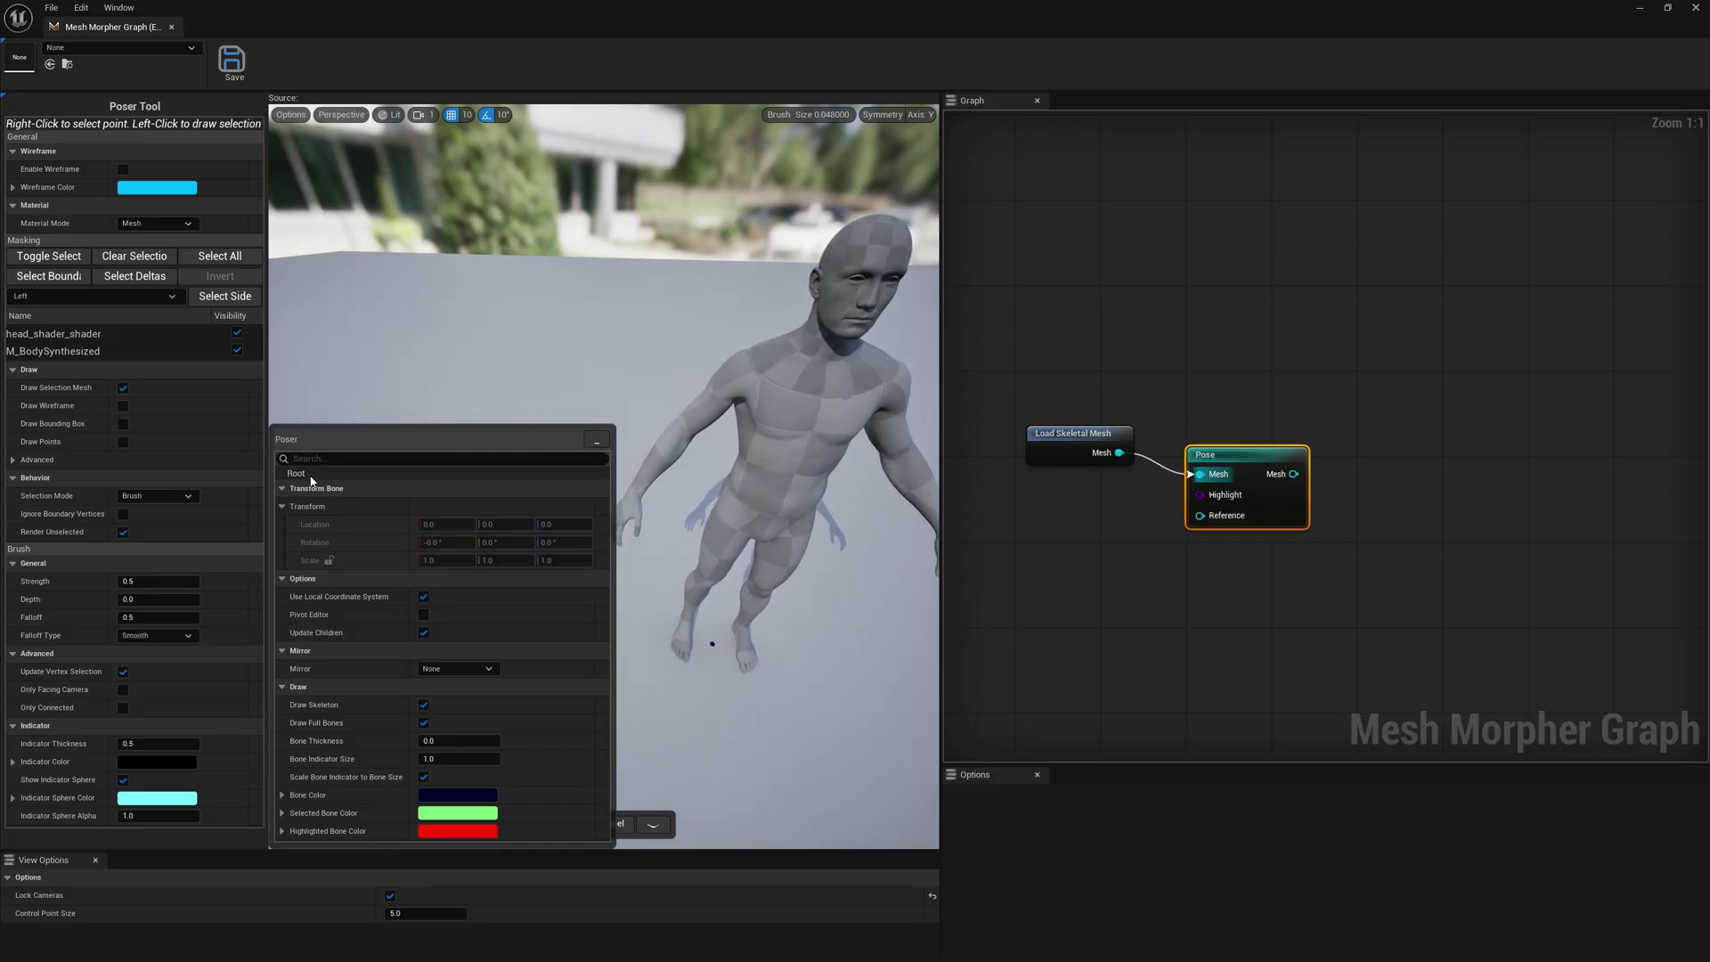
pyautogui.moveTo(1273, 409); pyautogui.dragTo(1339, 515)
pyautogui.press('Delete')
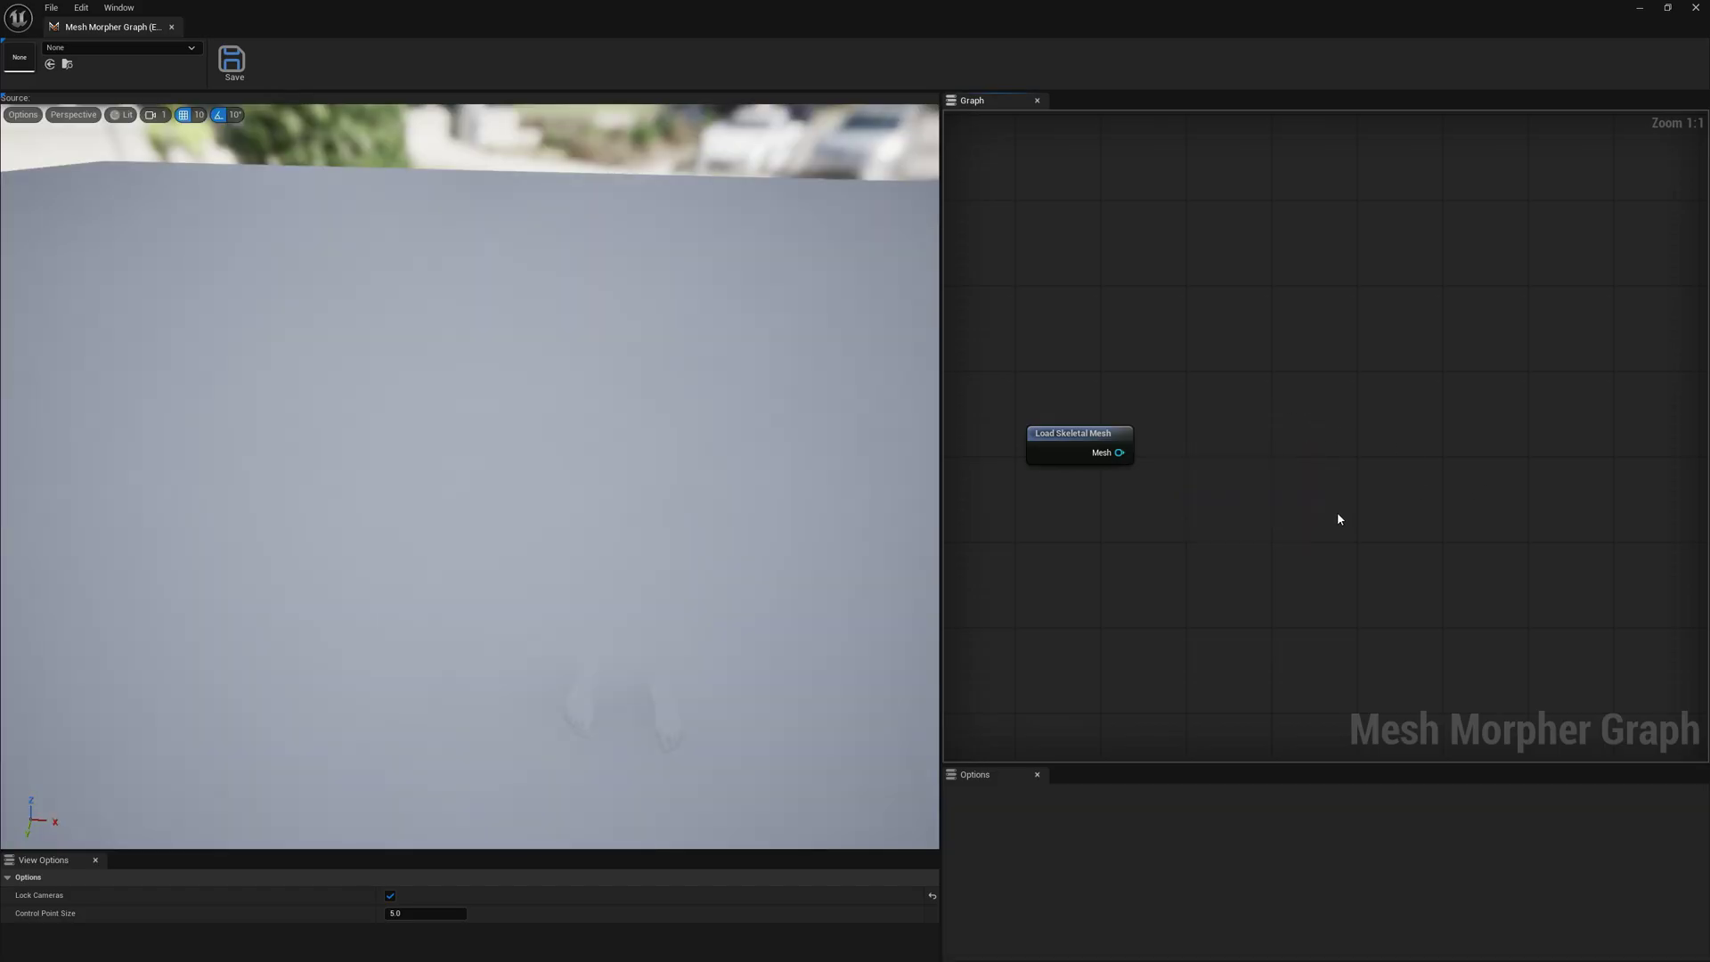
pyautogui.rightClick(1038, 505)
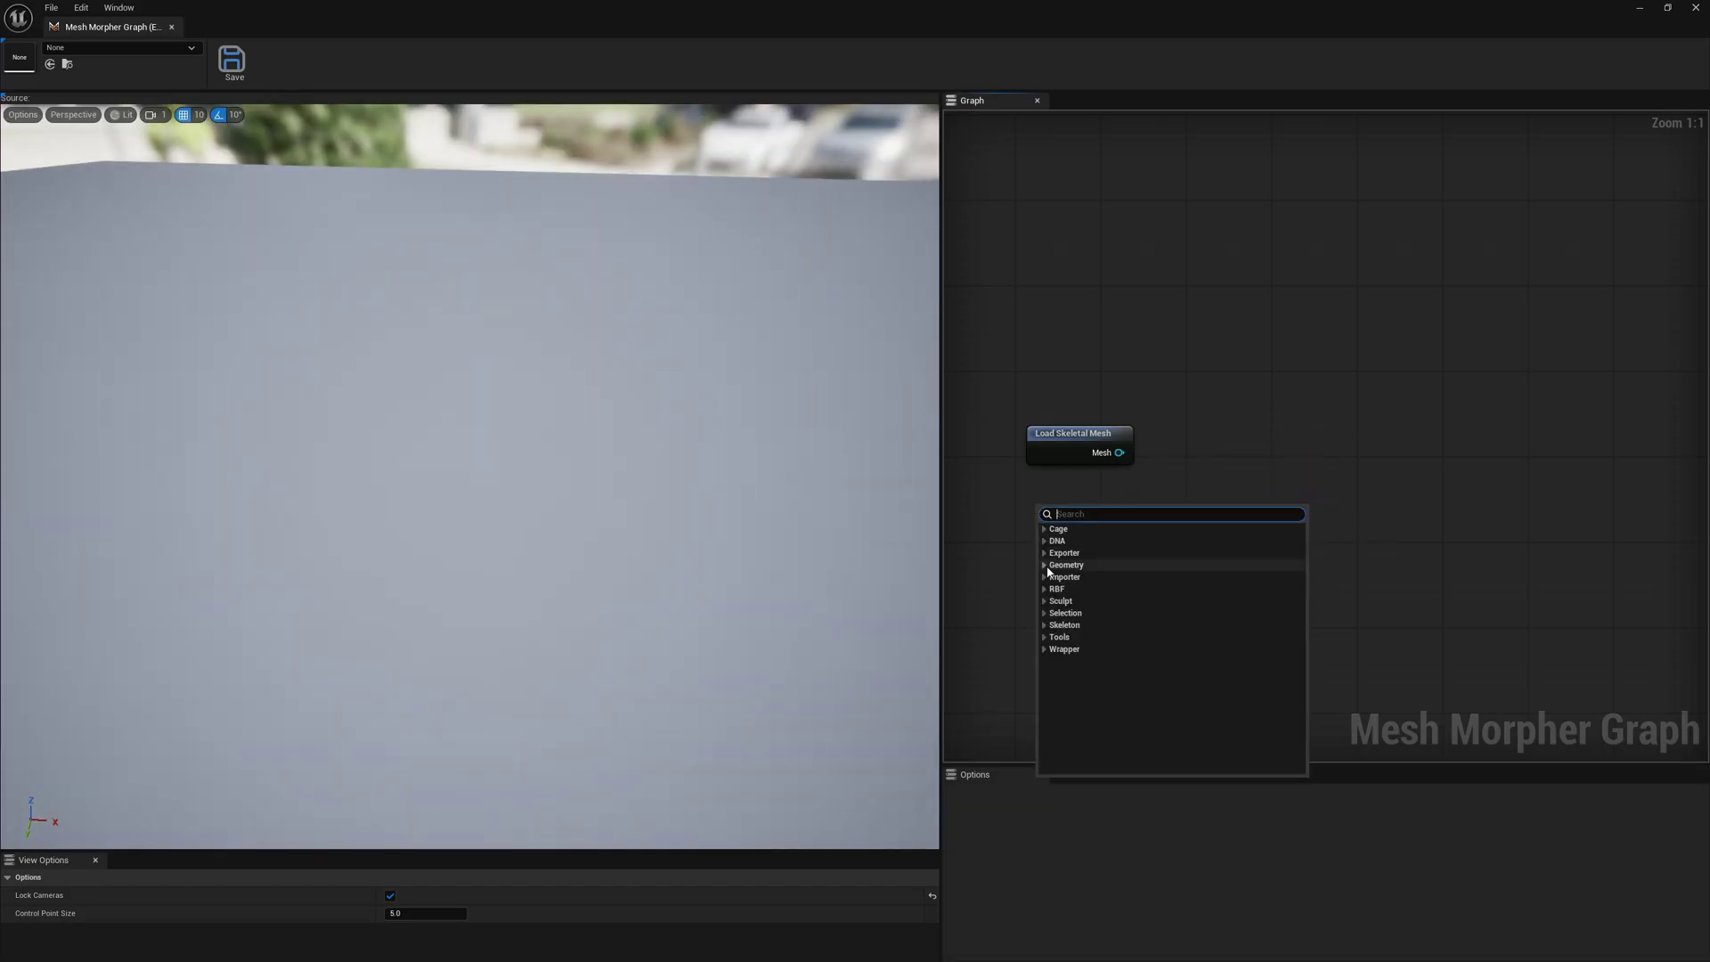
pyautogui.moveTo(1097, 479); pyautogui.dragTo(1107, 423, button='right')
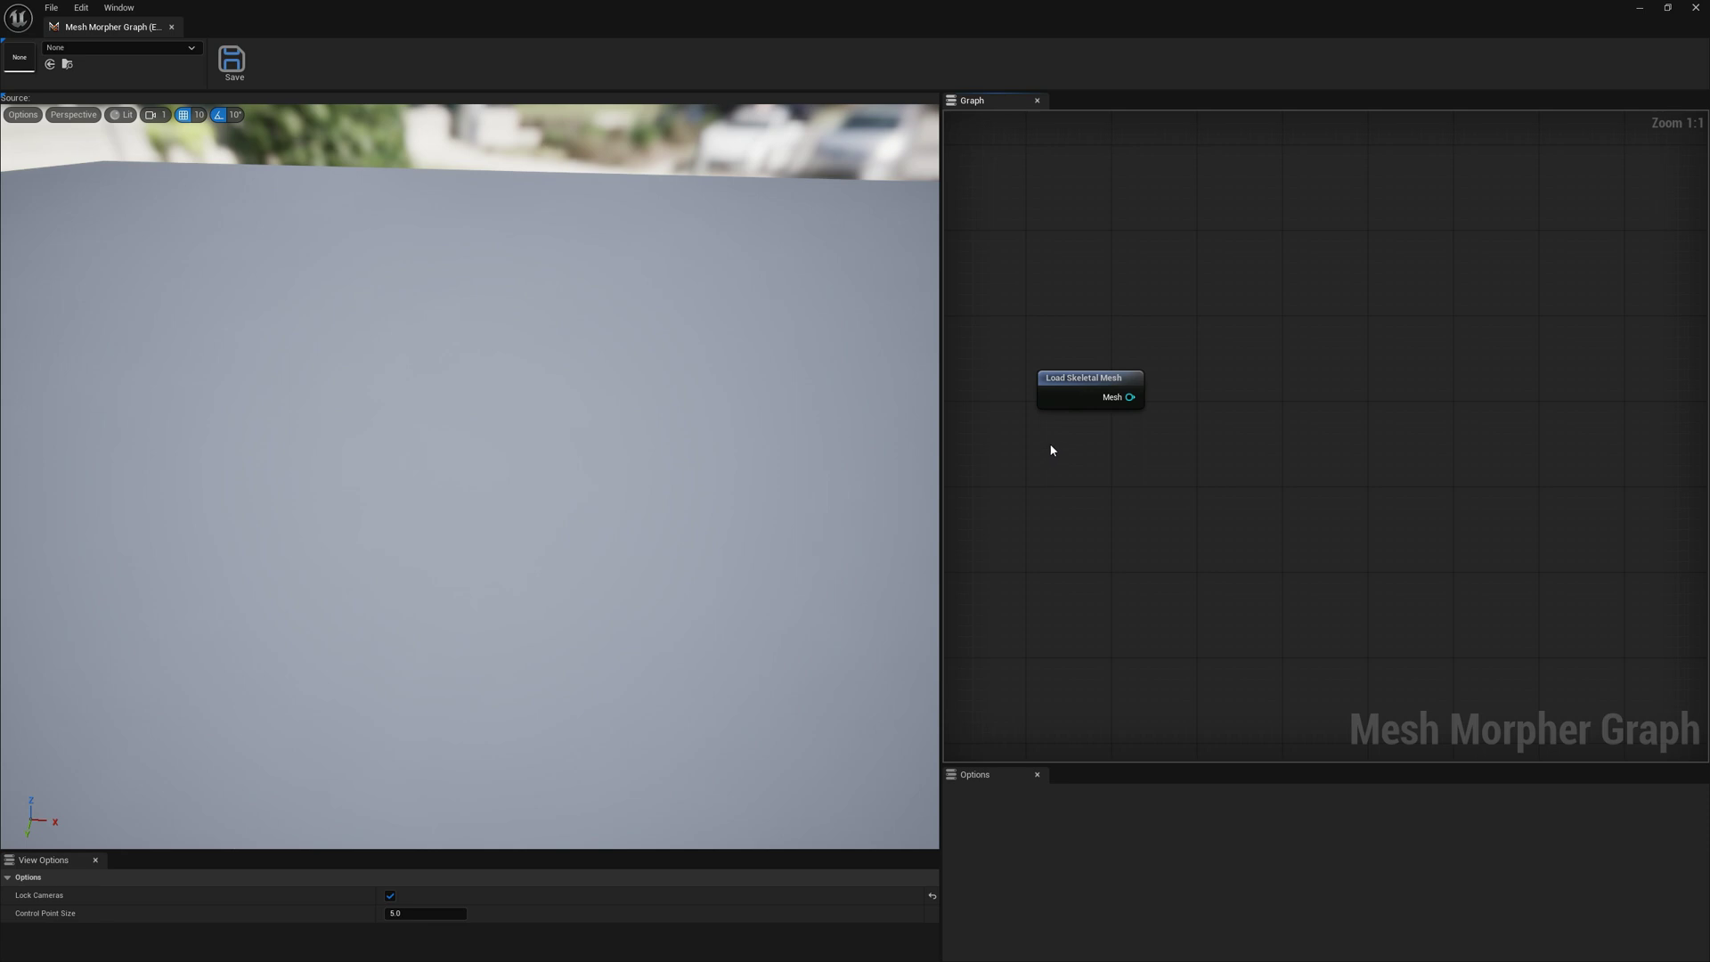
pyautogui.rightClick(1051, 451)
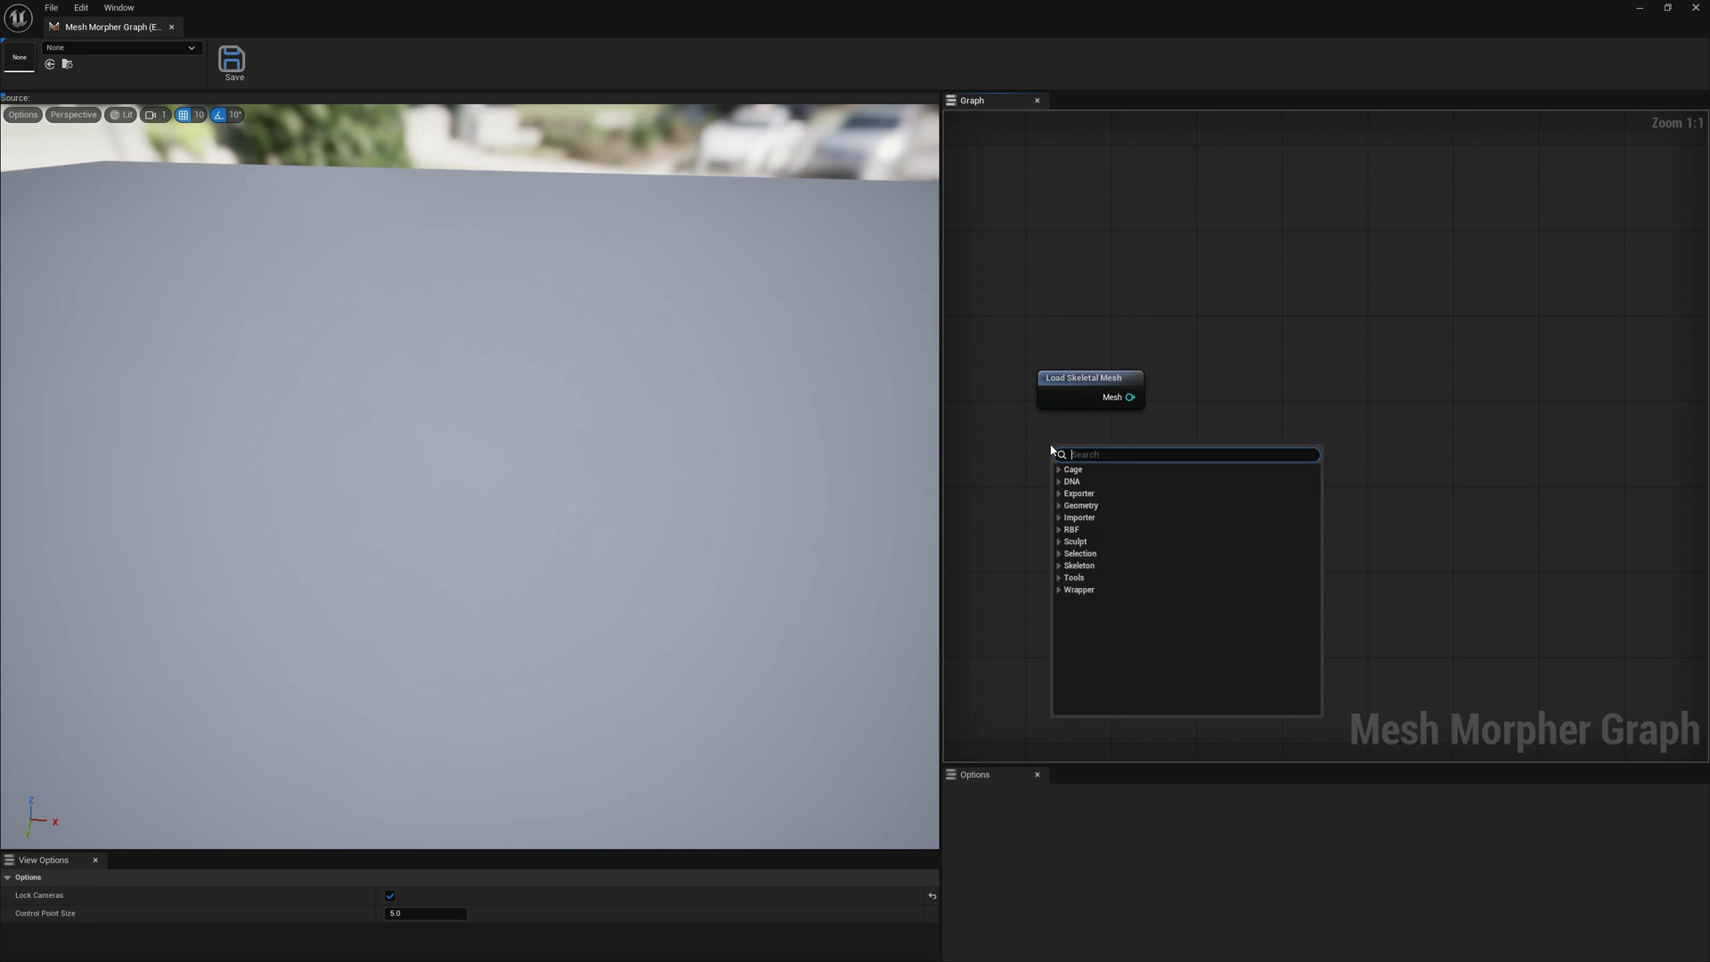
pyautogui.click(1043, 508)
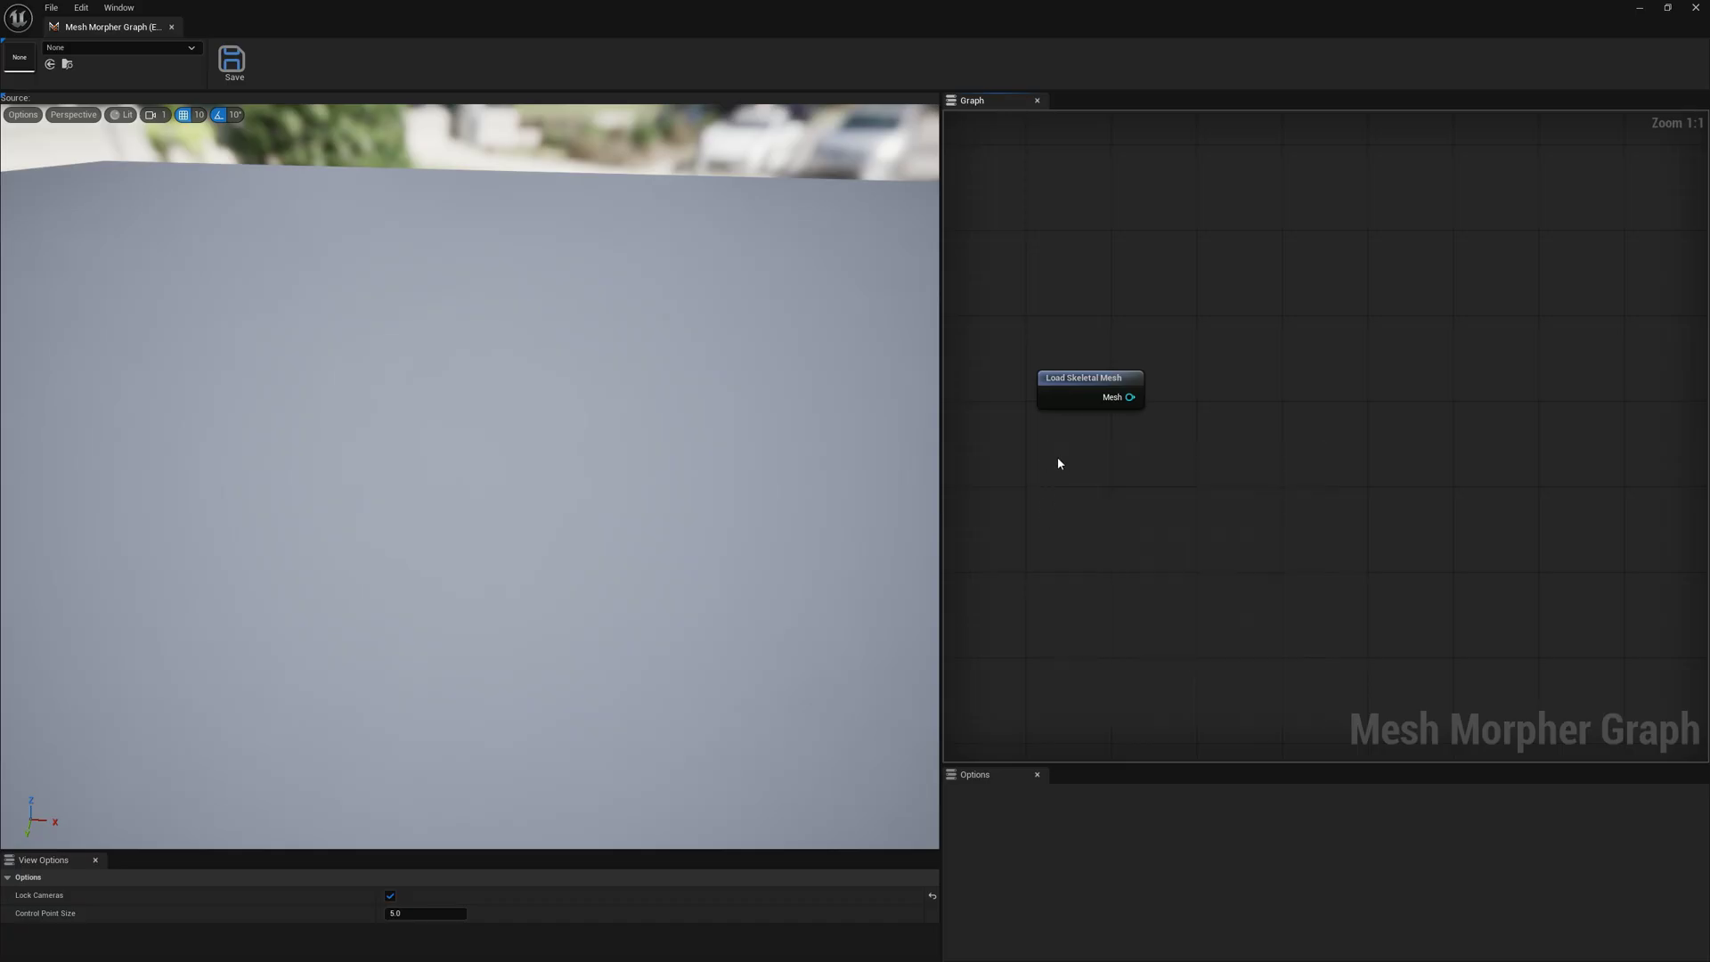
pyautogui.click(1068, 398)
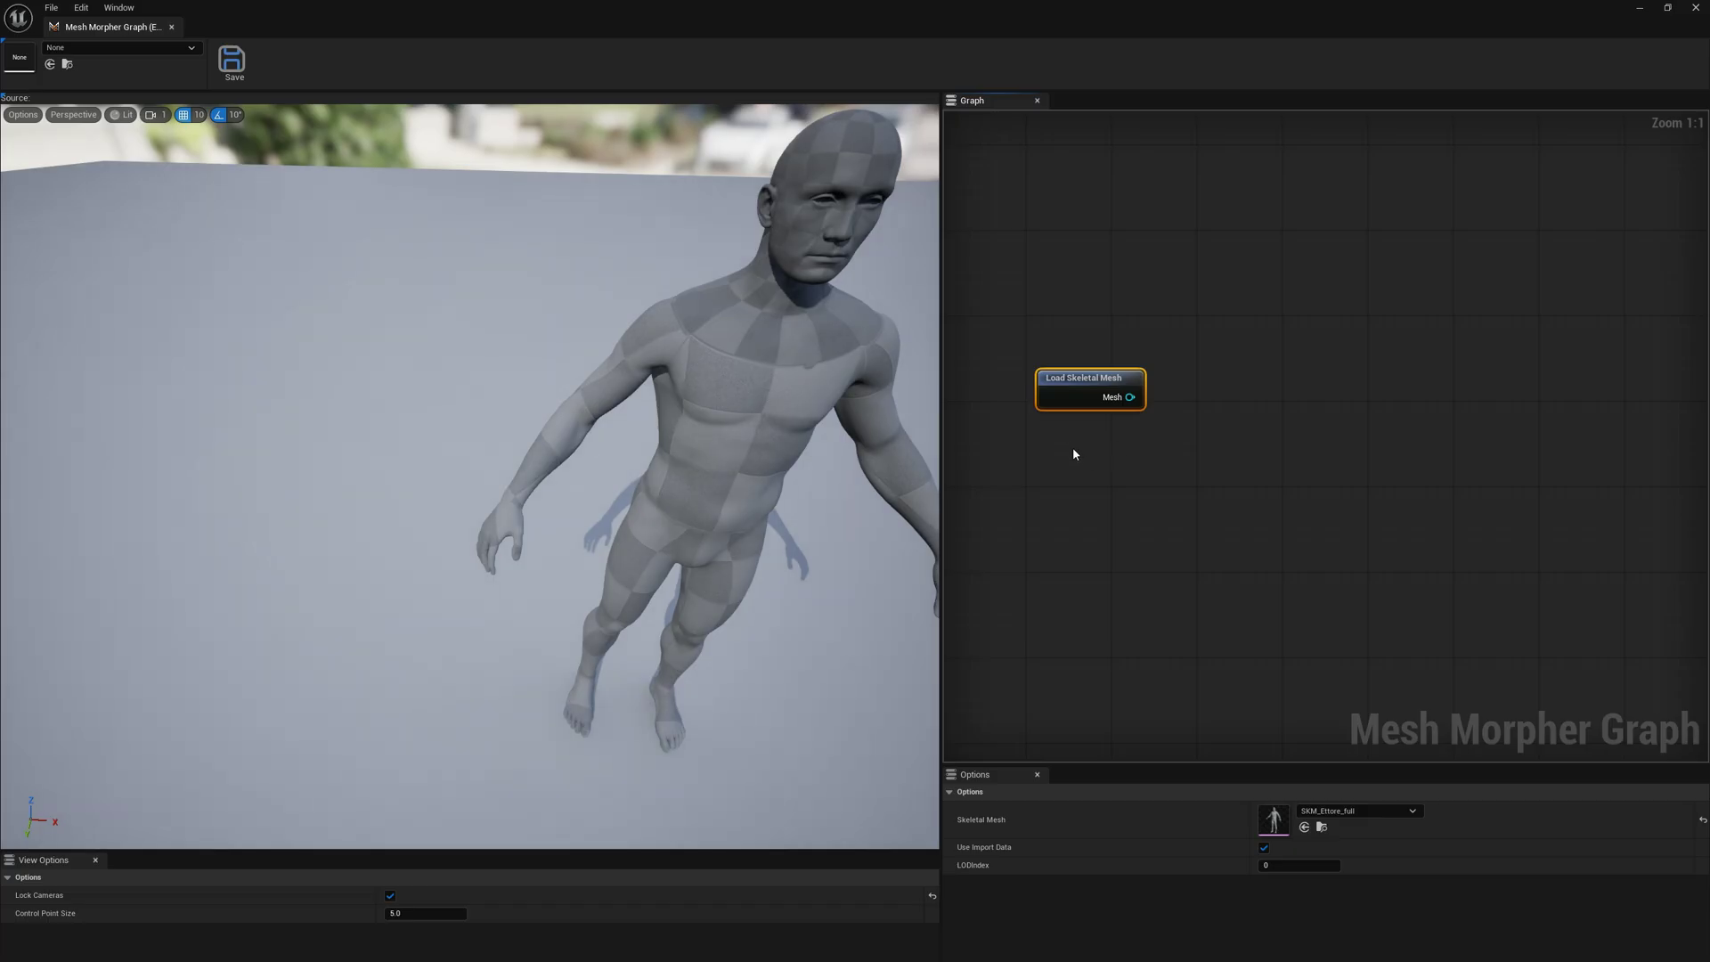
# Step: Add a second Load Skeletal Mesh node below the first and assign SKM_Manny as its skeletal mesh
pyautogui.rightClick(1043, 457)
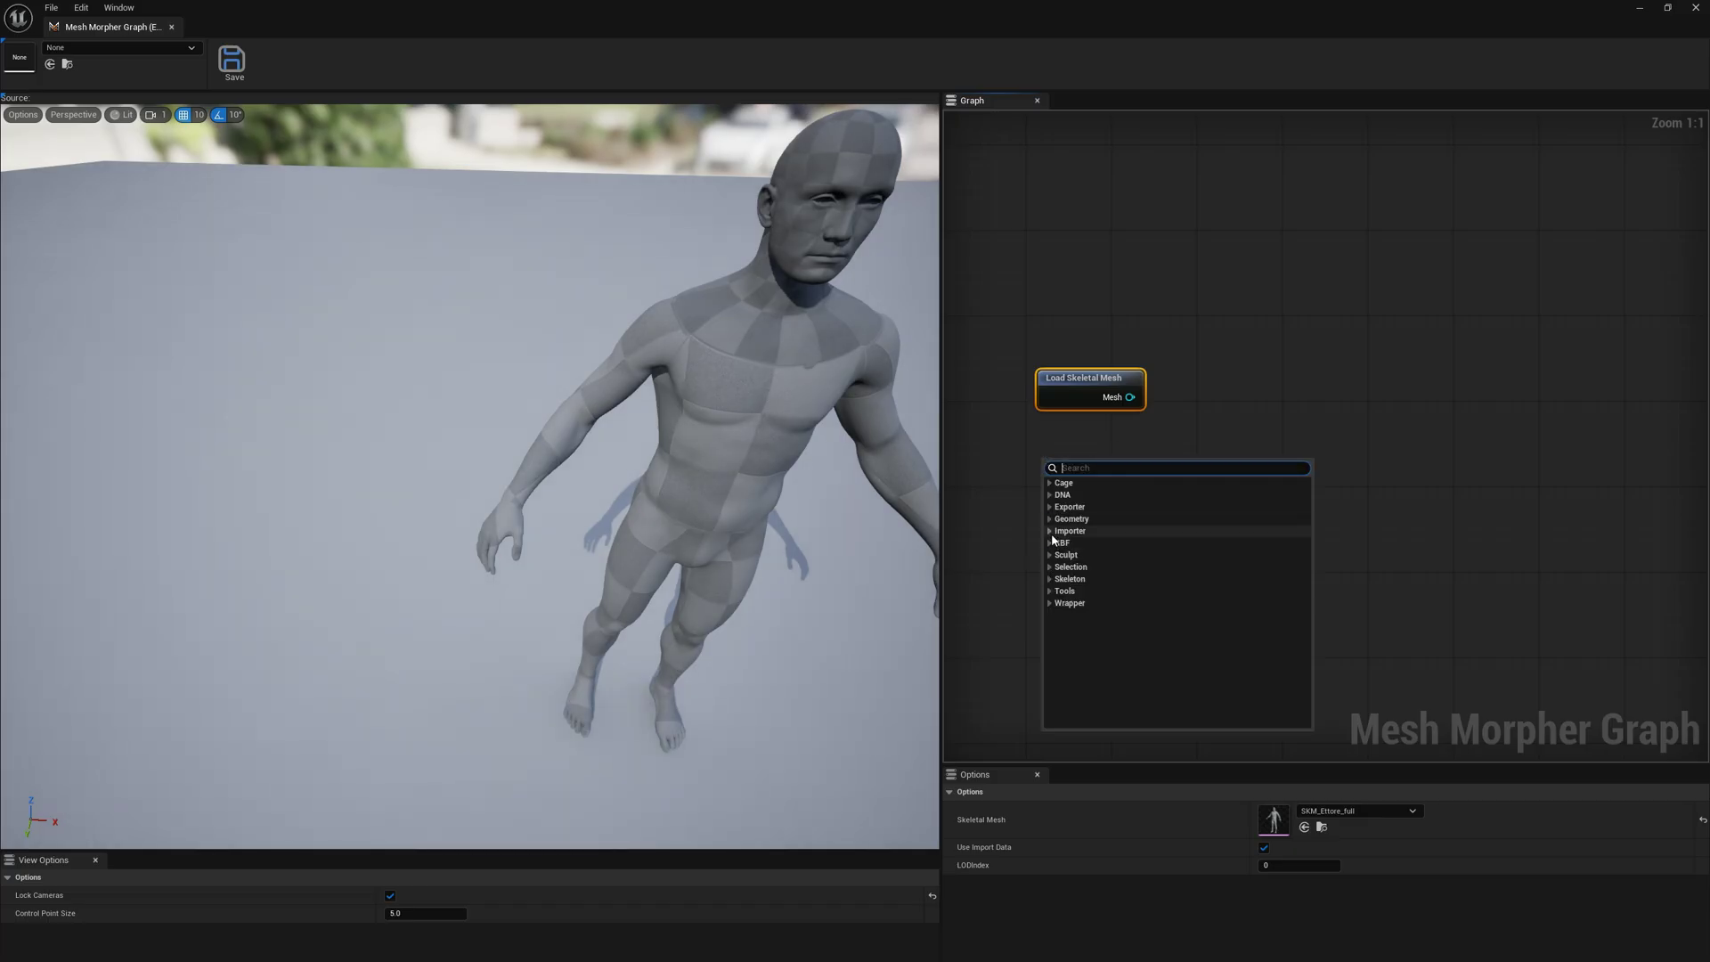
pyautogui.click(1051, 531)
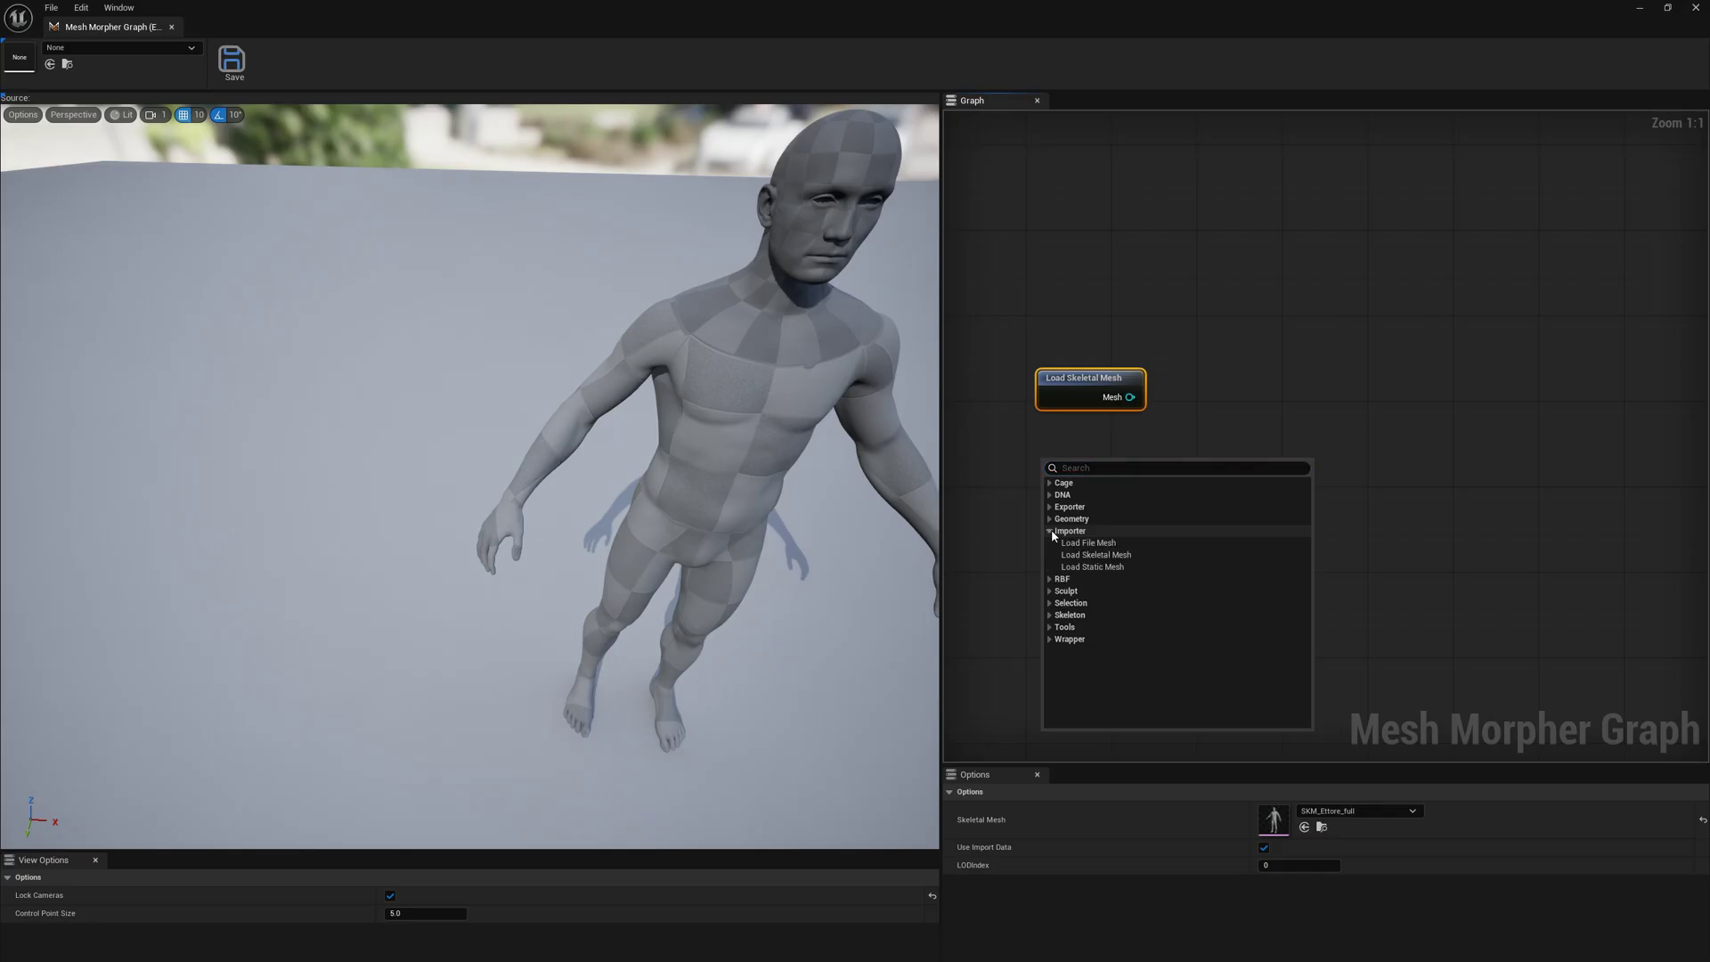
pyautogui.click(1052, 470)
pyautogui.rightClick(1053, 473)
pyautogui.click(1074, 546)
pyautogui.click(1108, 568)
pyautogui.click(1336, 813)
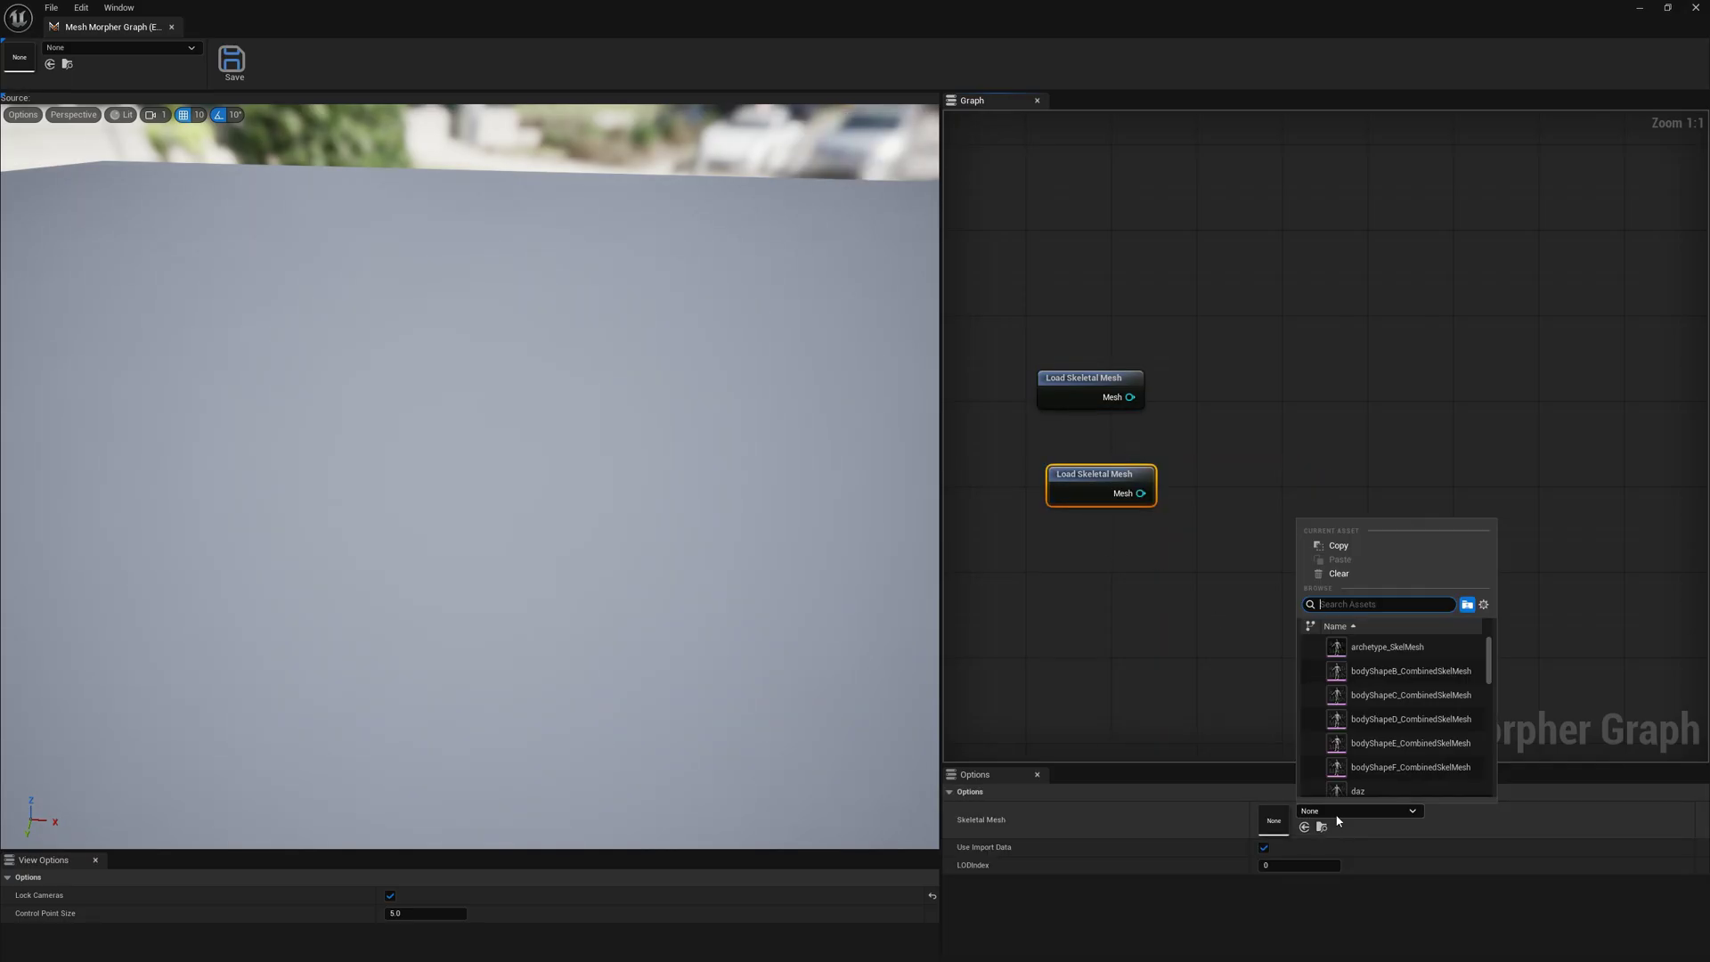
pyautogui.write('manny')
pyautogui.click(1392, 651)
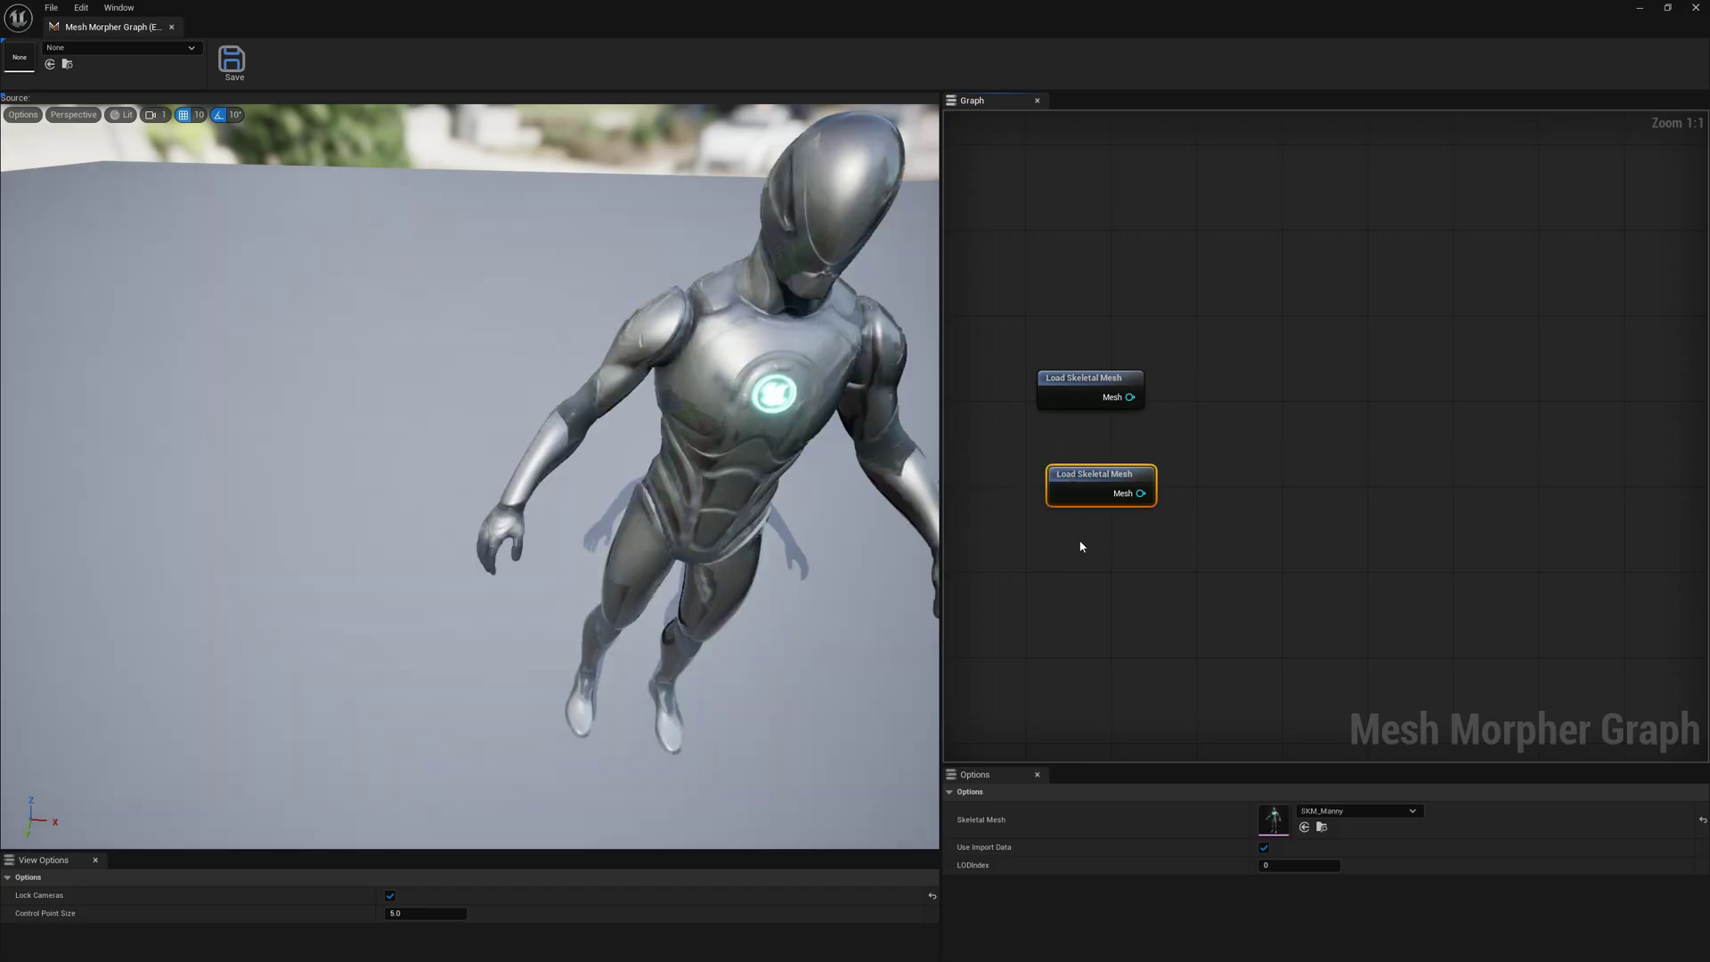
# Step: Connect a temporary Pose node to the SKM_Manny node to examine its full bone hierarchy, and delete it
pyautogui.moveTo(1140, 494); pyautogui.dragTo(1225, 511)
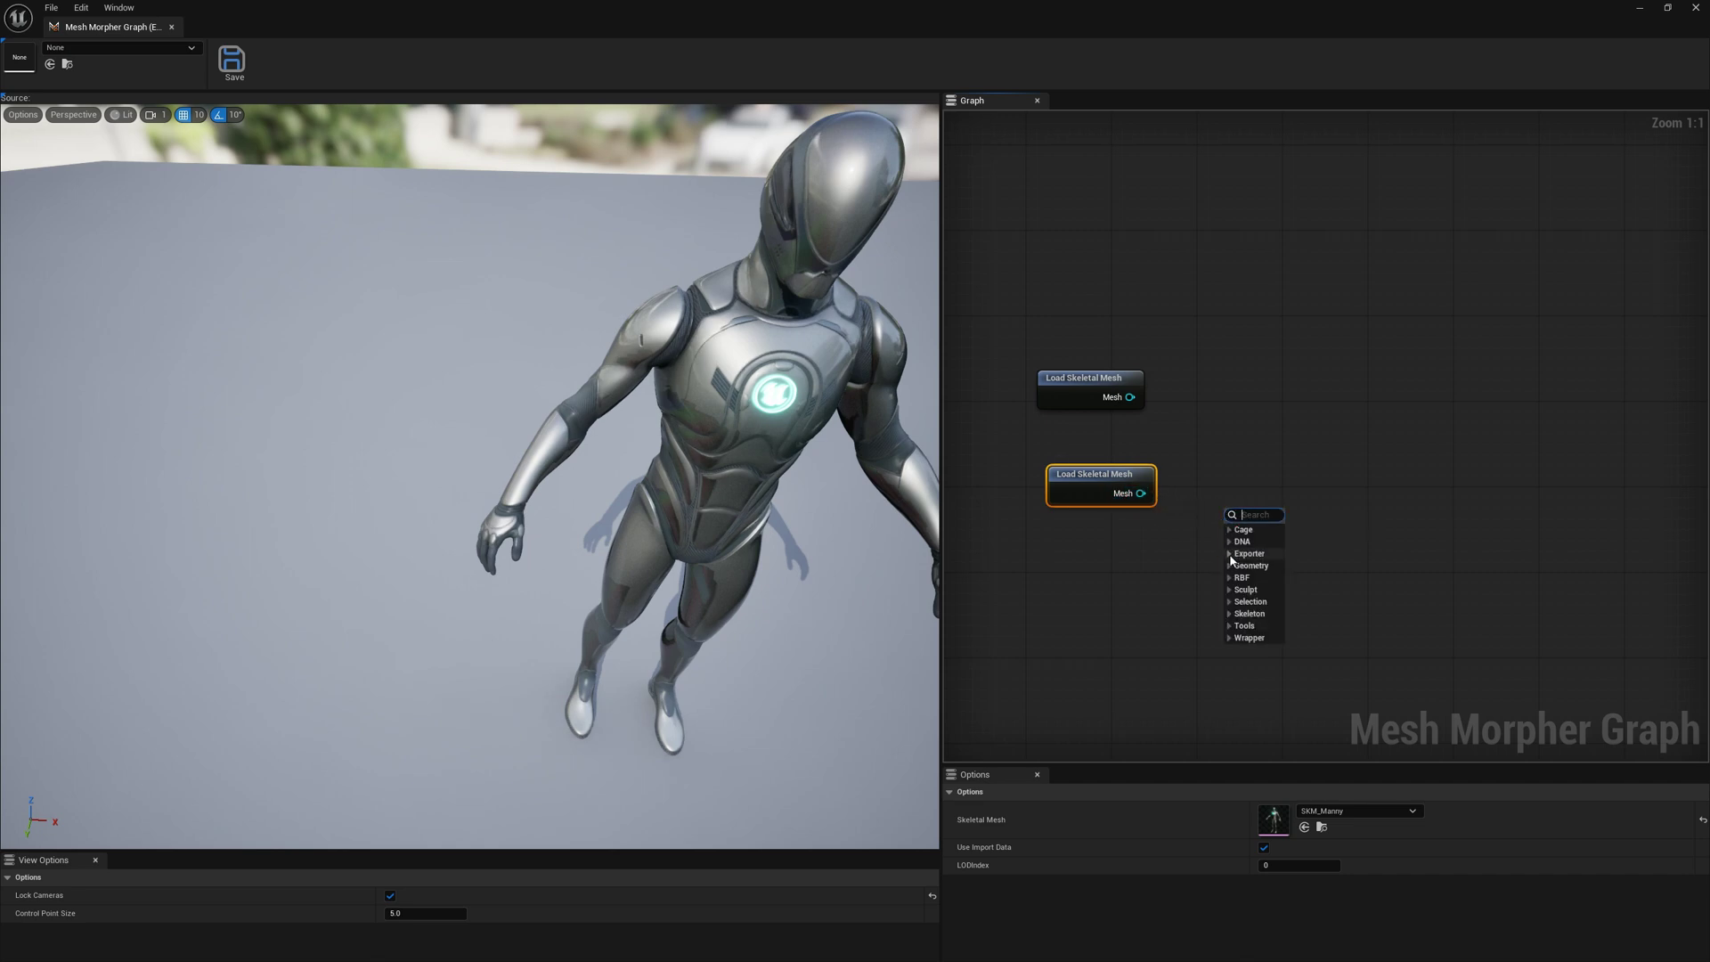
pyautogui.click(1233, 614)
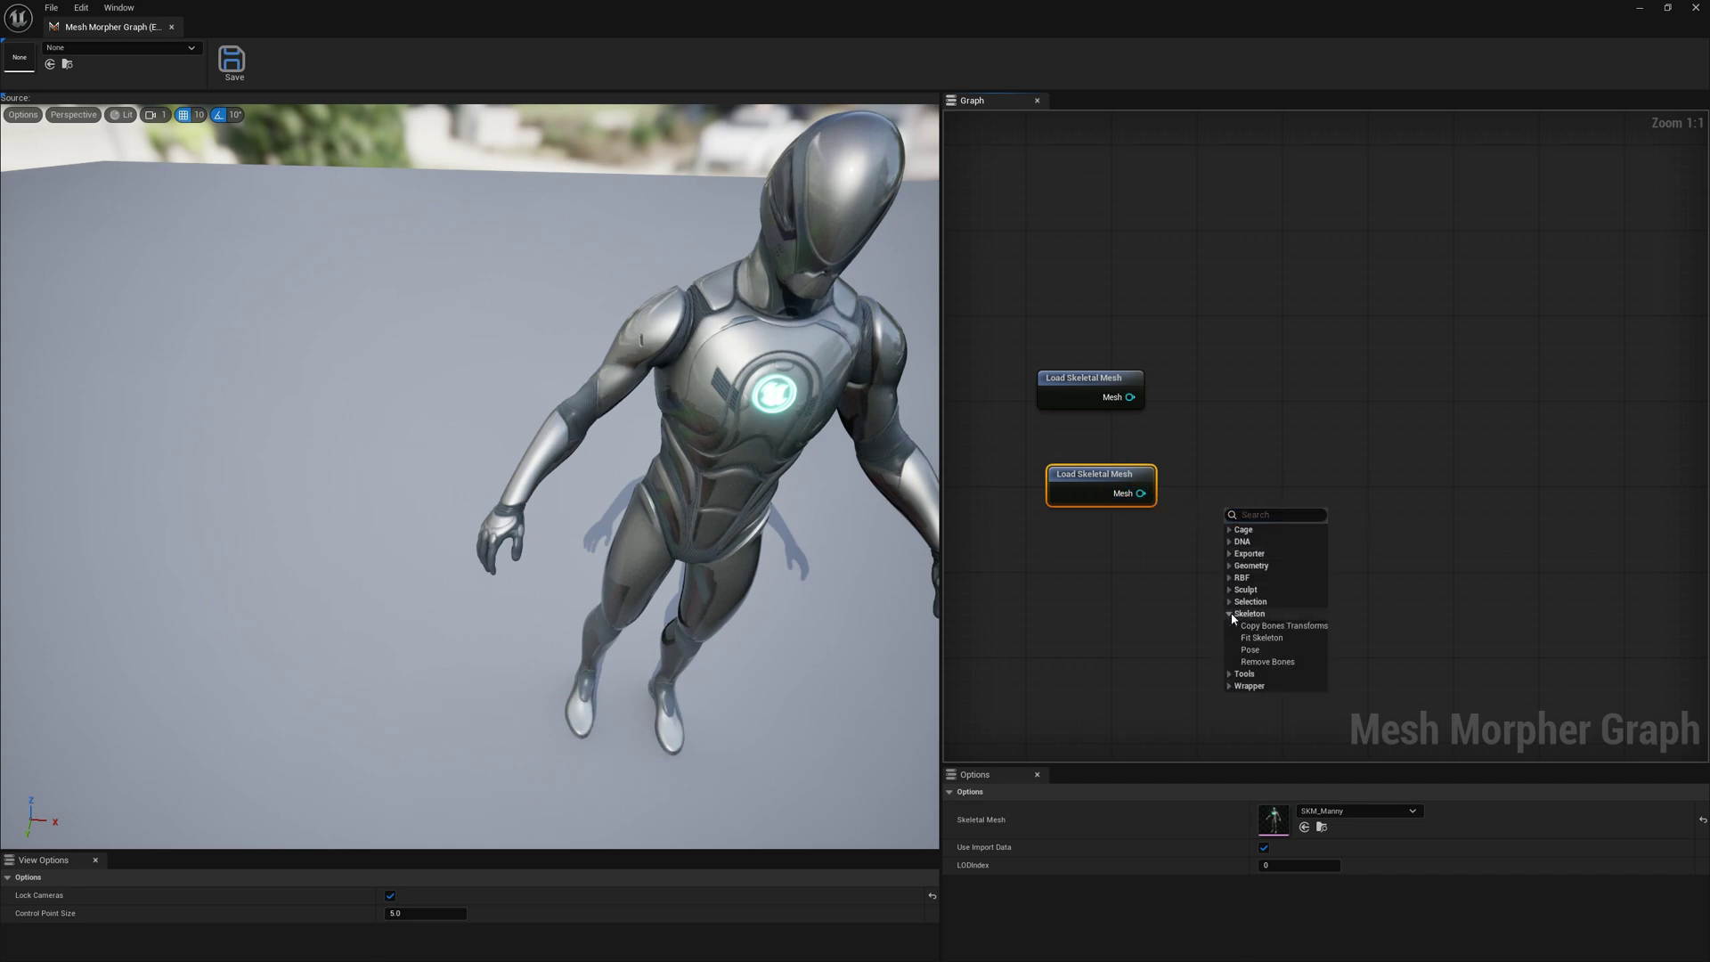
pyautogui.click(1257, 639)
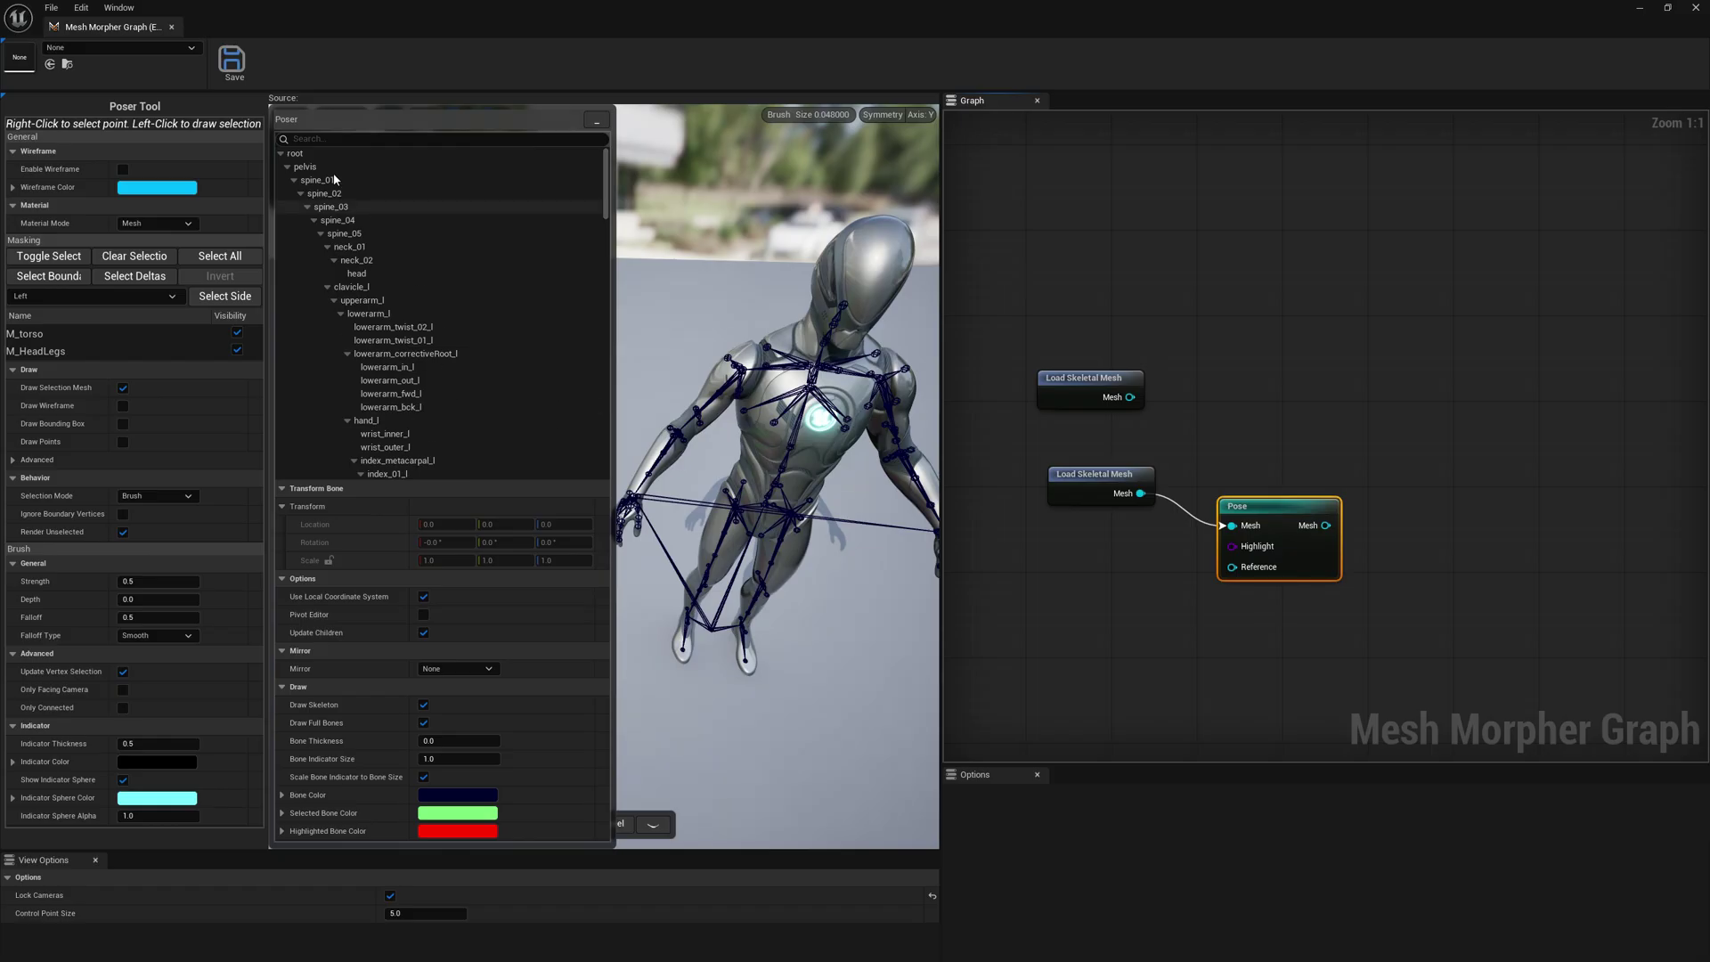
pyautogui.moveTo(607, 205); pyautogui.dragTo(606, 454)
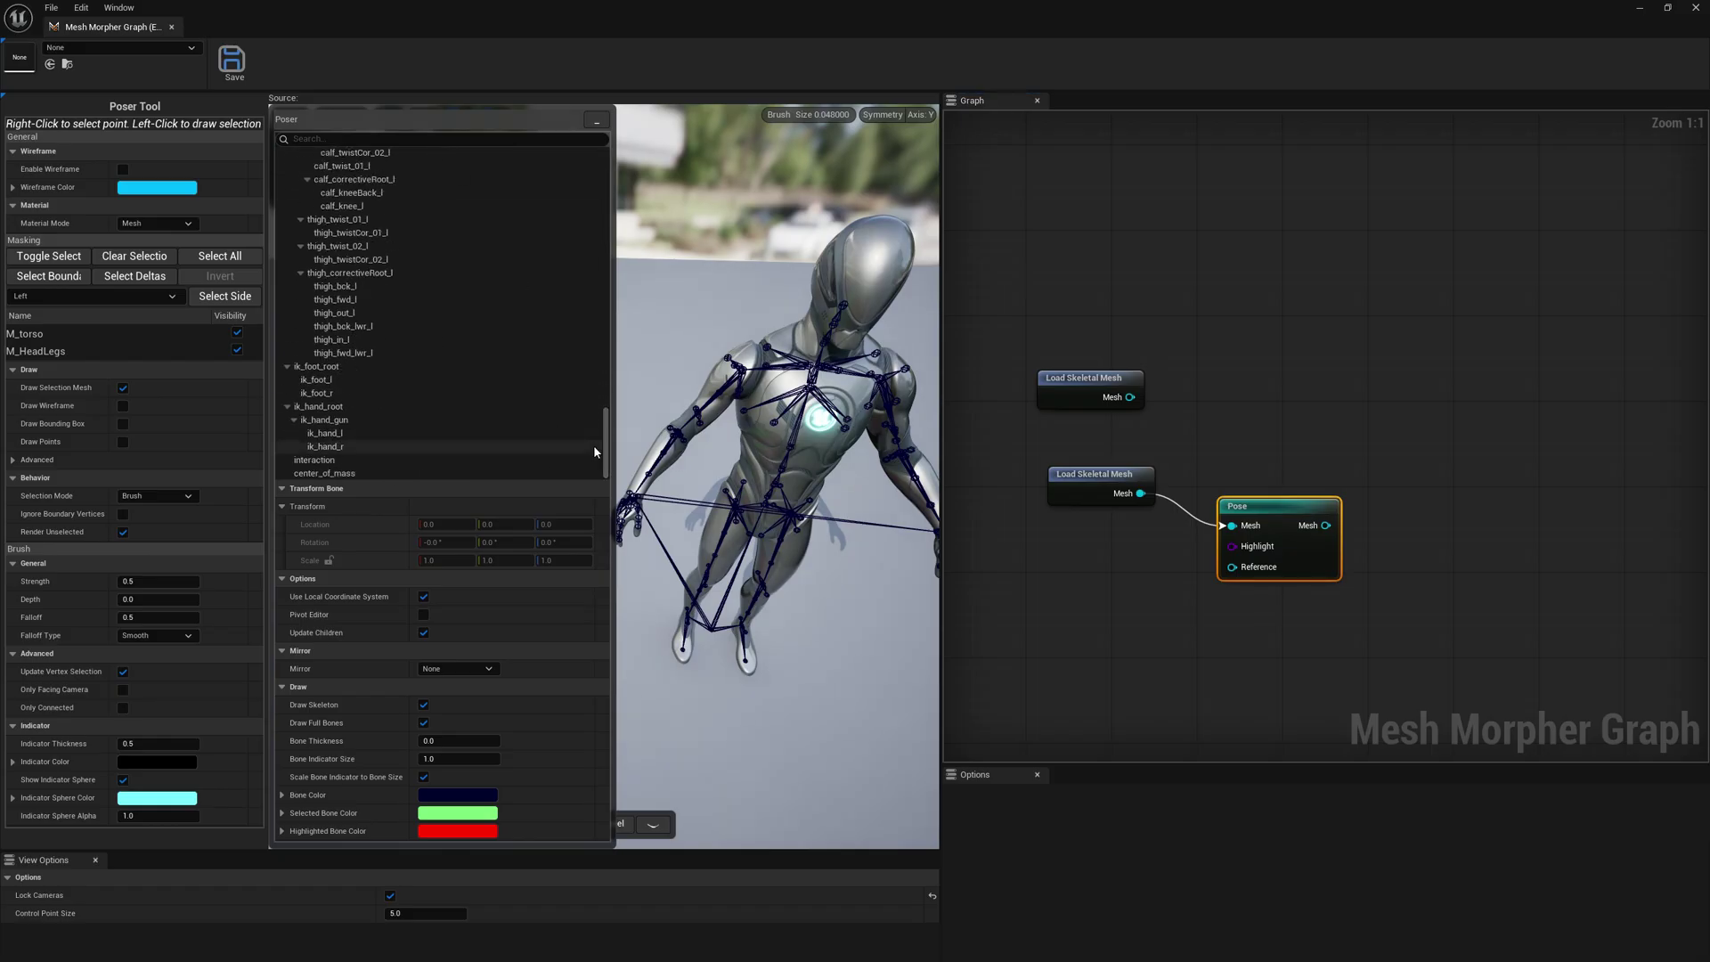
pyautogui.moveTo(1218, 472); pyautogui.dragTo(1379, 572)
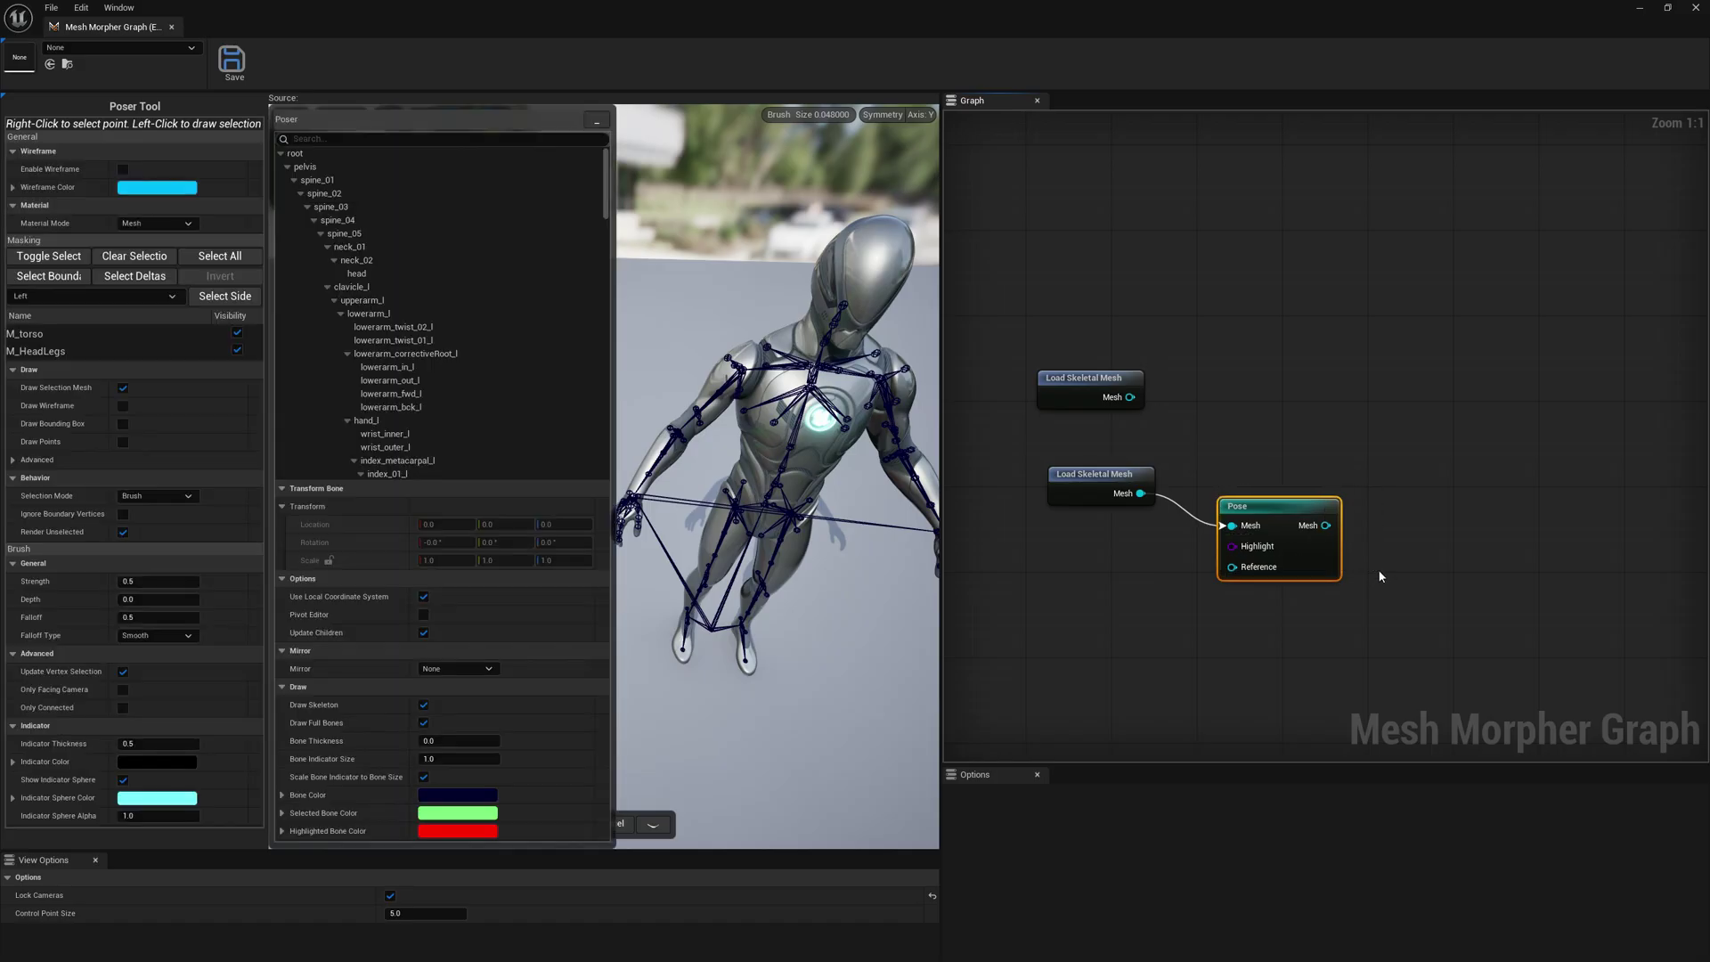
pyautogui.press('Delete')
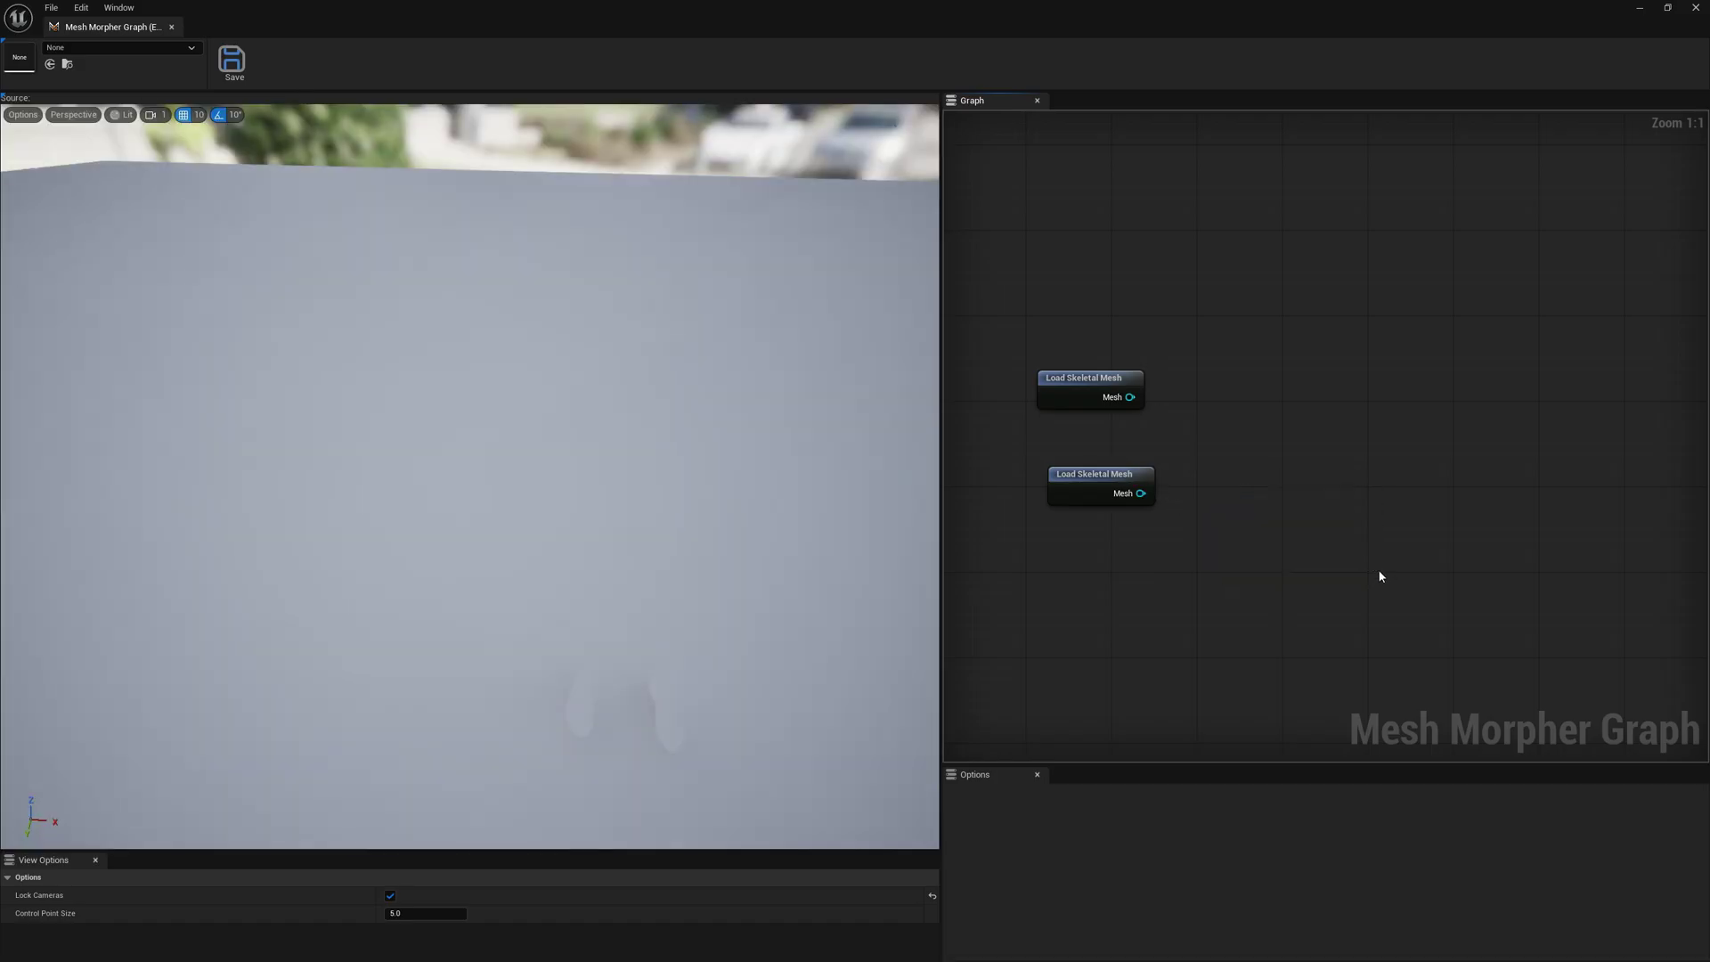
# Step: Align the SKM_Manny node directly beneath the SKM_Ettore_full node and preview the SKM_Ettore_full mesh
pyautogui.click(1066, 381)
pyautogui.click(1075, 482)
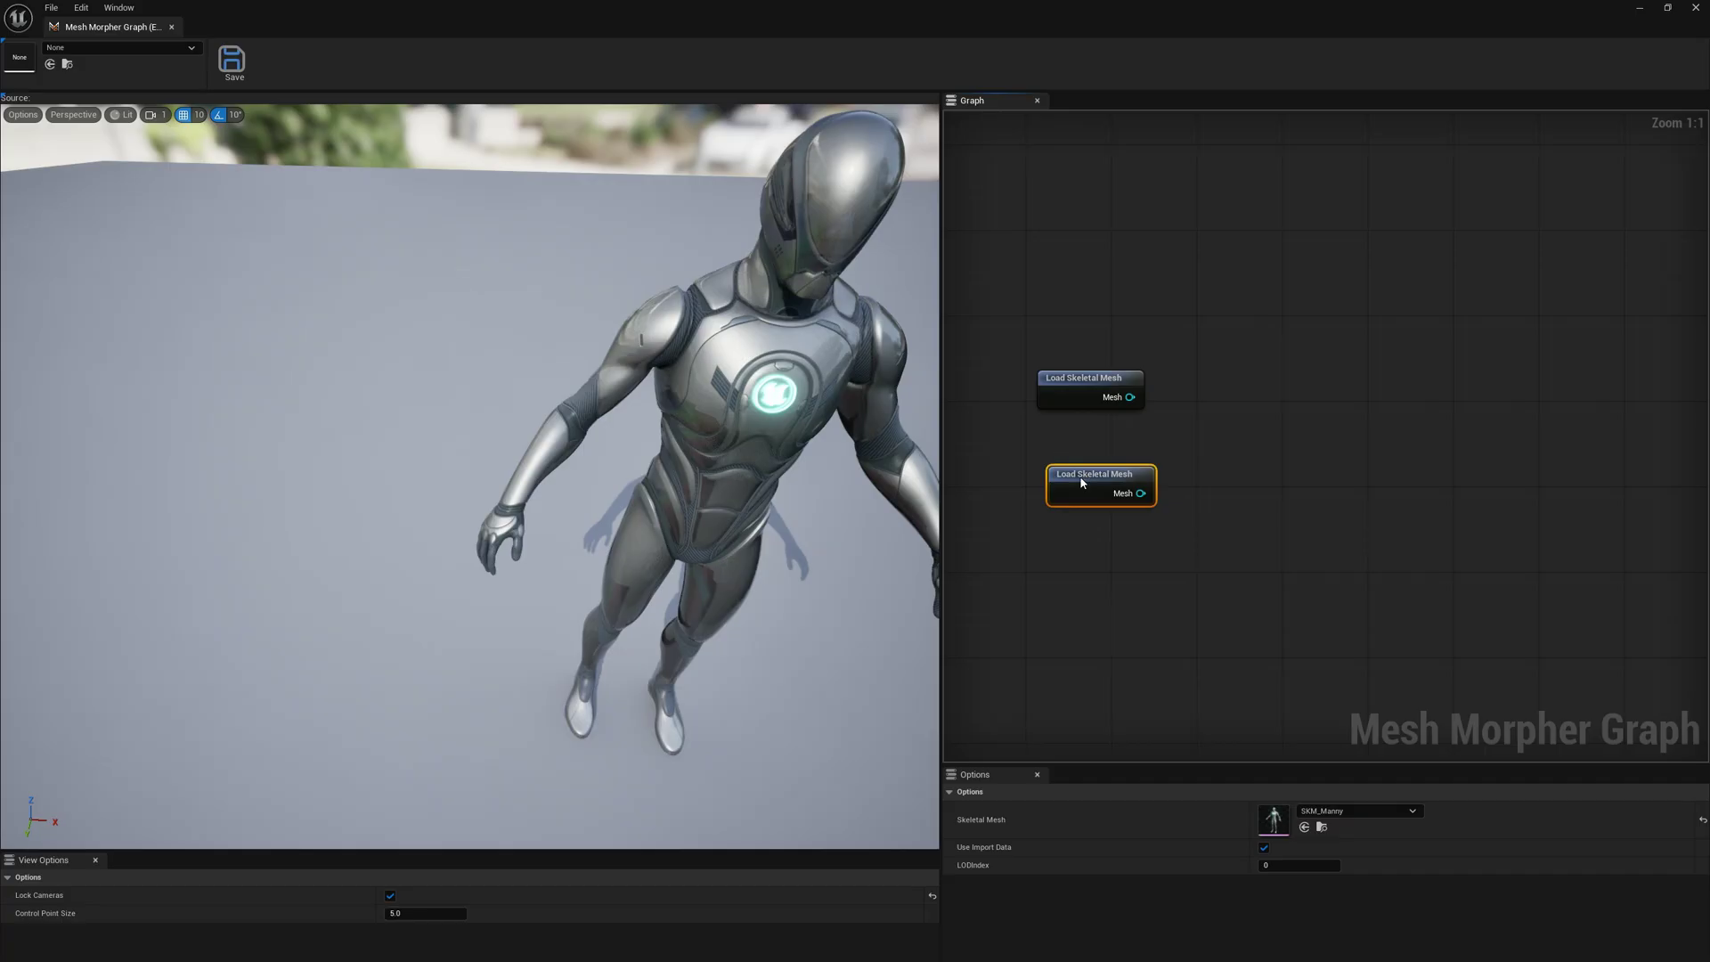
pyautogui.moveTo(1078, 481); pyautogui.dragTo(1083, 485)
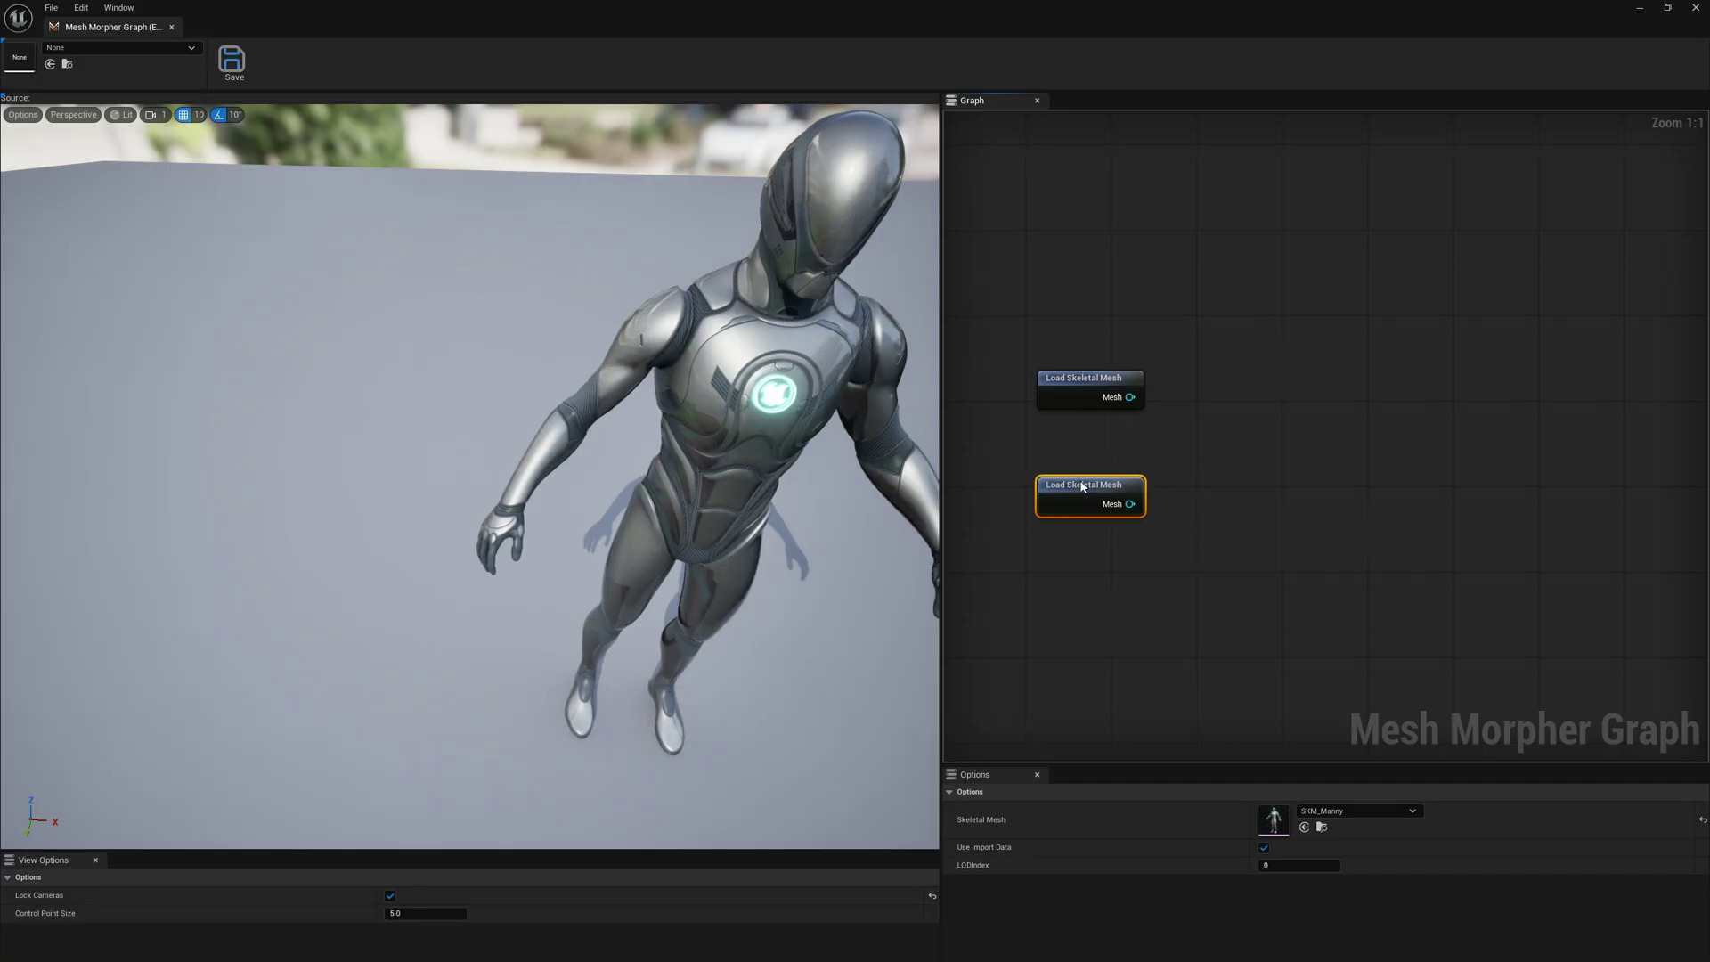
pyautogui.click(1141, 439)
pyautogui.click(1073, 390)
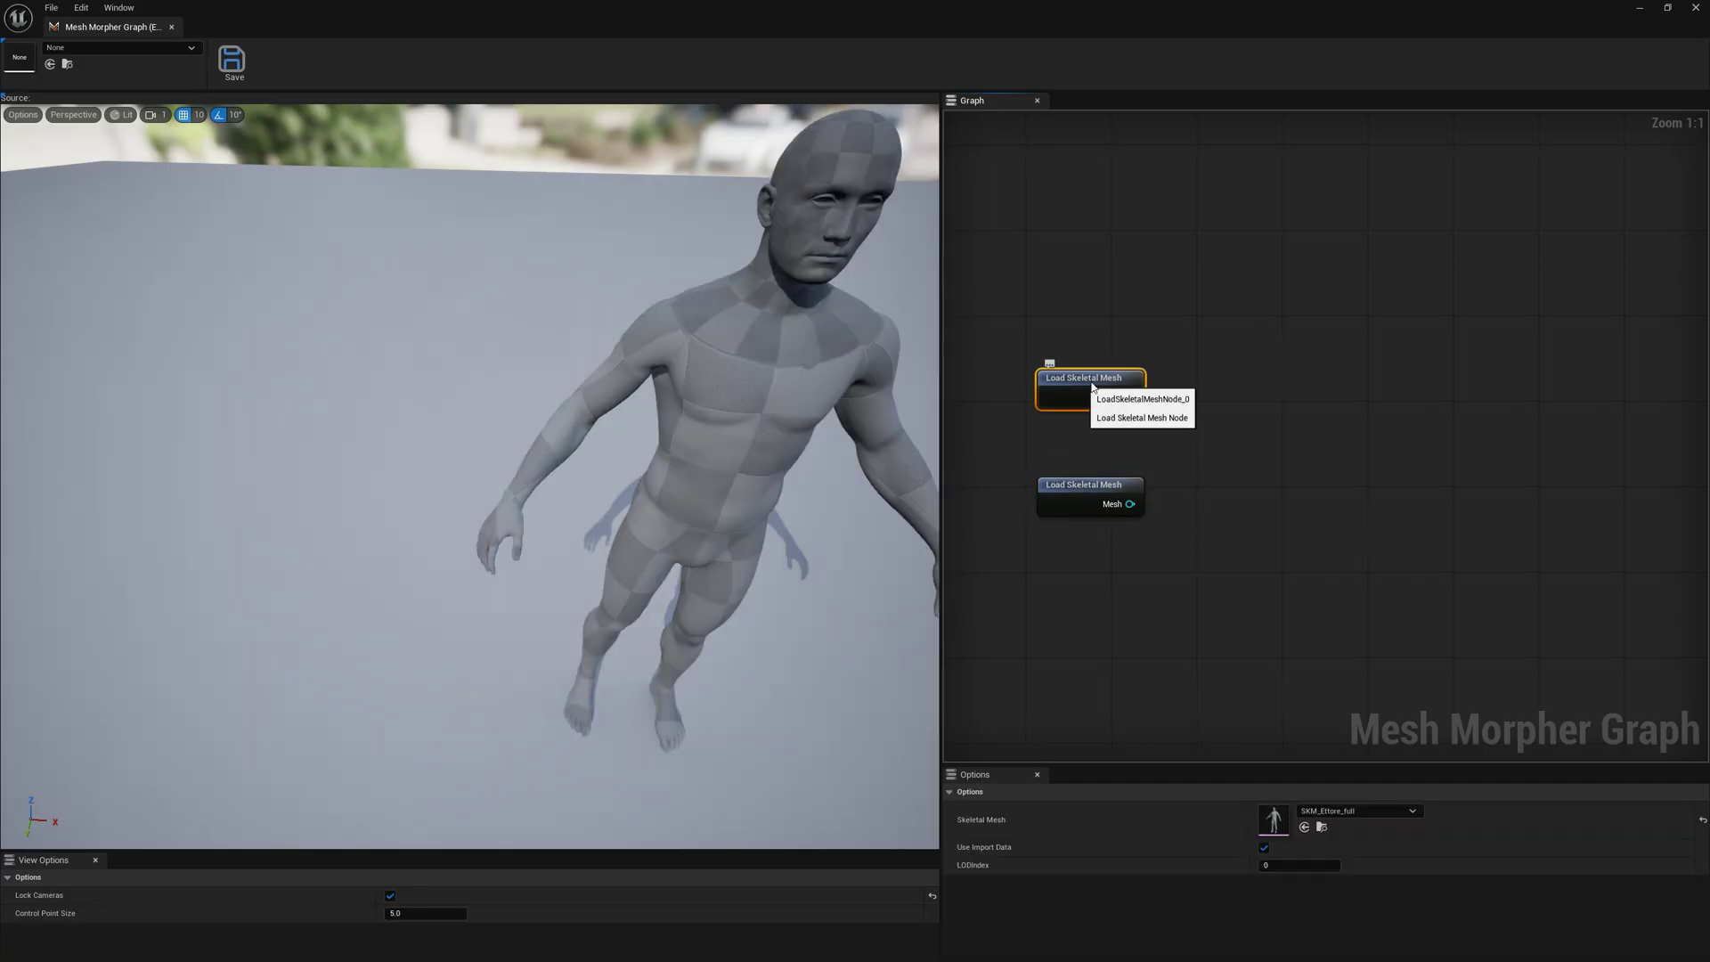
# Step: Add a Subdivide node fed by the SKM_Ettore_full mesh and align it level with that node
pyautogui.moveTo(1129, 397); pyautogui.dragTo(1211, 394)
pyautogui.write('subd')
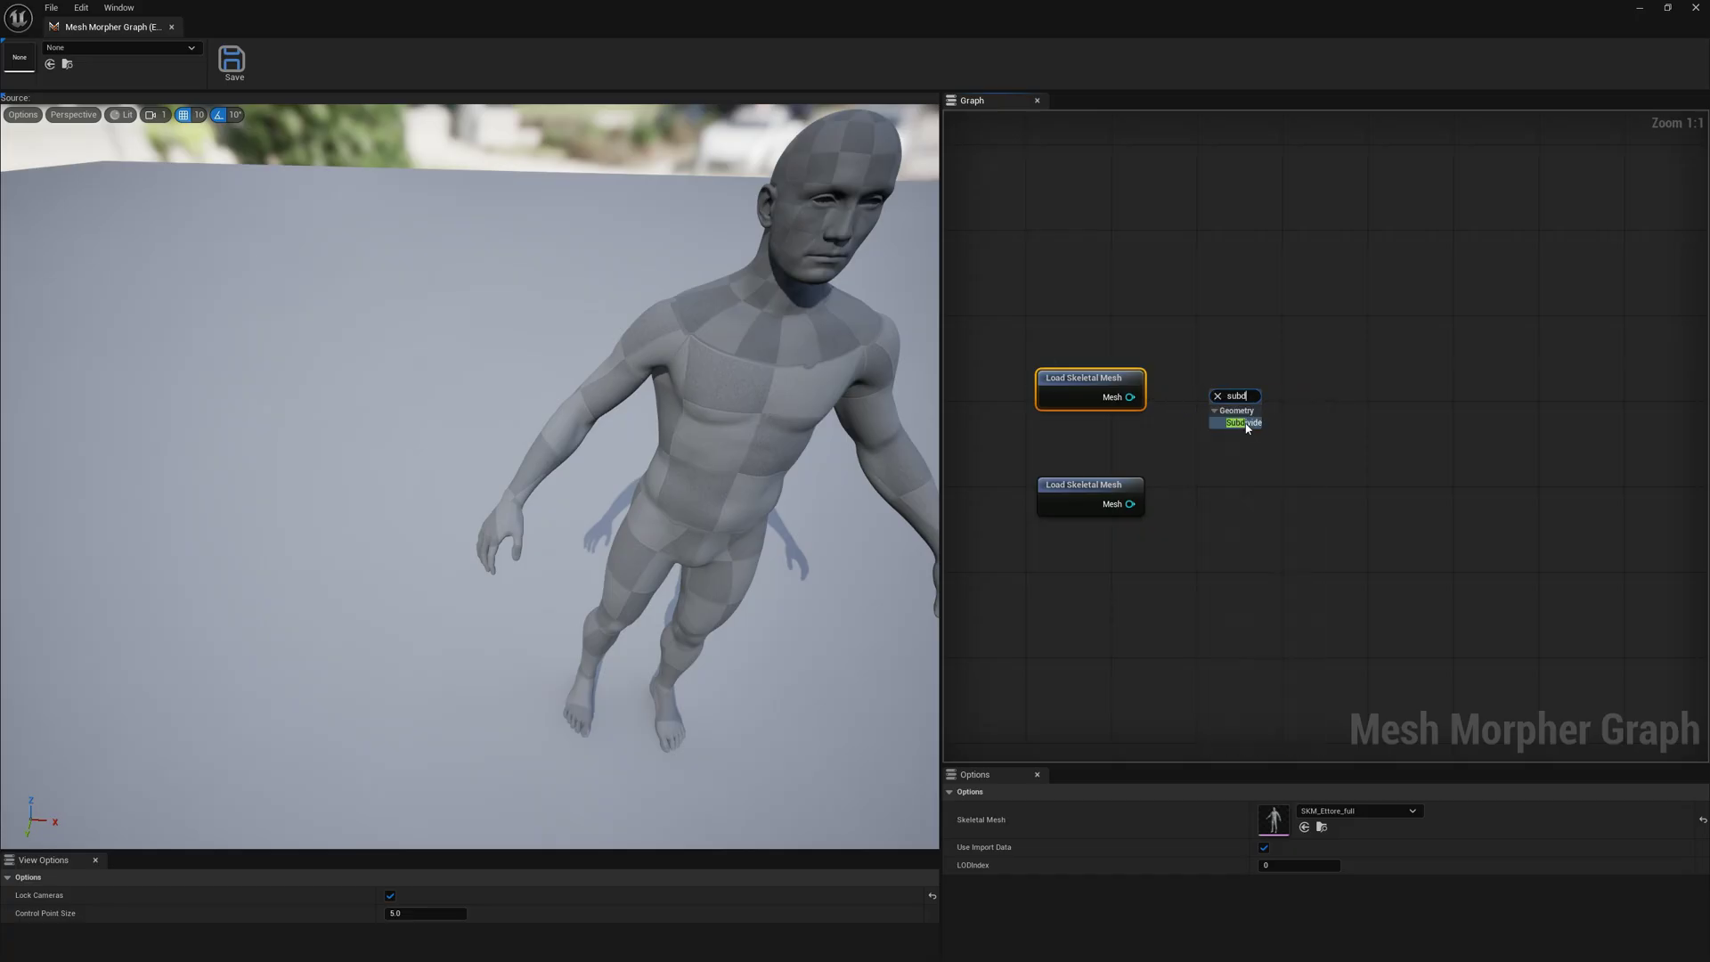
pyautogui.click(1245, 423)
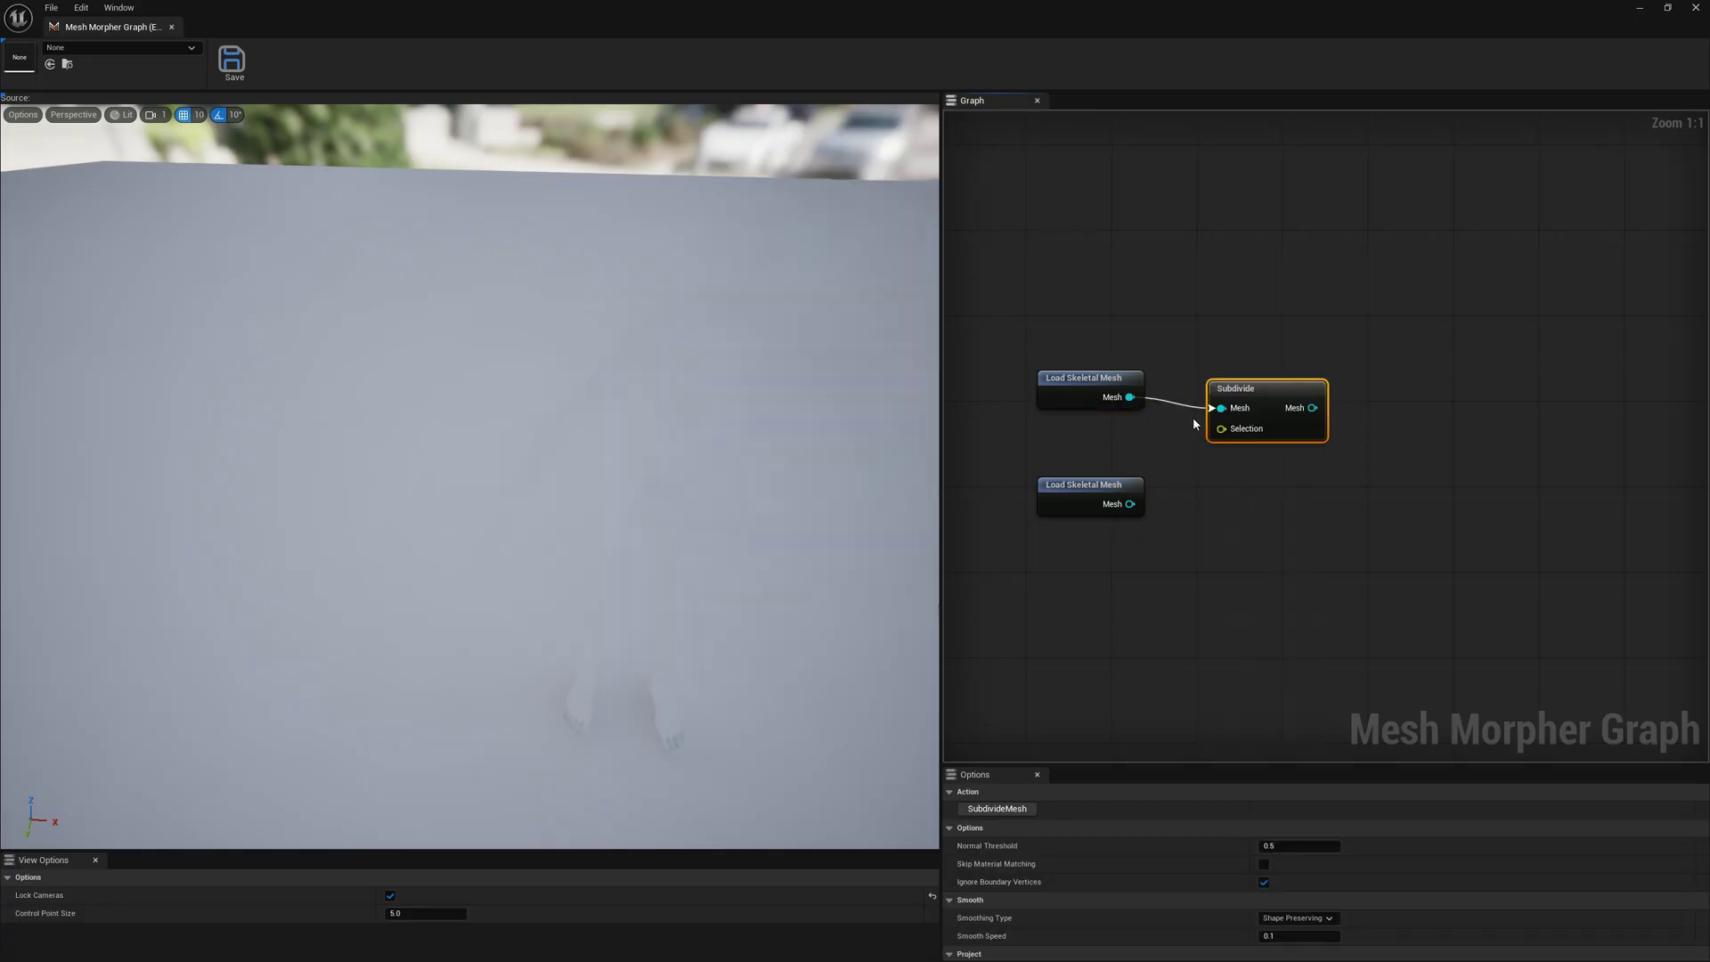
pyautogui.moveTo(1256, 390); pyautogui.dragTo(1258, 378)
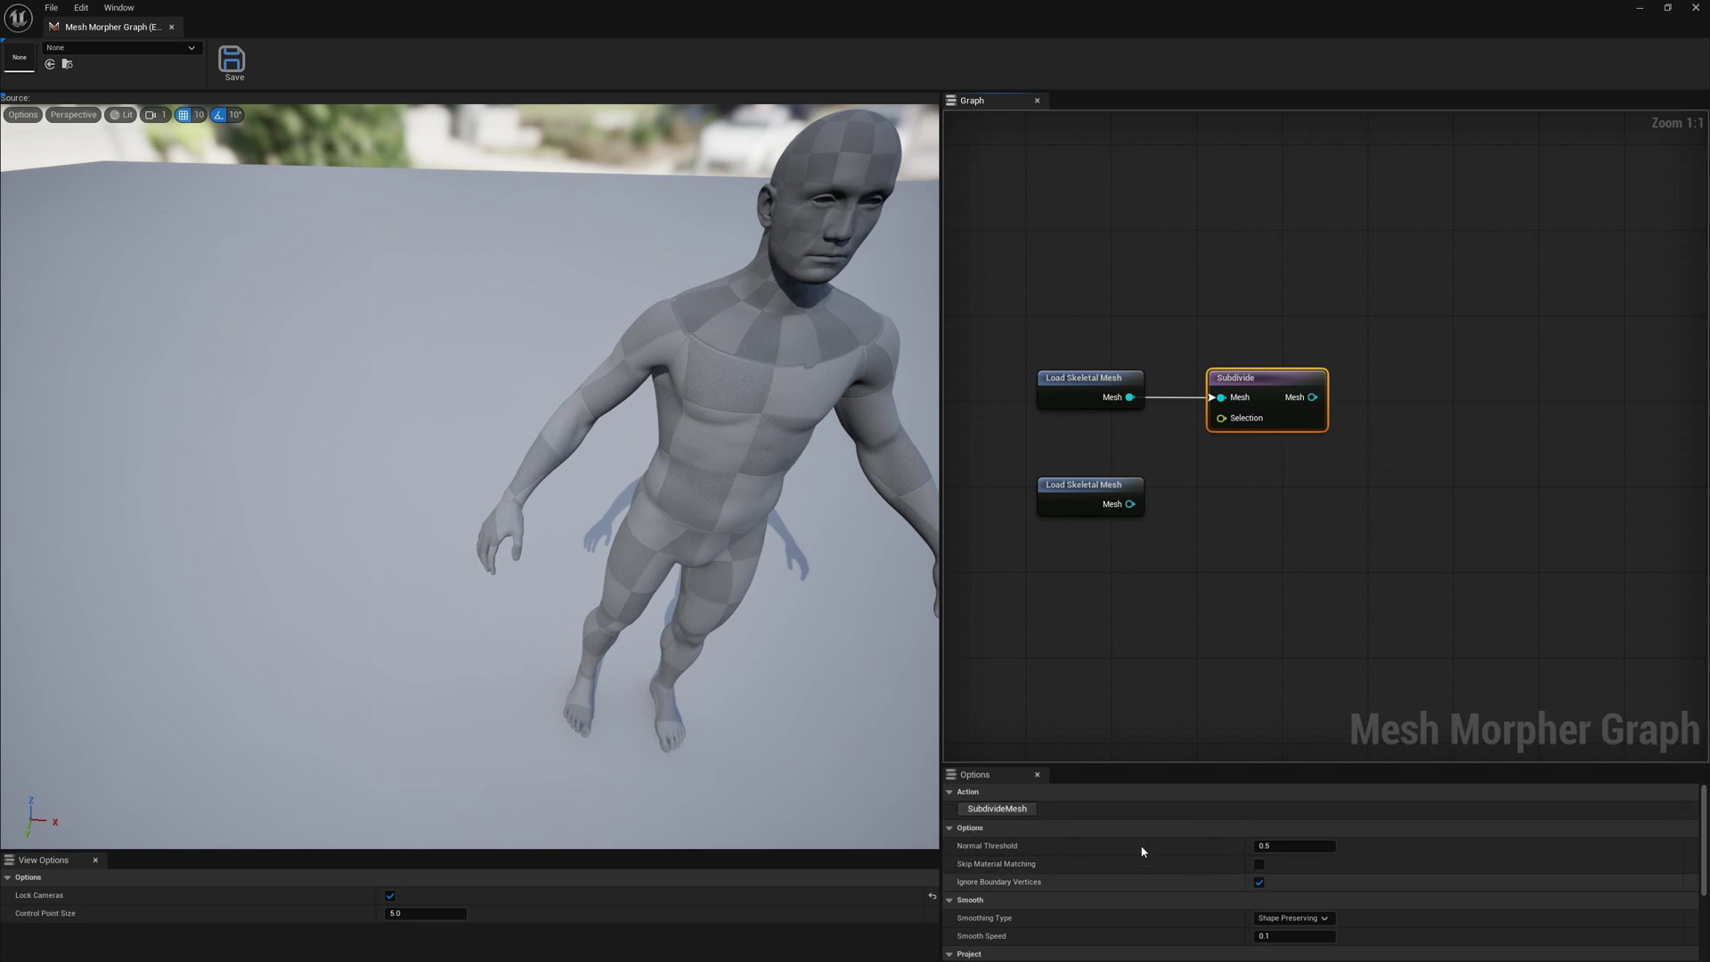
pyautogui.click(1016, 807)
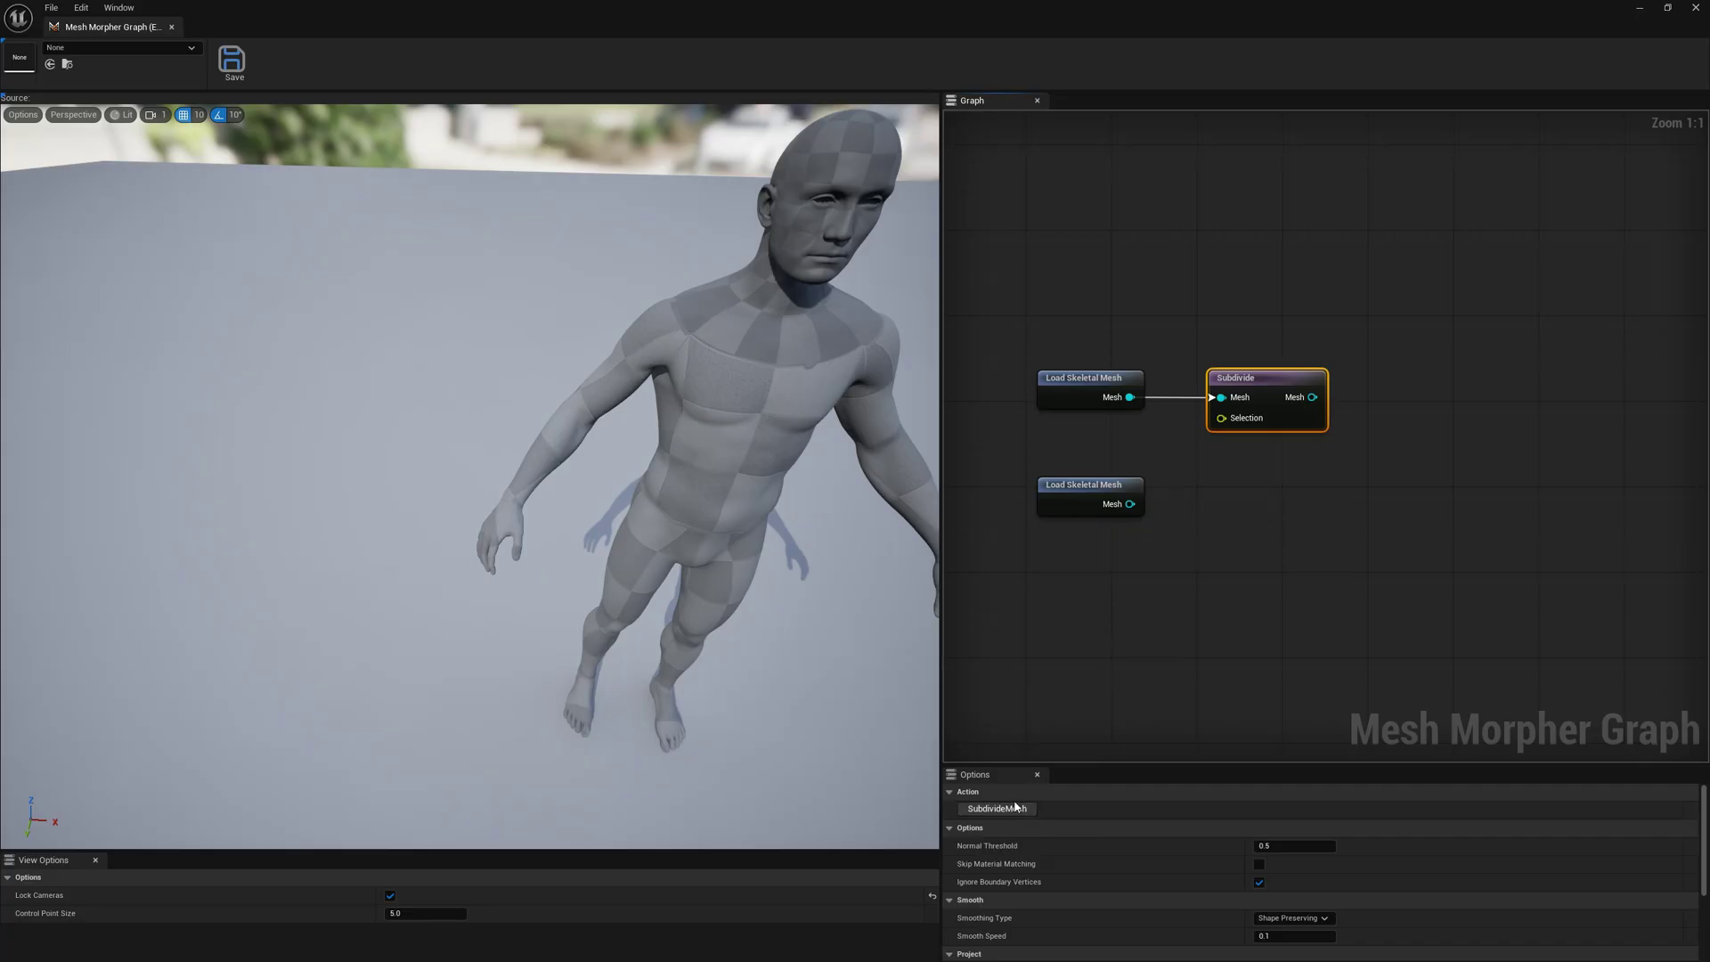
# Step: Preview the SKM_Manny mesh for comparison and review the Subdivide node's smoothing, projection and subdivision options
pyautogui.click(1075, 504)
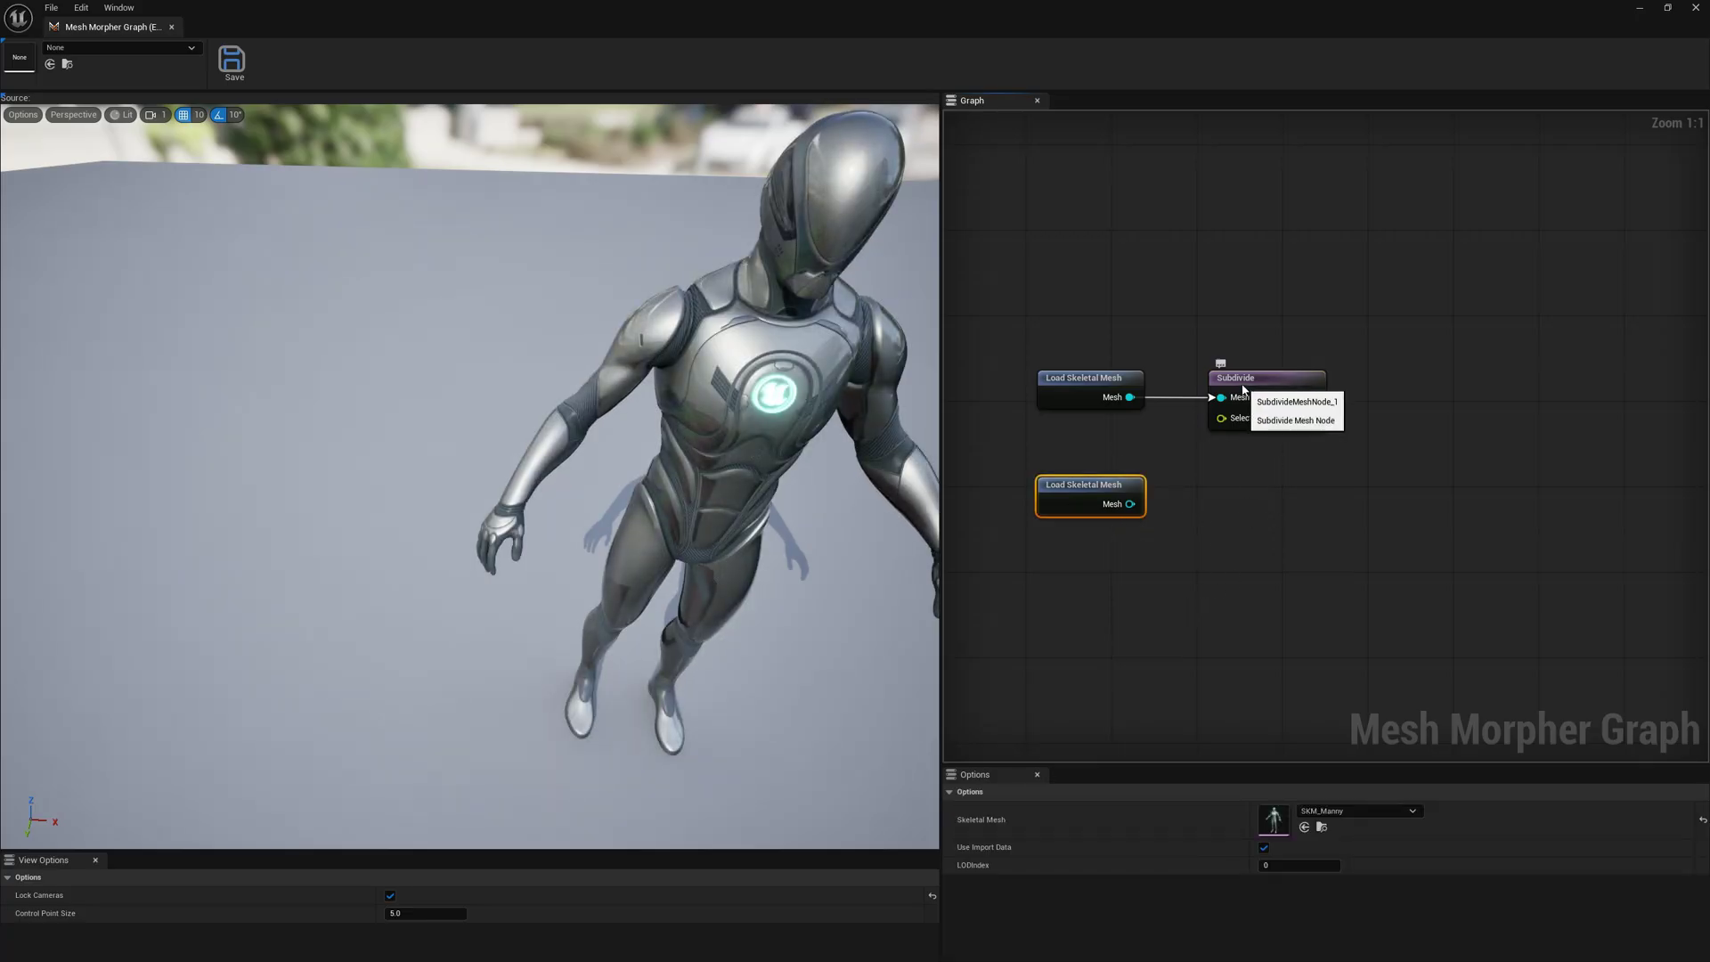
pyautogui.click(1269, 425)
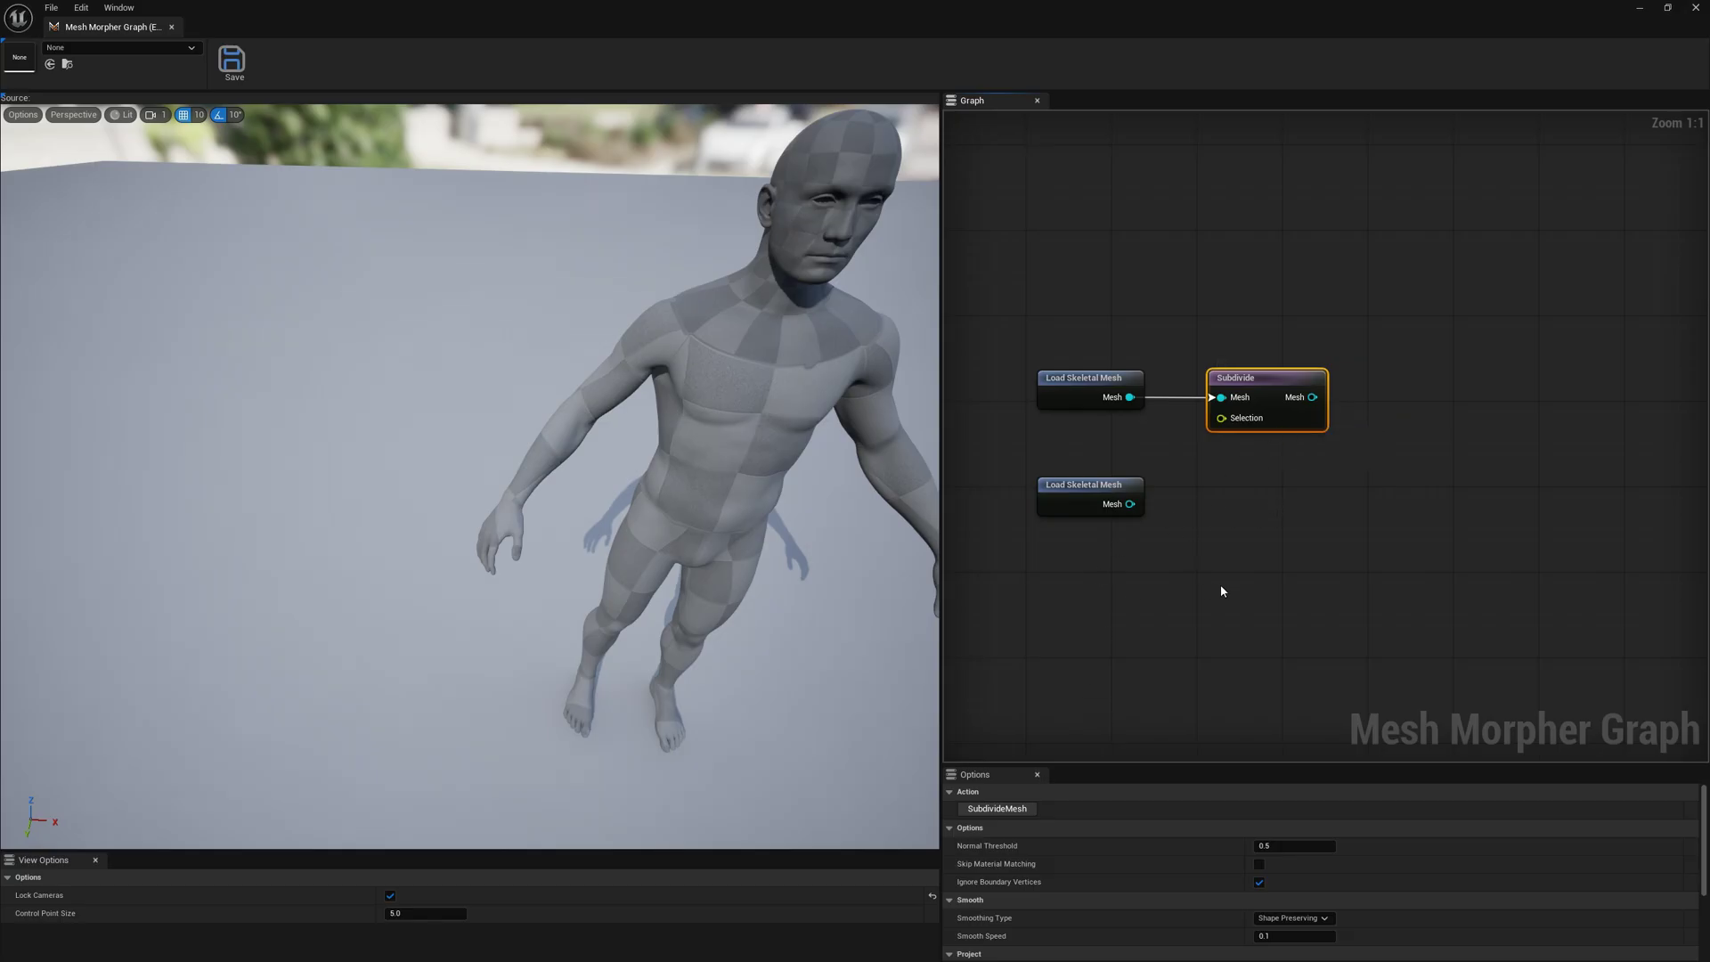
pyautogui.scroll(-3, 1226, 901)
pyautogui.scroll(3, 1174, 878)
pyautogui.scroll(-3, 1095, 837)
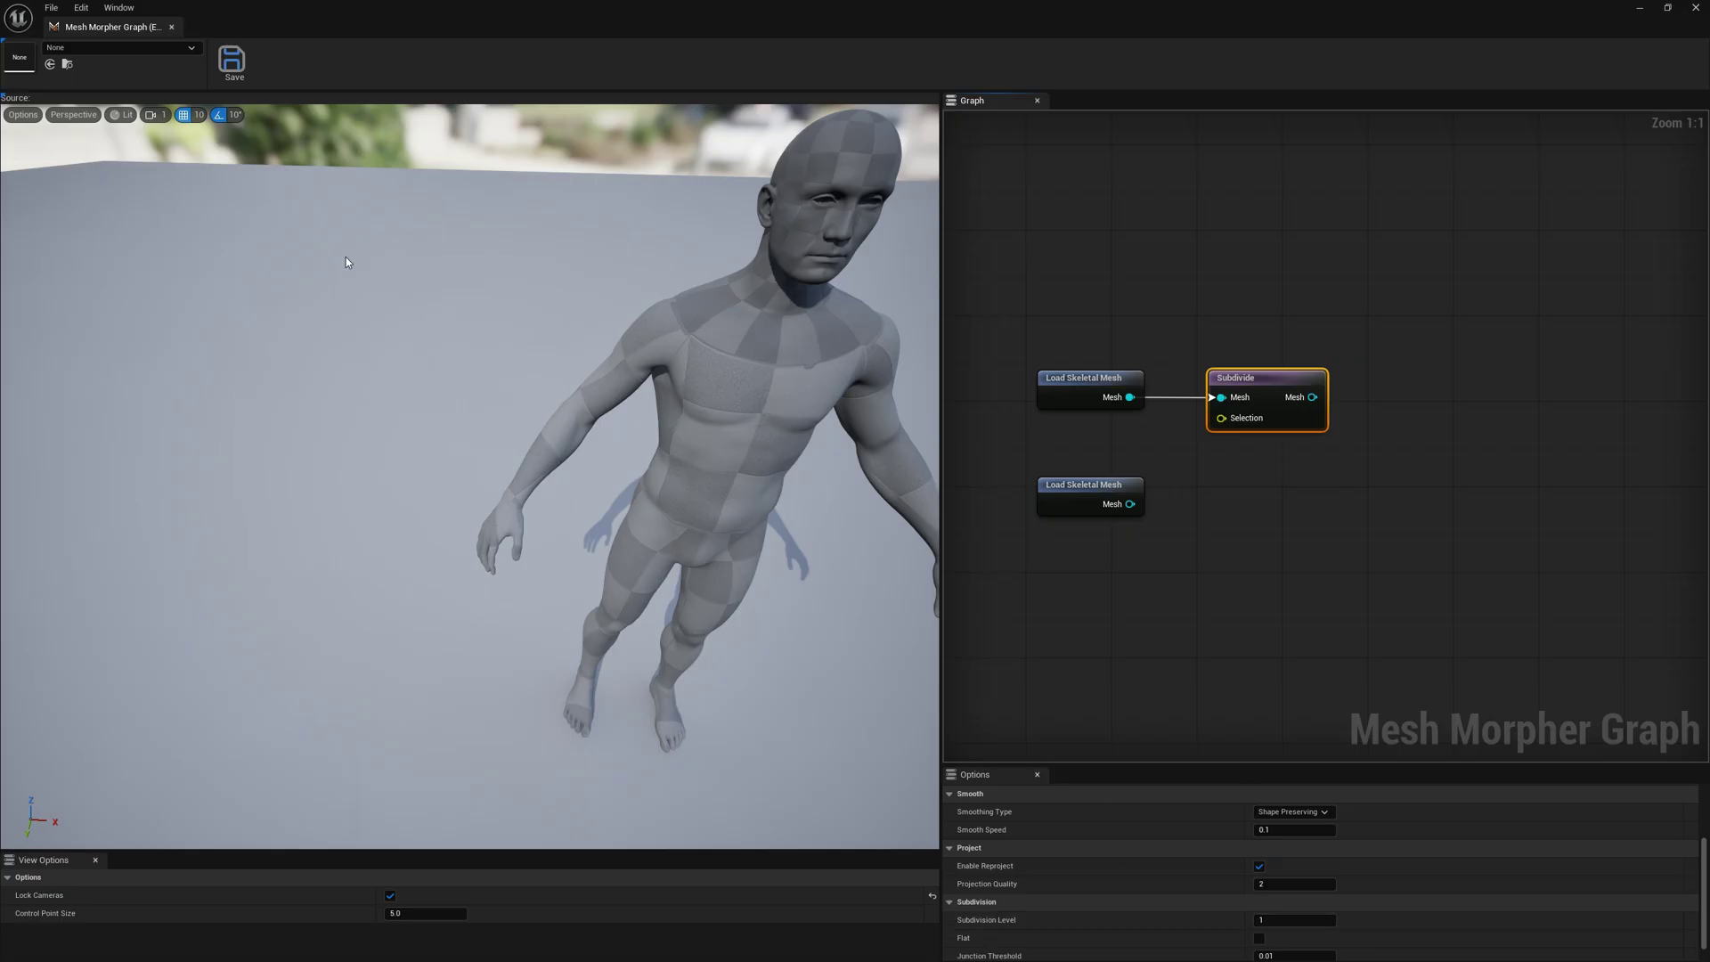
# Step: Subdivide the character mesh while viewing it in wireframe, and return the viewport to lit shading
pyautogui.click(122, 115)
pyautogui.click(445, 279)
pyautogui.hotkey('alt', '2')
pyautogui.moveTo(759, 324); pyautogui.dragTo(756, 340)
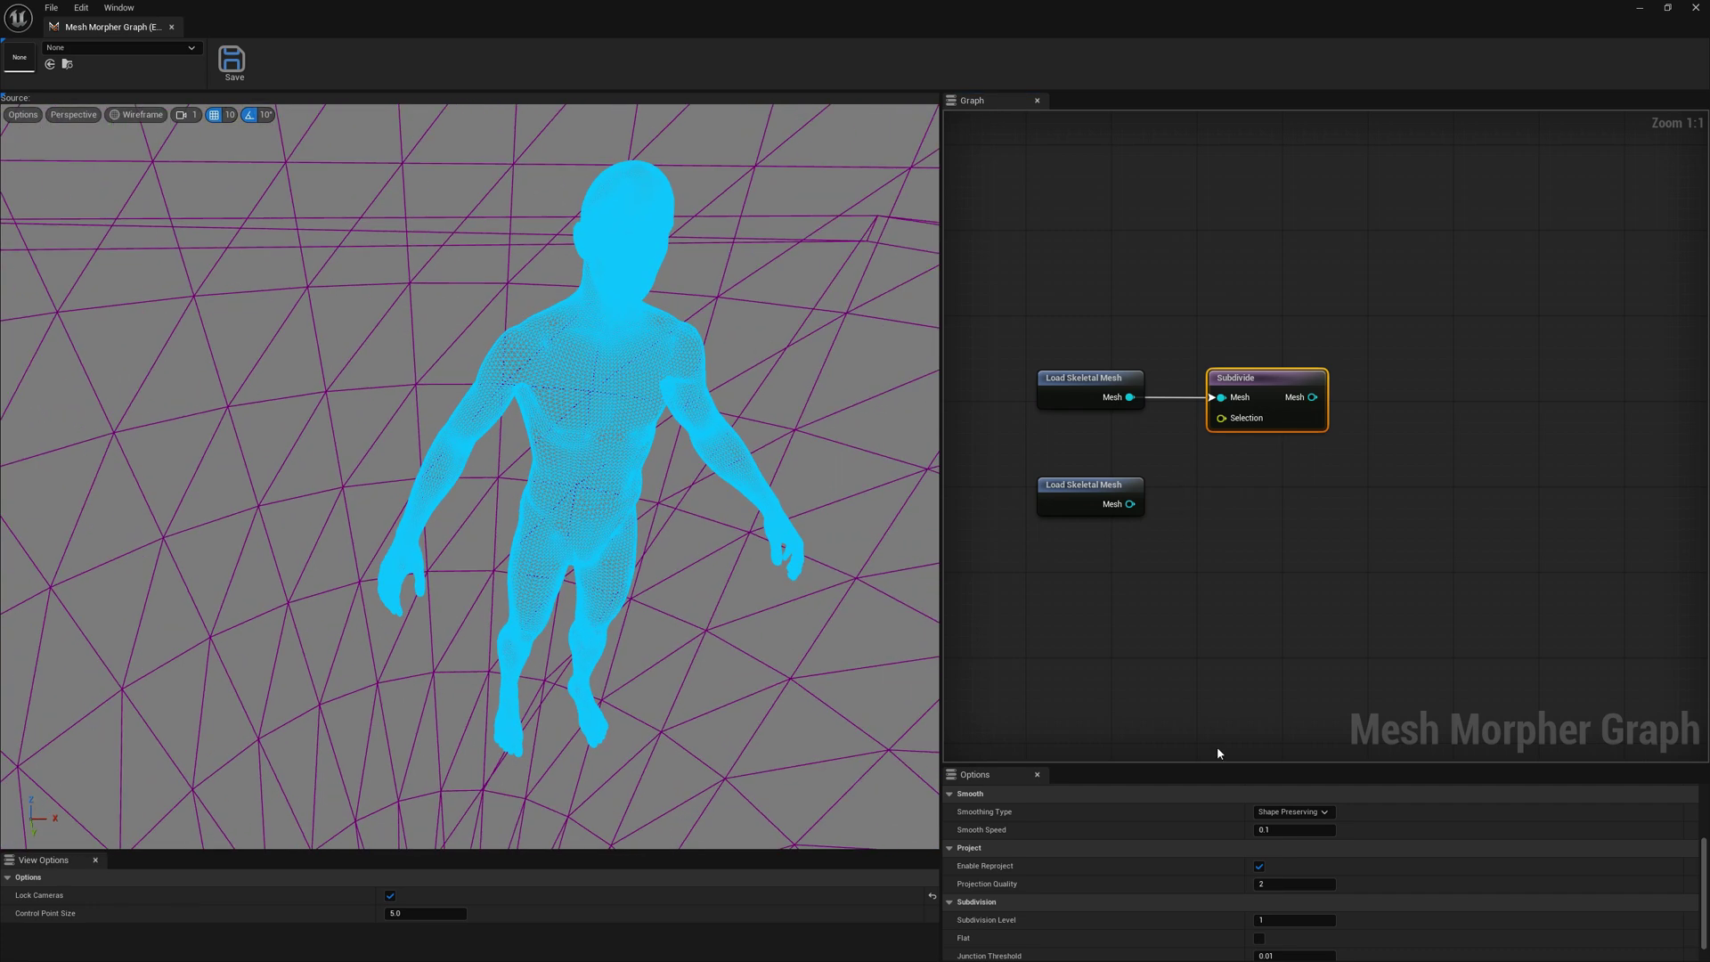
pyautogui.scroll(2, 1156, 862)
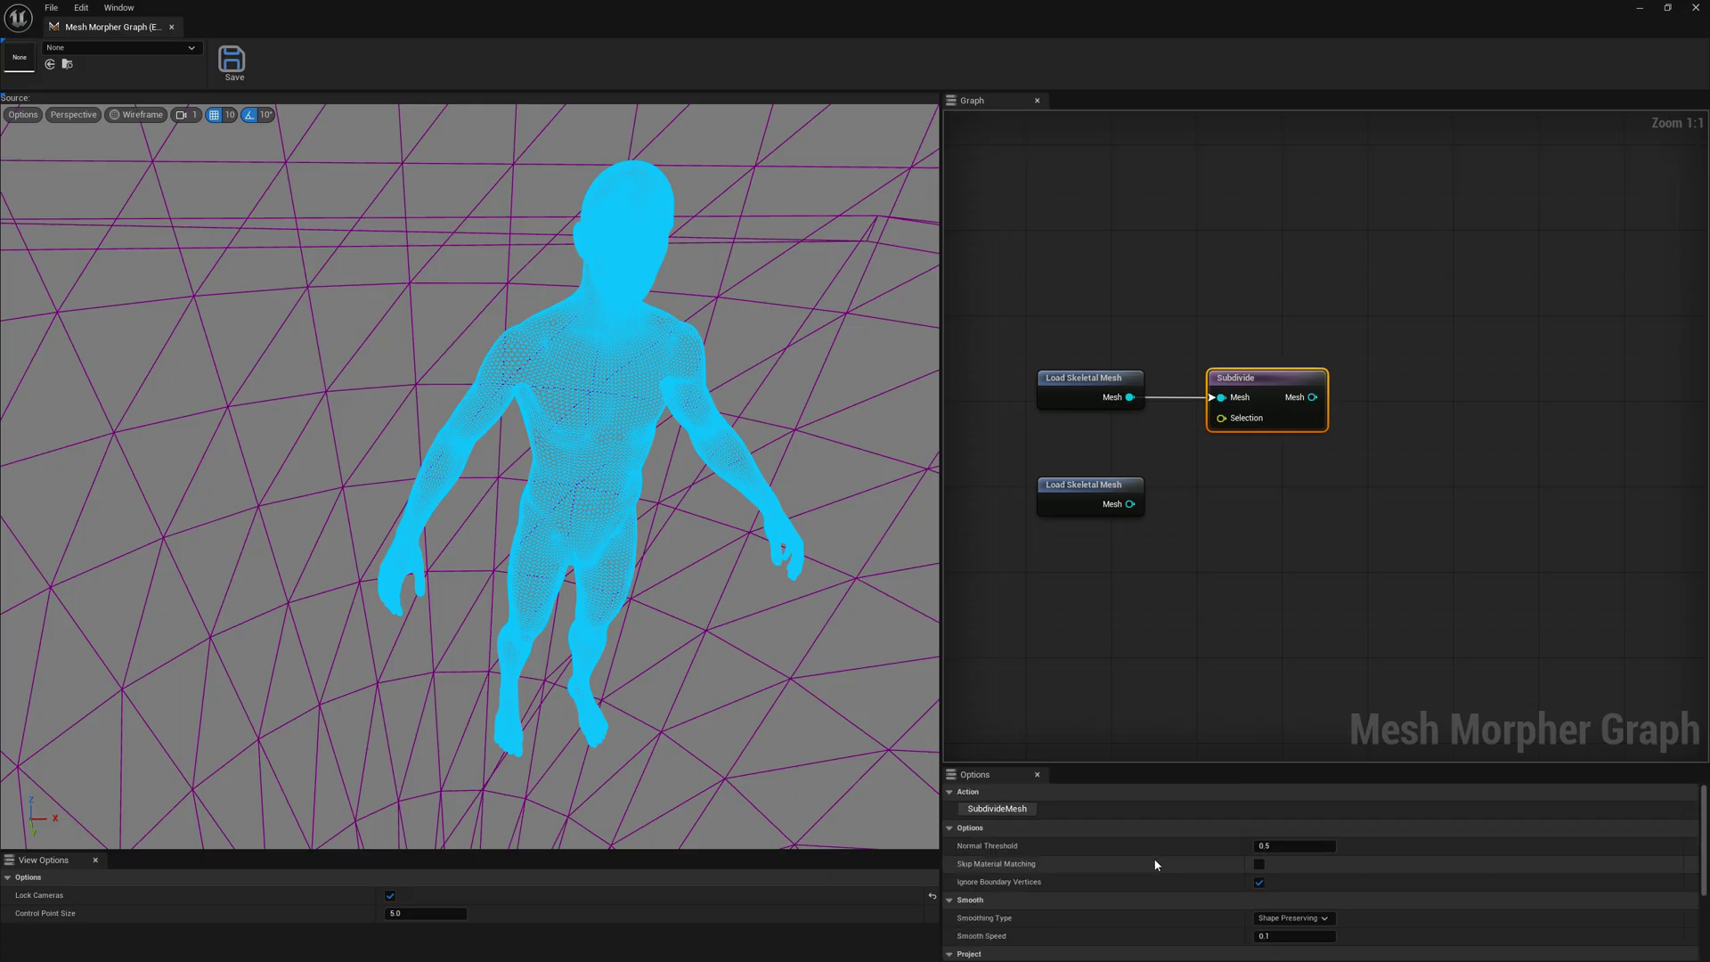
pyautogui.click(1022, 810)
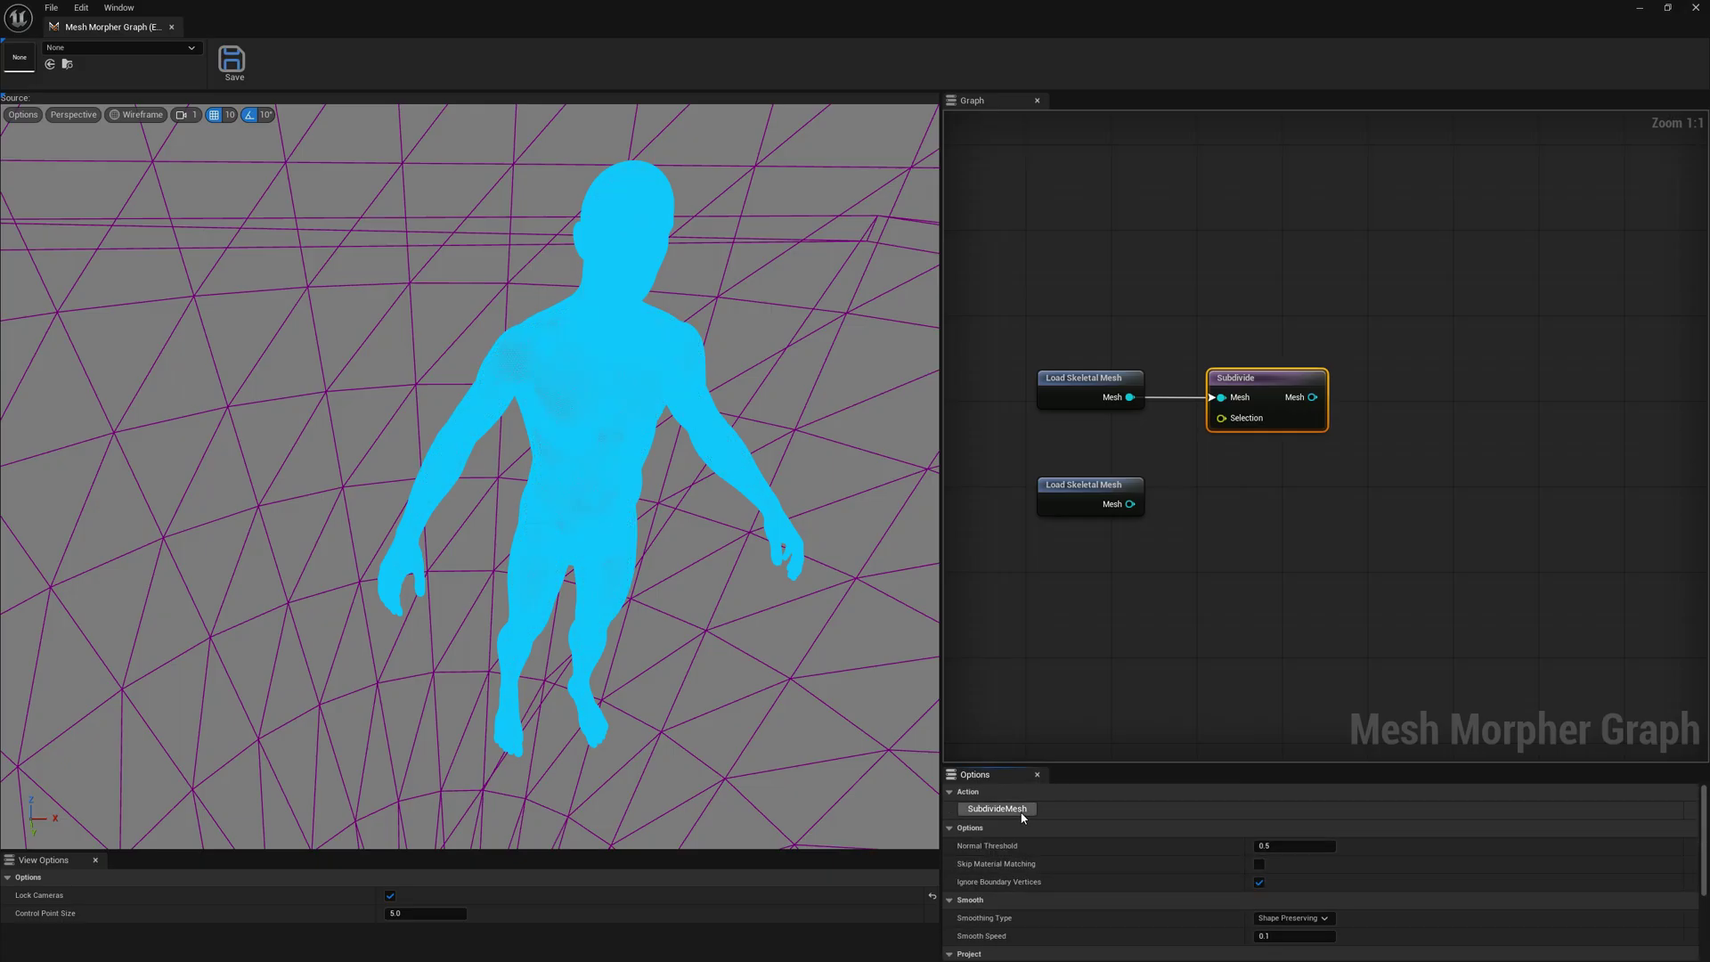
pyautogui.click(139, 116)
pyautogui.click(152, 169)
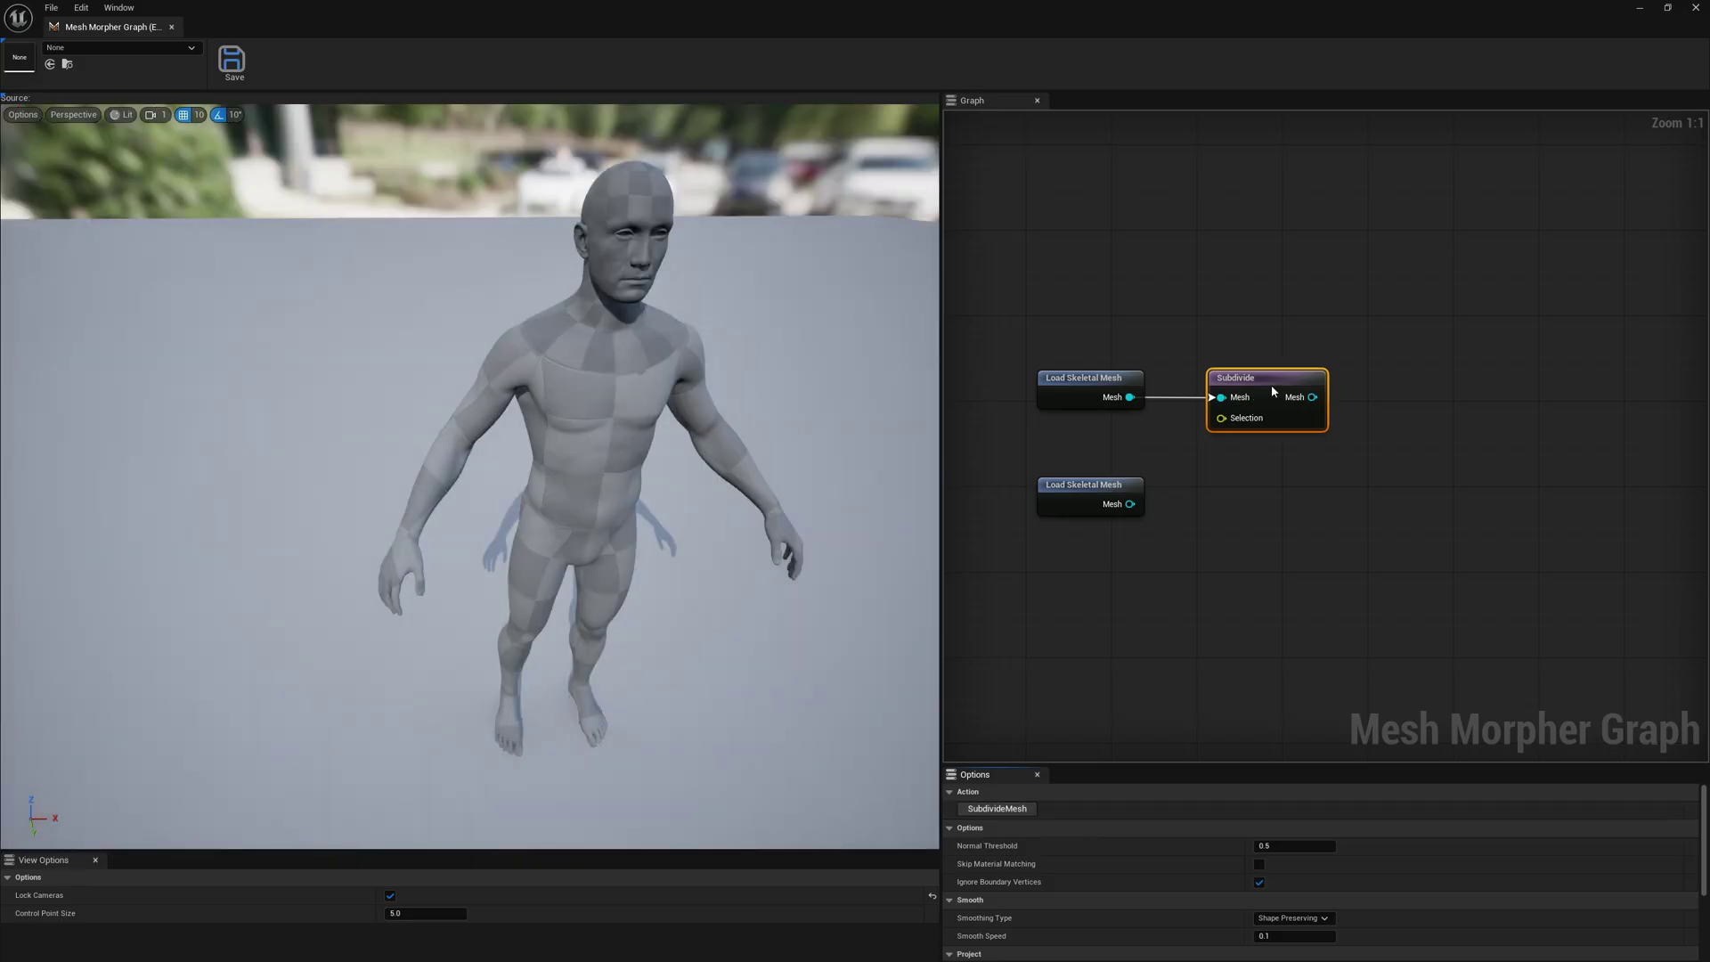
# Step: Add a Rigid Fit wrapper node to the graph, beyond the Subdivide node
pyautogui.moveTo(1401, 404); pyautogui.dragTo(1351, 472, button='right')
pyautogui.moveTo(1262, 464); pyautogui.dragTo(1394, 492)
pyautogui.click(1397, 621)
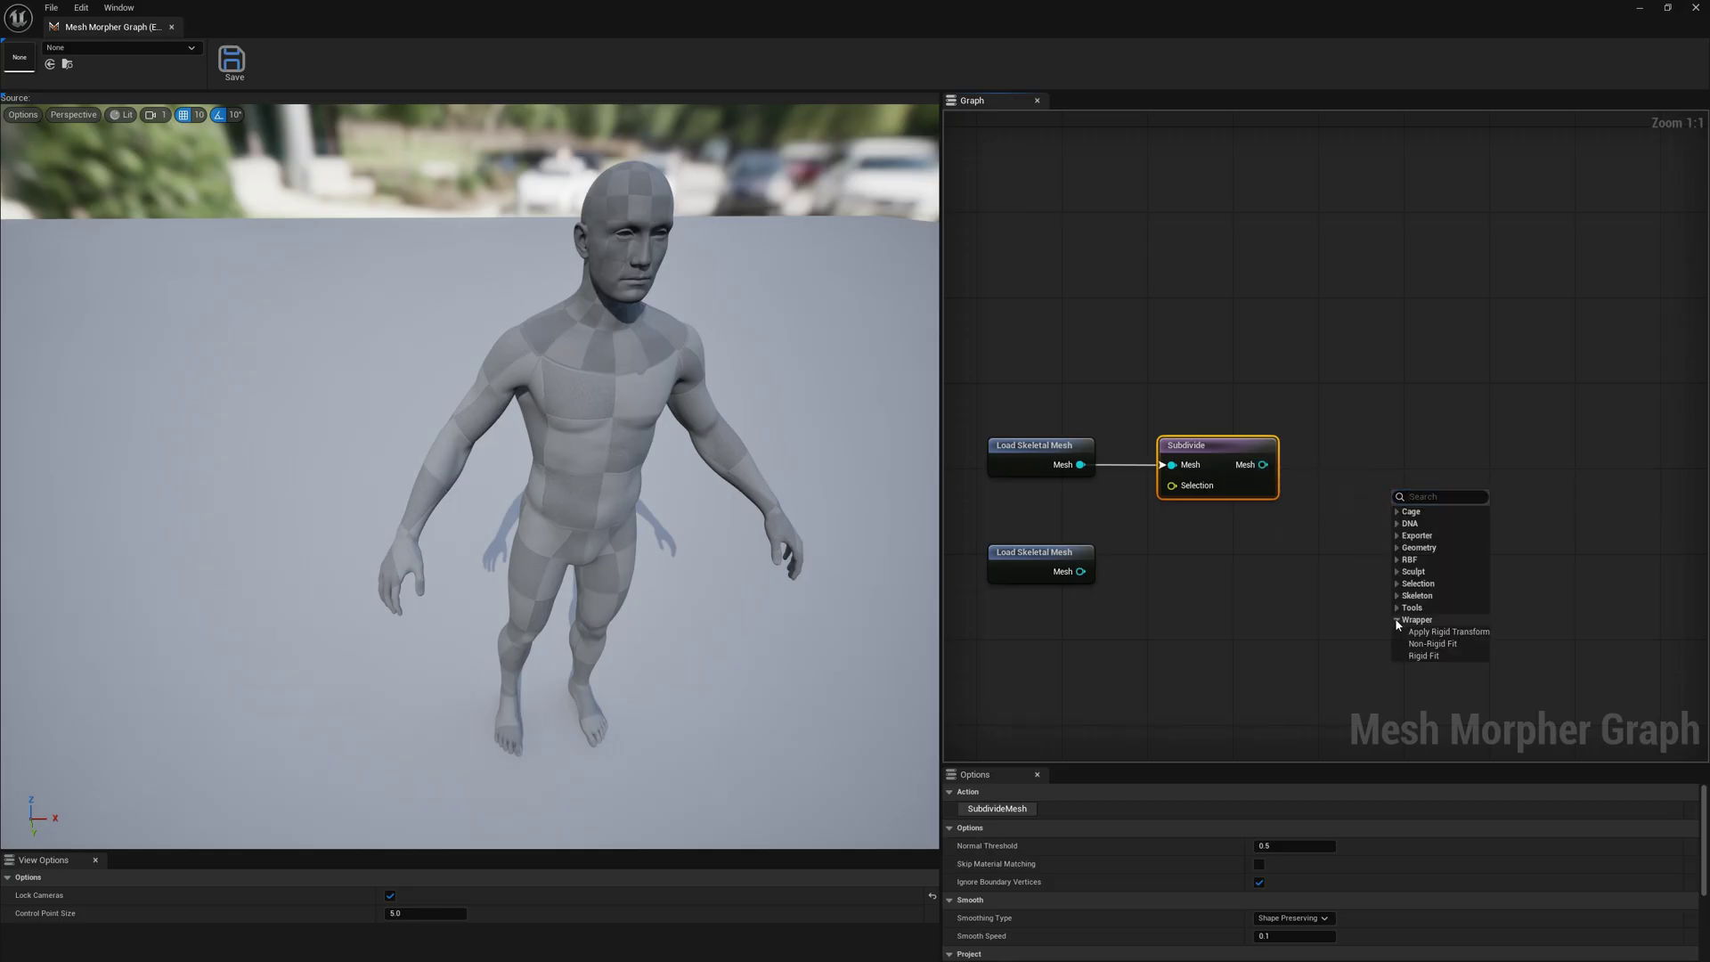
pyautogui.click(1425, 656)
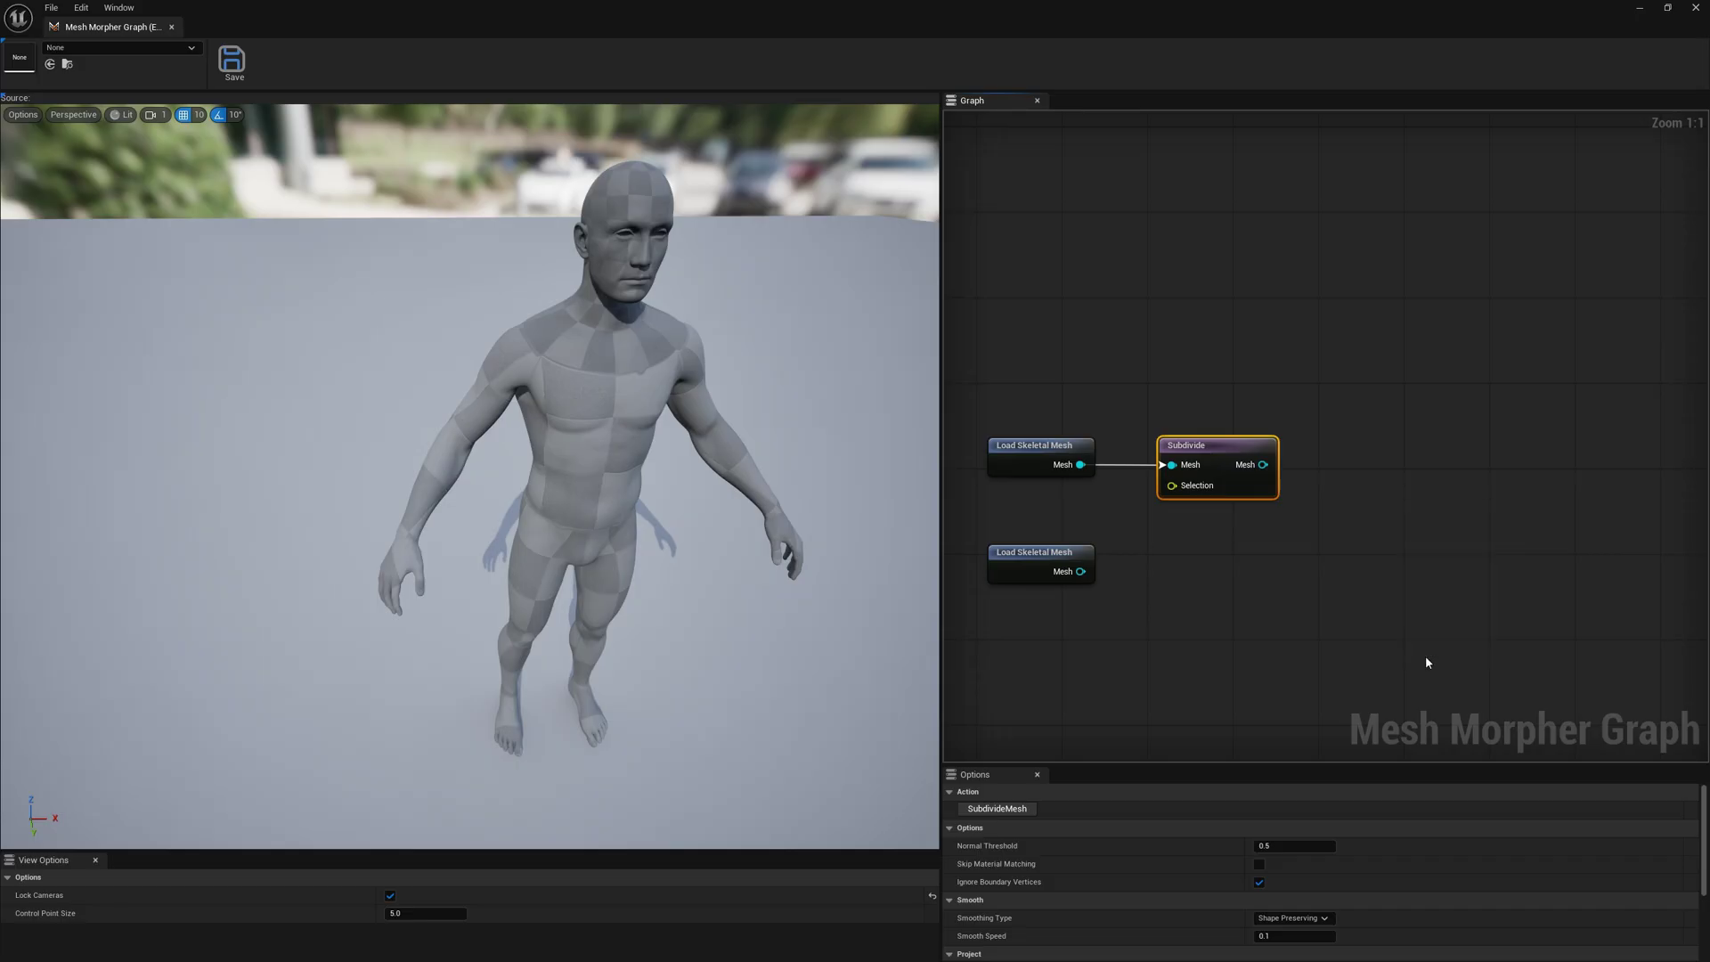
pyautogui.moveTo(1417, 488); pyautogui.dragTo(1561, 604)
pyautogui.rightClick(1451, 498)
pyautogui.click(1500, 546)
# Step: Add a Select Landmarks node, feeding the Subdivide output into Mesh and the SKM_Manny node into Target
pyautogui.rightClick(1345, 486)
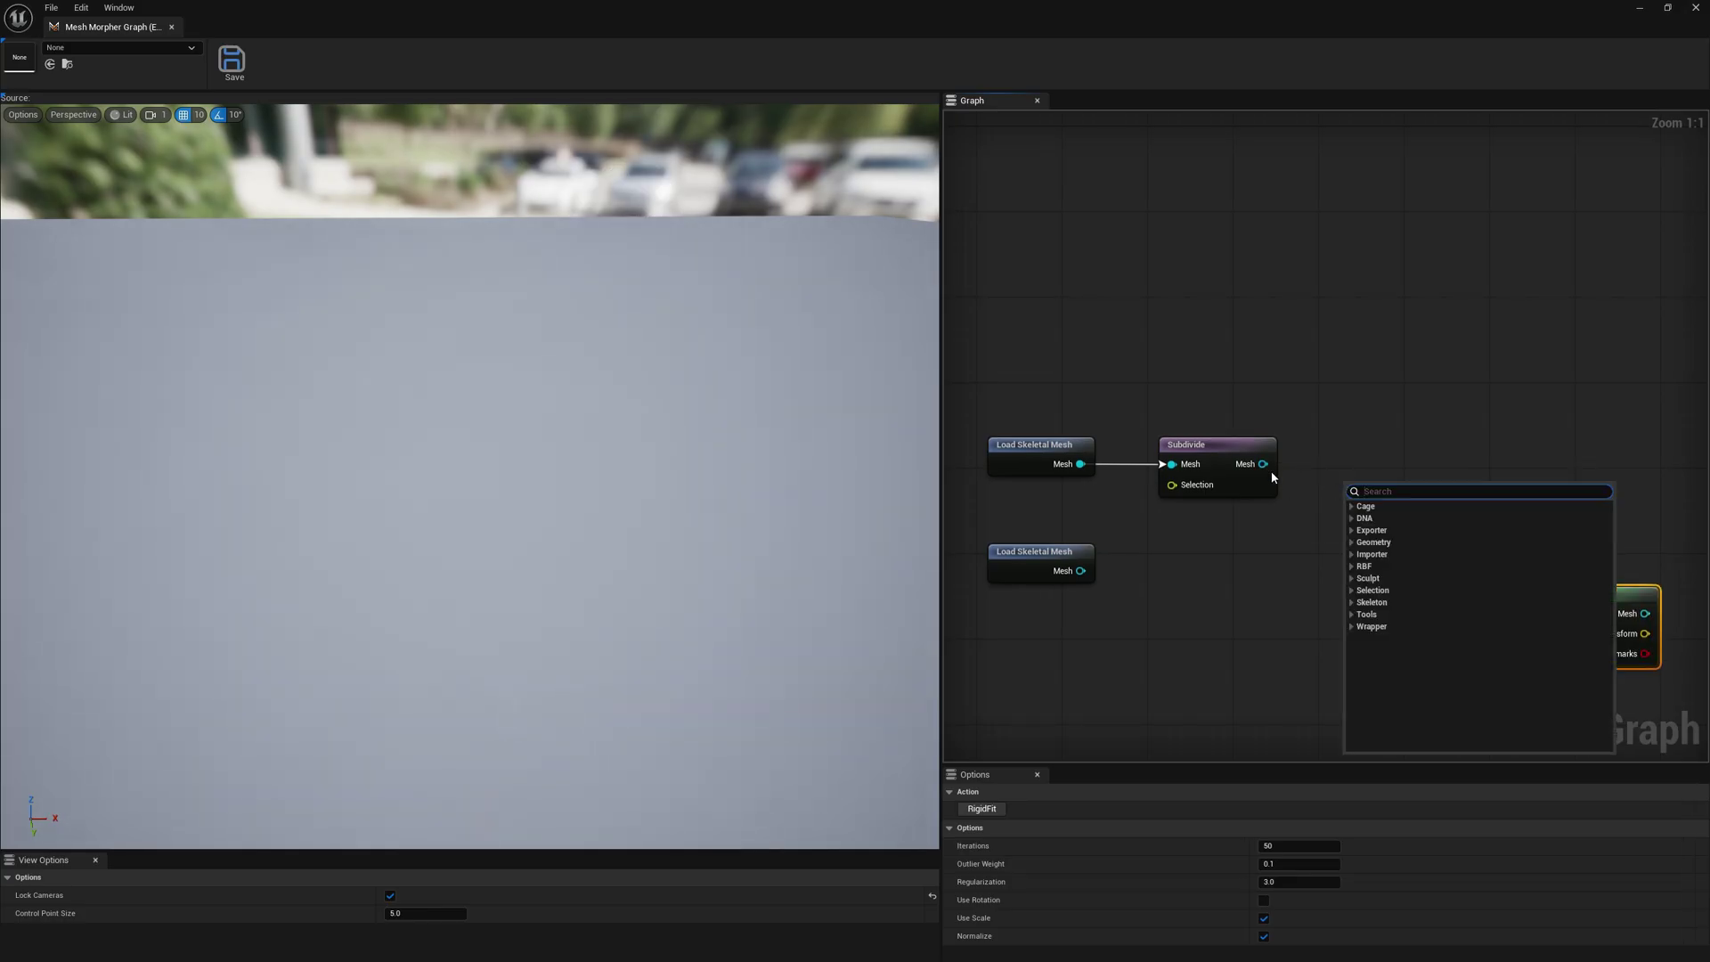
pyautogui.click(1350, 590)
pyautogui.click(1389, 615)
pyautogui.moveTo(1267, 461); pyautogui.dragTo(1314, 465)
pyautogui.click(1329, 431)
pyautogui.rightClick(1330, 447)
pyautogui.press('Escape')
pyautogui.click(1395, 488)
pyautogui.moveTo(1263, 464); pyautogui.dragTo(1352, 507)
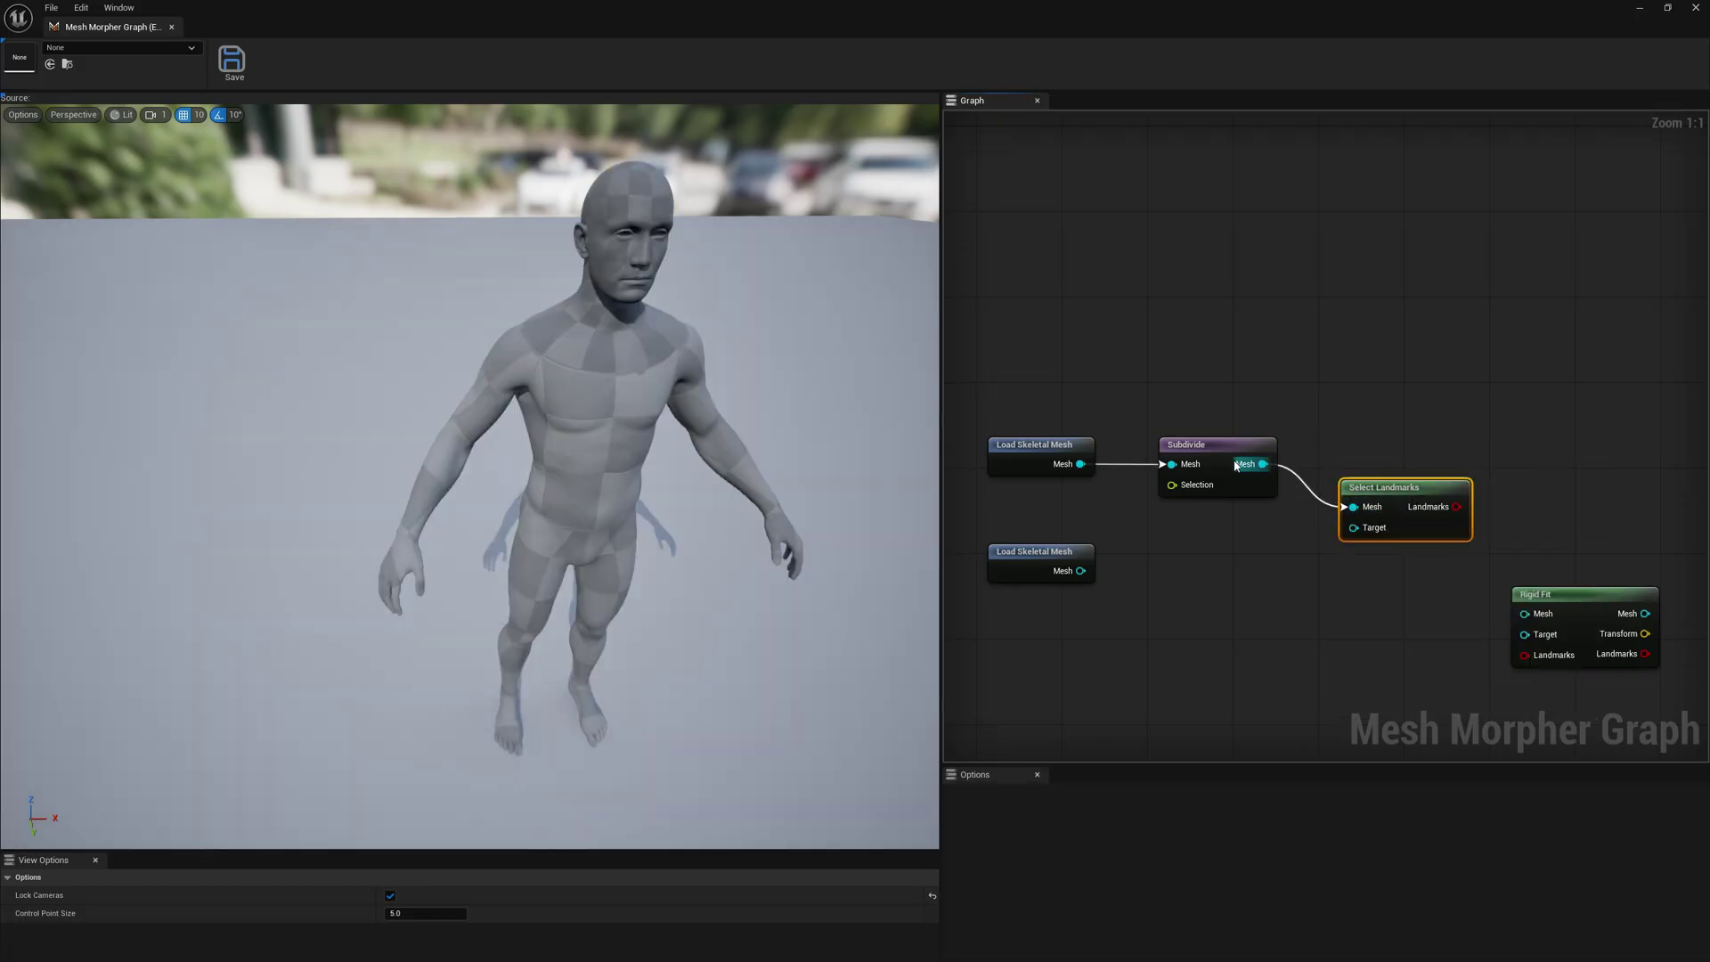
pyautogui.moveTo(1080, 571); pyautogui.dragTo(1320, 540)
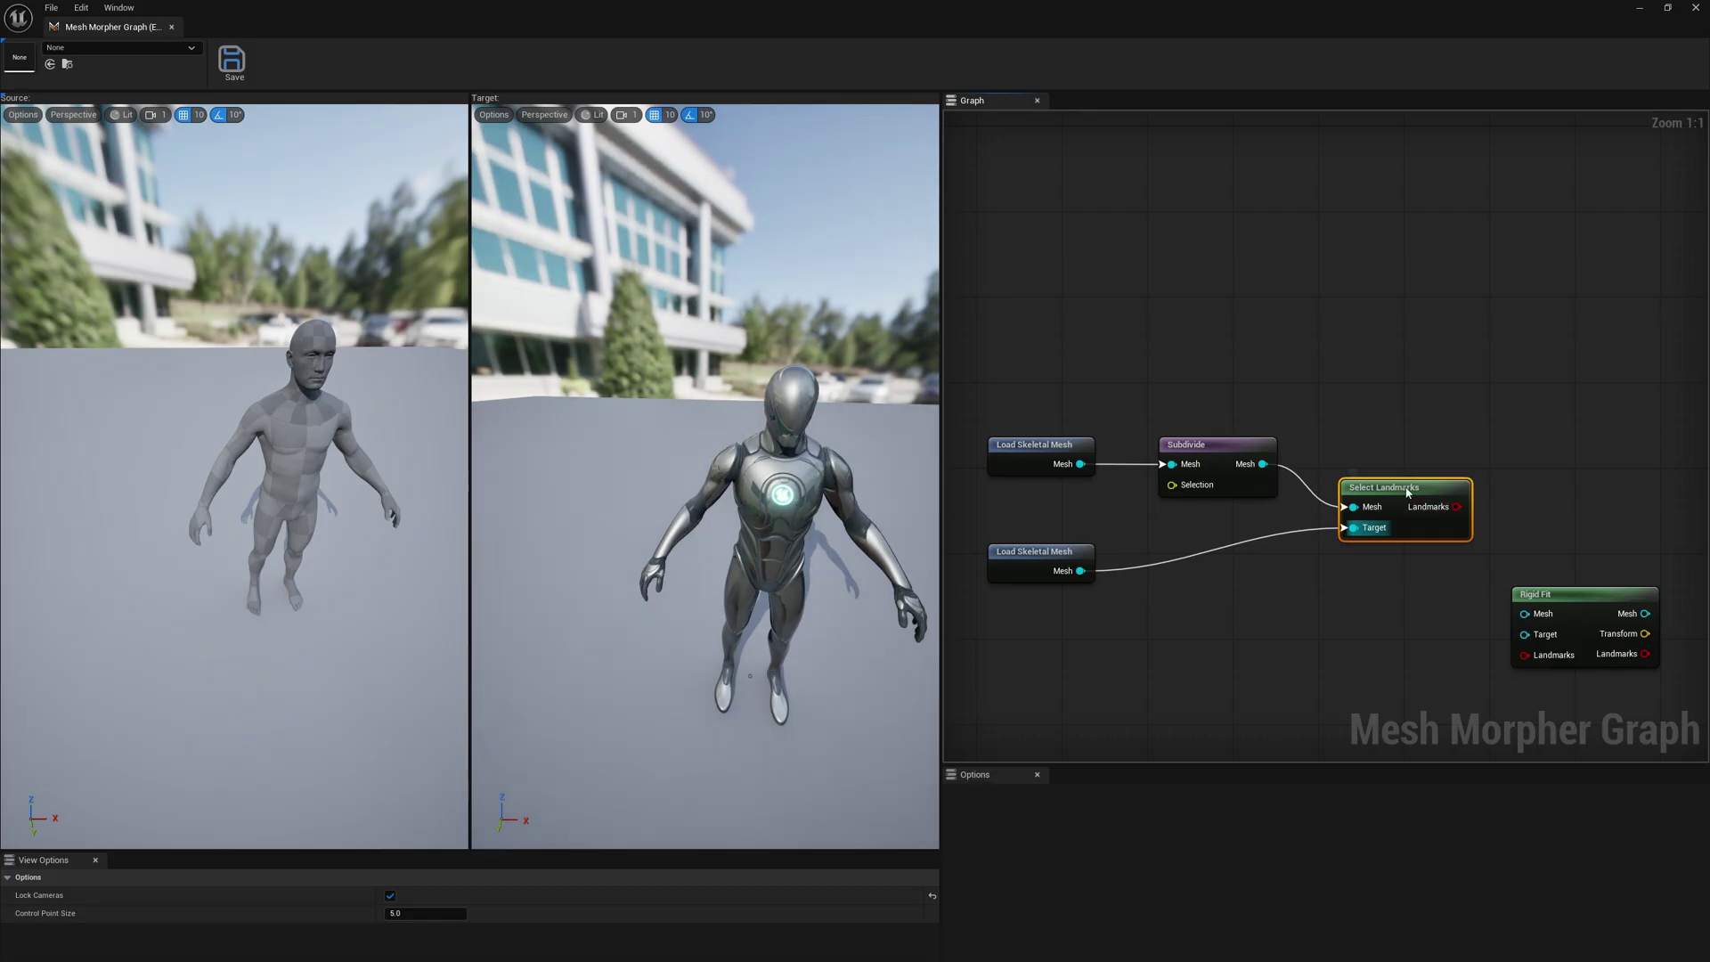
# Step: Unlock the viewport cameras, frame both meshes' heads in matching front views, and lock the cameras again
pyautogui.moveTo(330, 498); pyautogui.dragTo(279, 475, button='right')
pyautogui.press('w')
pyautogui.click(392, 895)
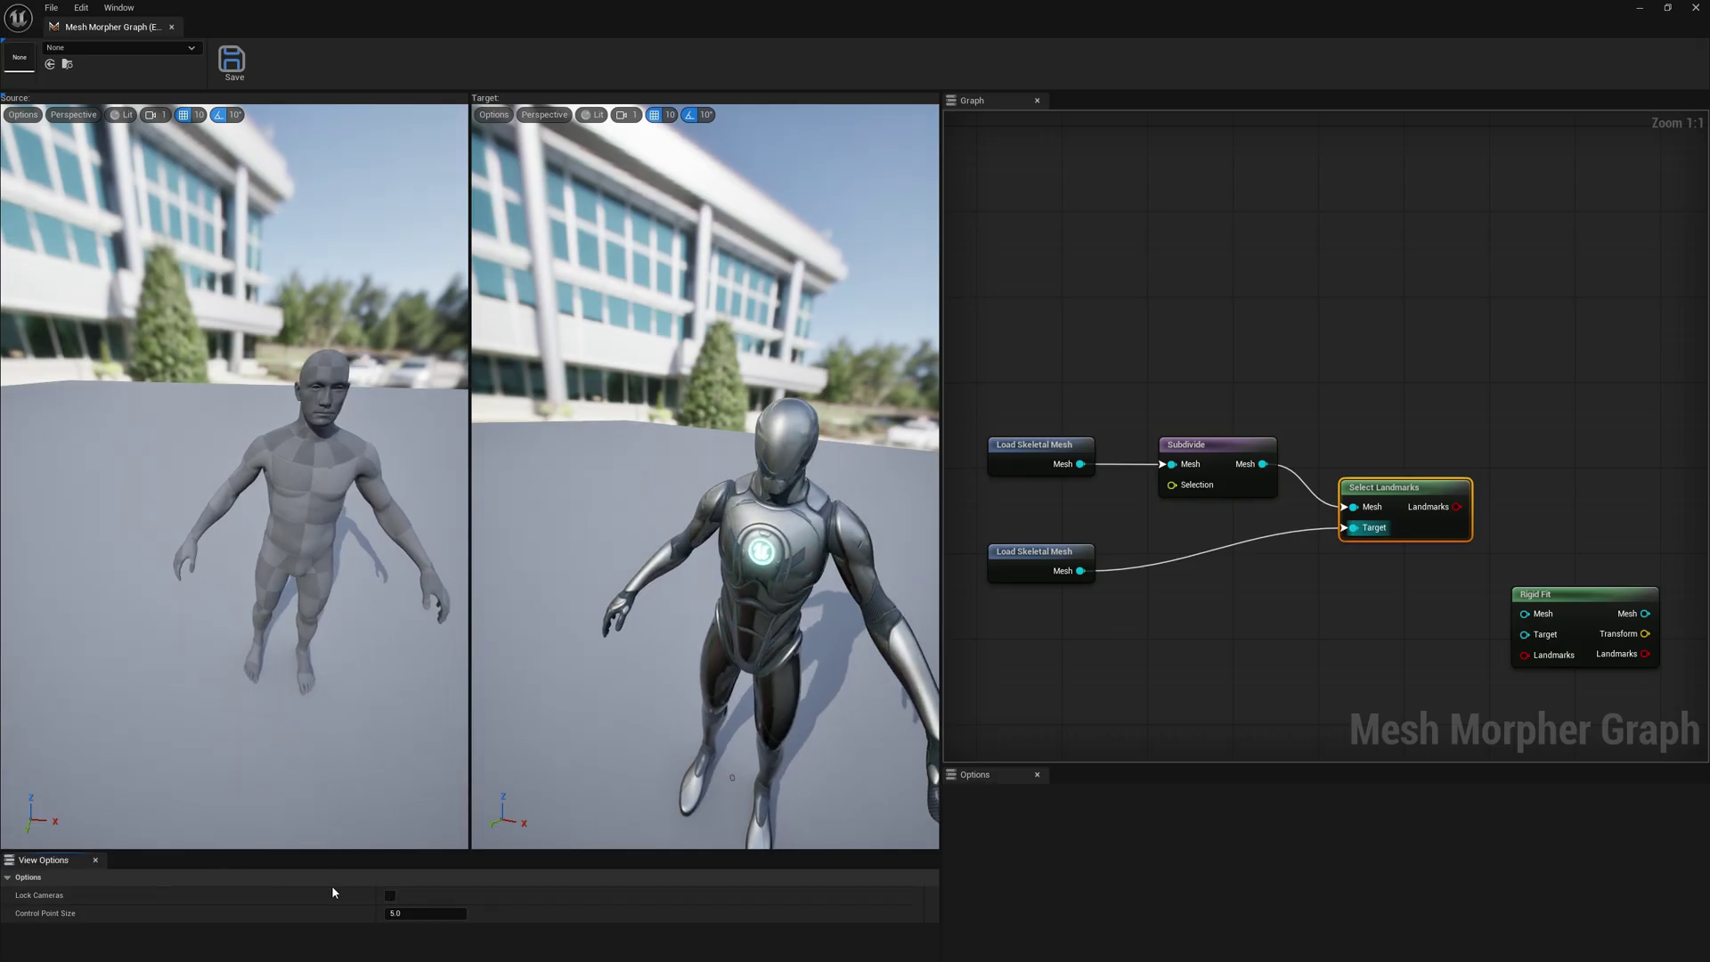
pyautogui.moveTo(303, 530); pyautogui.dragTo(379, 474, button='right')
pyautogui.press('a')
pyautogui.press('w')
pyautogui.press('d')
pyautogui.press('s')
pyautogui.press('w')
pyautogui.press('w')
pyautogui.press('s')
pyautogui.press('w')
pyautogui.moveTo(704, 480); pyautogui.dragTo(759, 456, button='right')
pyautogui.press('w')
pyautogui.click(390, 896)
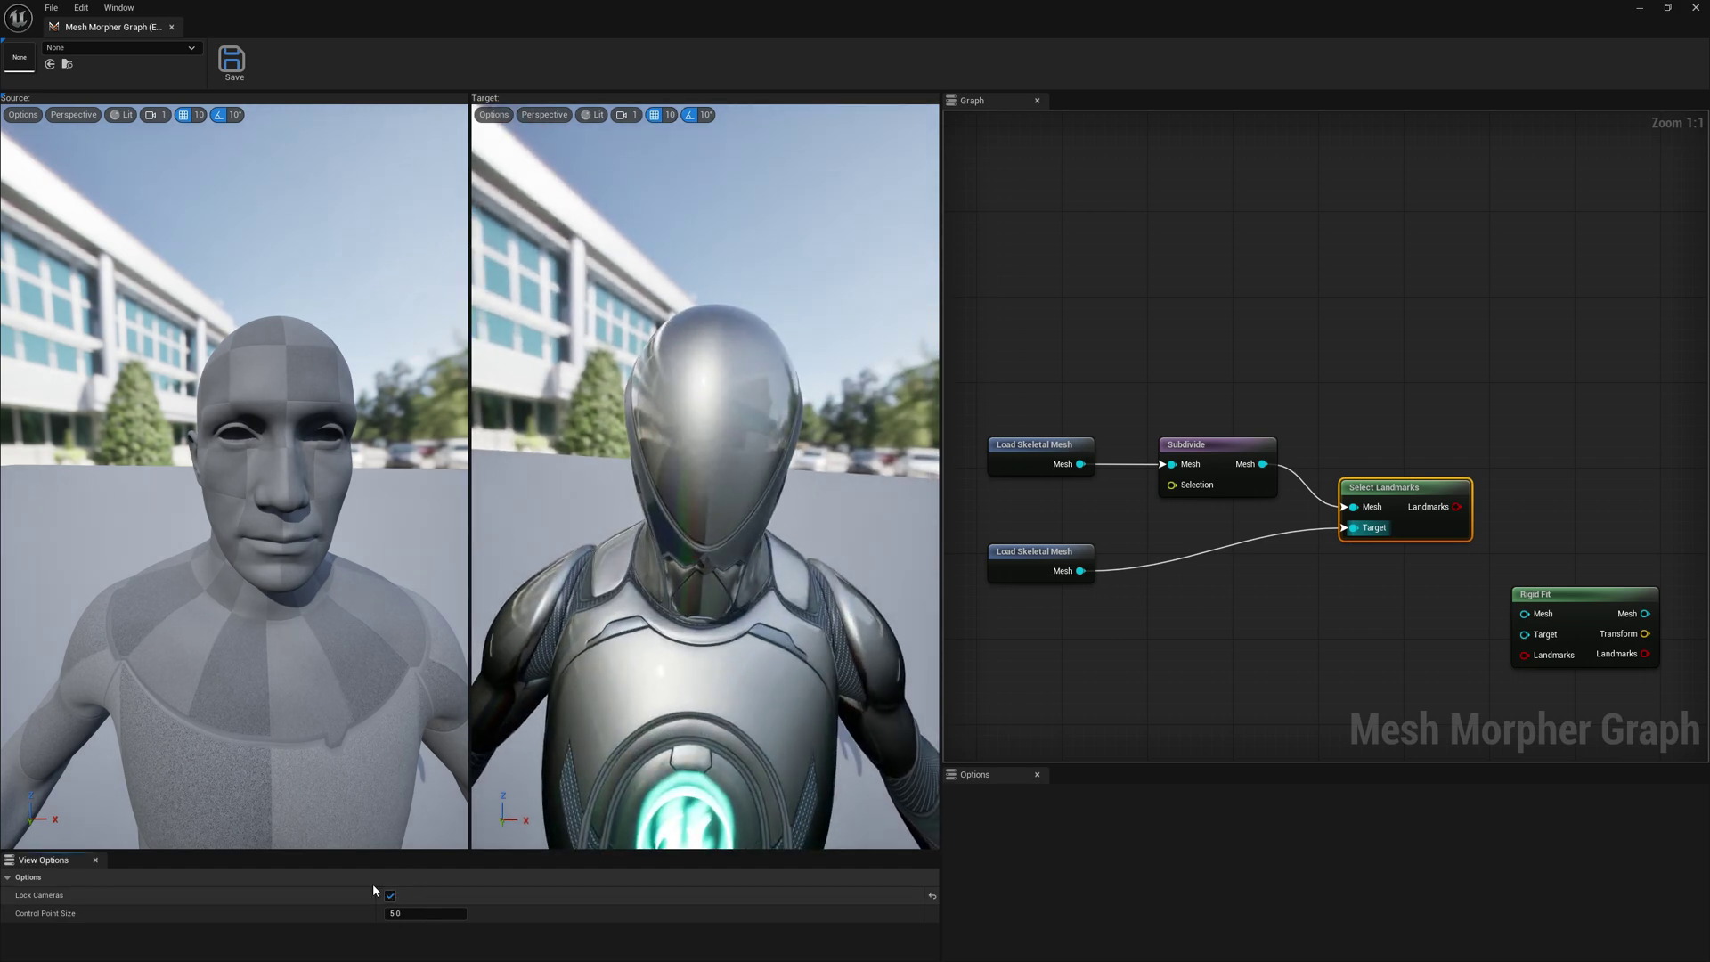
# Step: Place matching landmarks around the eyes and cheeks on the character's face and Manny's helmet
pyautogui.press('a')
pyautogui.moveTo(225, 482); pyautogui.dragTo(336, 473, button='right')
pyautogui.press('d')
pyautogui.press('a')
pyautogui.press('d')
pyautogui.press('s')
pyautogui.press('w')
pyautogui.press('w')
pyautogui.press('s')
pyautogui.press('a')
pyautogui.moveTo(209, 450); pyautogui.dragTo(202, 462)
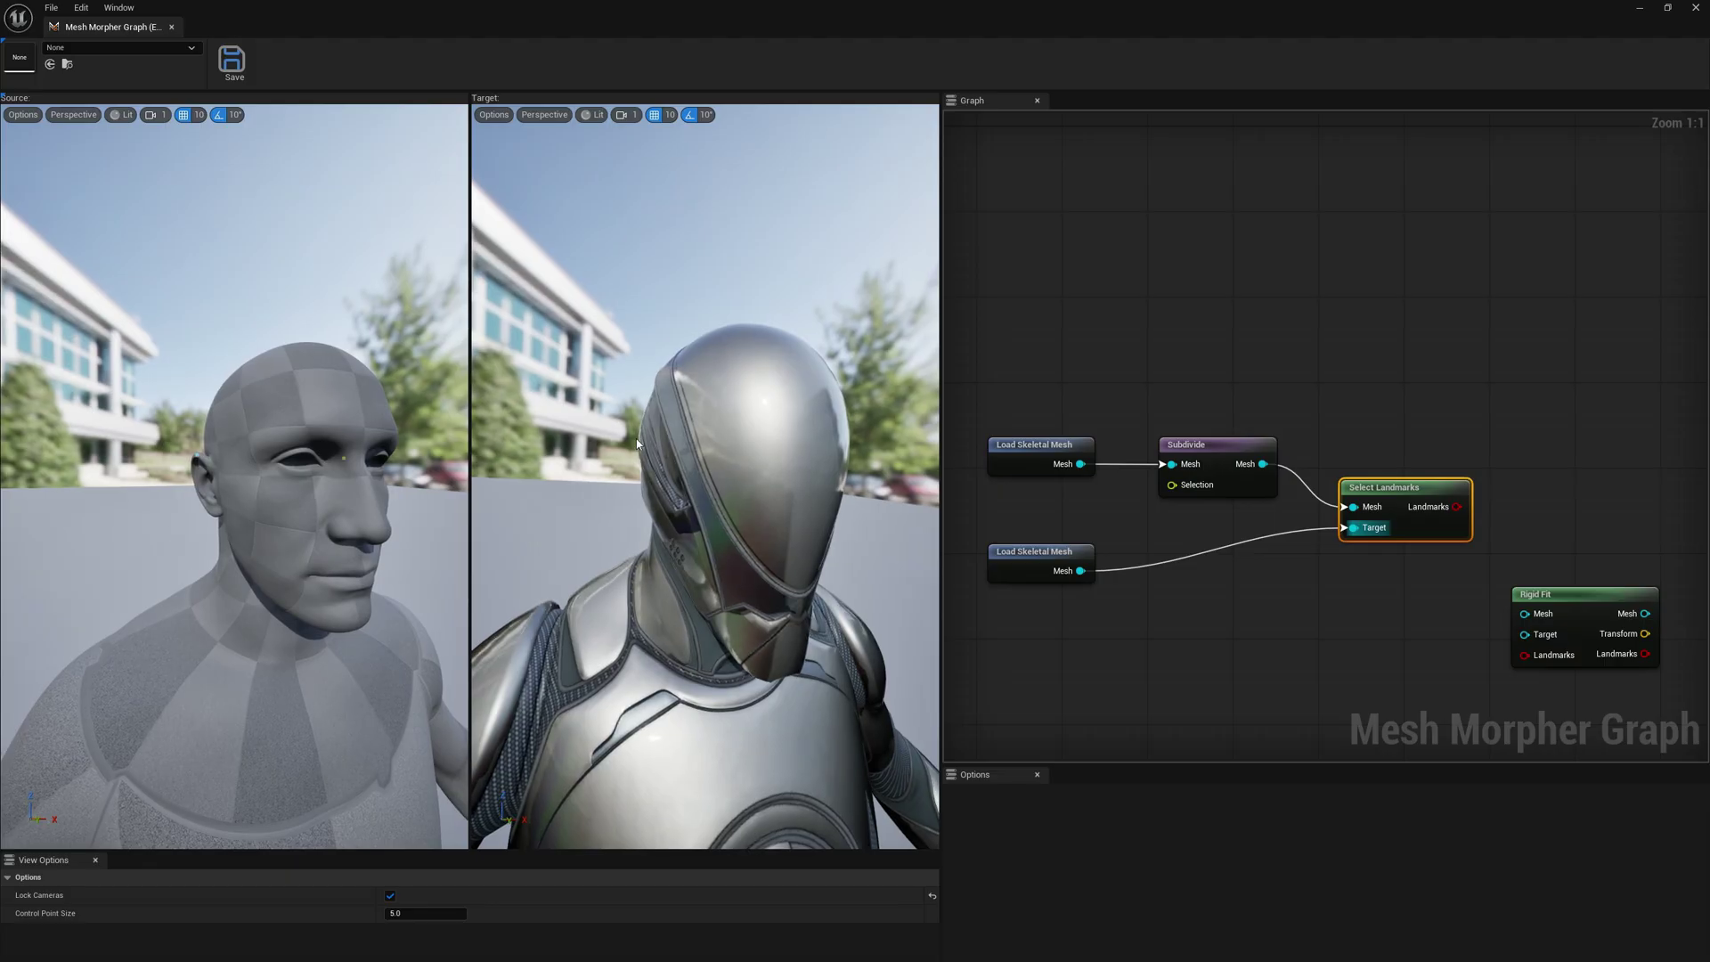
pyautogui.click(340, 507)
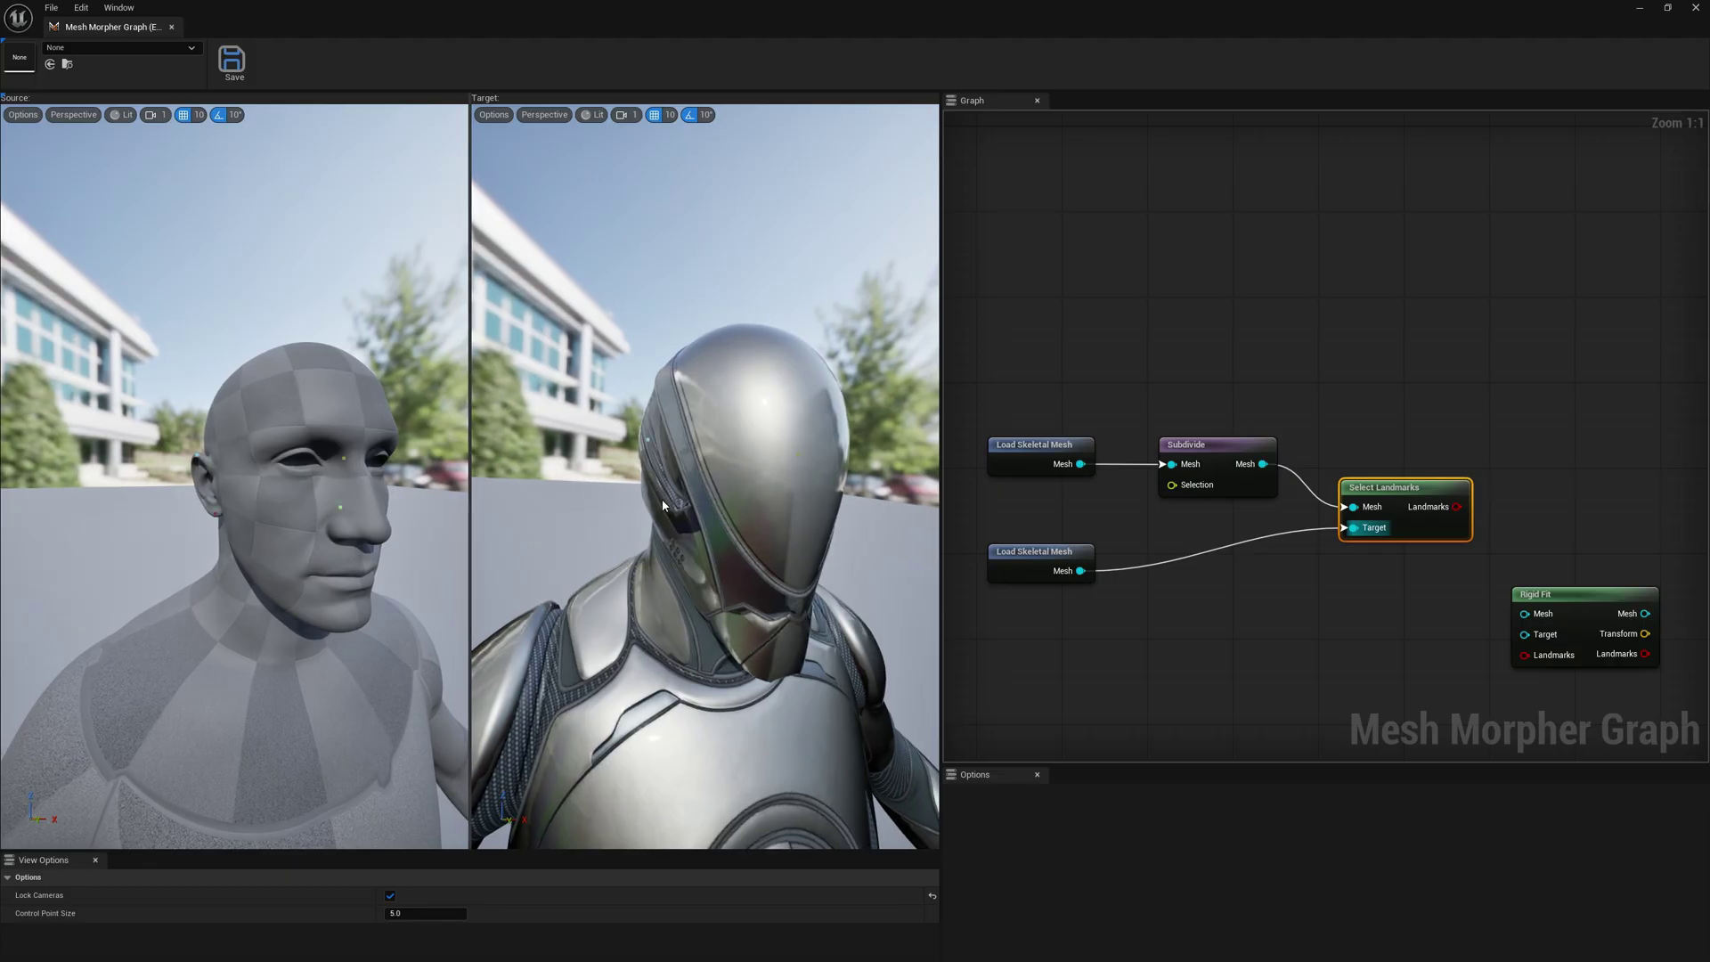
pyautogui.moveTo(236, 454)
pyautogui.mouseDown()
pyautogui.moveTo(201, 456)
pyautogui.moveTo(236, 454)
pyautogui.mouseUp()
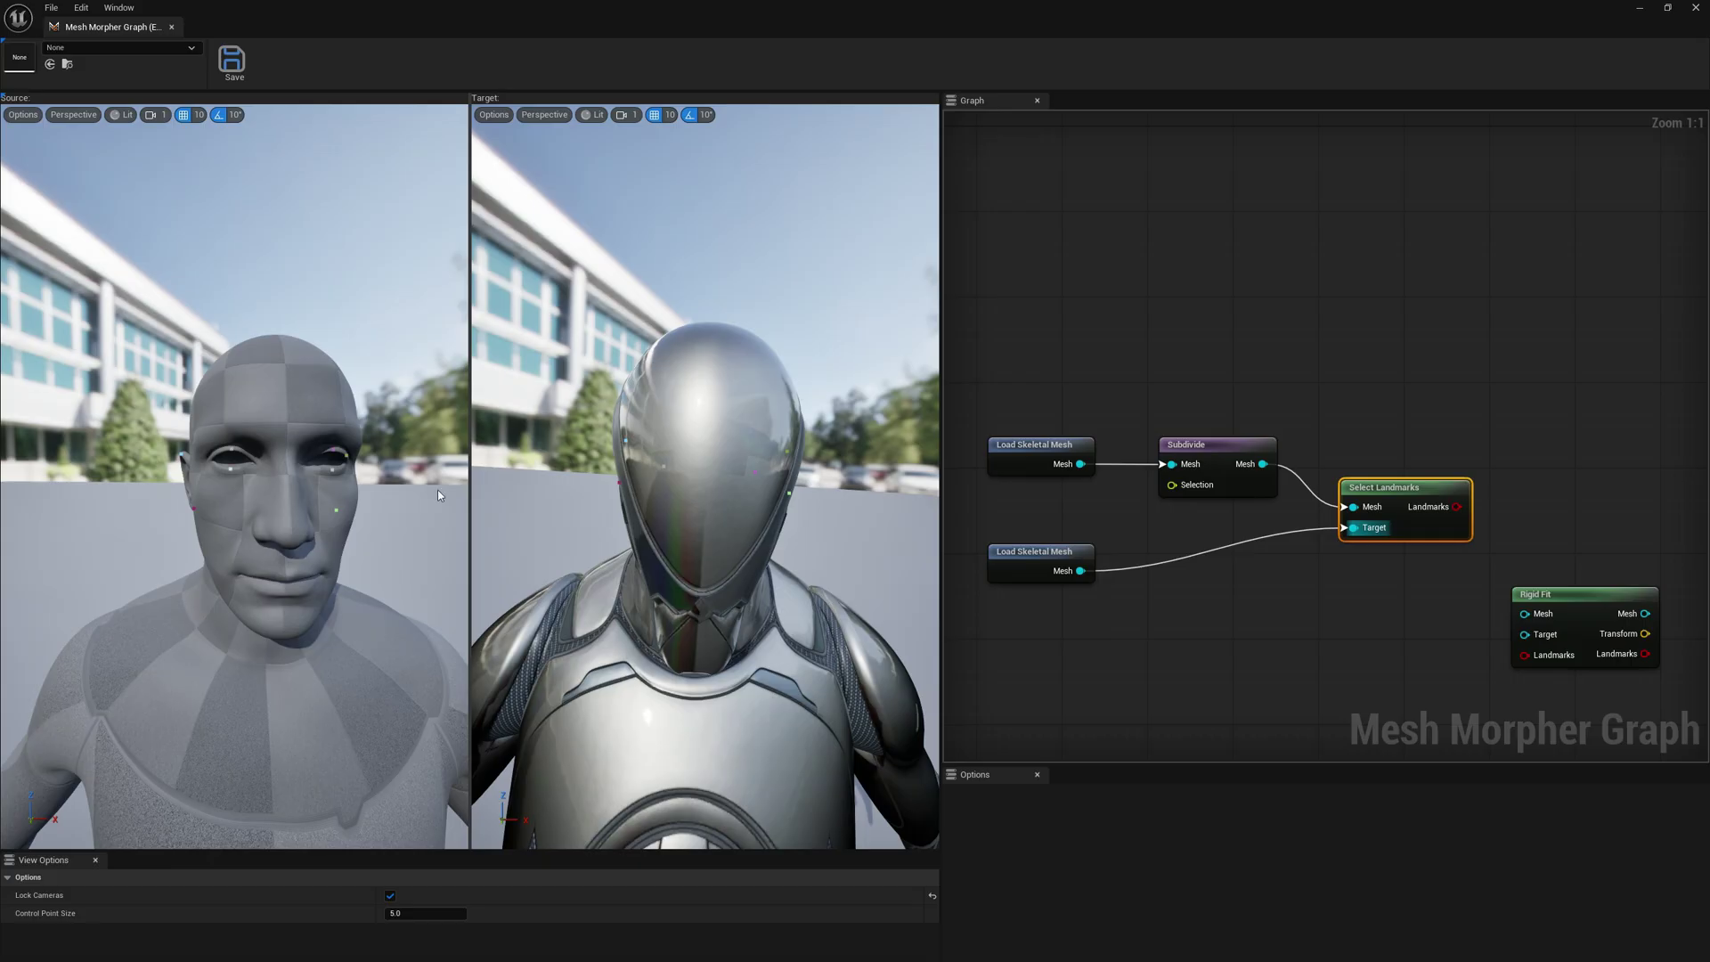
# Step: Add further matching landmarks along the chin and jaw of both heads
pyautogui.click(660, 488)
pyautogui.moveTo(673, 666); pyautogui.dragTo(560, 642)
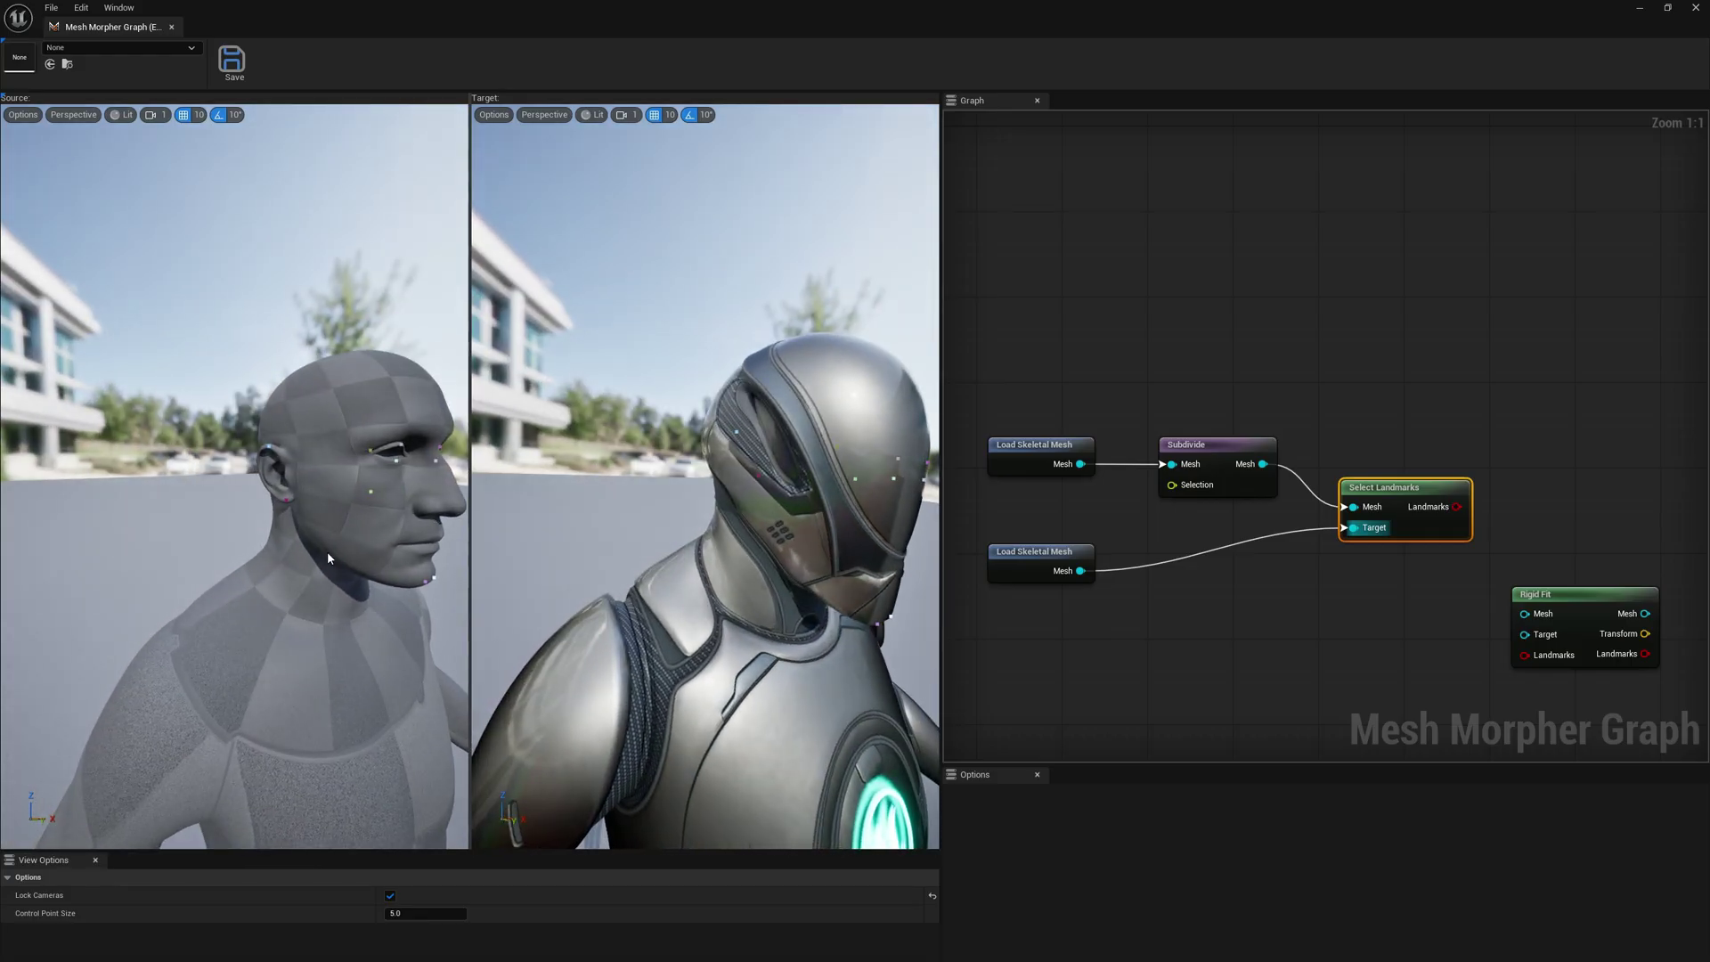
pyautogui.moveTo(786, 574); pyautogui.dragTo(613, 602, button='right')
pyautogui.moveTo(336, 521); pyautogui.dragTo(445, 495)
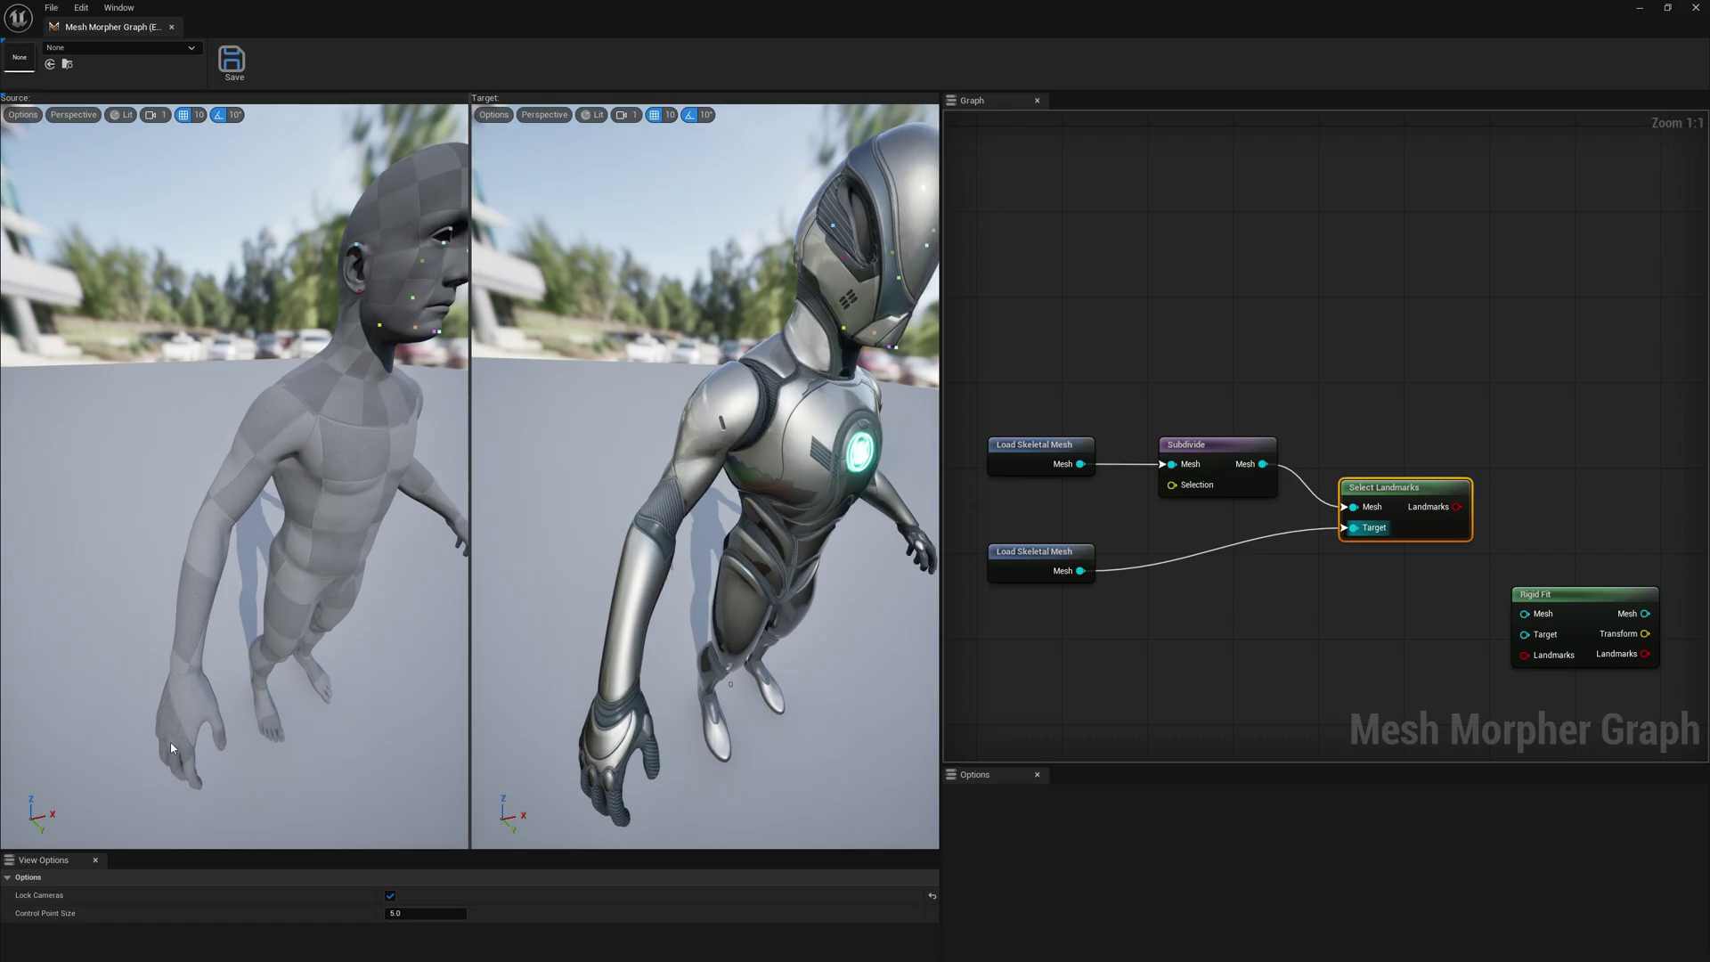
# Step: Examine the hands and feet of both meshes as further landmark locations
pyautogui.moveTo(672, 651); pyautogui.dragTo(676, 651, button='middle')
pyautogui.moveTo(682, 657); pyautogui.dragTo(697, 804)
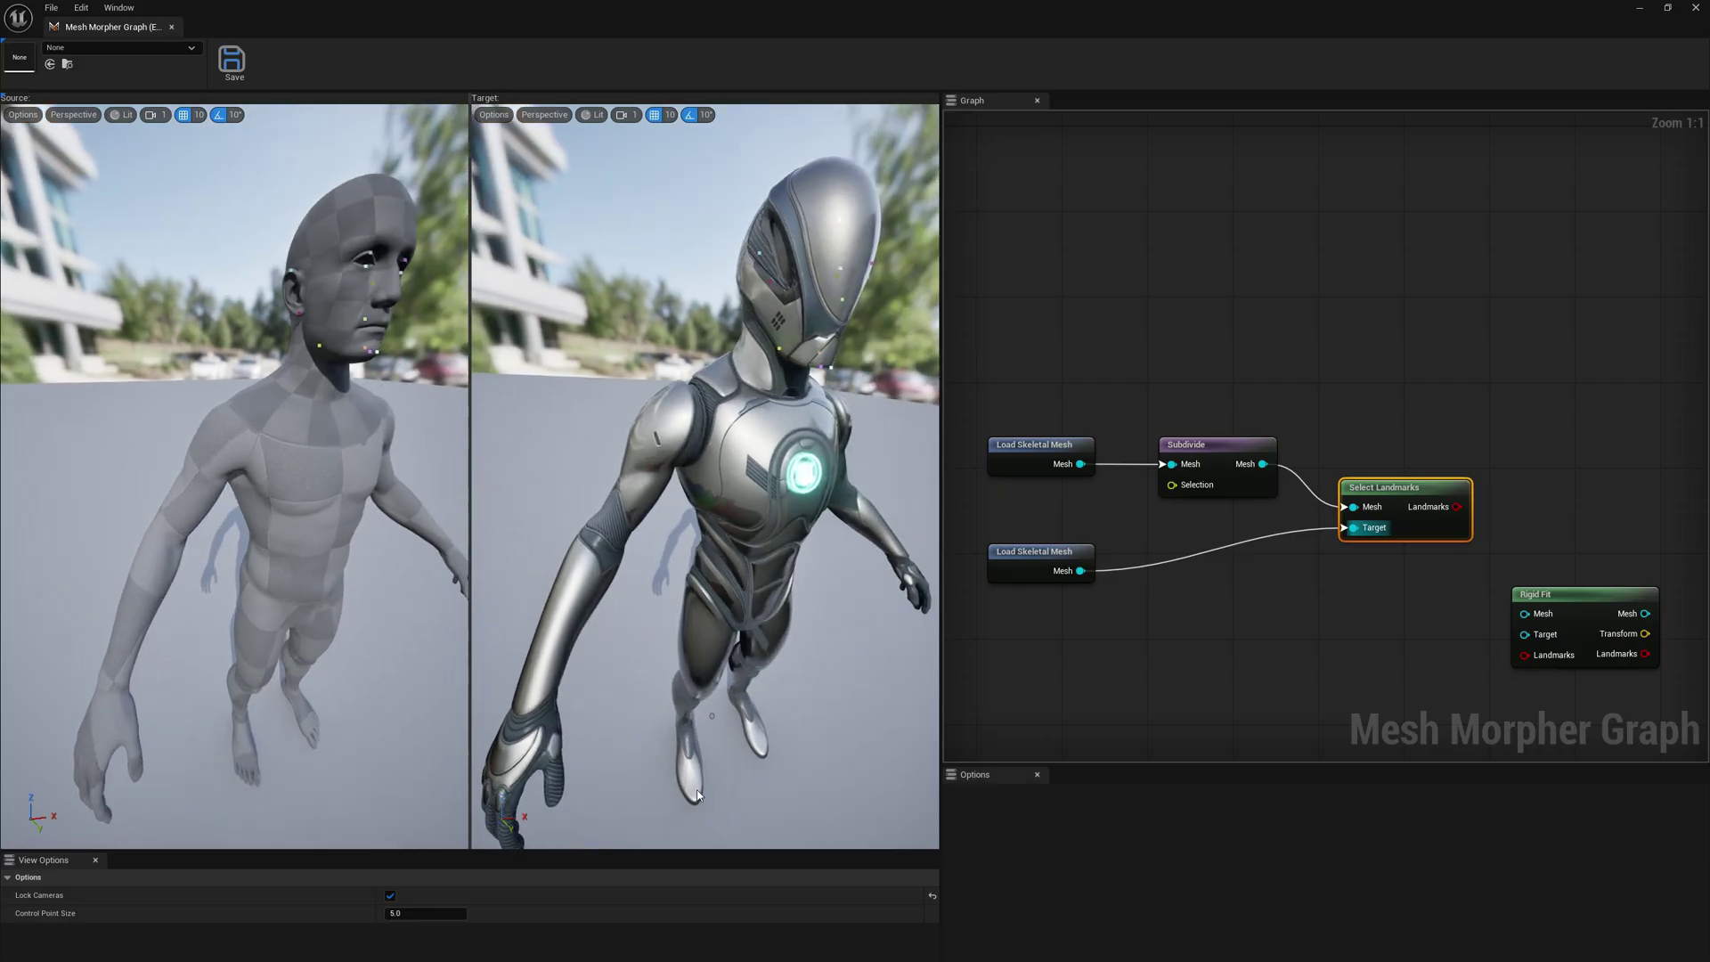
pyautogui.moveTo(377, 584); pyautogui.dragTo(241, 543, button='right')
pyautogui.press('s')
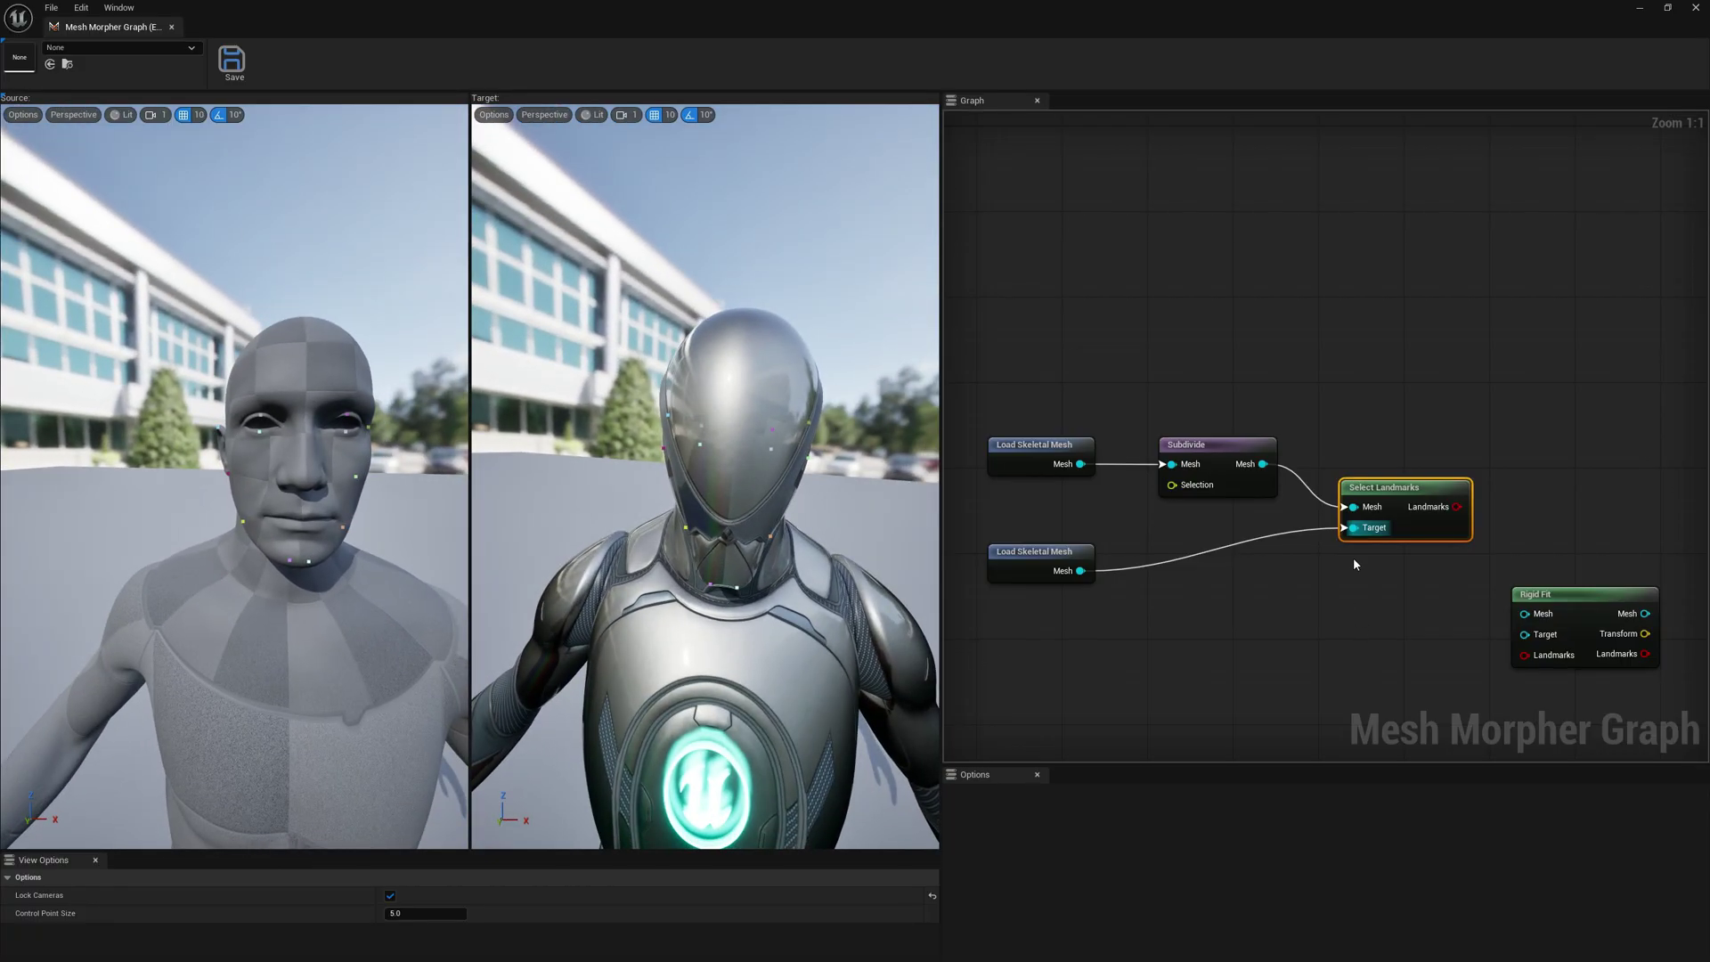
# Step: Connect the landmarks, the subdivided mesh and the SKM_Manny target to the Rigid Fit node and align it with Subdivide
pyautogui.click(1508, 494)
pyautogui.moveTo(1547, 595); pyautogui.dragTo(1526, 548)
pyautogui.moveTo(1553, 489); pyautogui.dragTo(1552, 447)
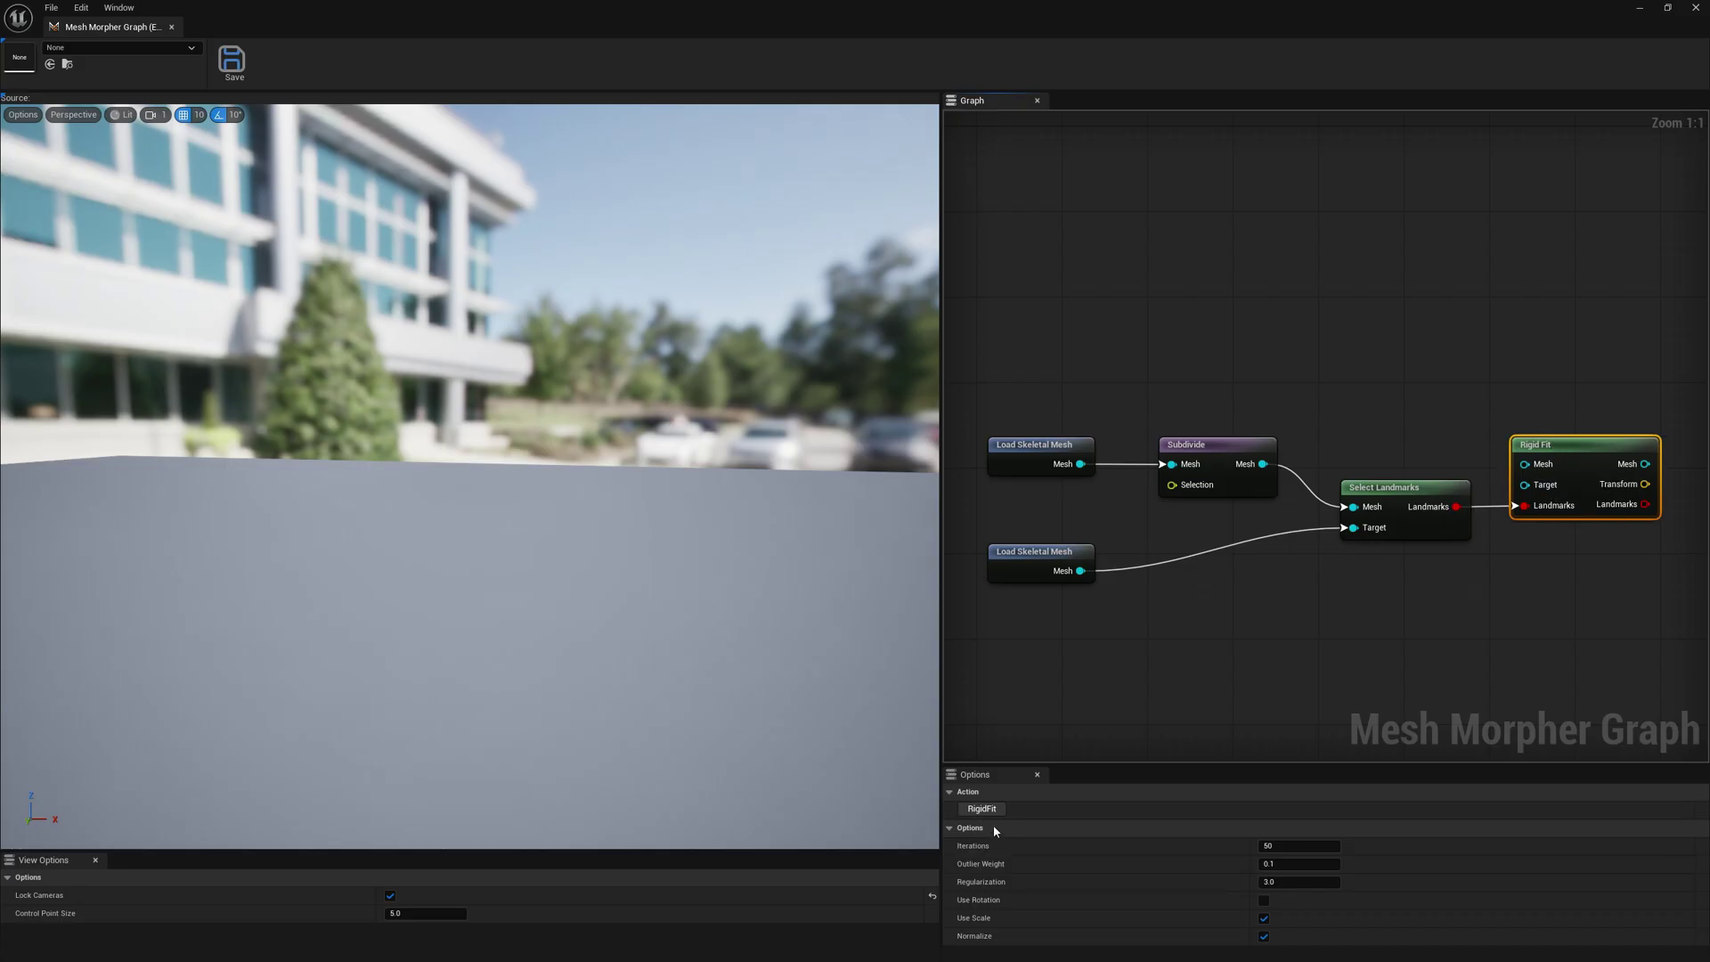
pyautogui.moveTo(1263, 464); pyautogui.dragTo(1541, 470)
pyautogui.moveTo(1455, 507); pyautogui.dragTo(1543, 495)
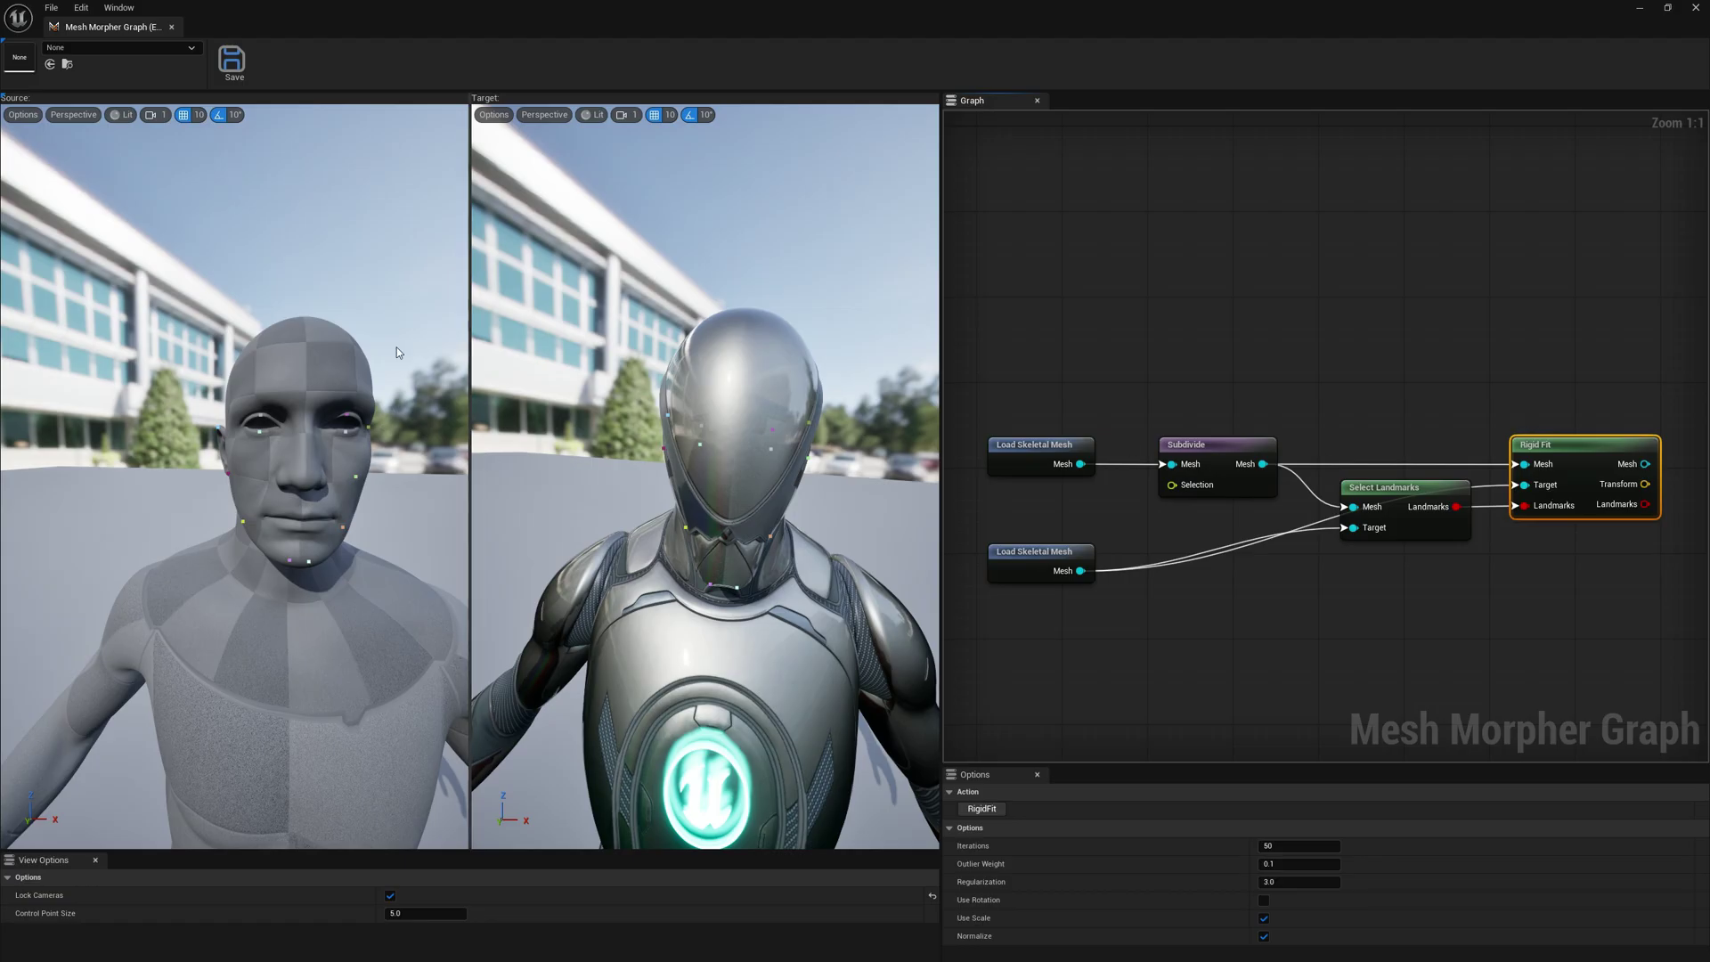
# Step: Run RigidFit to match the character mesh to Manny using the placed landmarks
pyautogui.moveTo(345, 477)
pyautogui.mouseDown()
pyautogui.moveTo(383, 492)
pyautogui.moveTo(368, 490)
pyautogui.mouseUp()
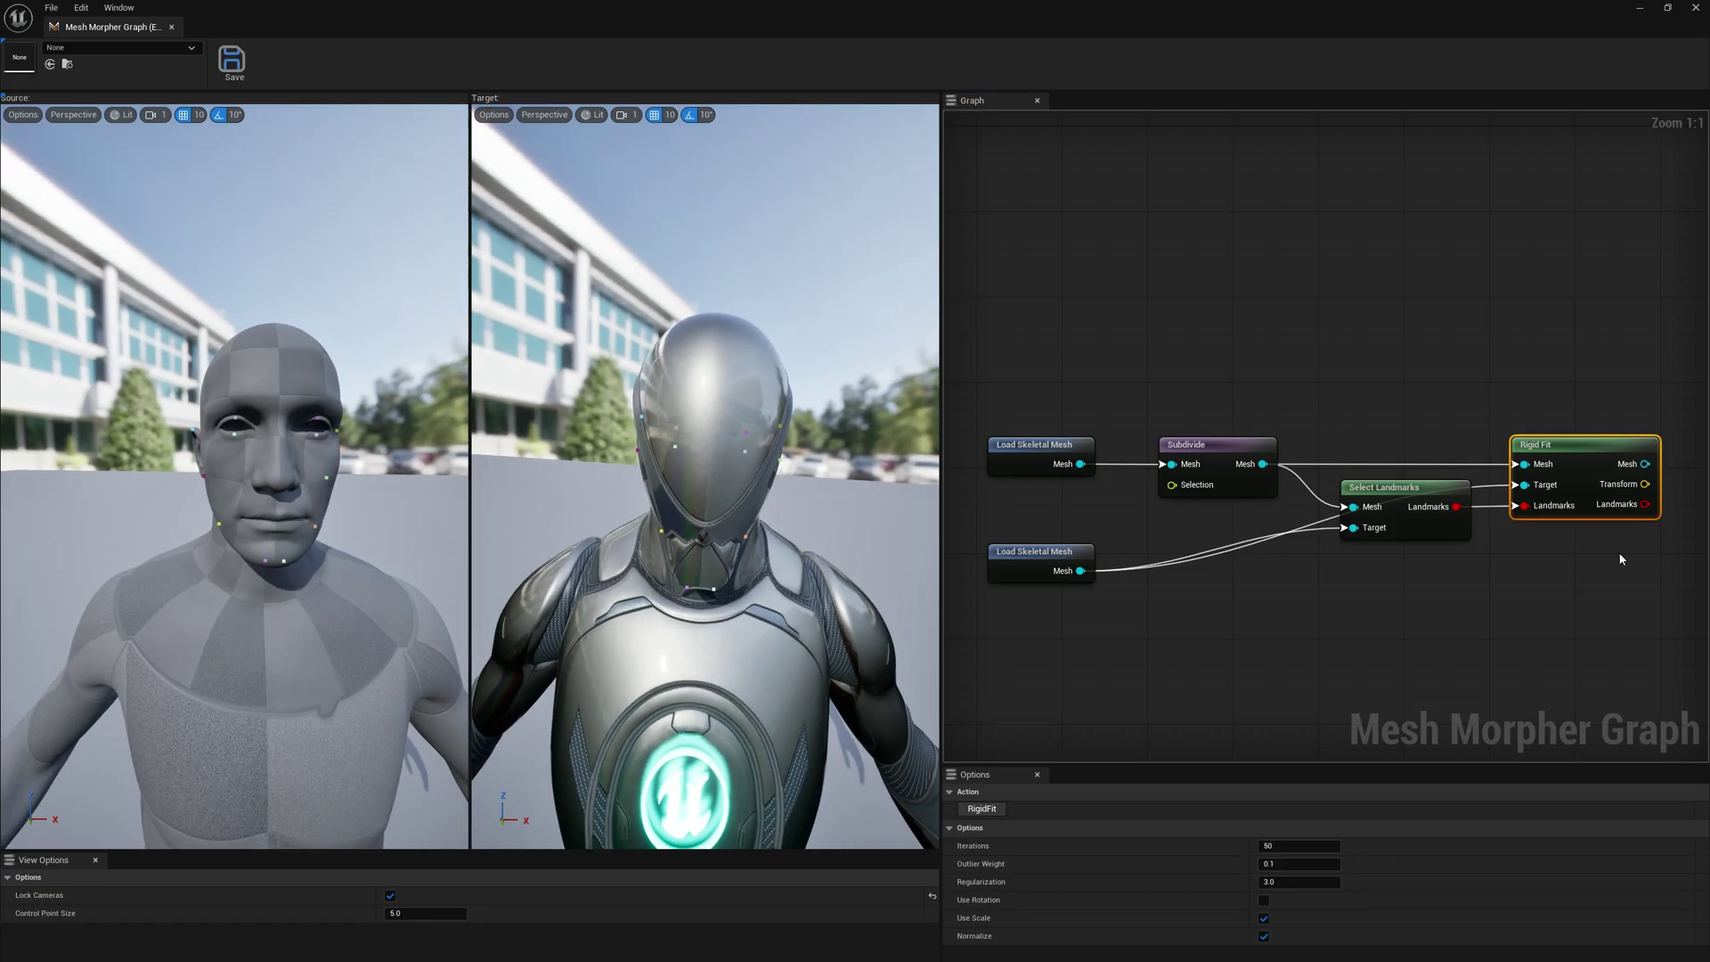
pyautogui.moveTo(1617, 552); pyautogui.dragTo(1526, 591, button='right')
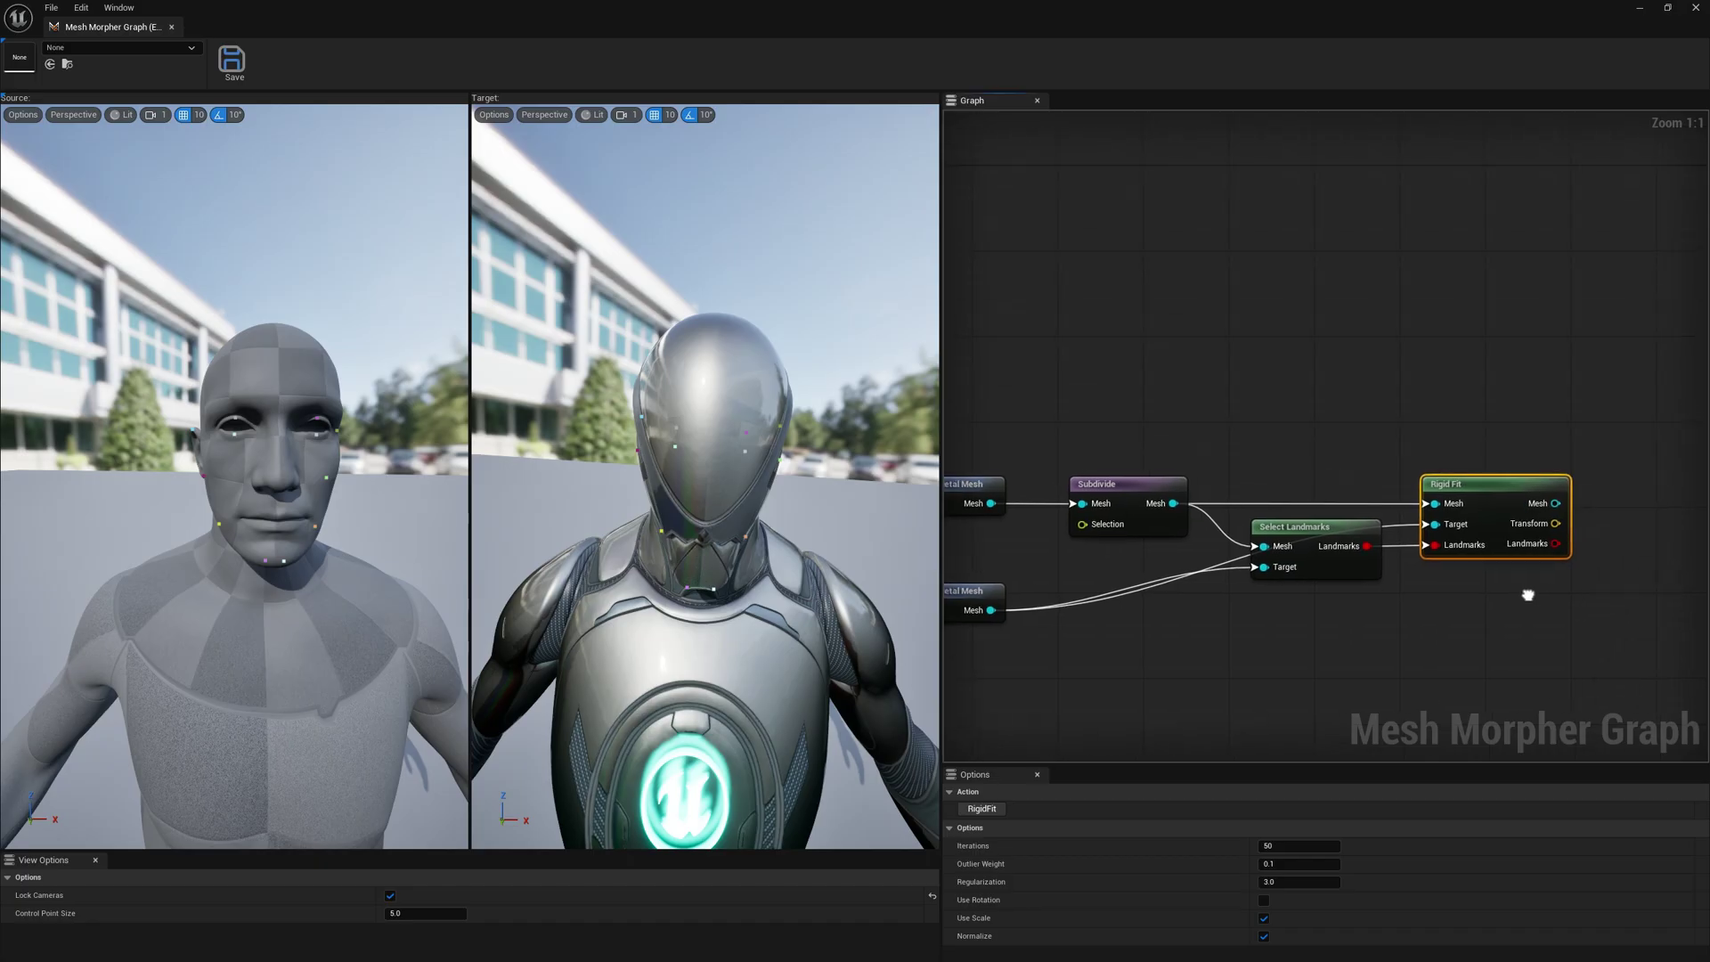
pyautogui.click(983, 810)
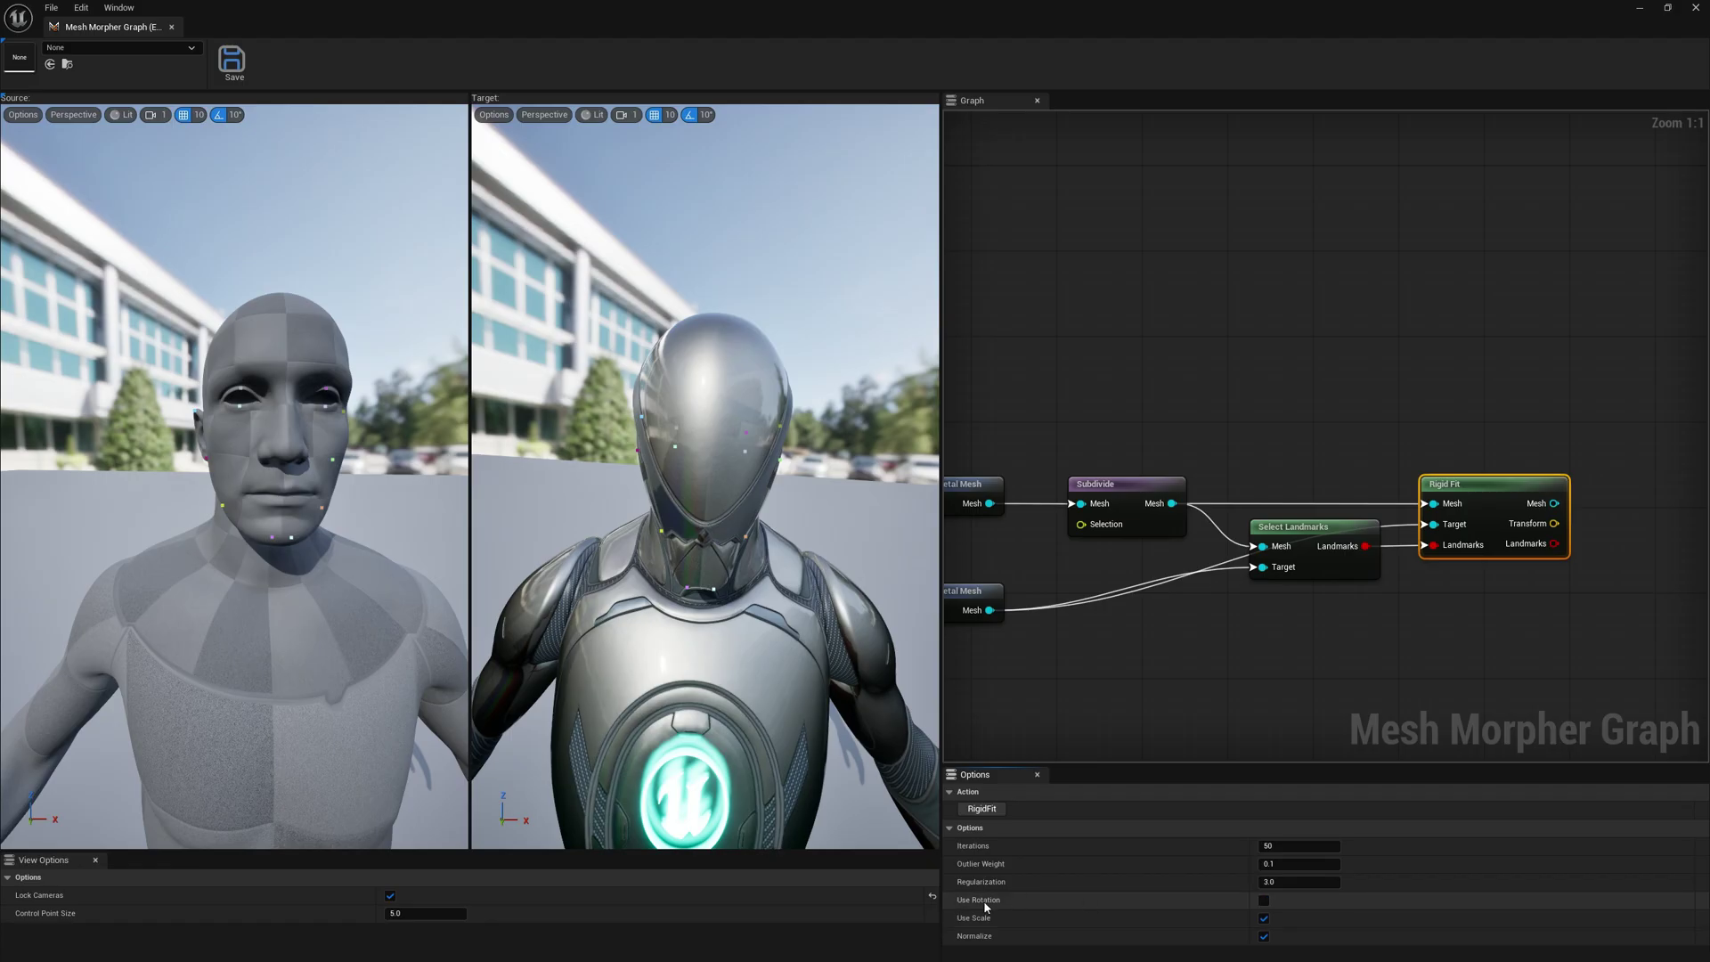
# Step: Add a Non-Rigid Fit node, connecting the Rigid Fit mesh to its Mesh input and the SKM_Manny mesh to its Target
pyautogui.moveTo(1530, 641); pyautogui.dragTo(1417, 661, button='right')
pyautogui.rightClick(1443, 541)
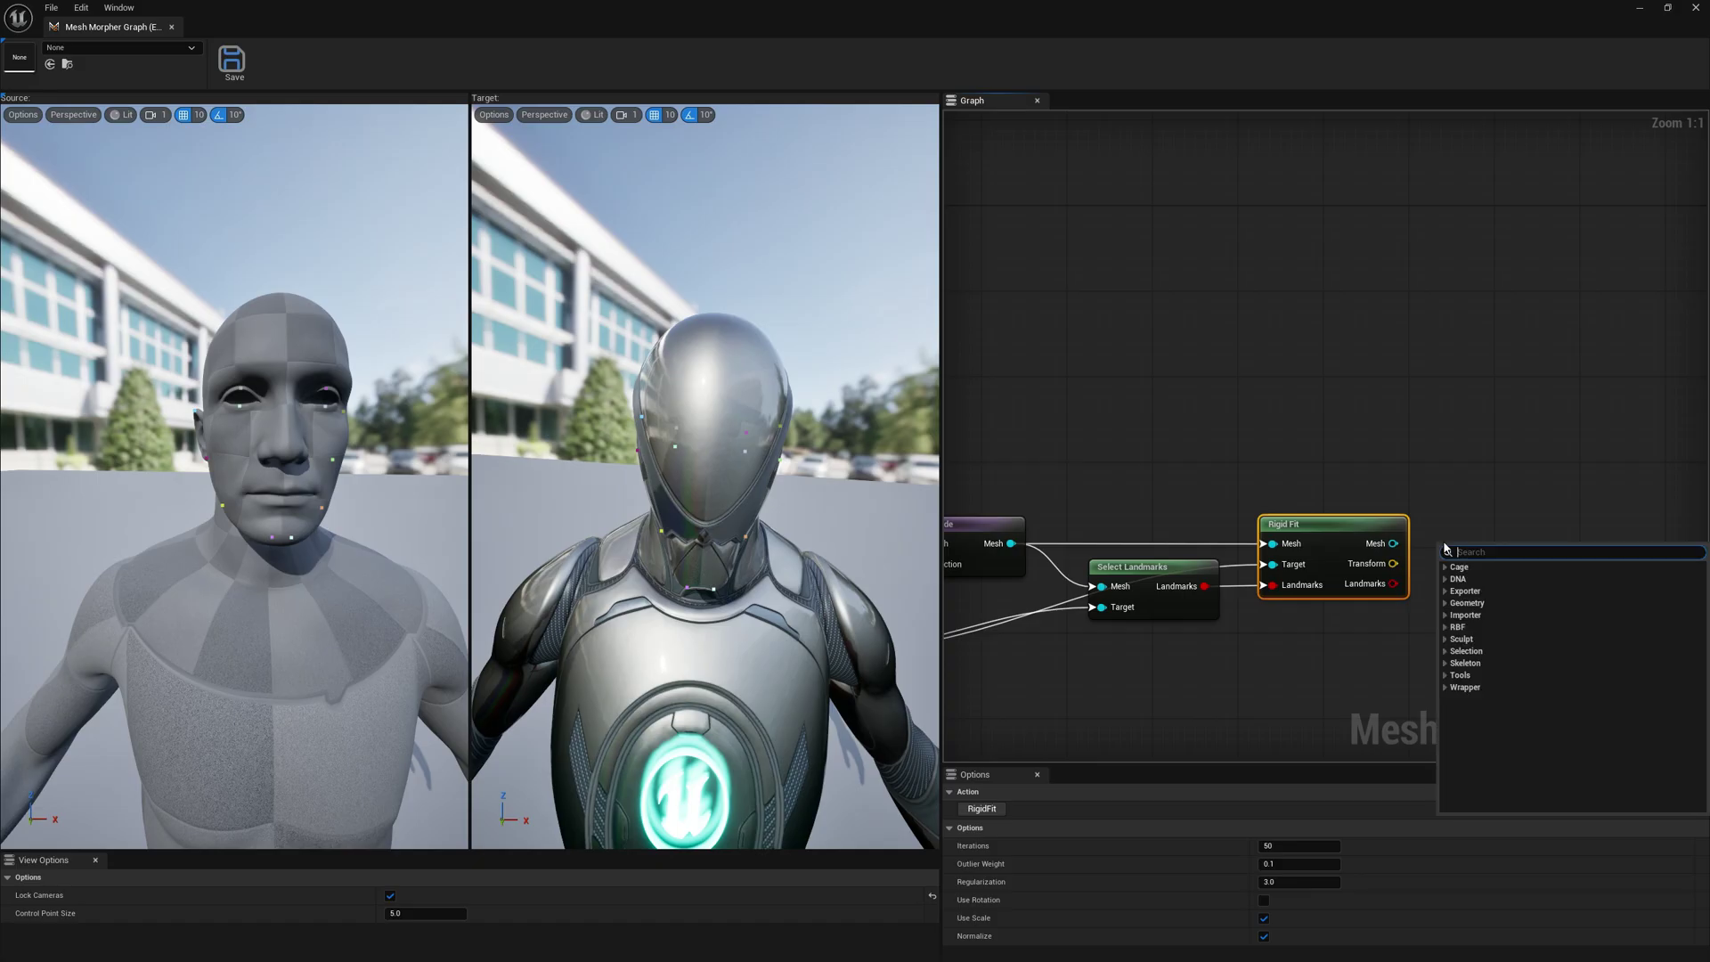
pyautogui.click(1445, 688)
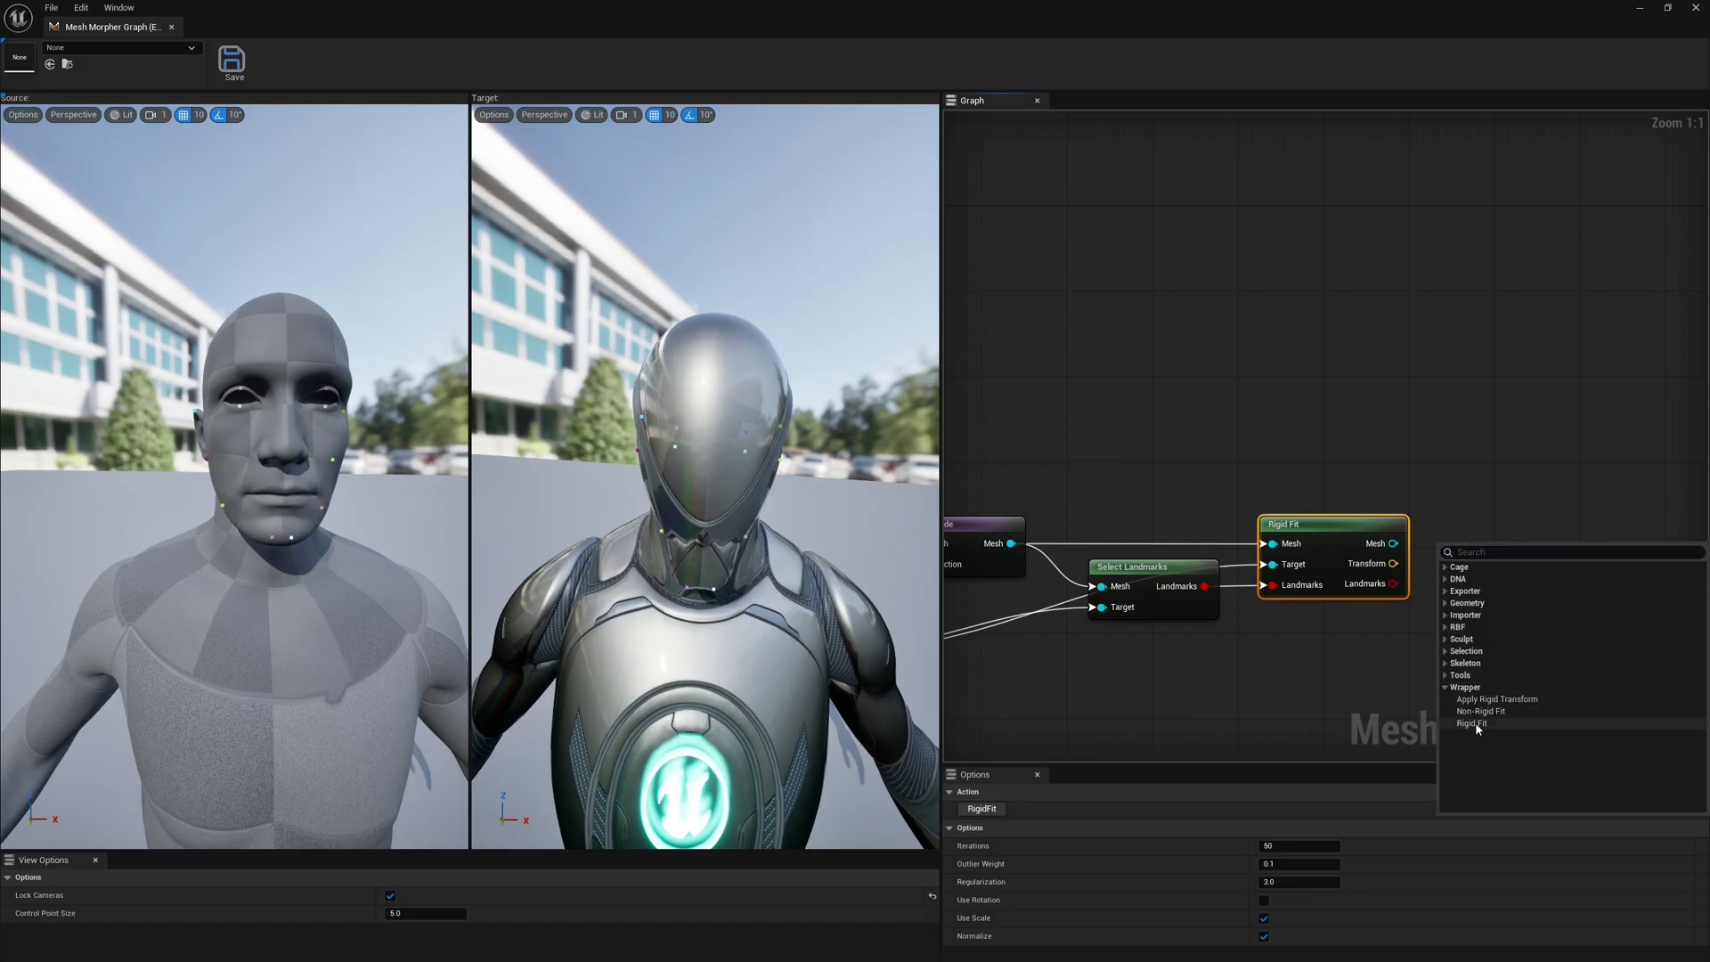
pyautogui.click(1478, 712)
pyautogui.moveTo(1394, 543); pyautogui.dragTo(1498, 533)
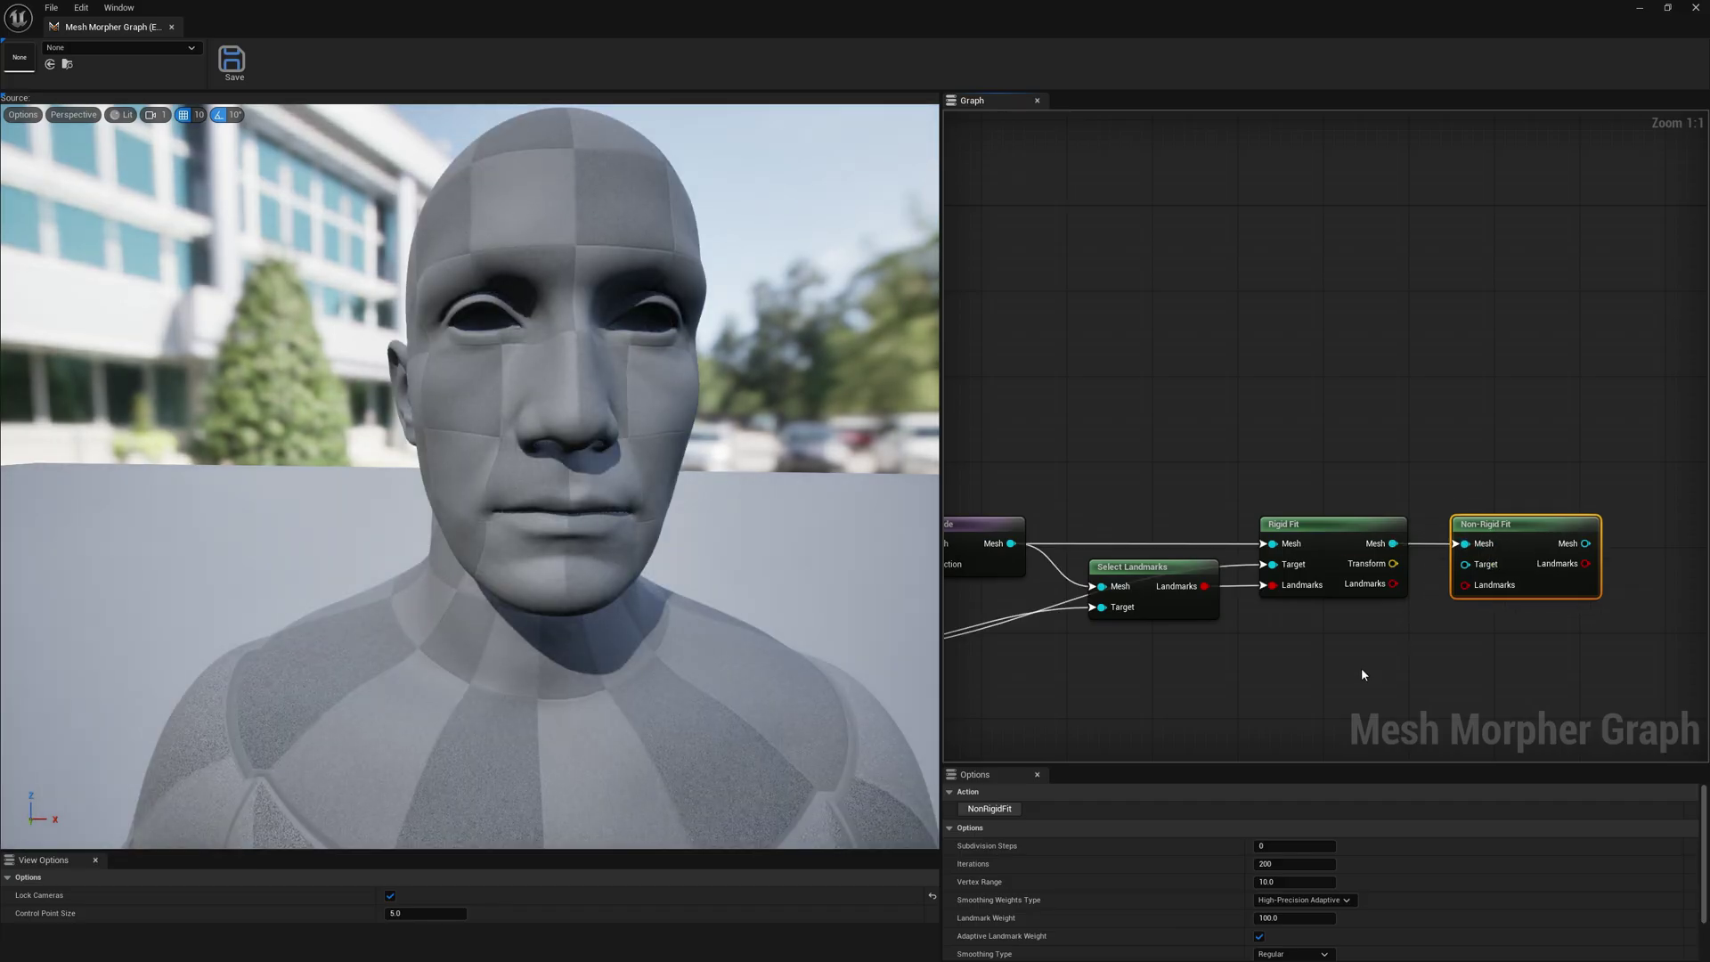
pyautogui.scroll(-3, 1362, 674)
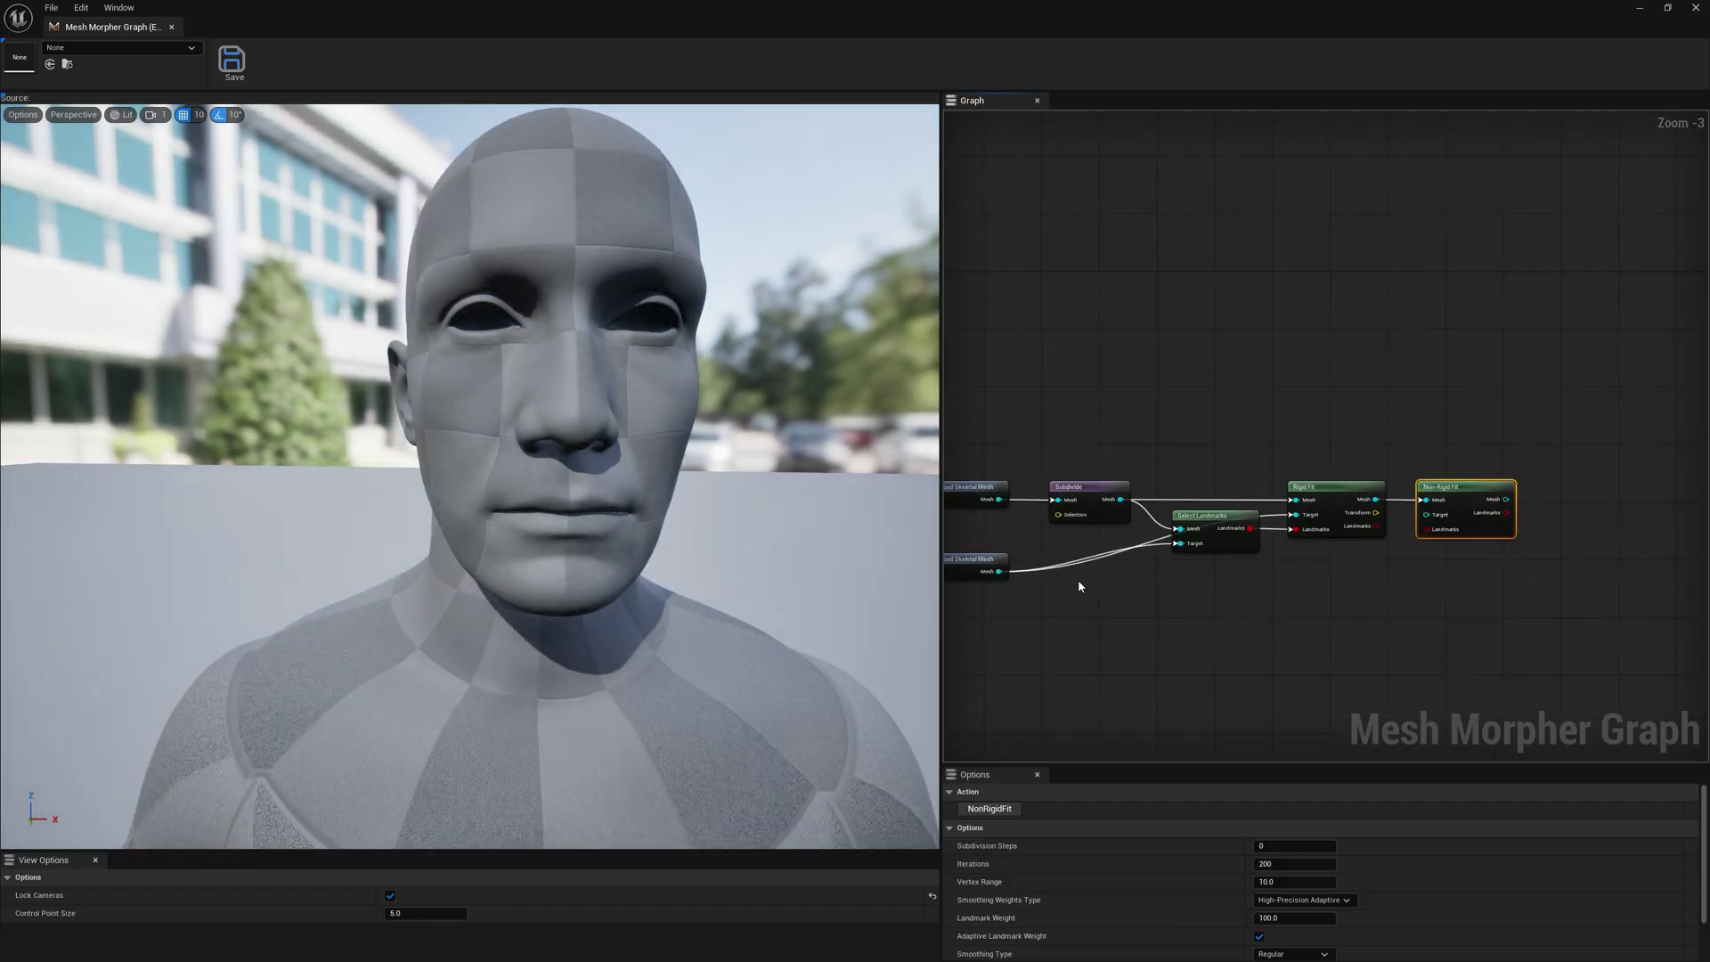
pyautogui.moveTo(1000, 571); pyautogui.dragTo(1388, 552)
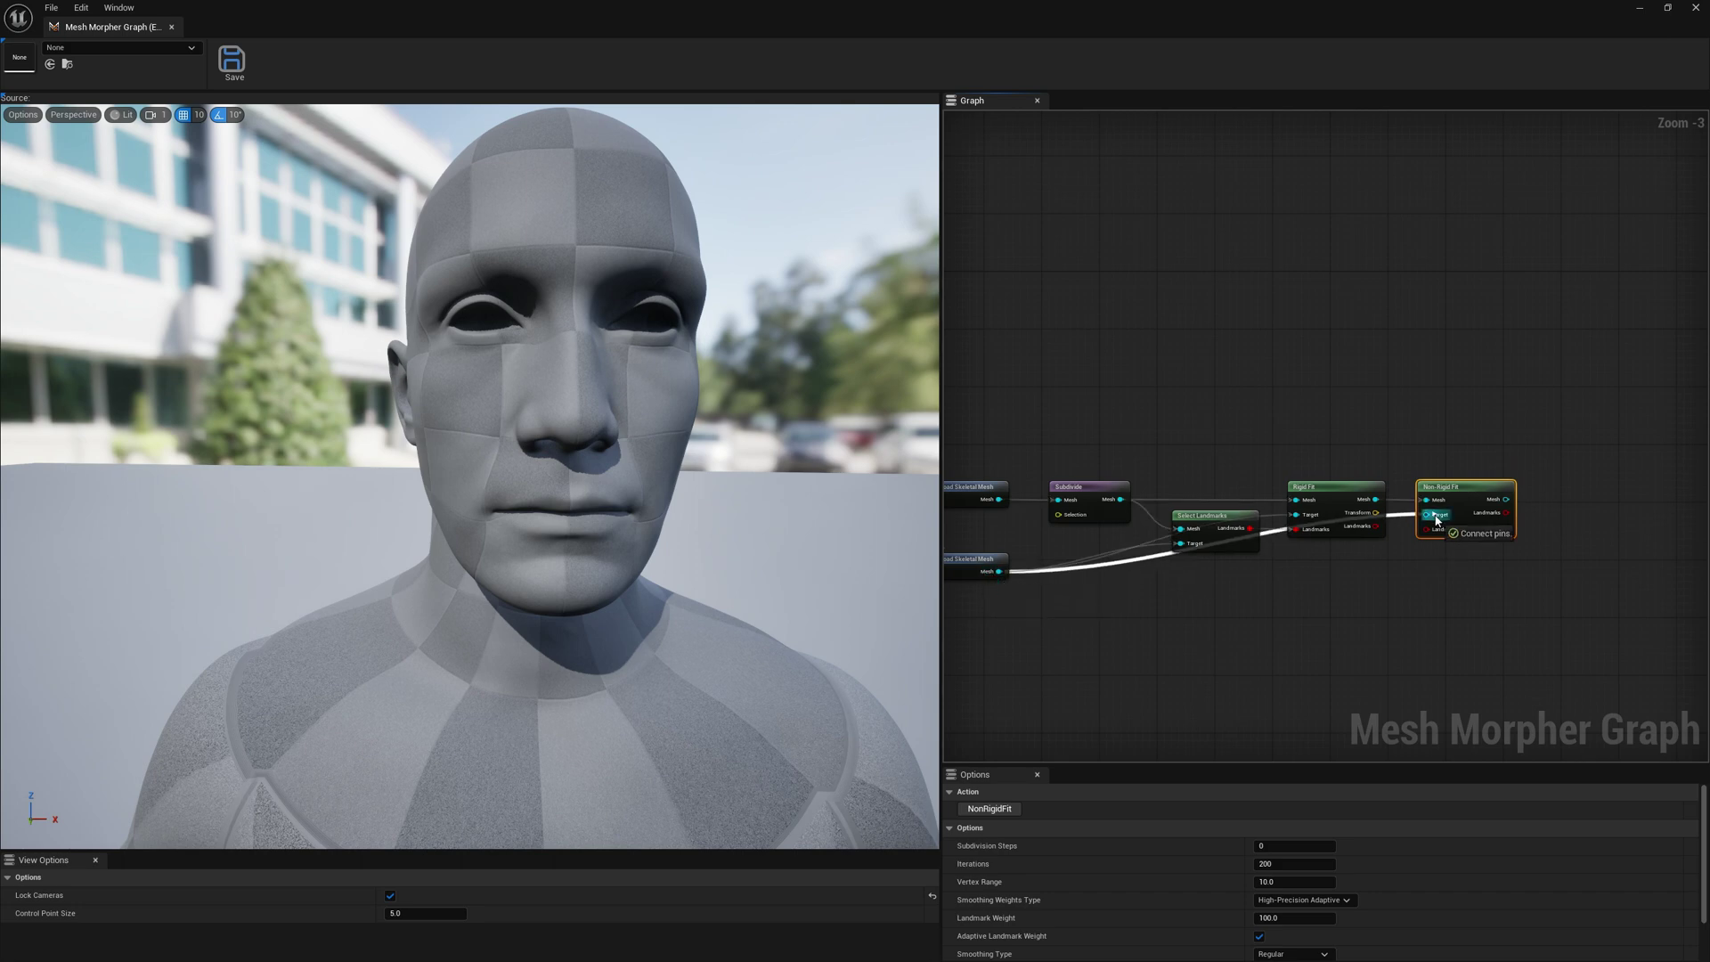
# Step: Connect the Rigid Fit node's Landmarks output to the Landmarks input of the Non-Rigid Fit node
pyautogui.moveTo(1444, 523); pyautogui.dragTo(1442, 523)
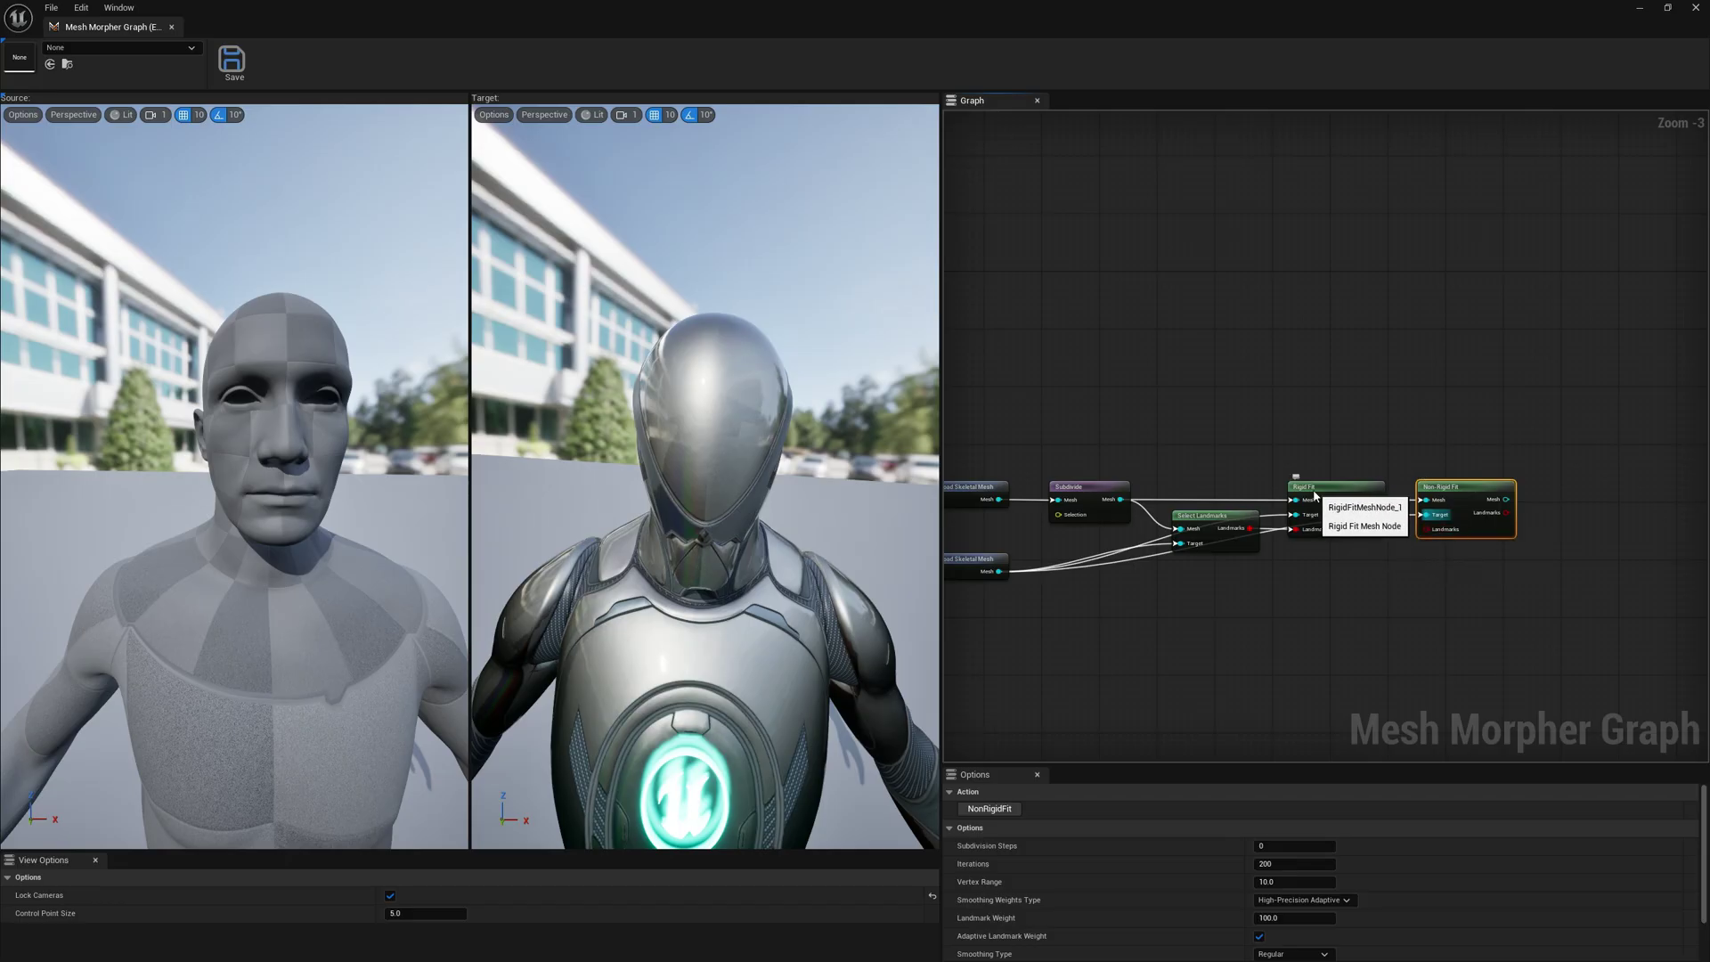
pyautogui.moveTo(1374, 526); pyautogui.dragTo(1430, 532)
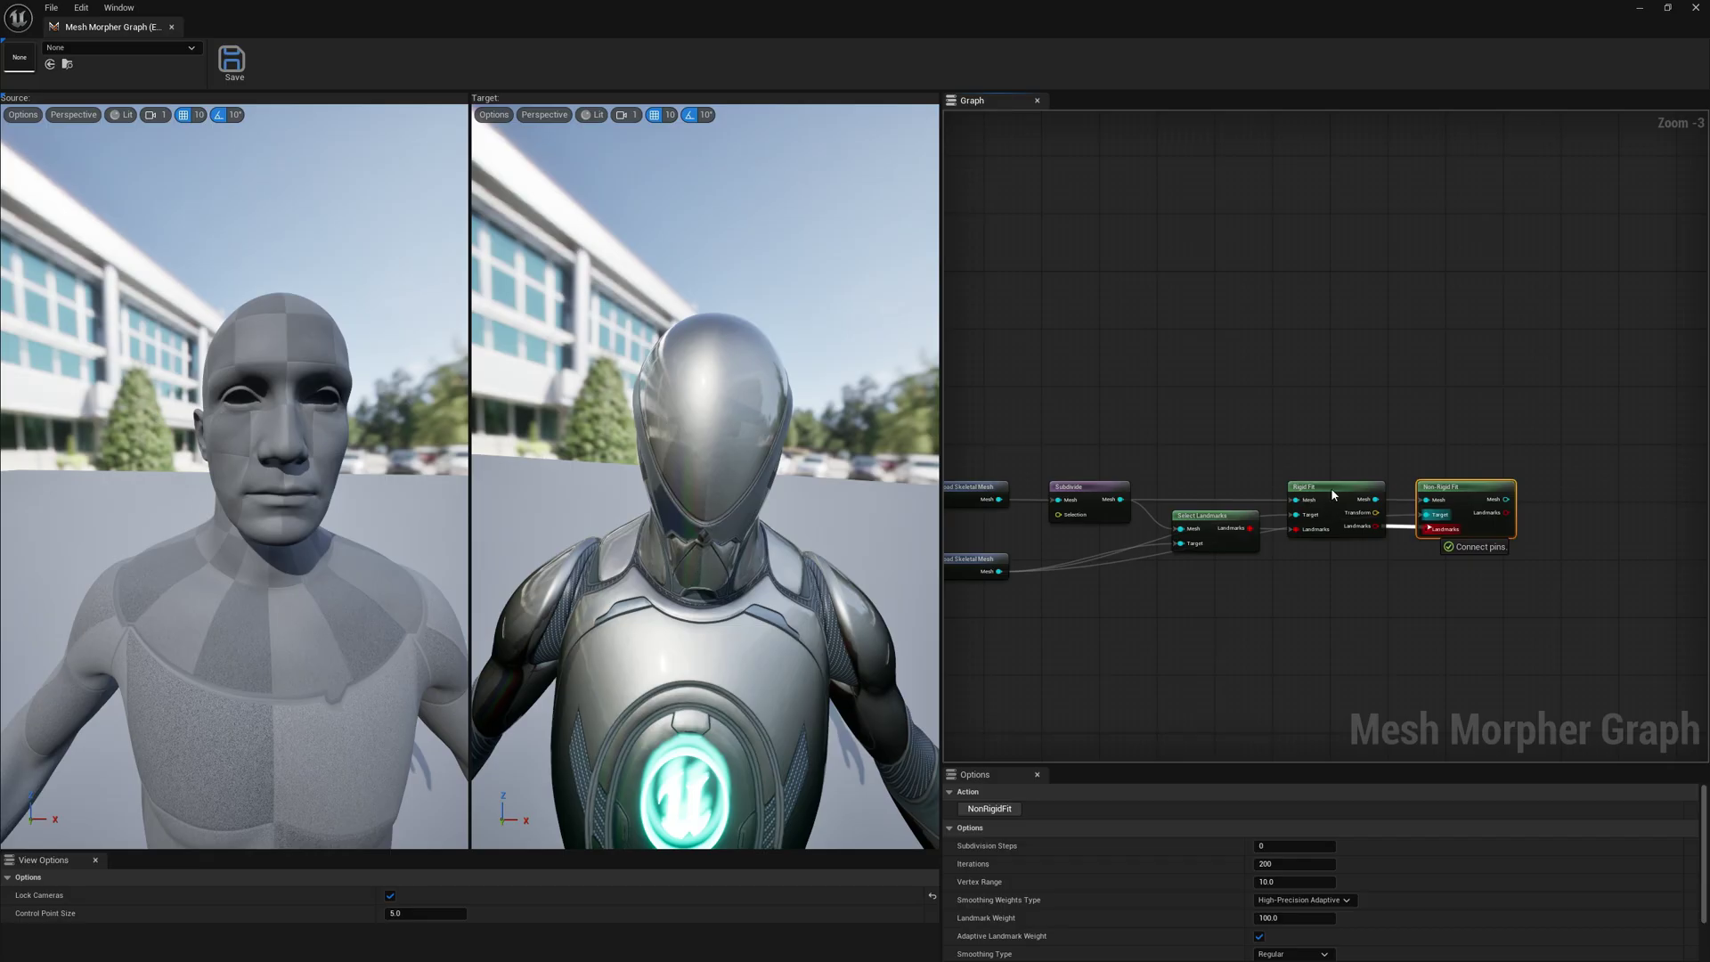
pyautogui.moveTo(1431, 529); pyautogui.dragTo(1430, 530)
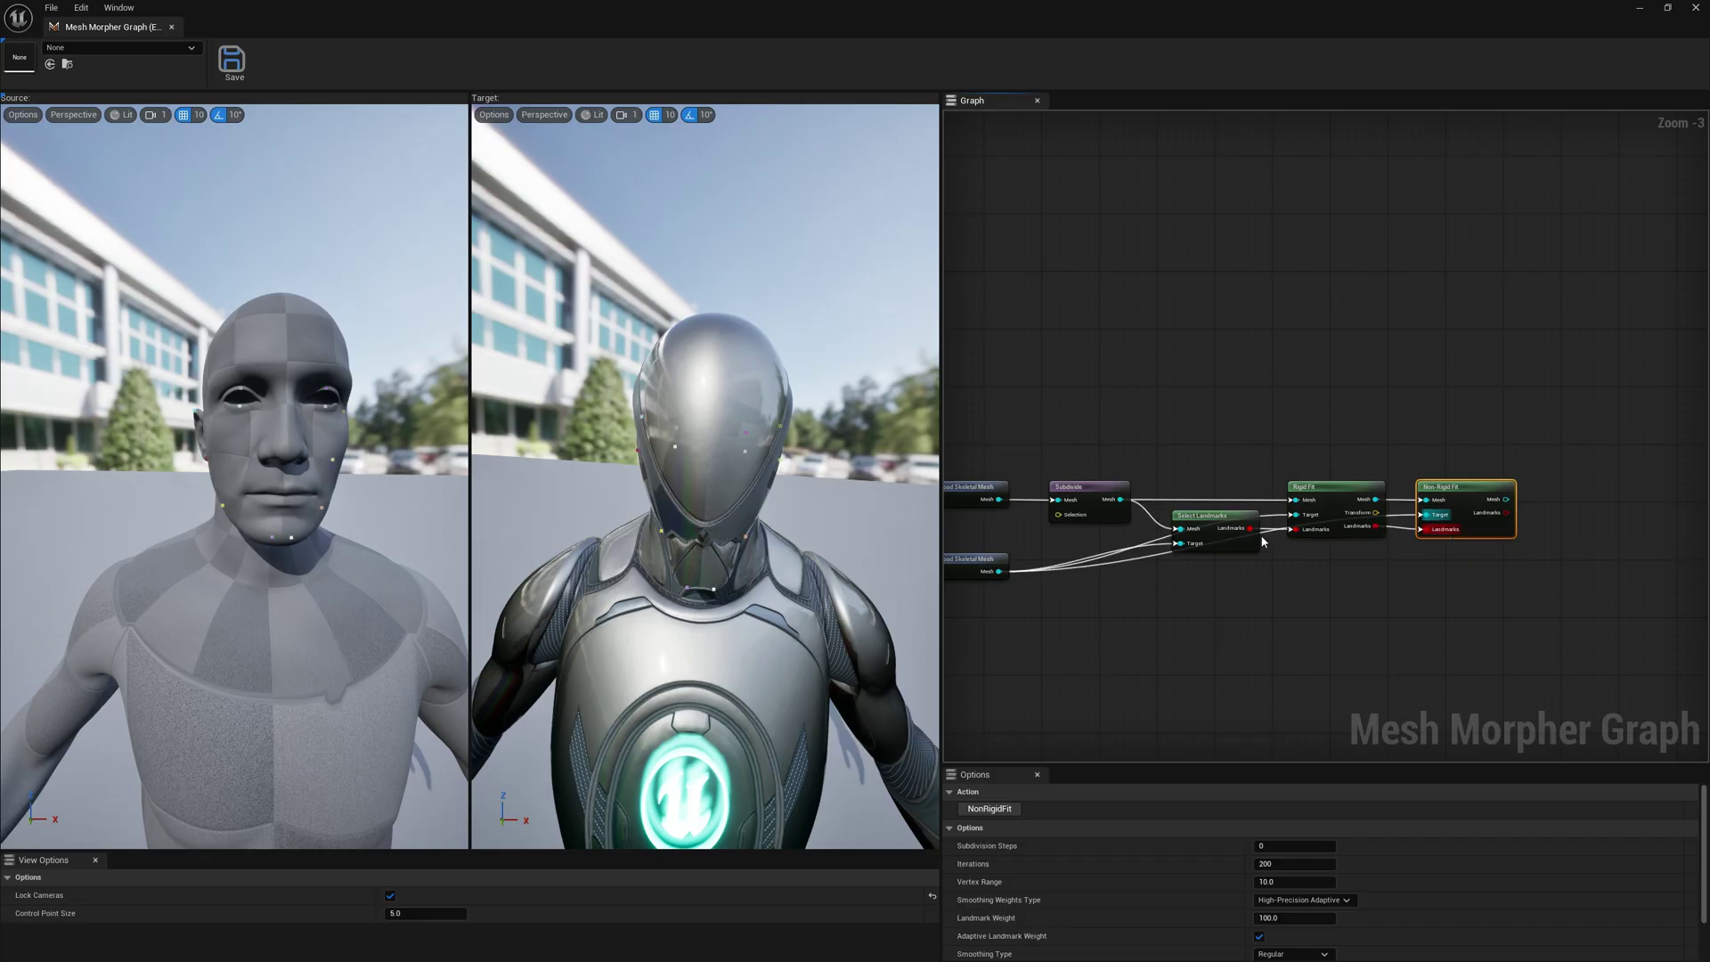
pyautogui.moveTo(1530, 534); pyautogui.dragTo(1484, 560, button='right')
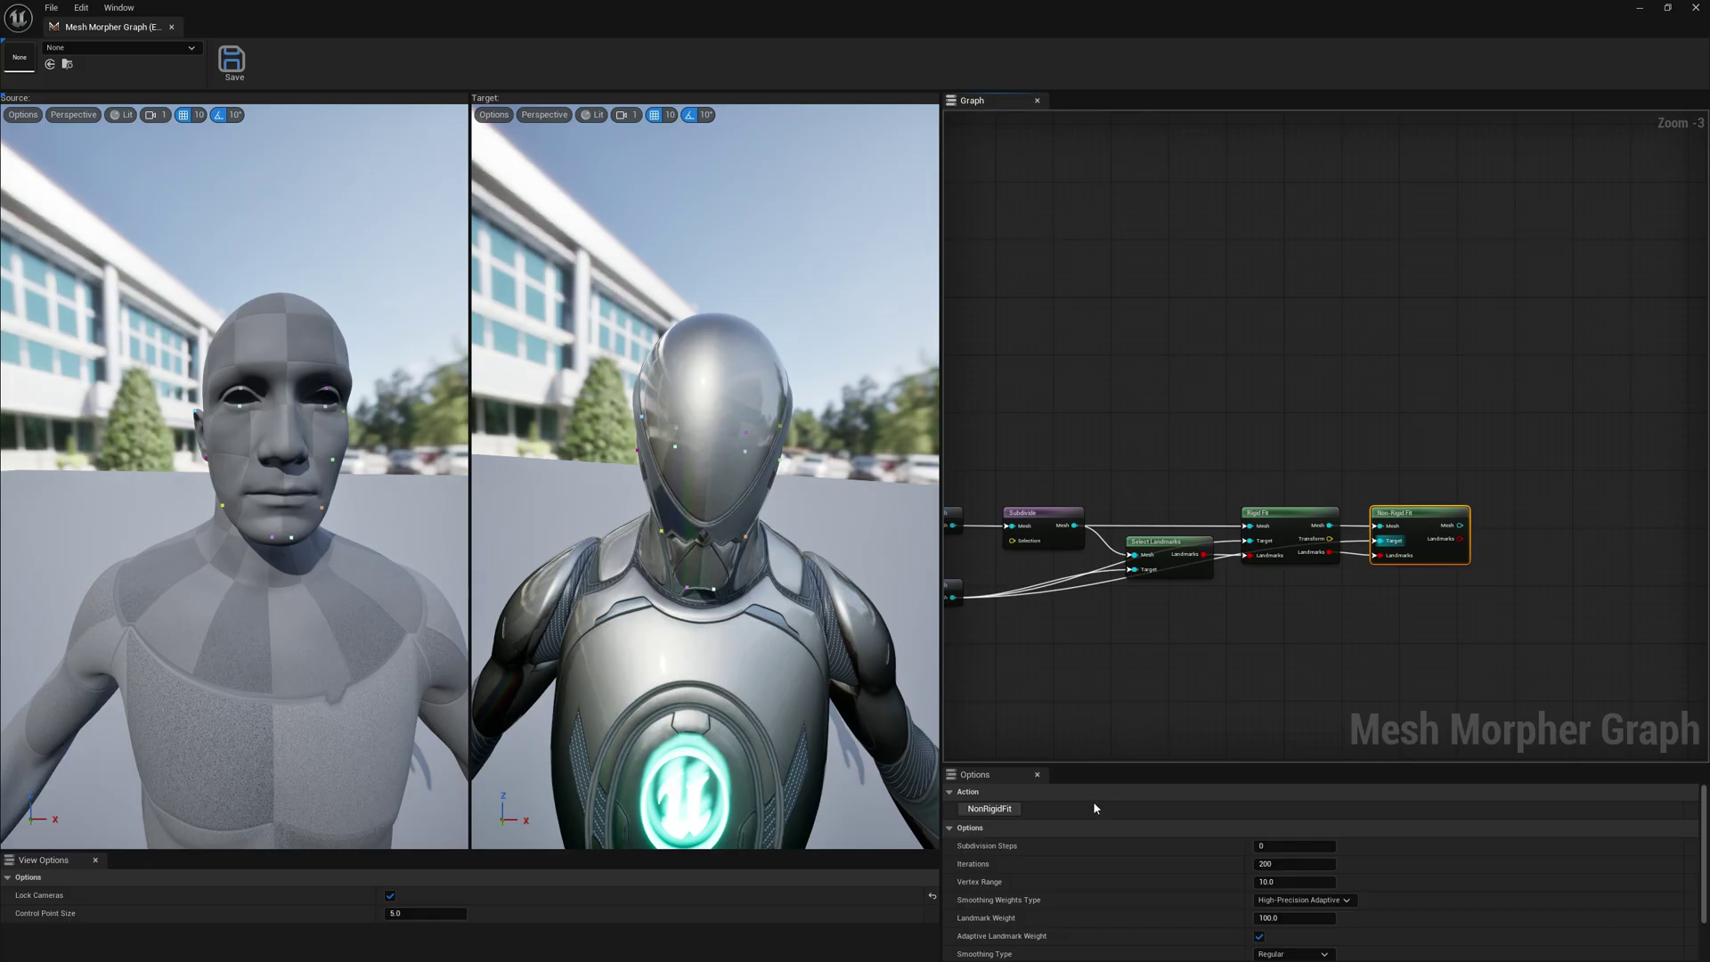
# Step: Set the Non-Rigid Fit smoothing type to Anisotropic, keep High-Precision Adaptive smoothing weights, and run NonRigidFit
pyautogui.scroll(-2, 1325, 869)
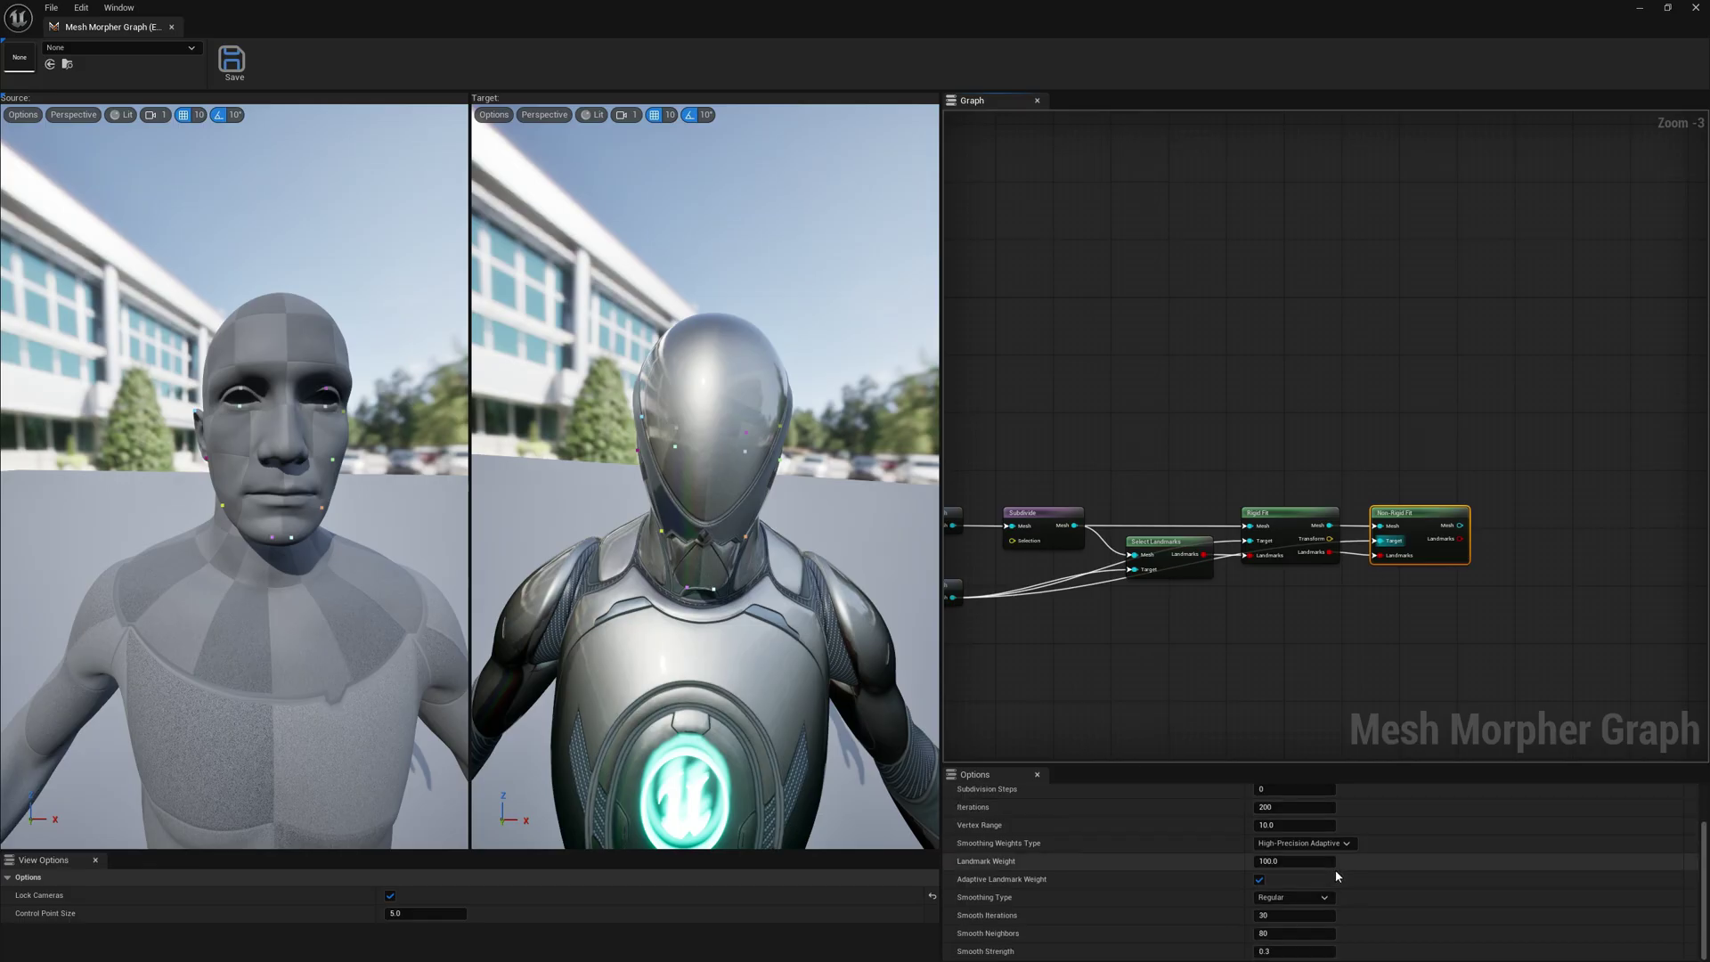
pyautogui.scroll(1, 1293, 876)
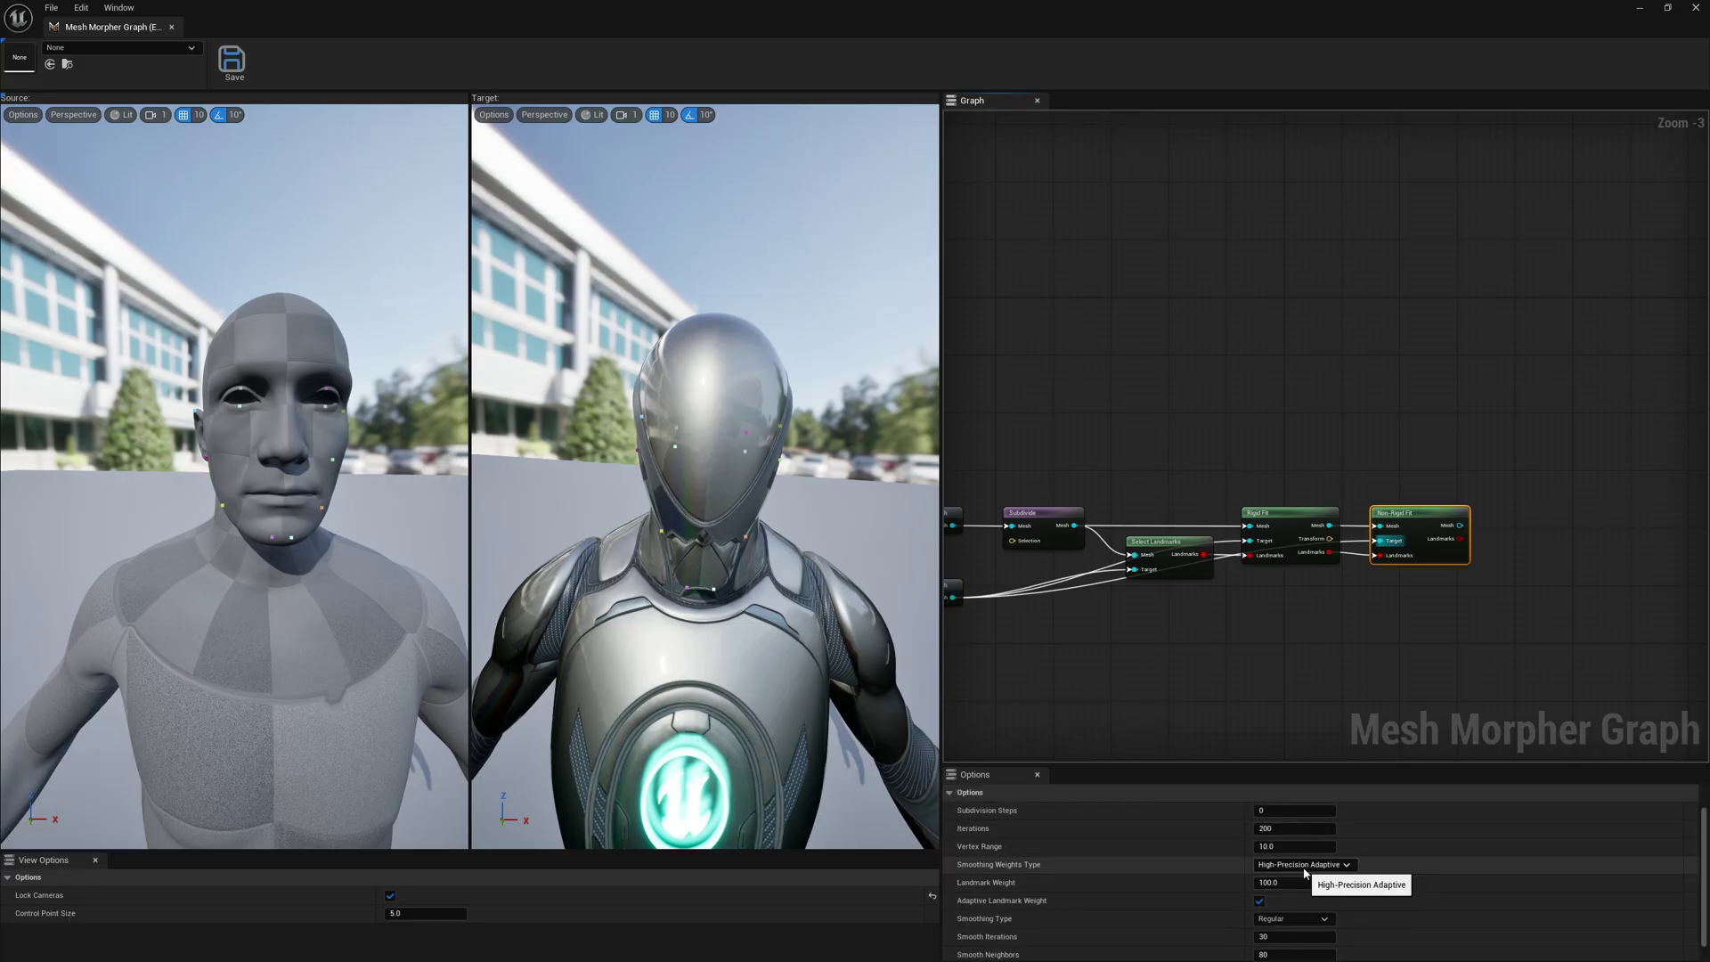
pyautogui.moveTo(1263, 764); pyautogui.dragTo(1275, 724)
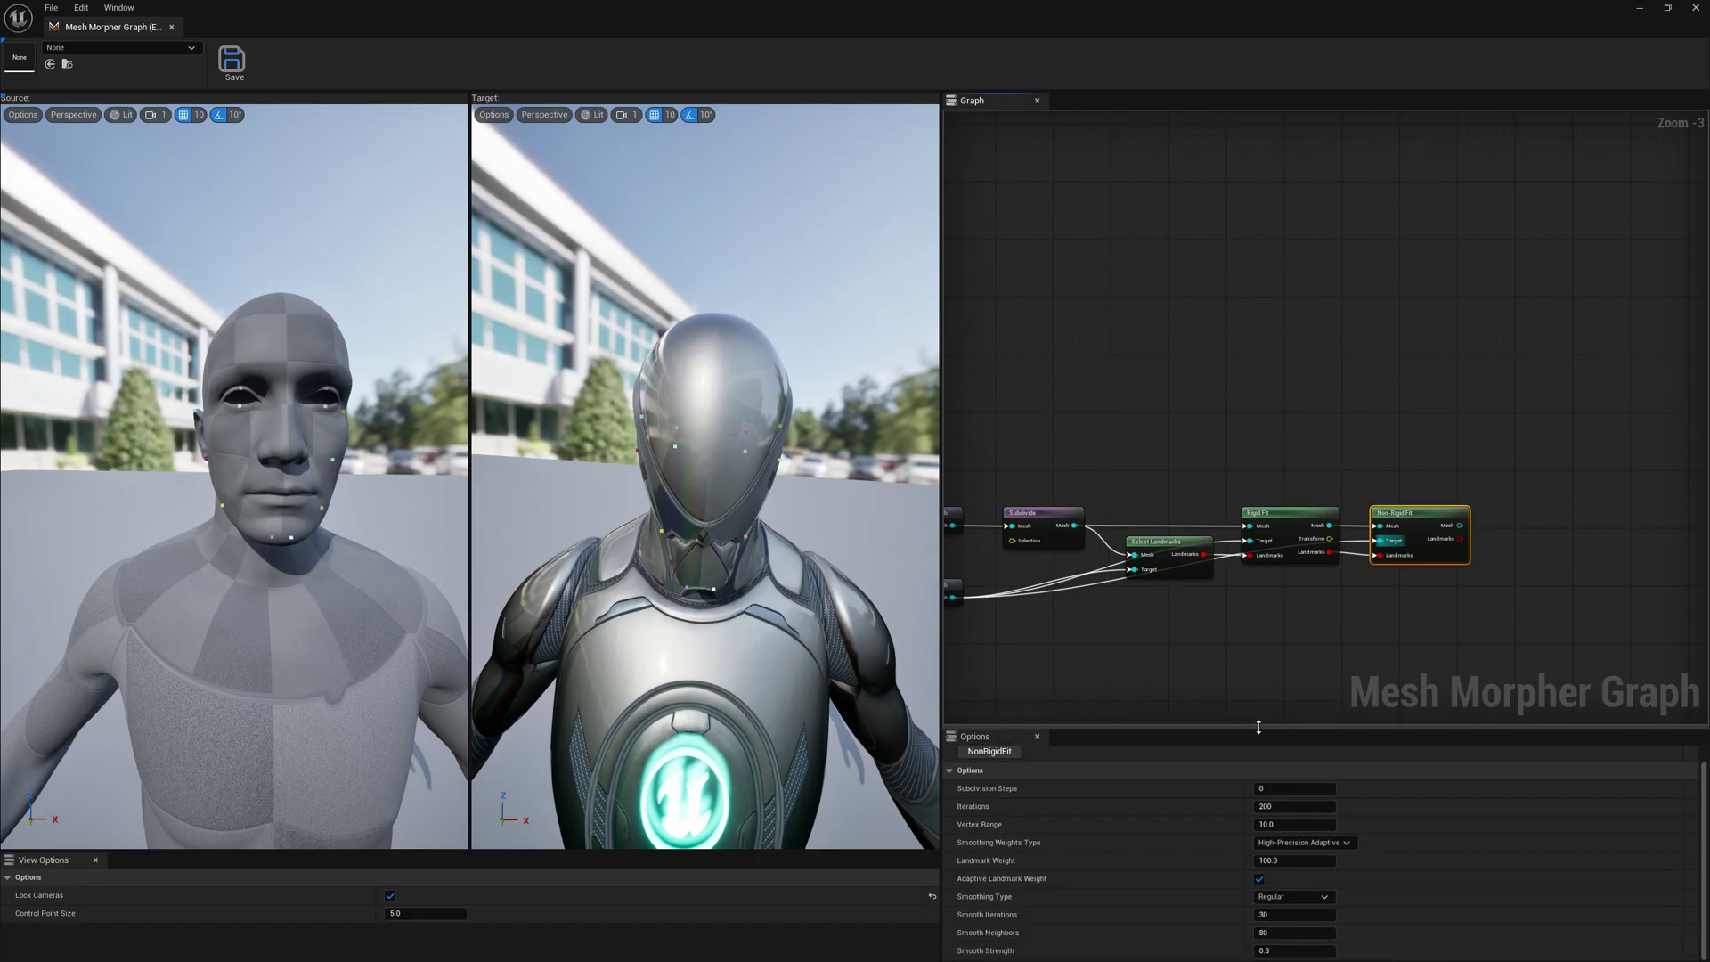
pyautogui.click(1282, 896)
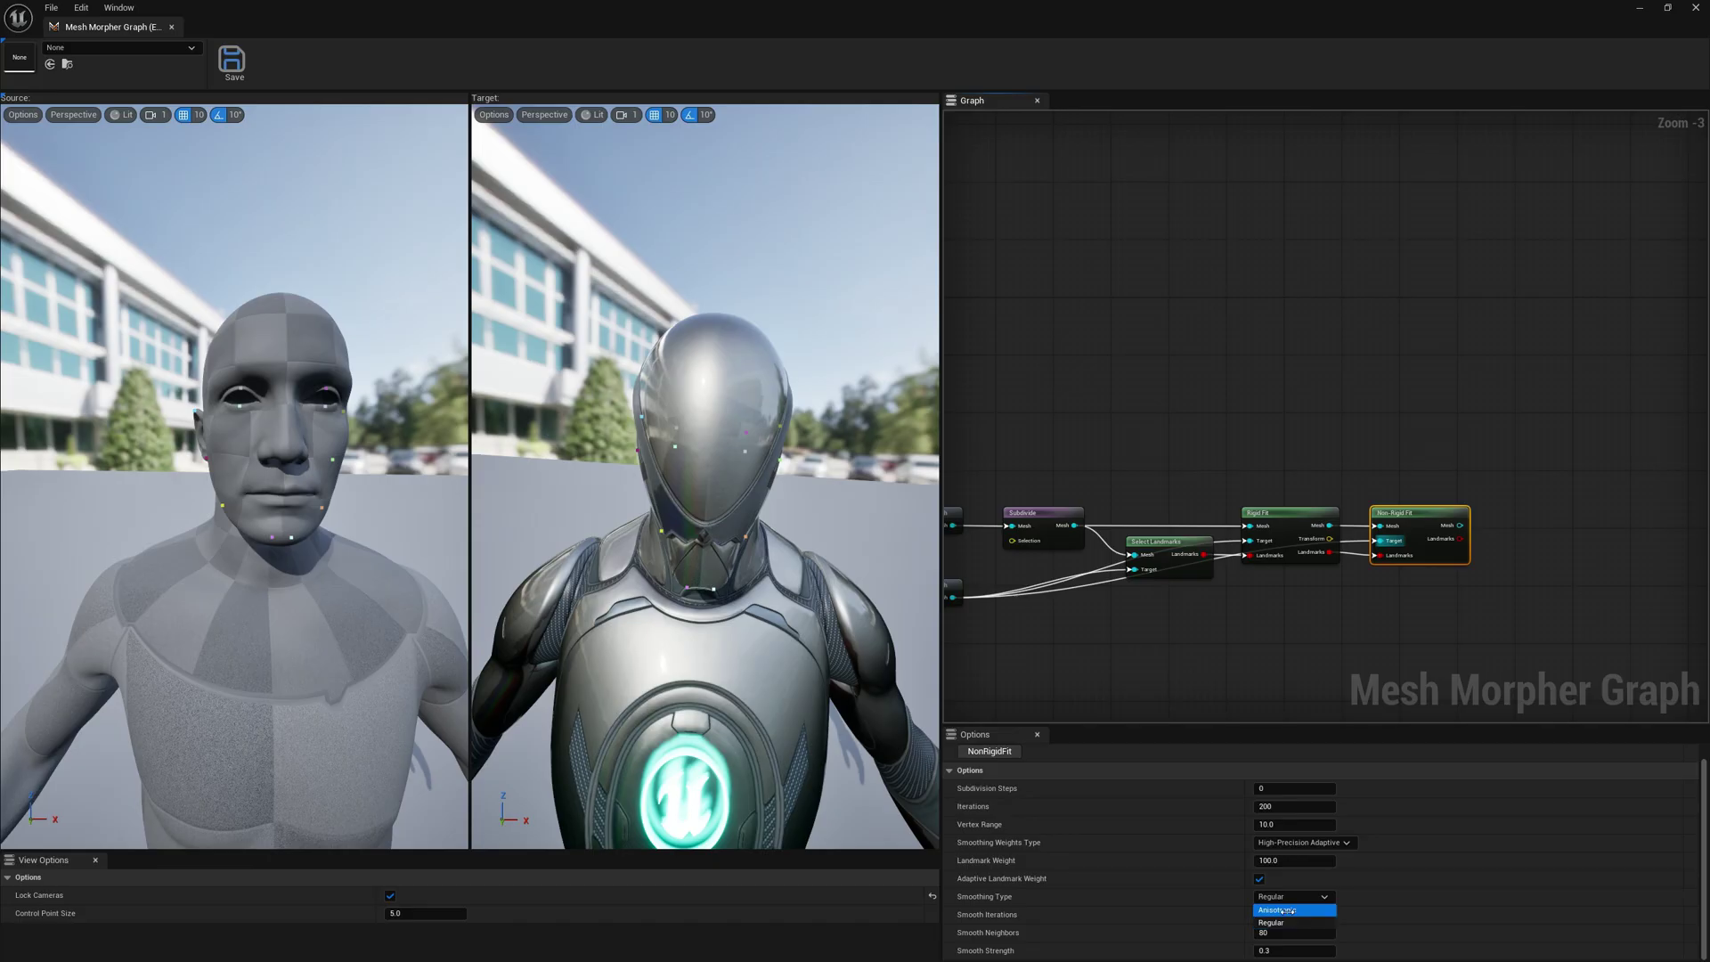
pyautogui.click(1282, 909)
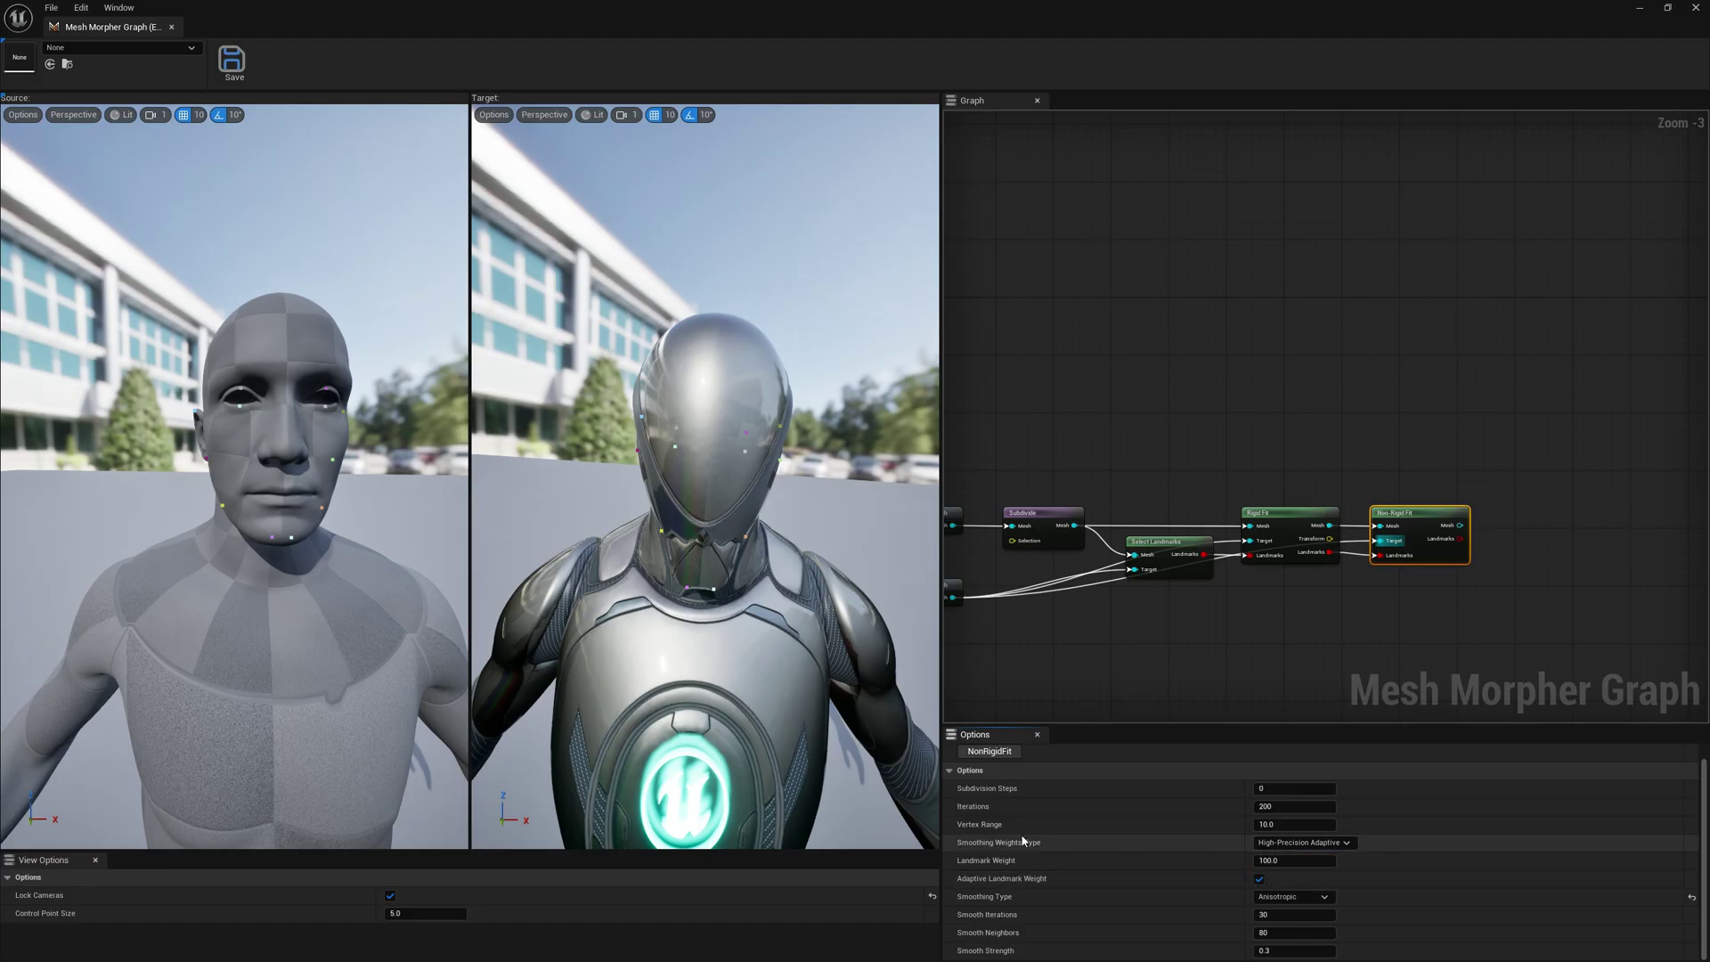
pyautogui.click(1295, 842)
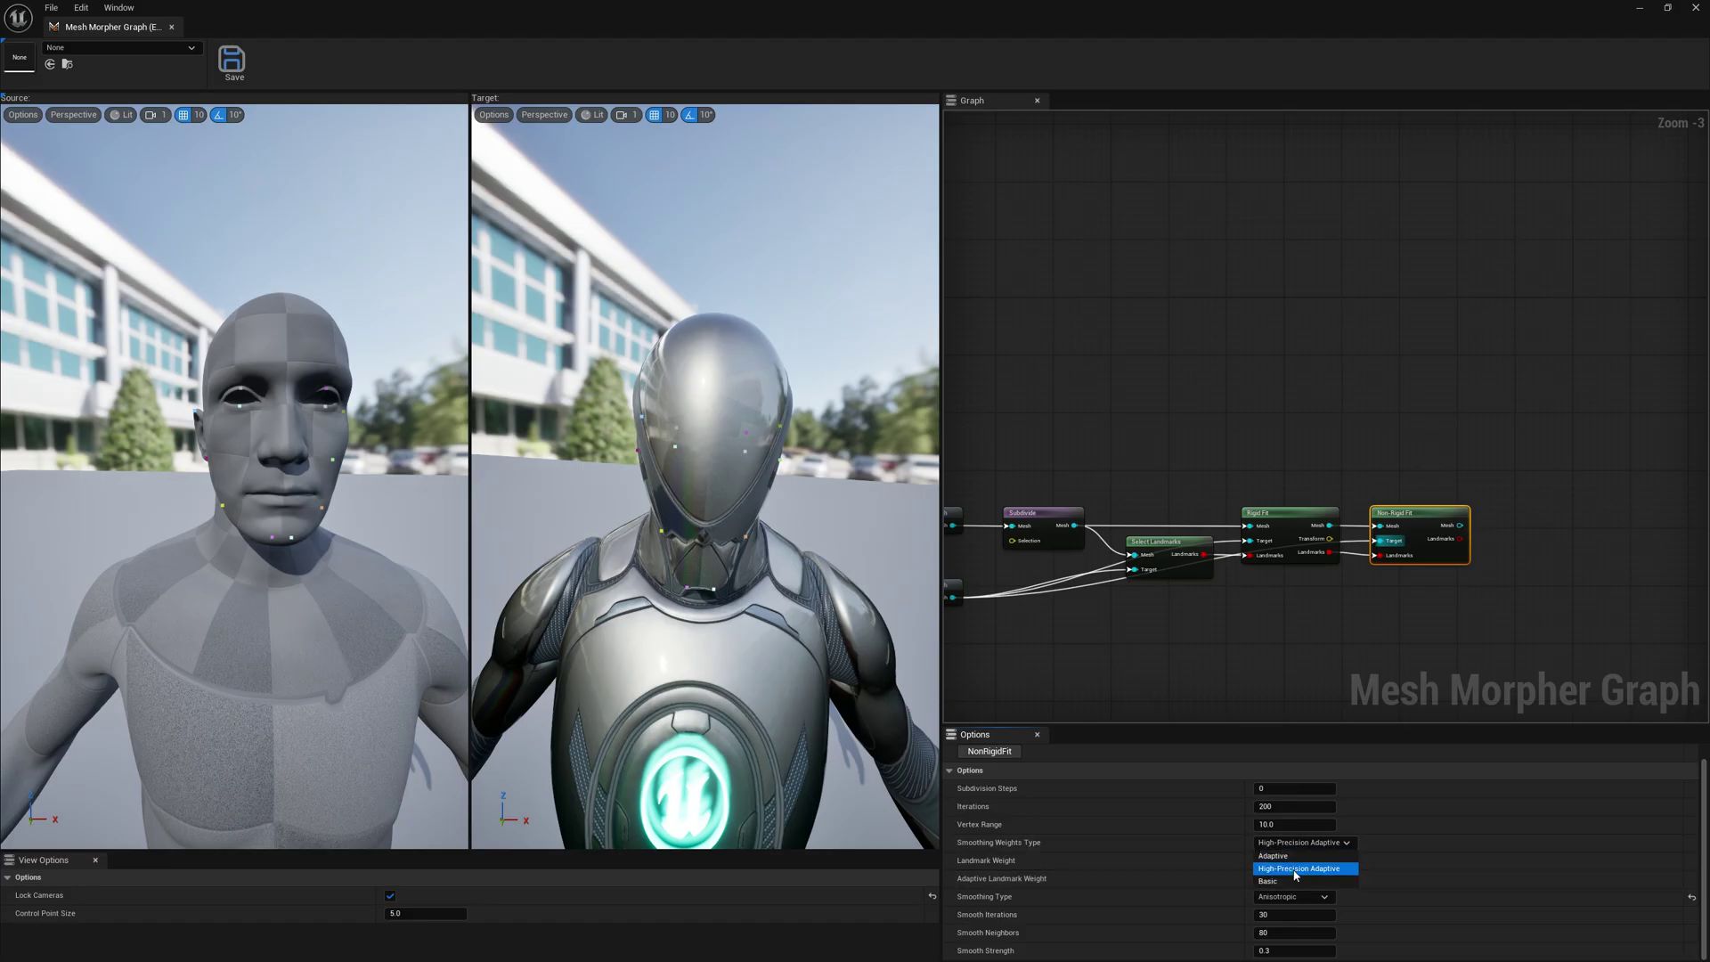
pyautogui.click(1296, 845)
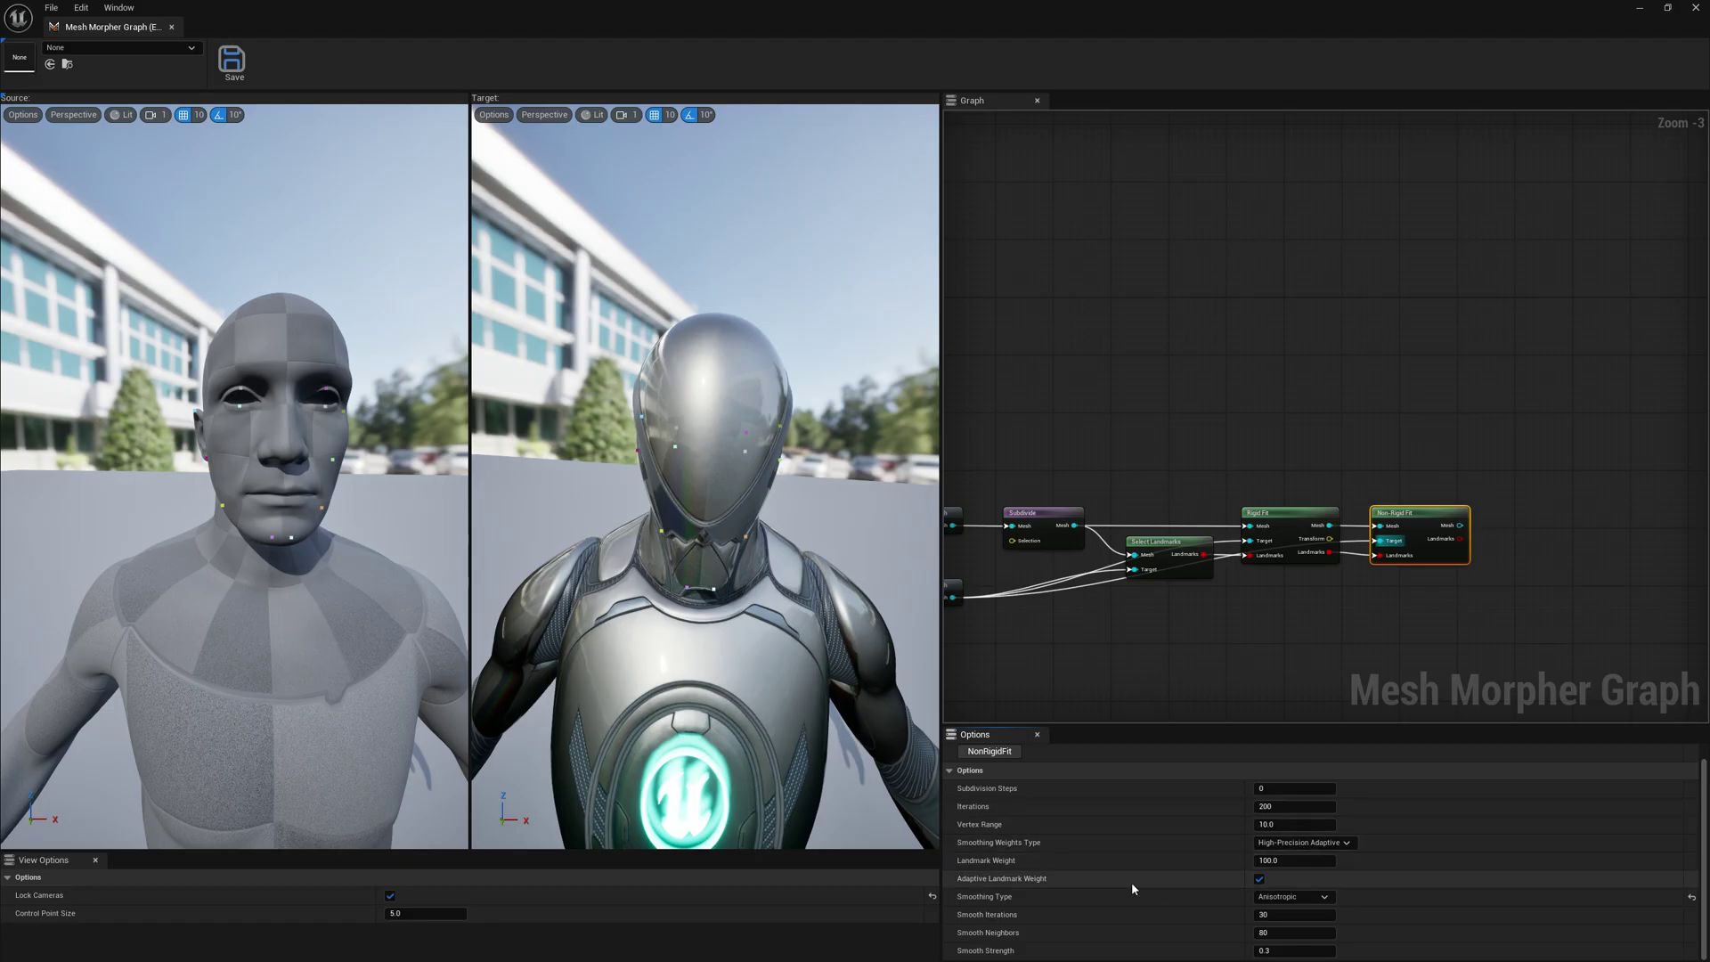
pyautogui.click(1010, 769)
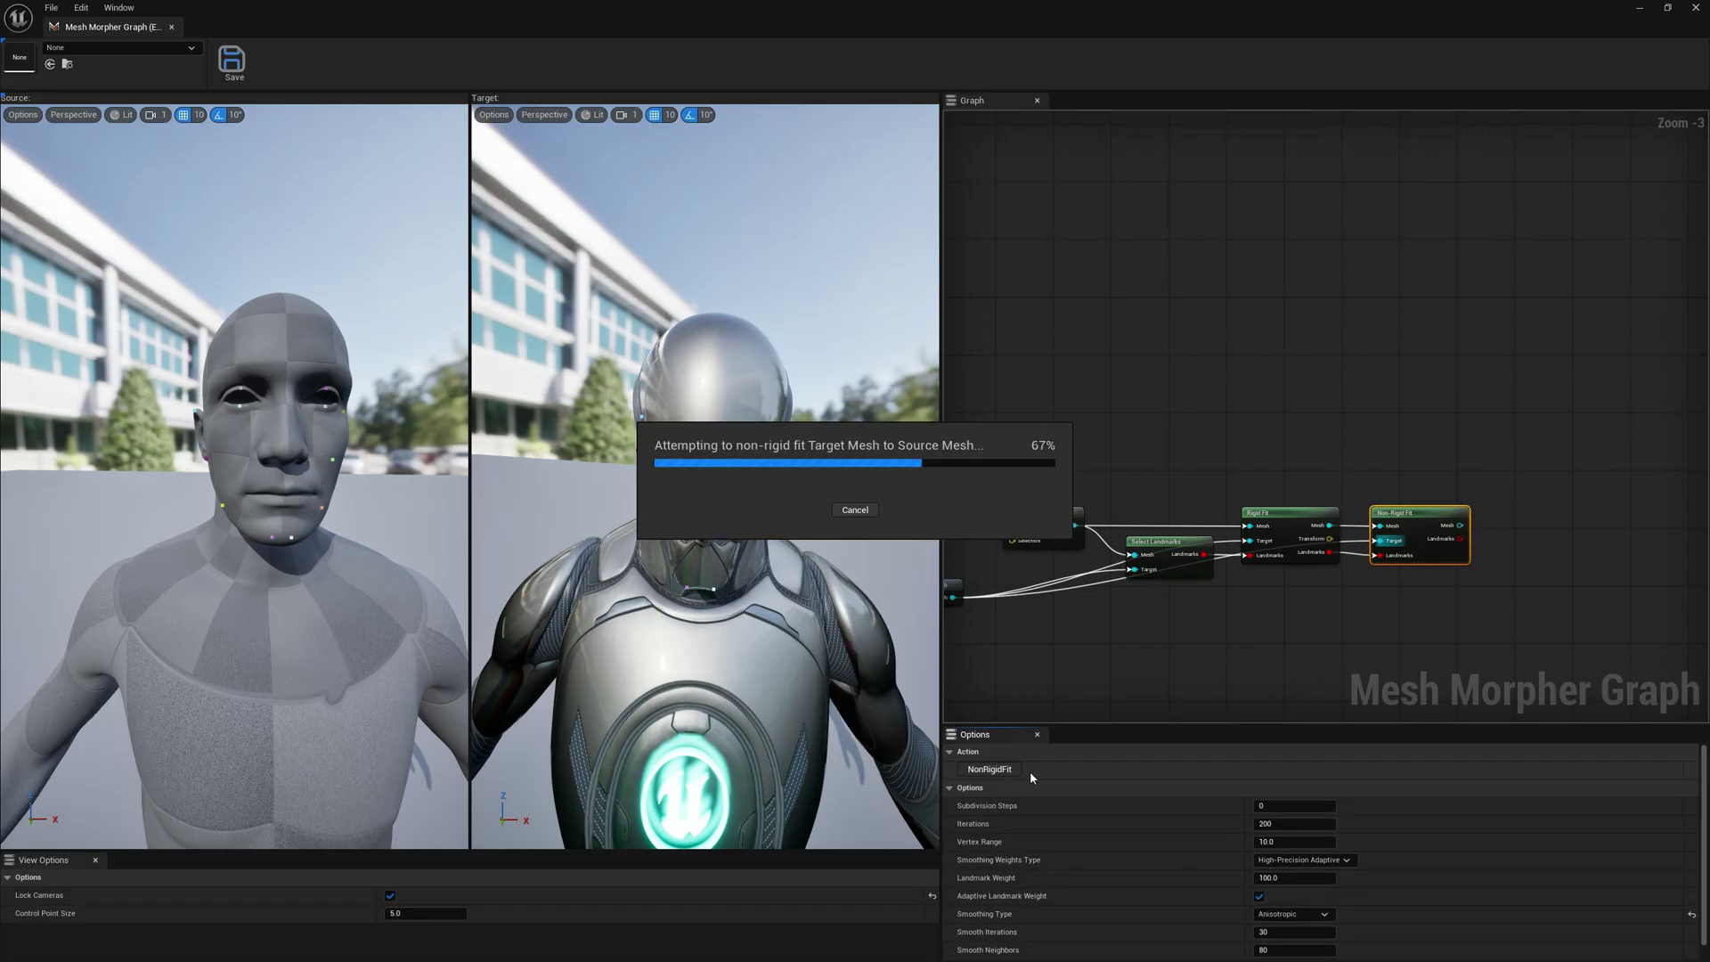
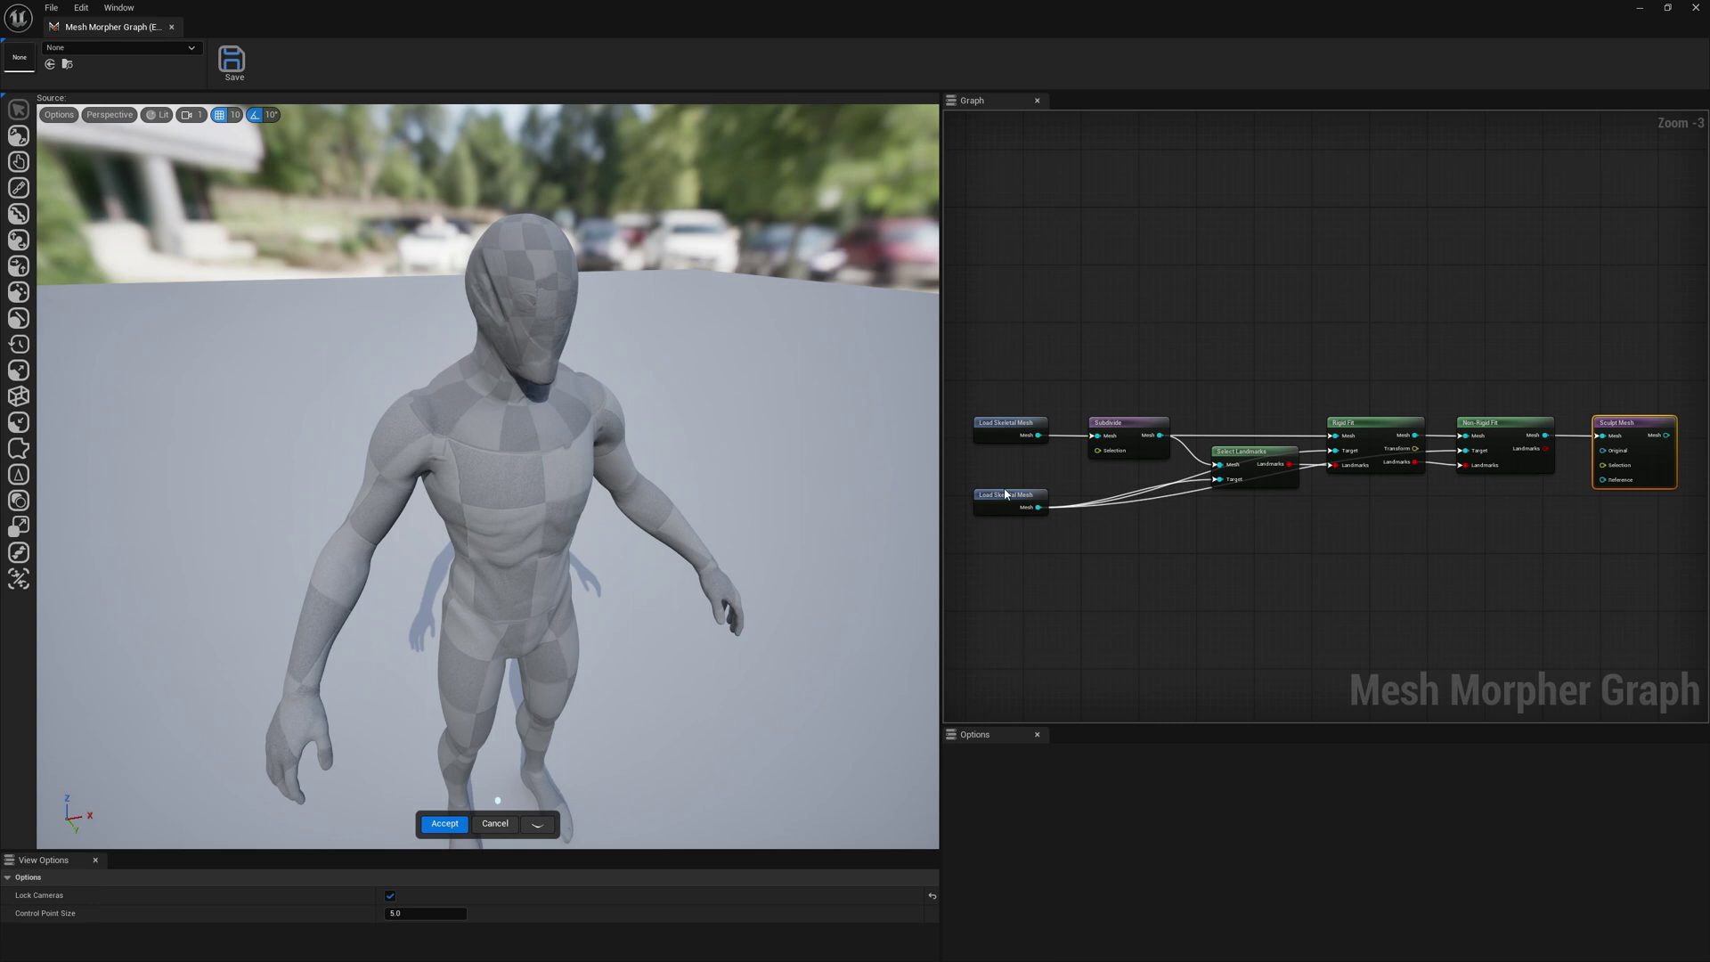
# Step: Connect the SKM_Manny mesh to the Reference input of the Sculpt Mesh node
pyautogui.click(1004, 501)
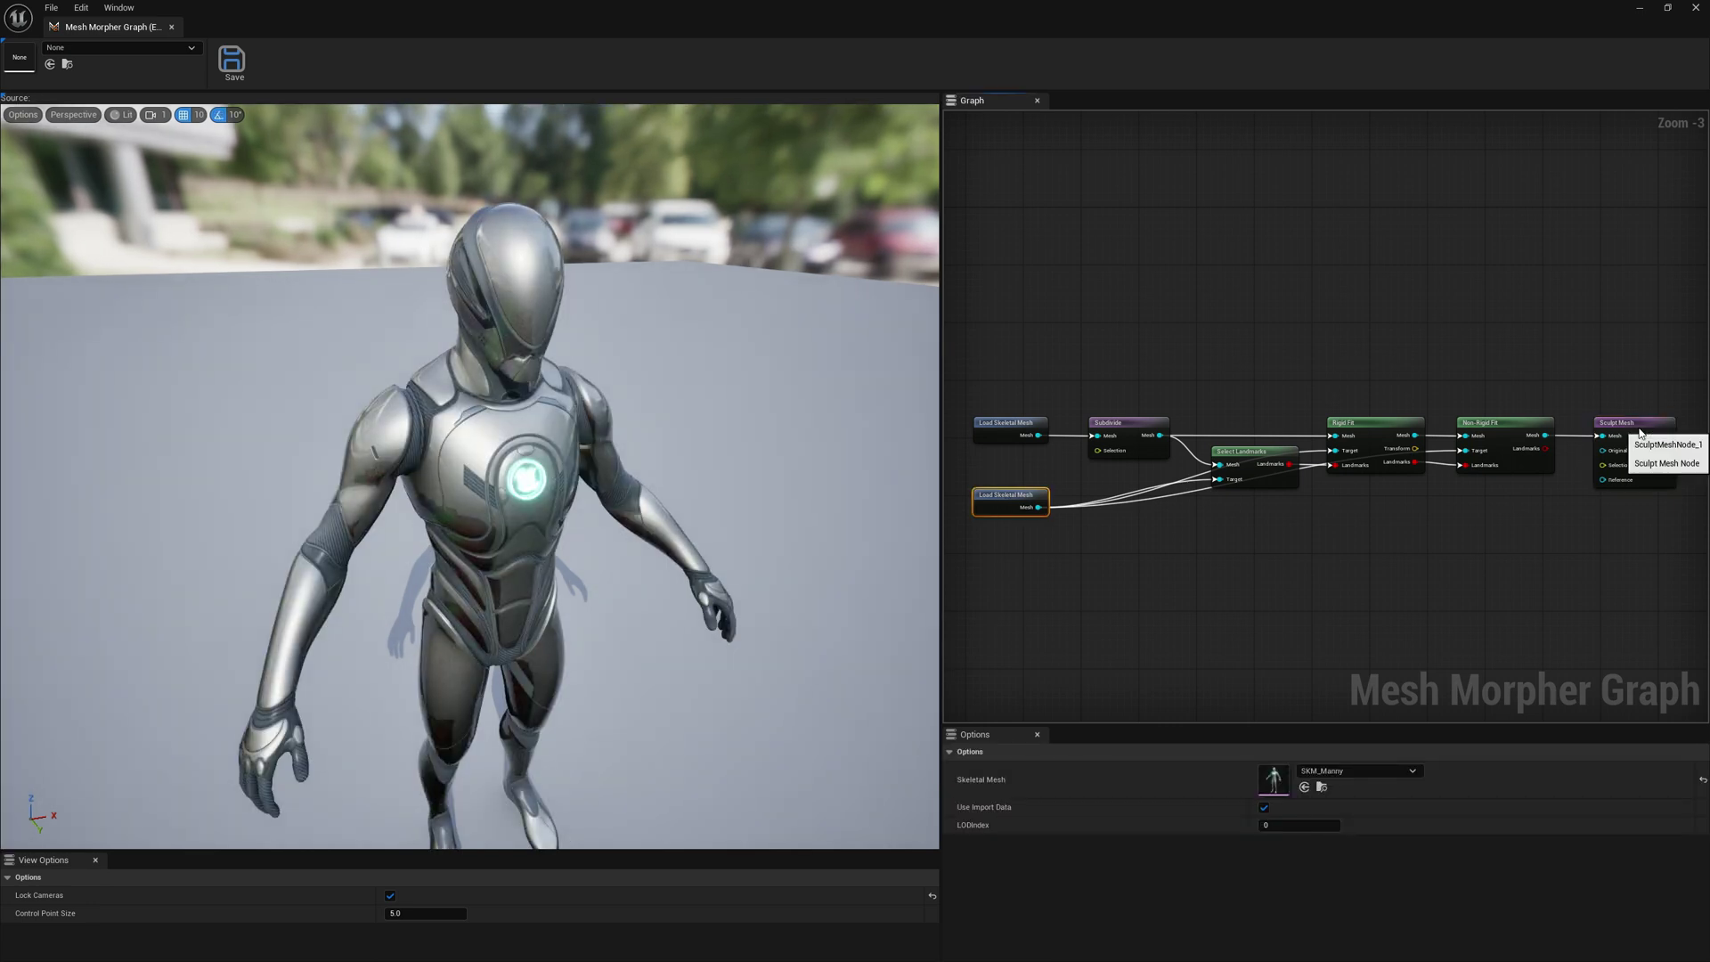
pyautogui.moveTo(1039, 507); pyautogui.dragTo(1619, 487)
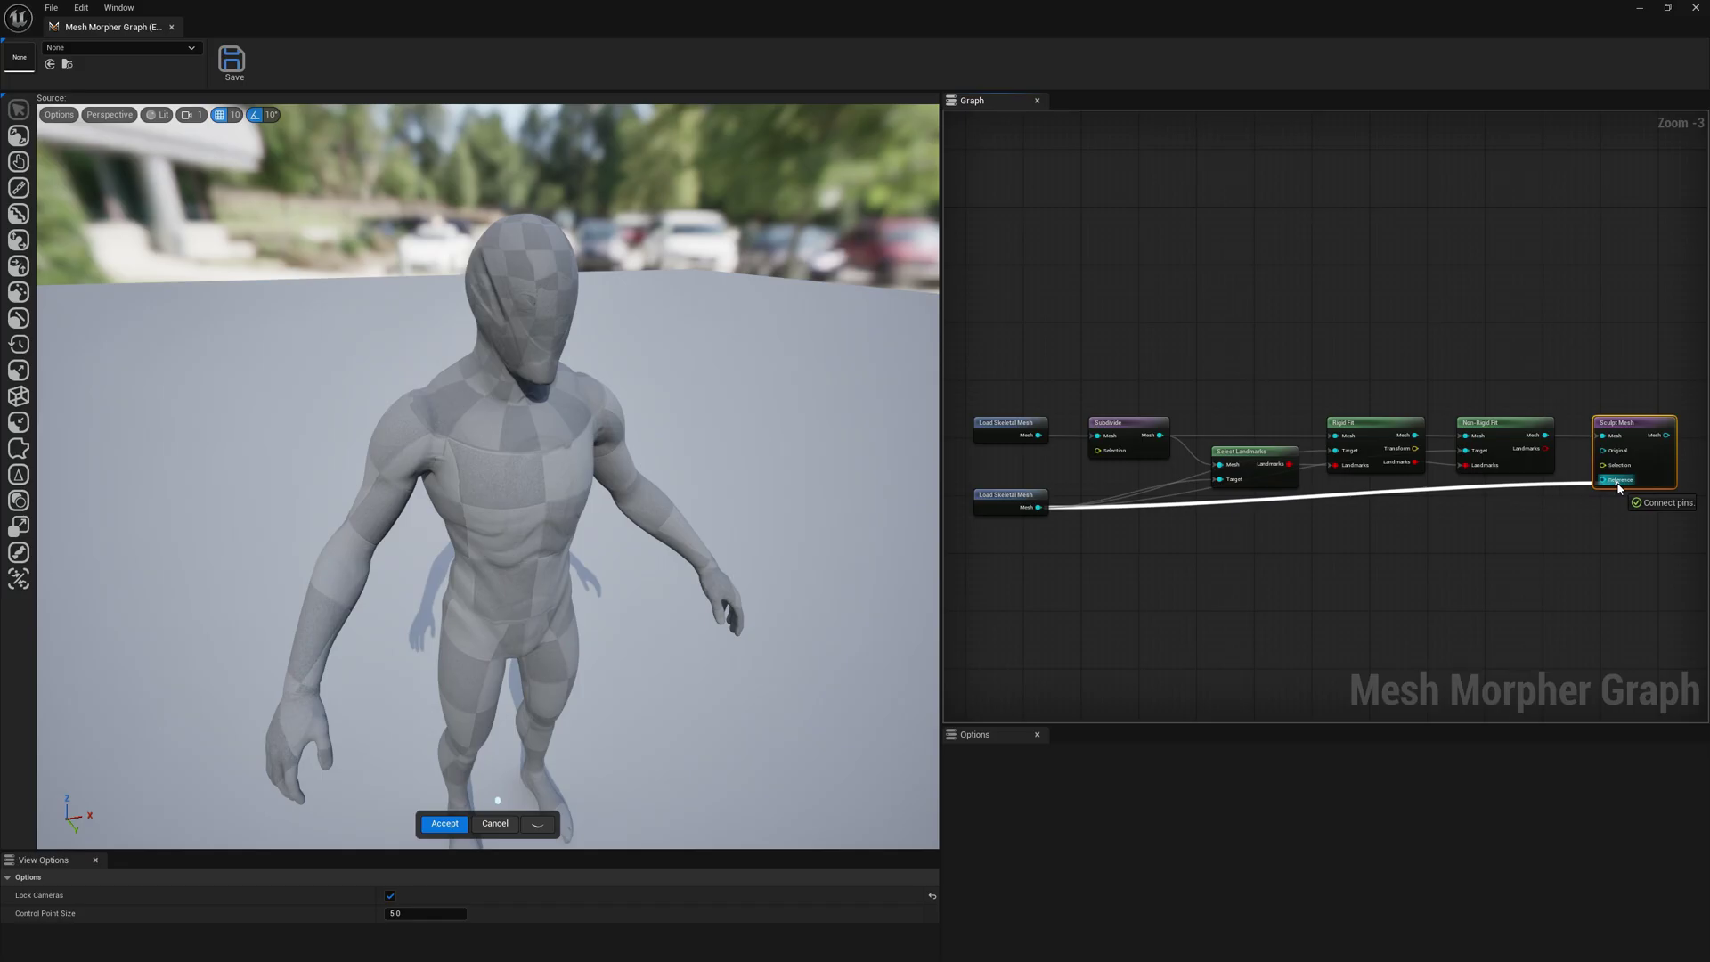
pyautogui.moveTo(1619, 487); pyautogui.dragTo(1621, 486)
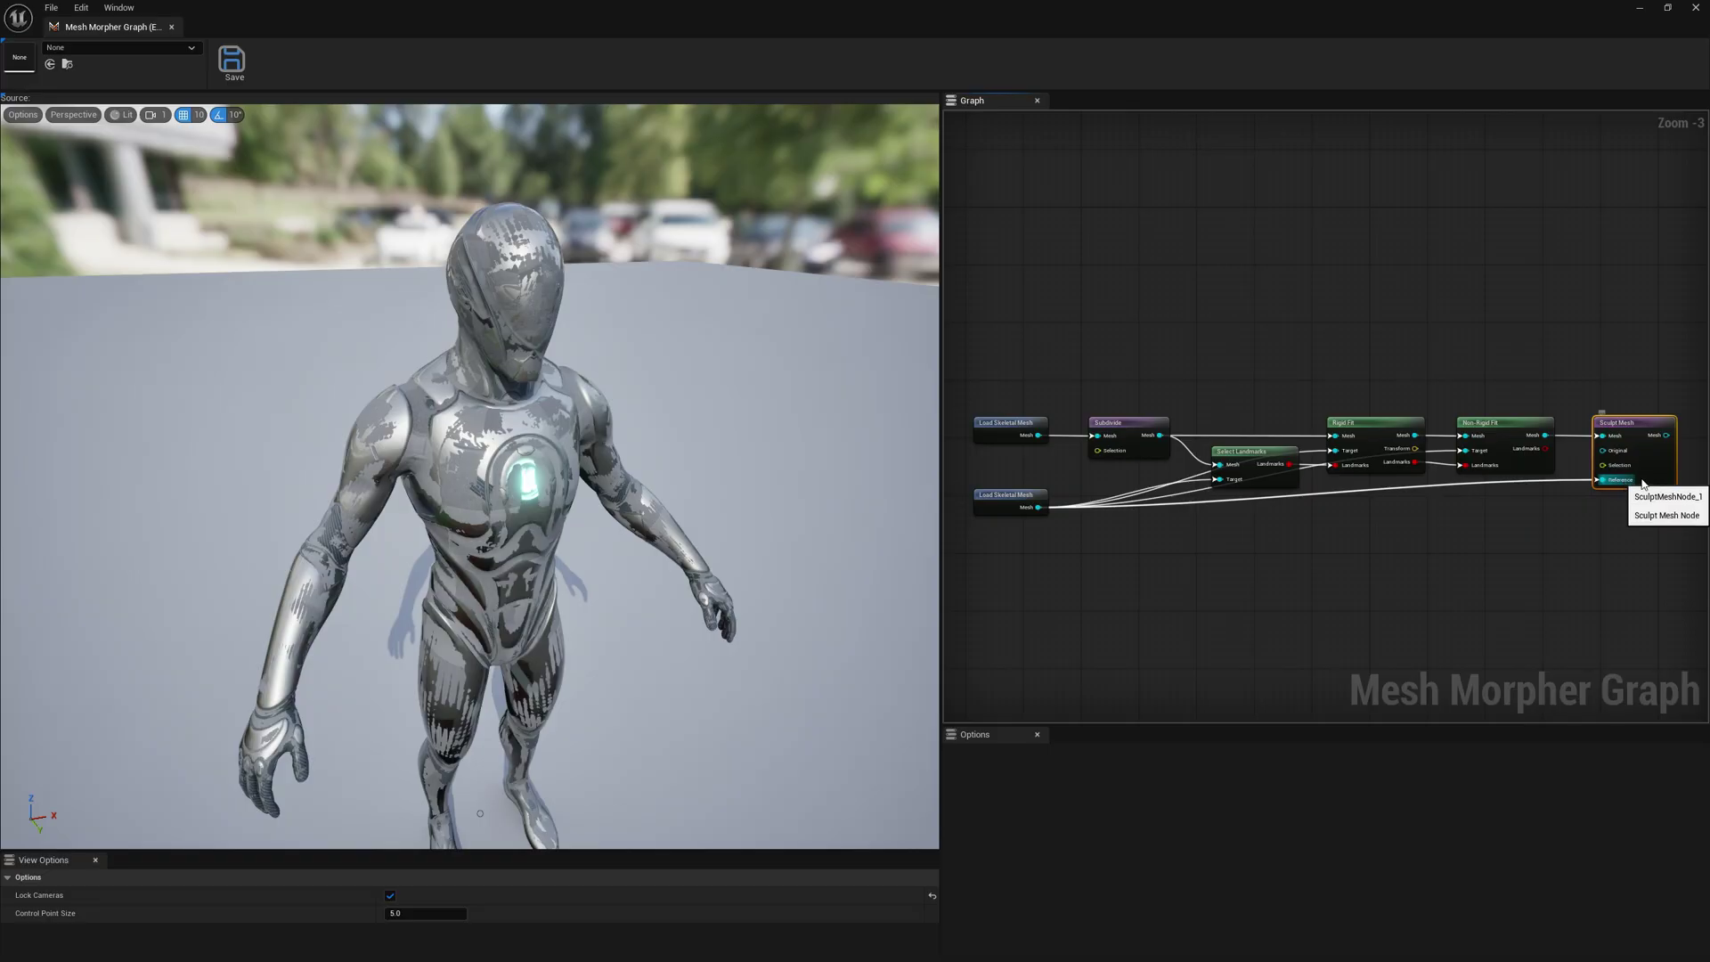
# Step: Enlarge the sculpt brush to about 0.113 and use the Project brush to conform the head, torso and shoulders to the Manny reference
pyautogui.keyDown('alt'); pyautogui.moveTo(710, 414); pyautogui.dragTo(619, 412); pyautogui.keyUp('alt')
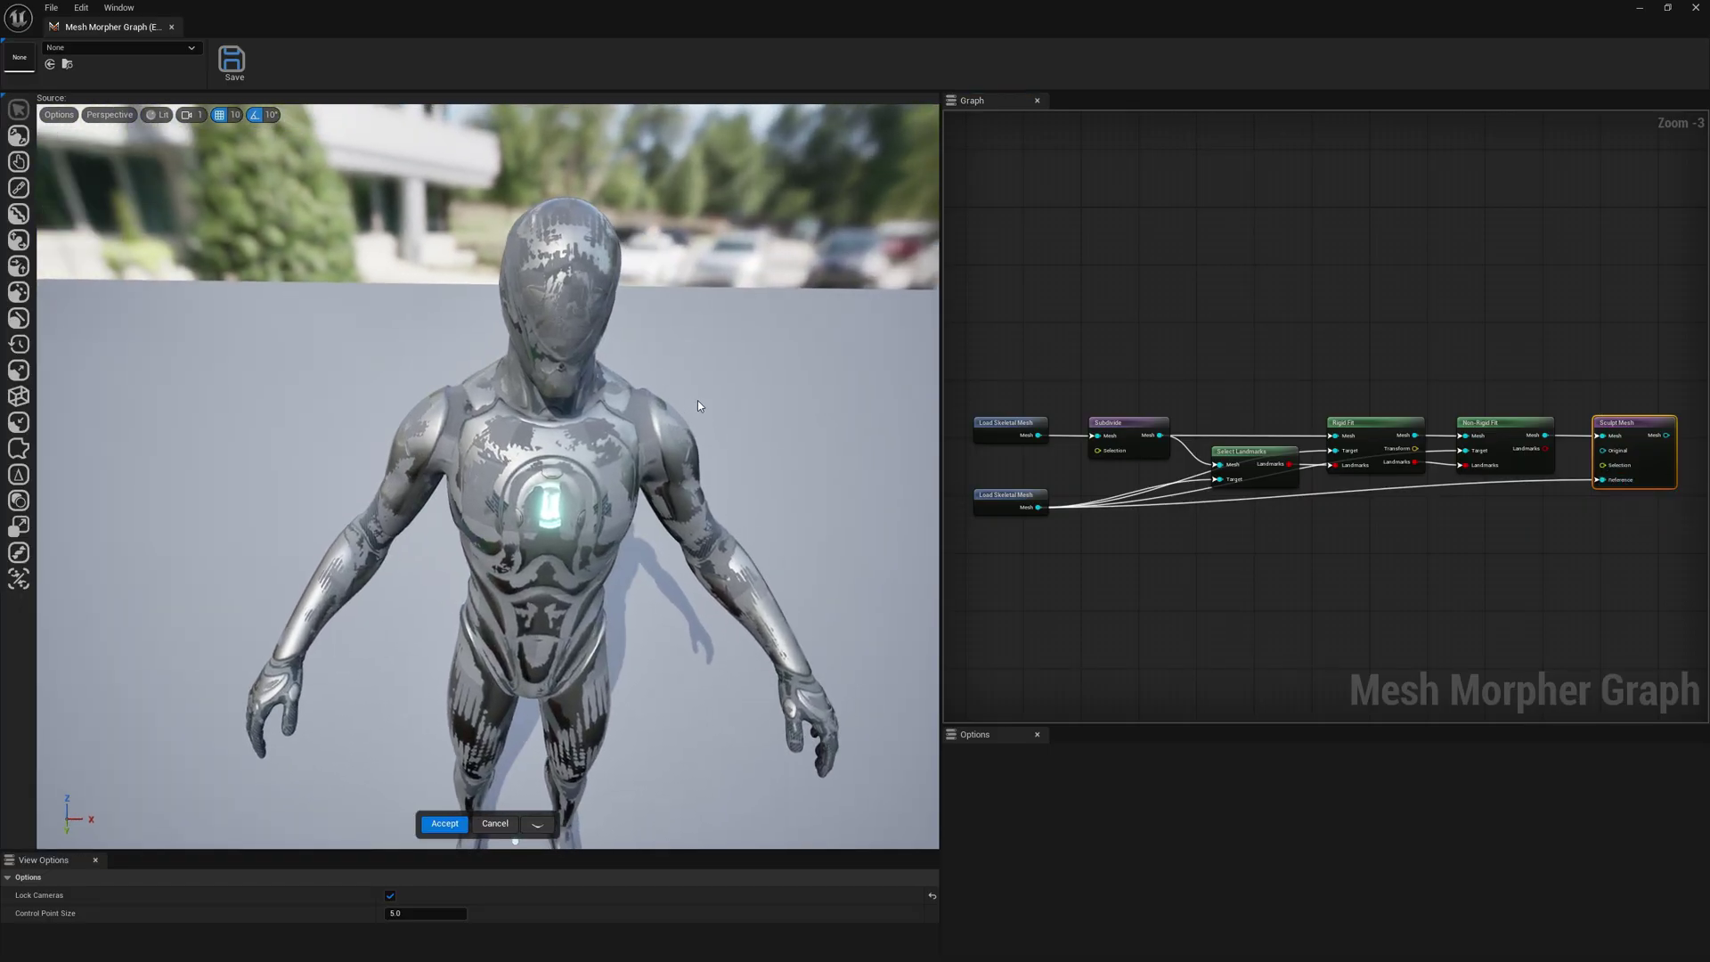
pyautogui.click(20, 136)
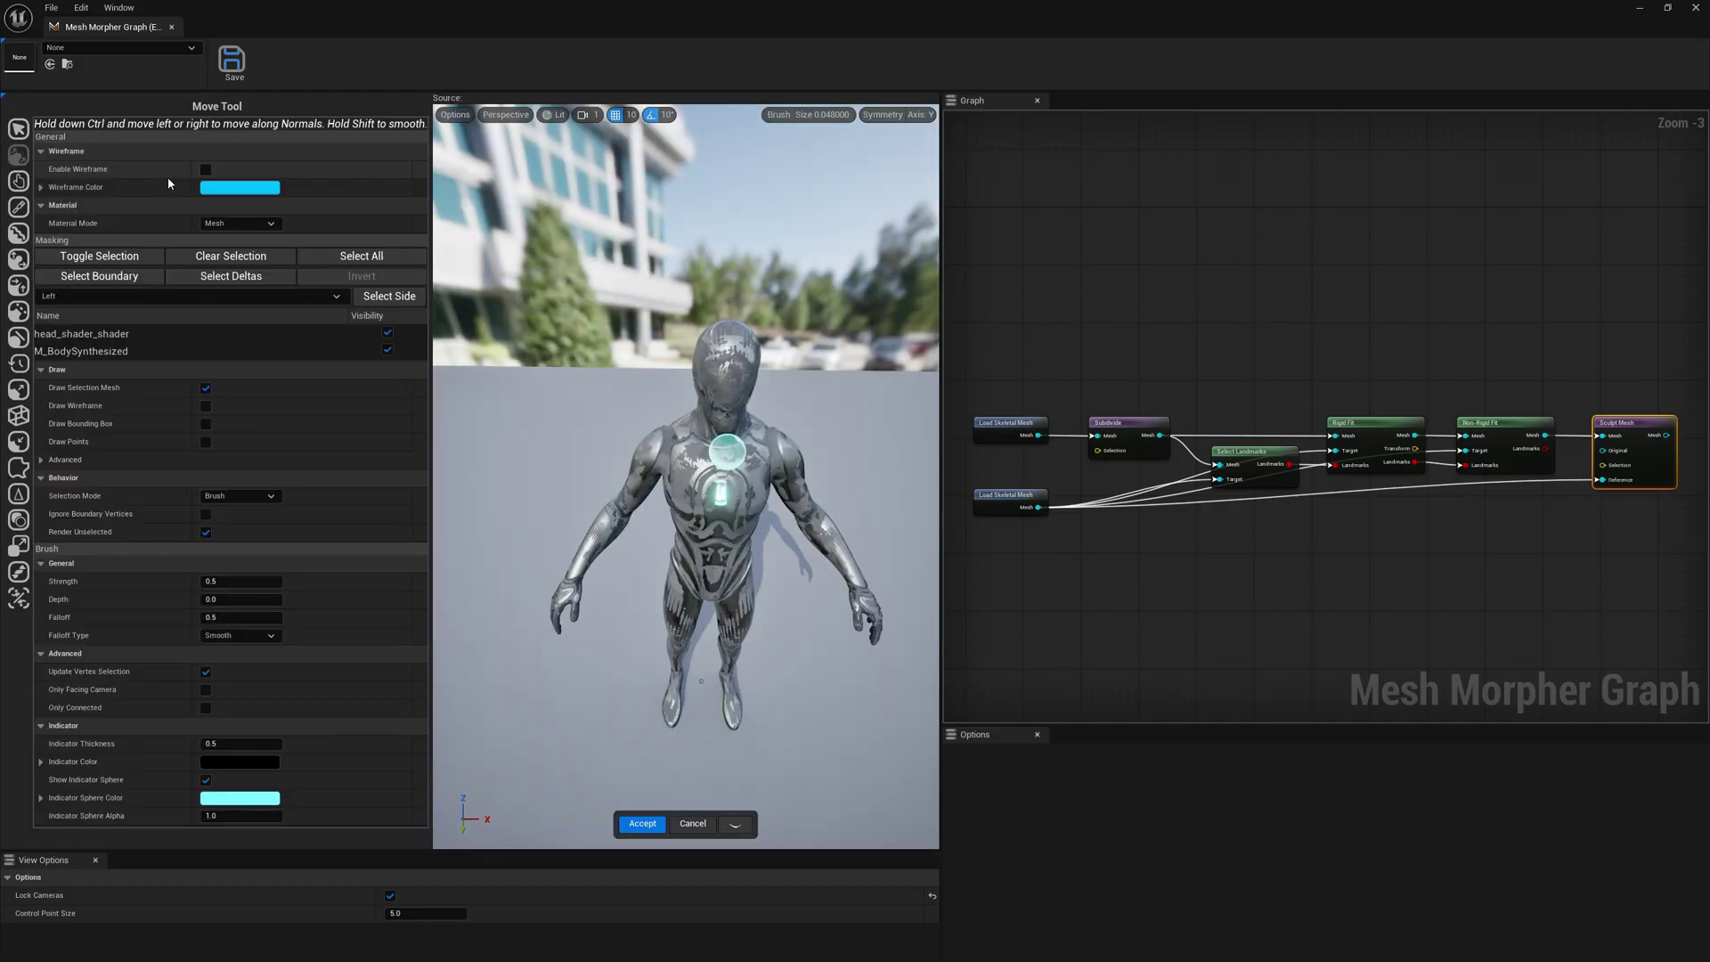
pyautogui.moveTo(701, 463); pyautogui.dragTo(743, 460)
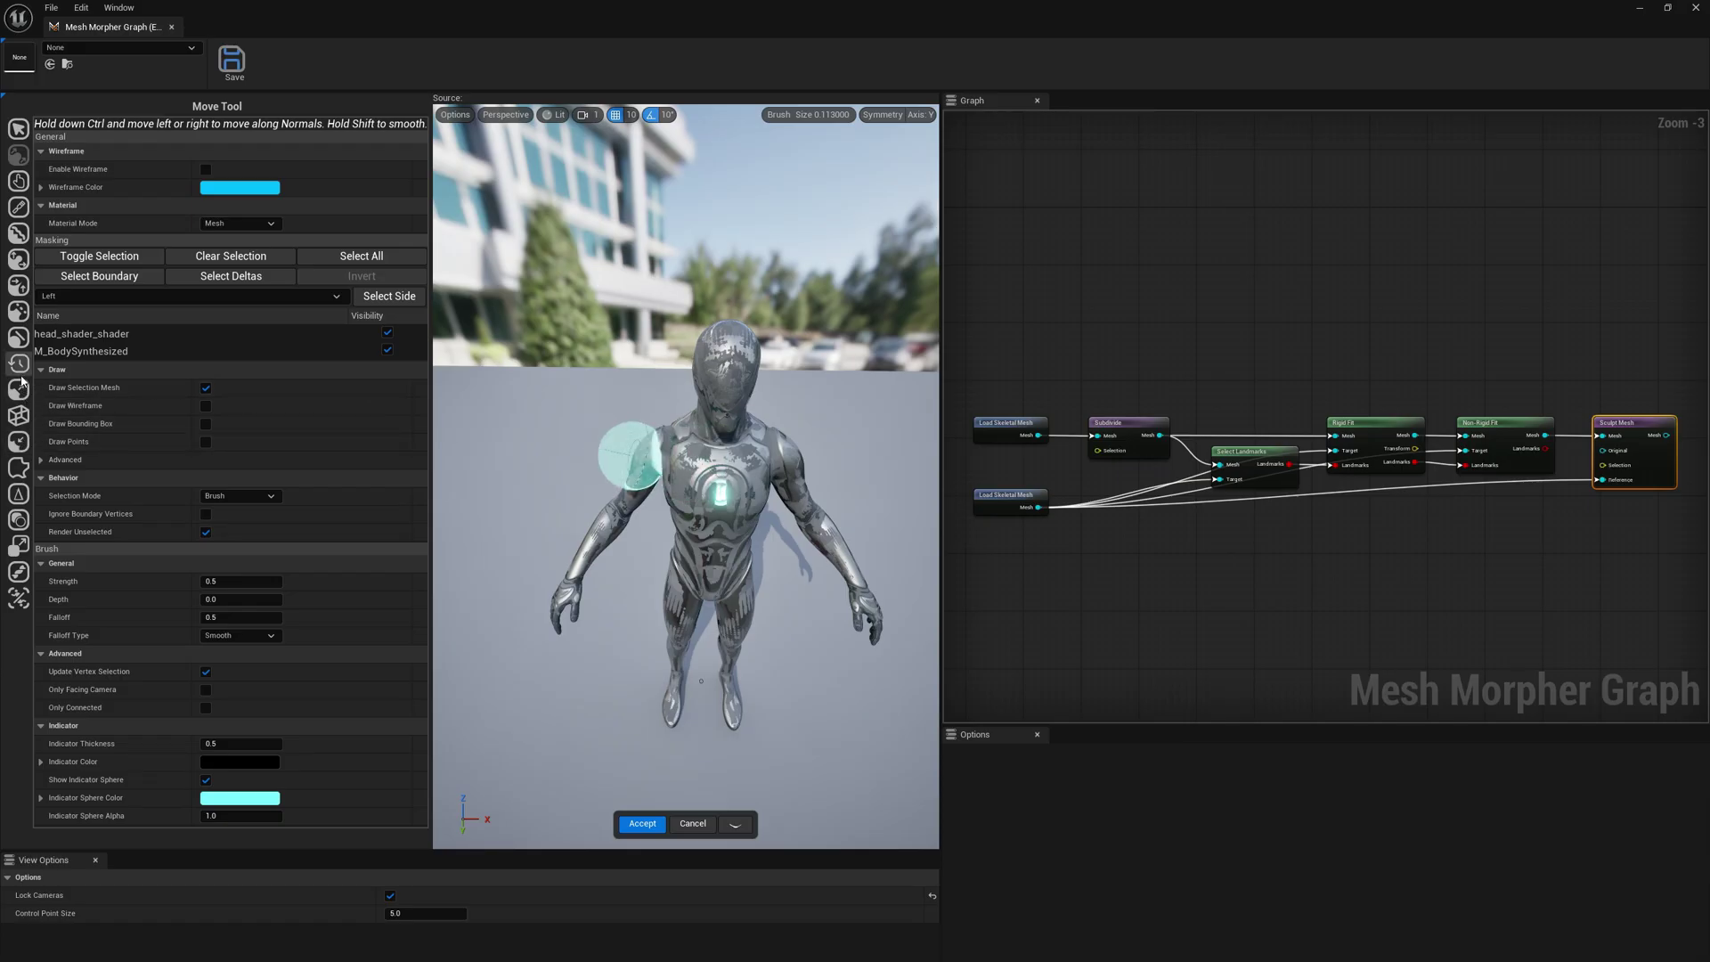
pyautogui.click(18, 447)
pyautogui.scroll(5, 702, 503)
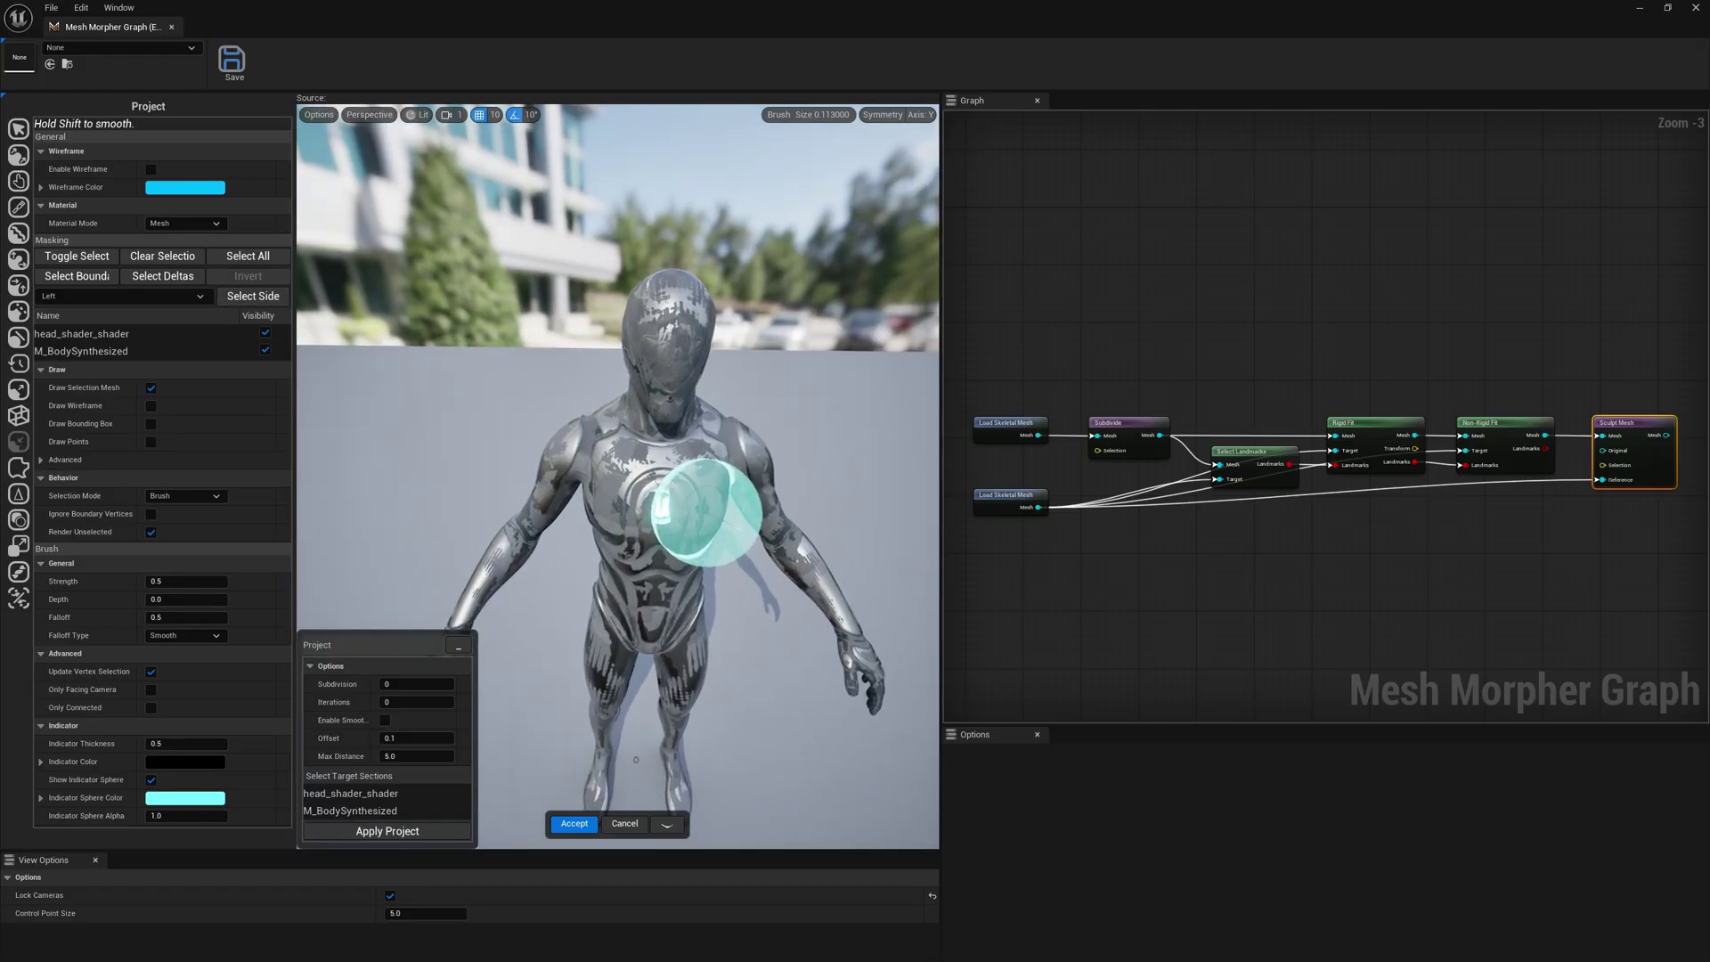
pyautogui.moveTo(677, 303)
pyautogui.mouseDown()
pyautogui.moveTo(732, 310)
pyautogui.moveTo(583, 413)
pyautogui.moveTo(649, 333)
pyautogui.mouseUp()
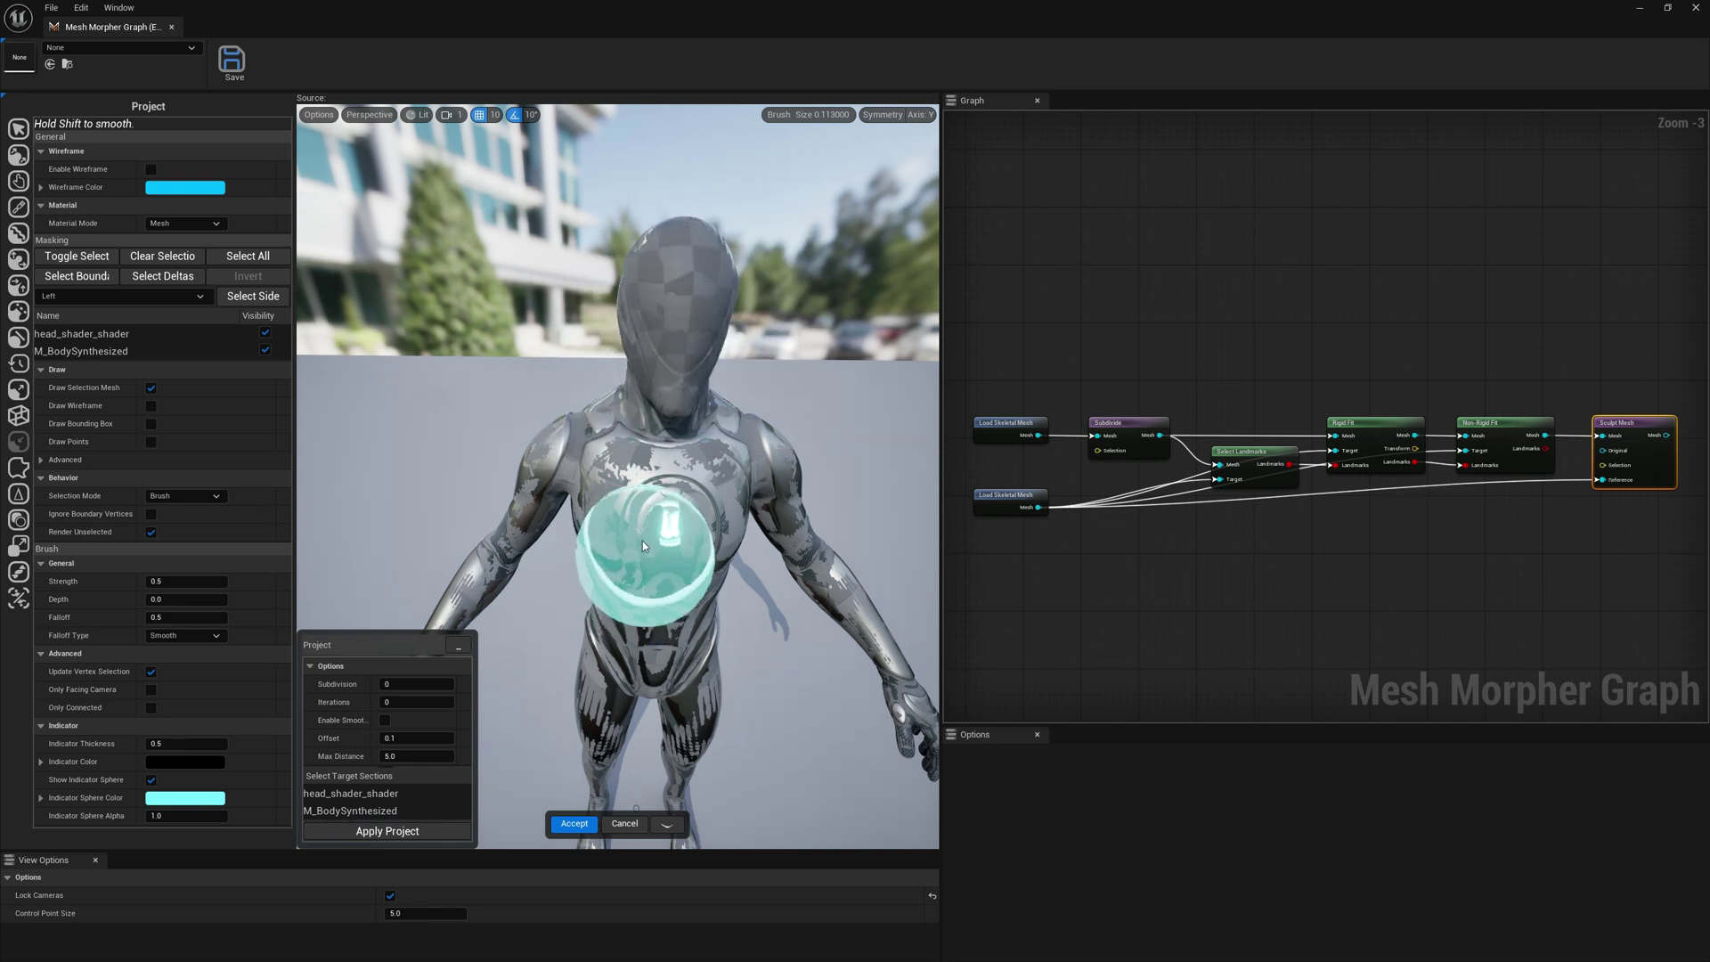
pyautogui.moveTo(692, 500)
pyautogui.mouseDown()
pyautogui.moveTo(718, 496)
pyautogui.moveTo(628, 600)
pyautogui.mouseUp()
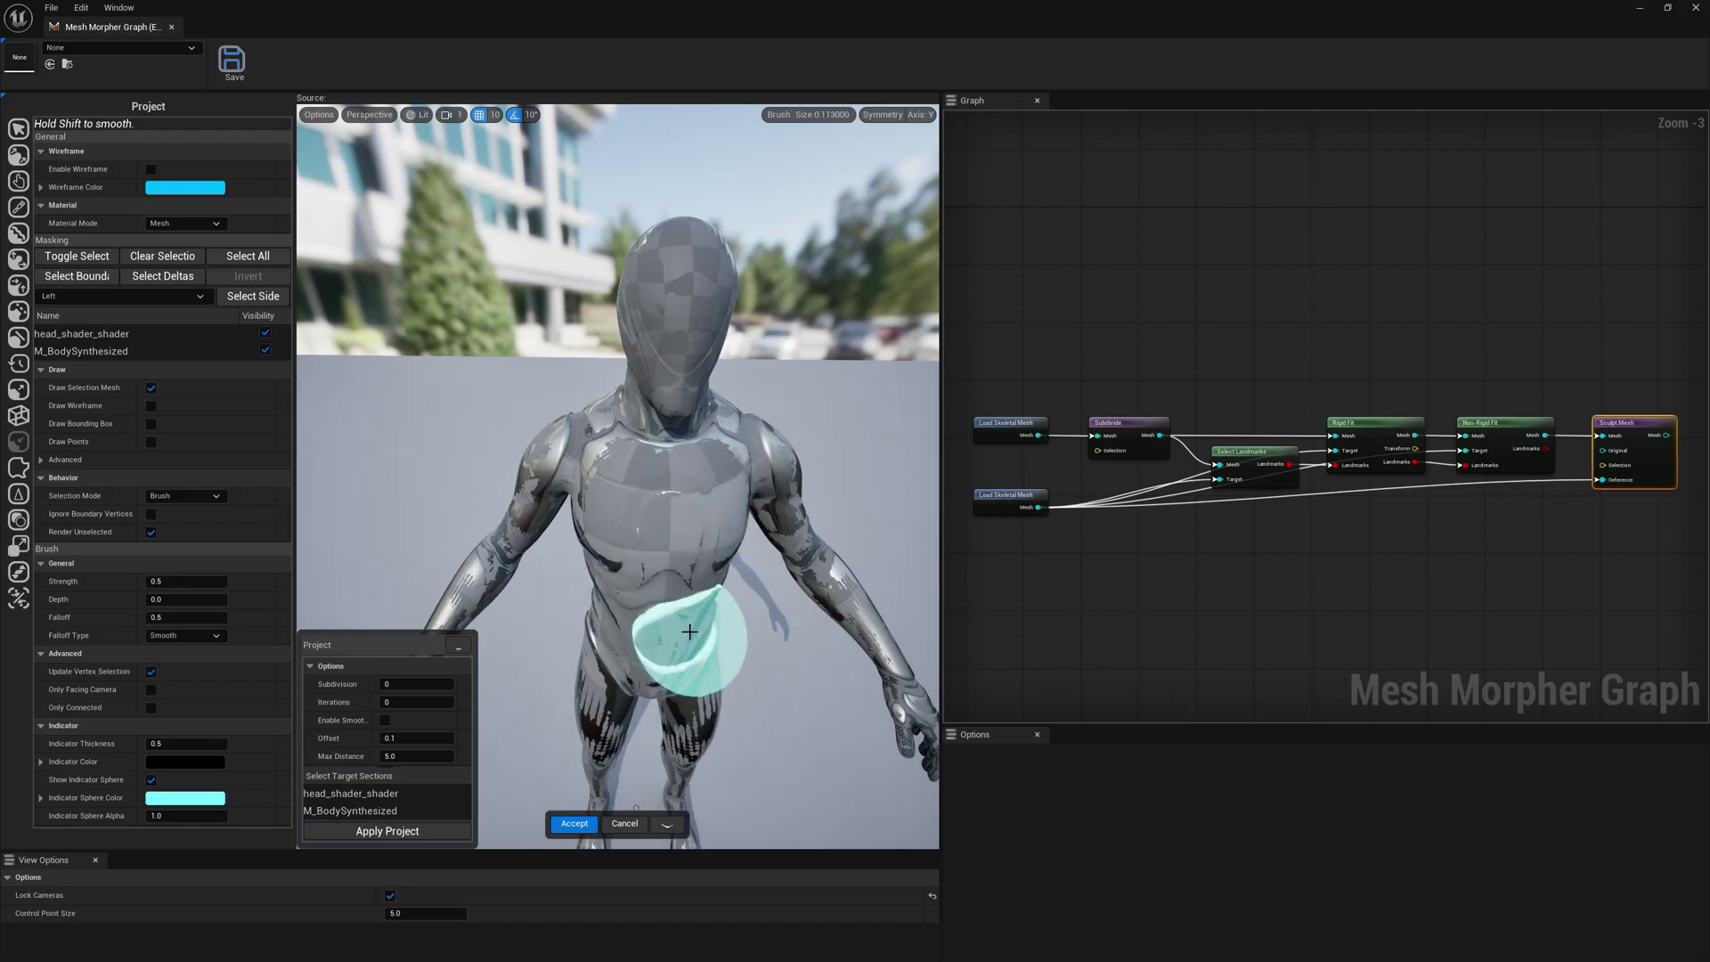
pyautogui.moveTo(666, 513)
pyautogui.keyDown('alt'); pyautogui.mouseDown()
pyautogui.moveTo(698, 468)
pyautogui.moveTo(660, 524)
pyautogui.moveTo(639, 630)
pyautogui.moveTo(753, 634)
pyautogui.moveTo(740, 639)
pyautogui.moveTo(750, 490)
pyautogui.moveTo(567, 418)
pyautogui.mouseUp(); pyautogui.keyUp('alt')
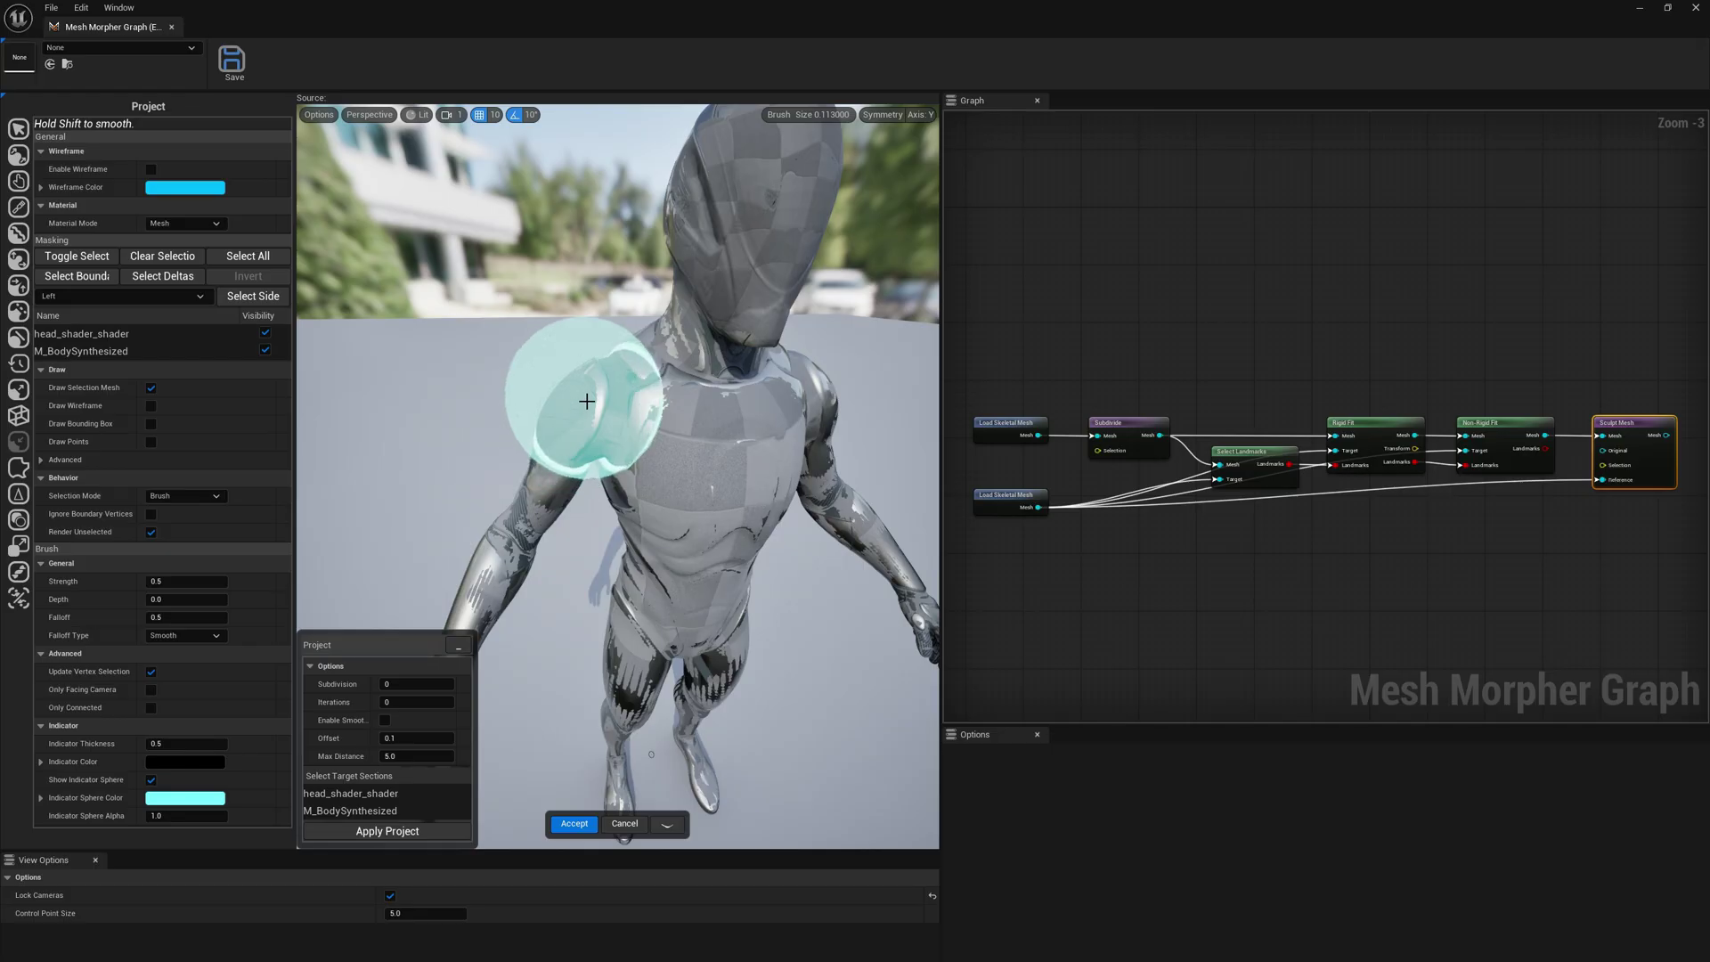
pyautogui.moveTo(759, 403)
pyautogui.keyDown('alt'); pyautogui.mouseDown()
pyautogui.moveTo(668, 415)
pyautogui.moveTo(732, 414)
pyautogui.mouseUp(); pyautogui.keyUp('alt')
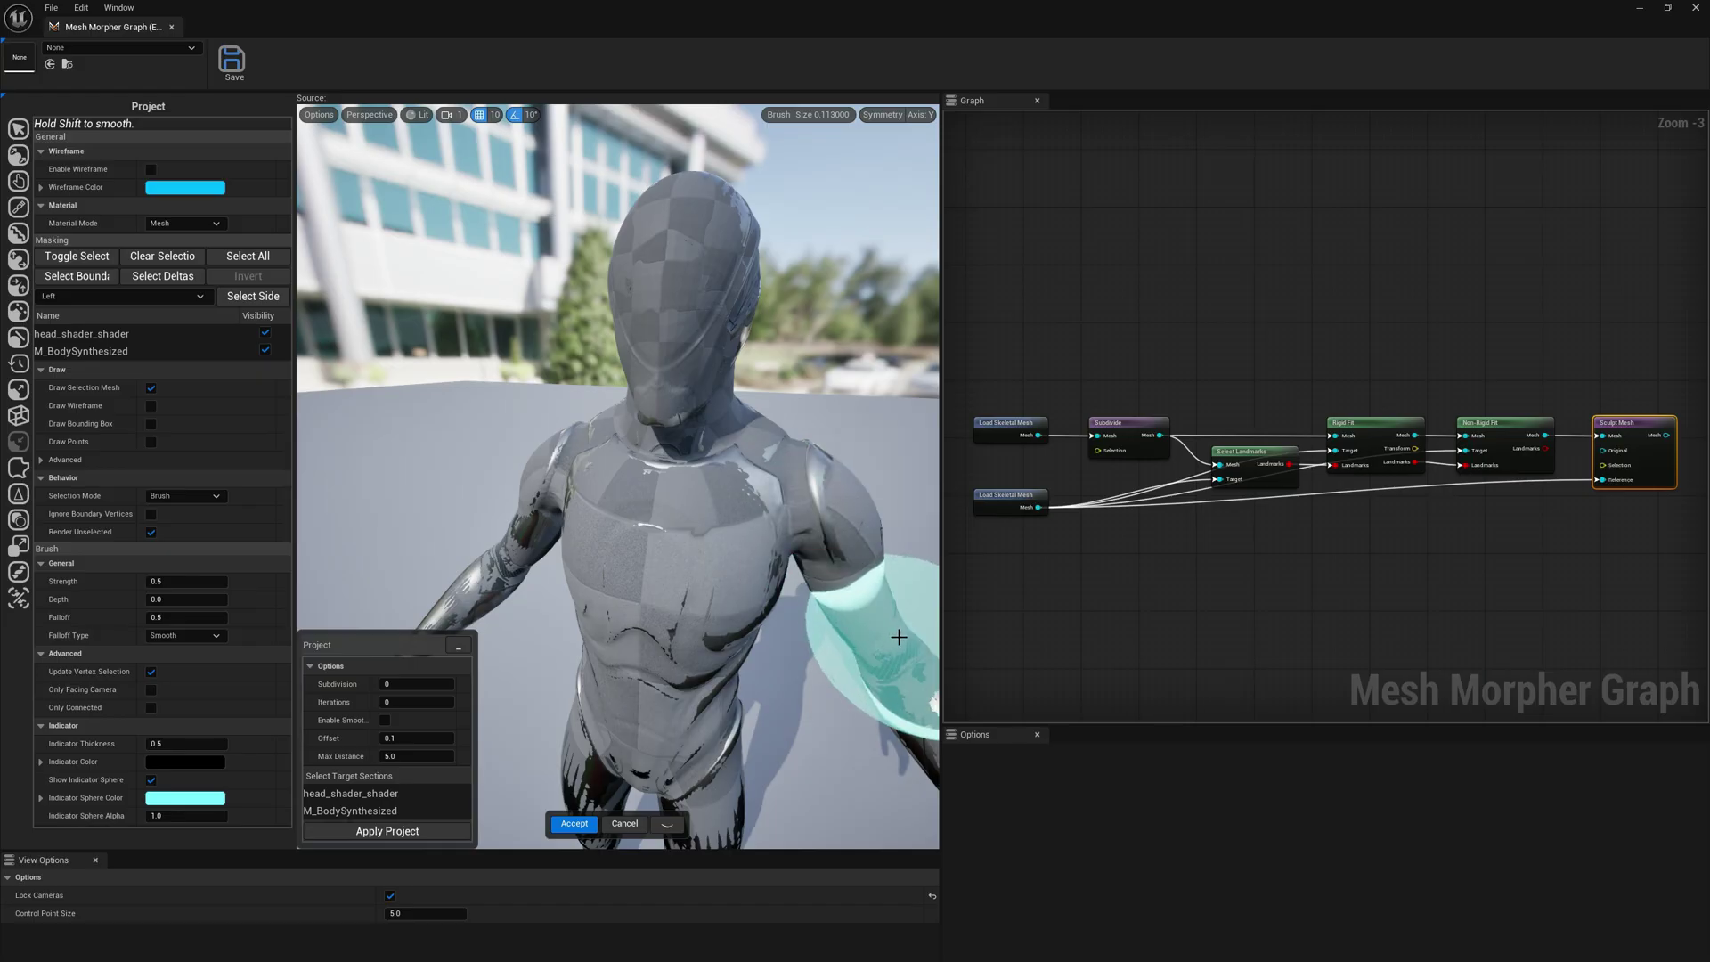
pyautogui.keyDown('alt'); pyautogui.moveTo(837, 642); pyautogui.dragTo(698, 707); pyautogui.keyUp('alt')
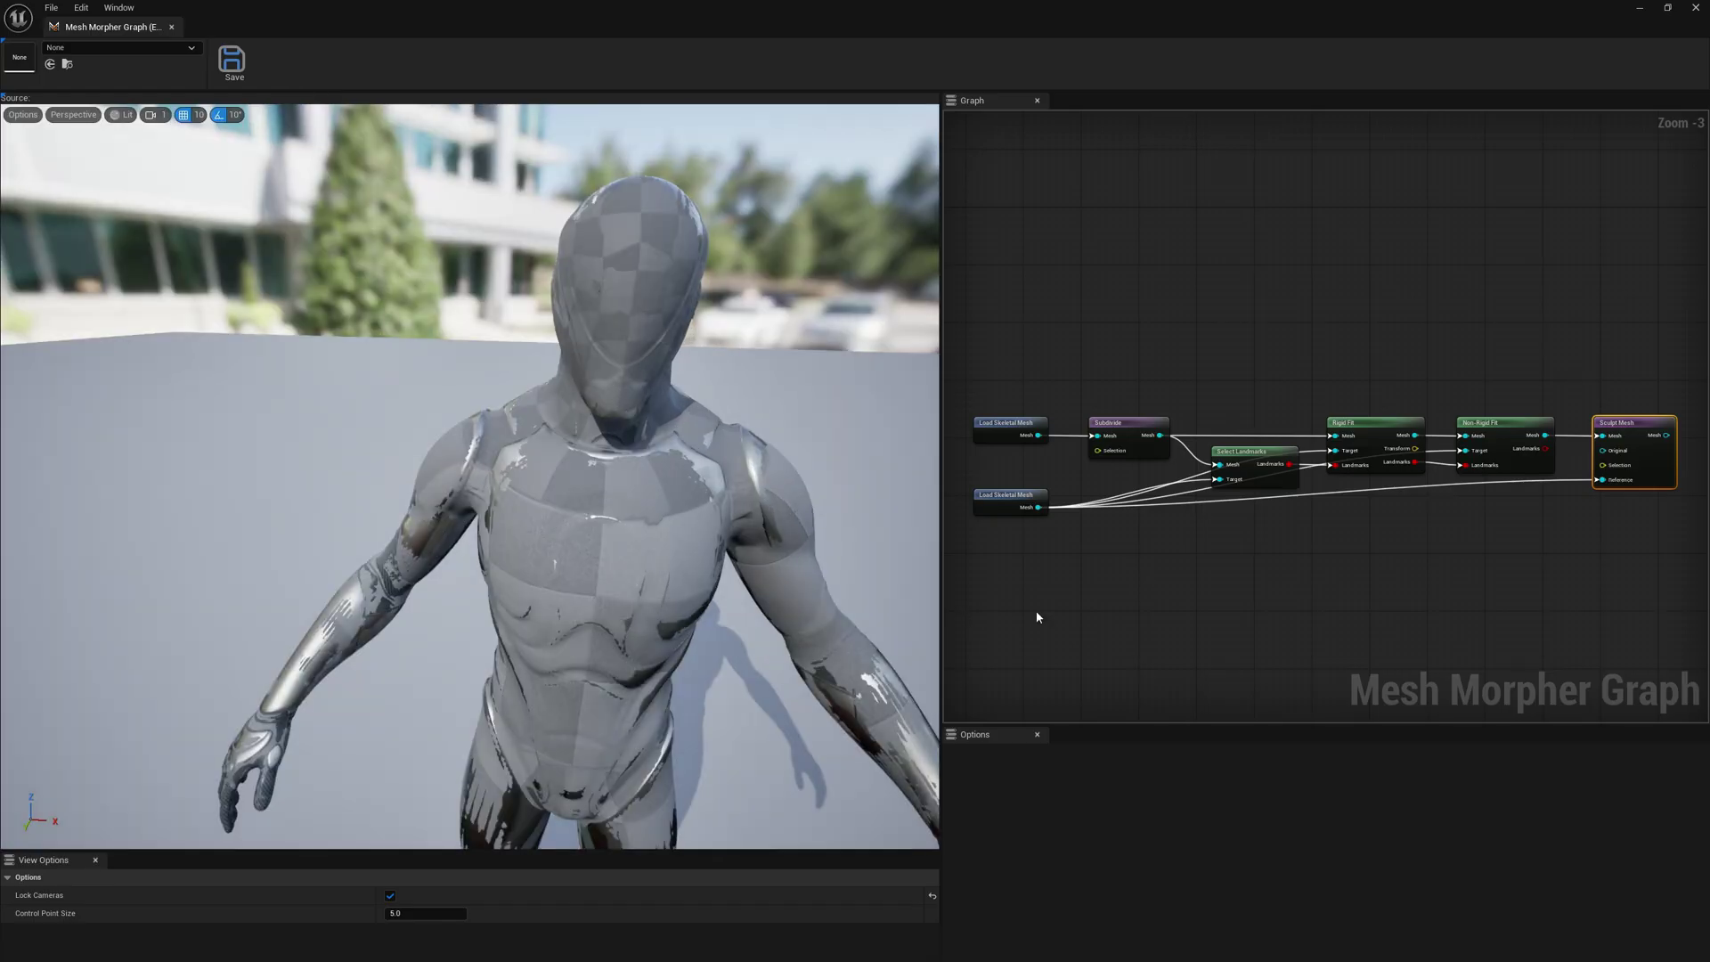
# Step: Add an Apply Deltas node below Sculpt Mesh, feeding the original character mesh into Mesh and the subdivided mesh into Target
pyautogui.moveTo(1229, 631)
pyautogui.mouseDown(button='right')
pyautogui.moveTo(1231, 601)
pyautogui.moveTo(1195, 615)
pyautogui.mouseUp(button='right')
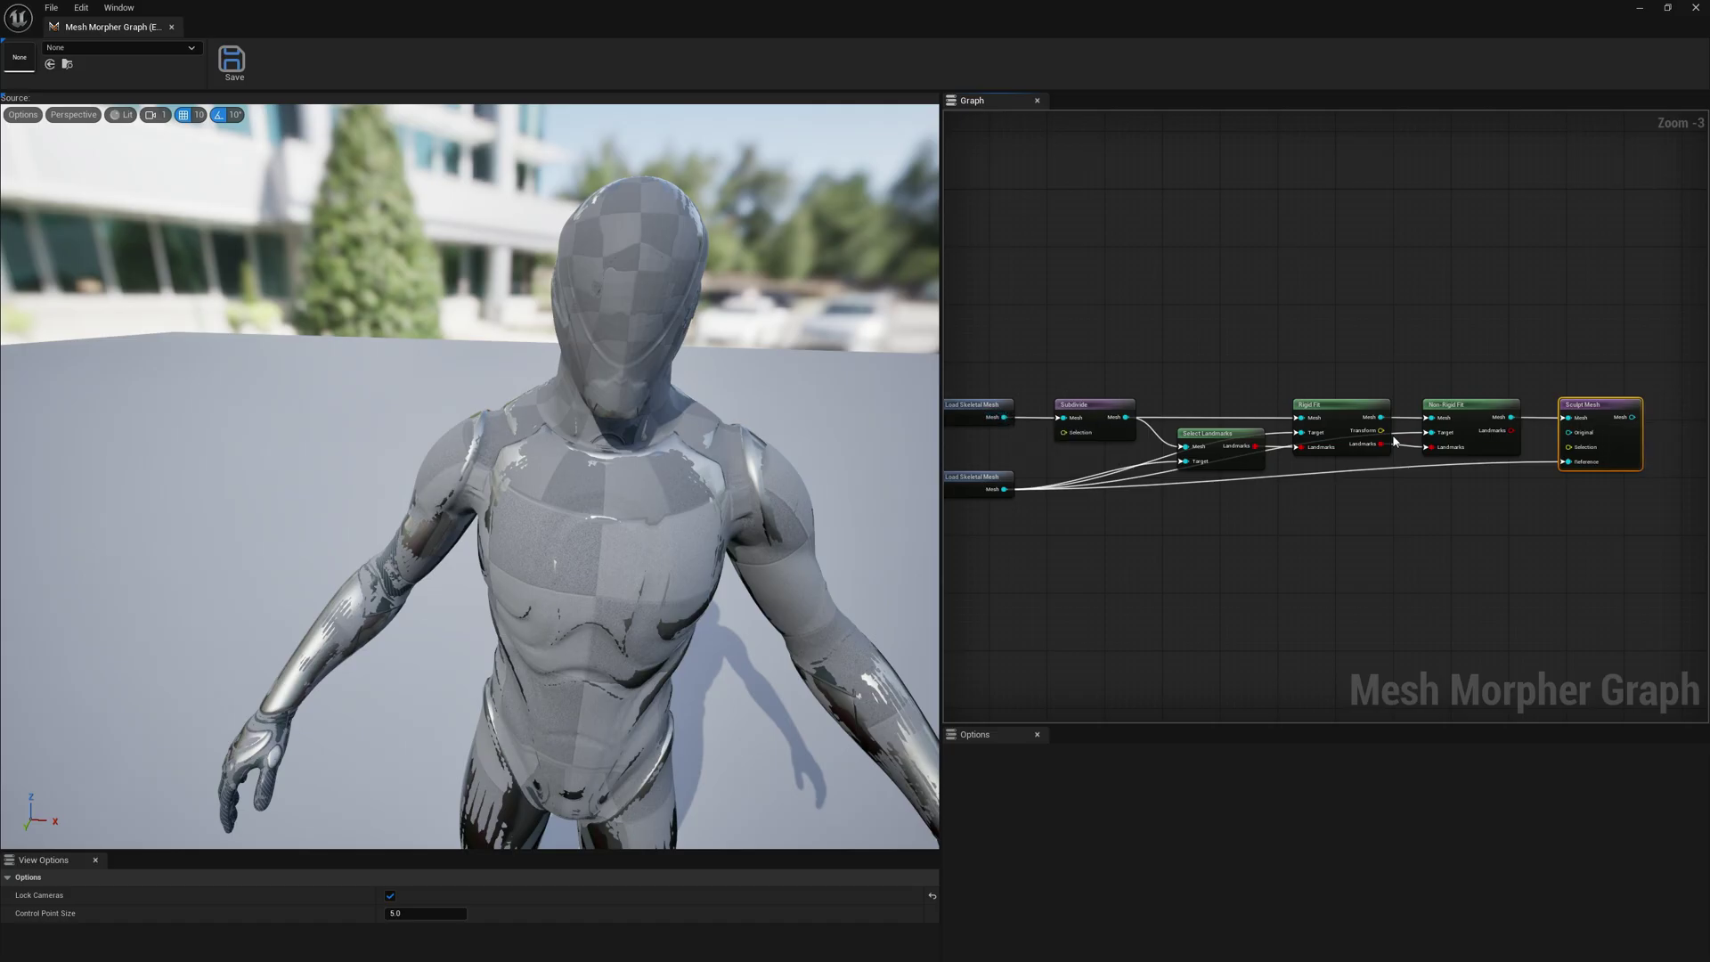
pyautogui.click(982, 408)
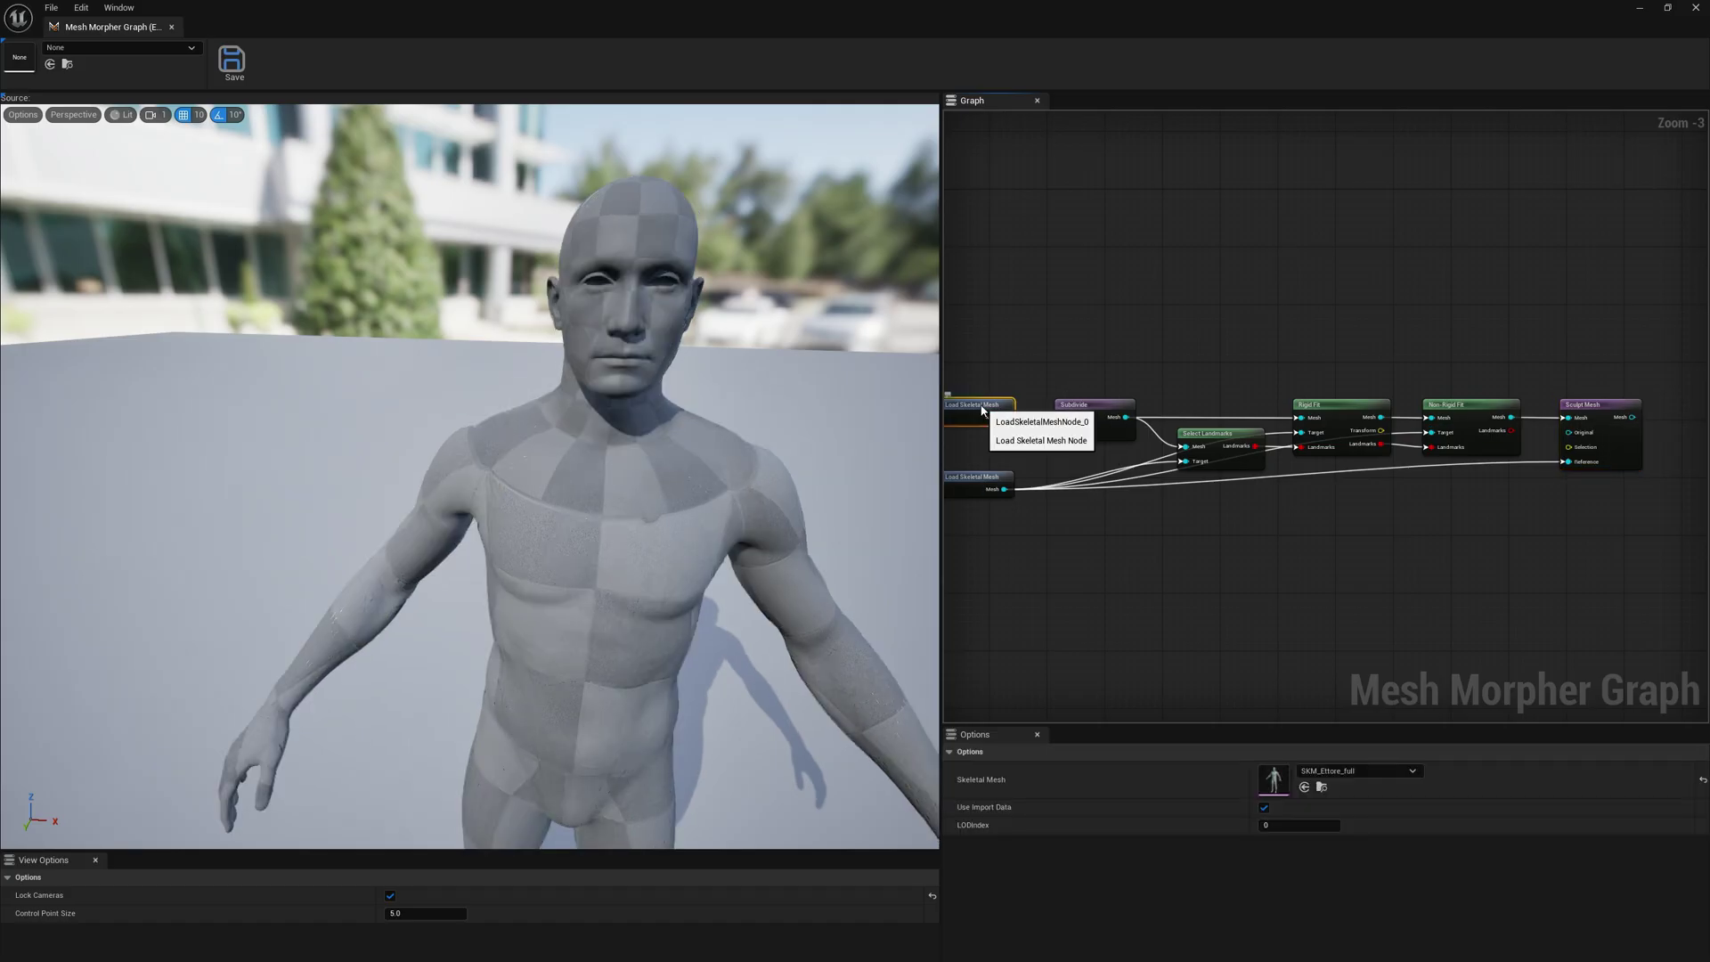
pyautogui.moveTo(1042, 393)
pyautogui.mouseDown(button='right')
pyautogui.moveTo(1042, 332)
pyautogui.moveTo(1055, 373)
pyautogui.mouseUp(button='right')
pyautogui.moveTo(1007, 384); pyautogui.dragTo(1551, 562)
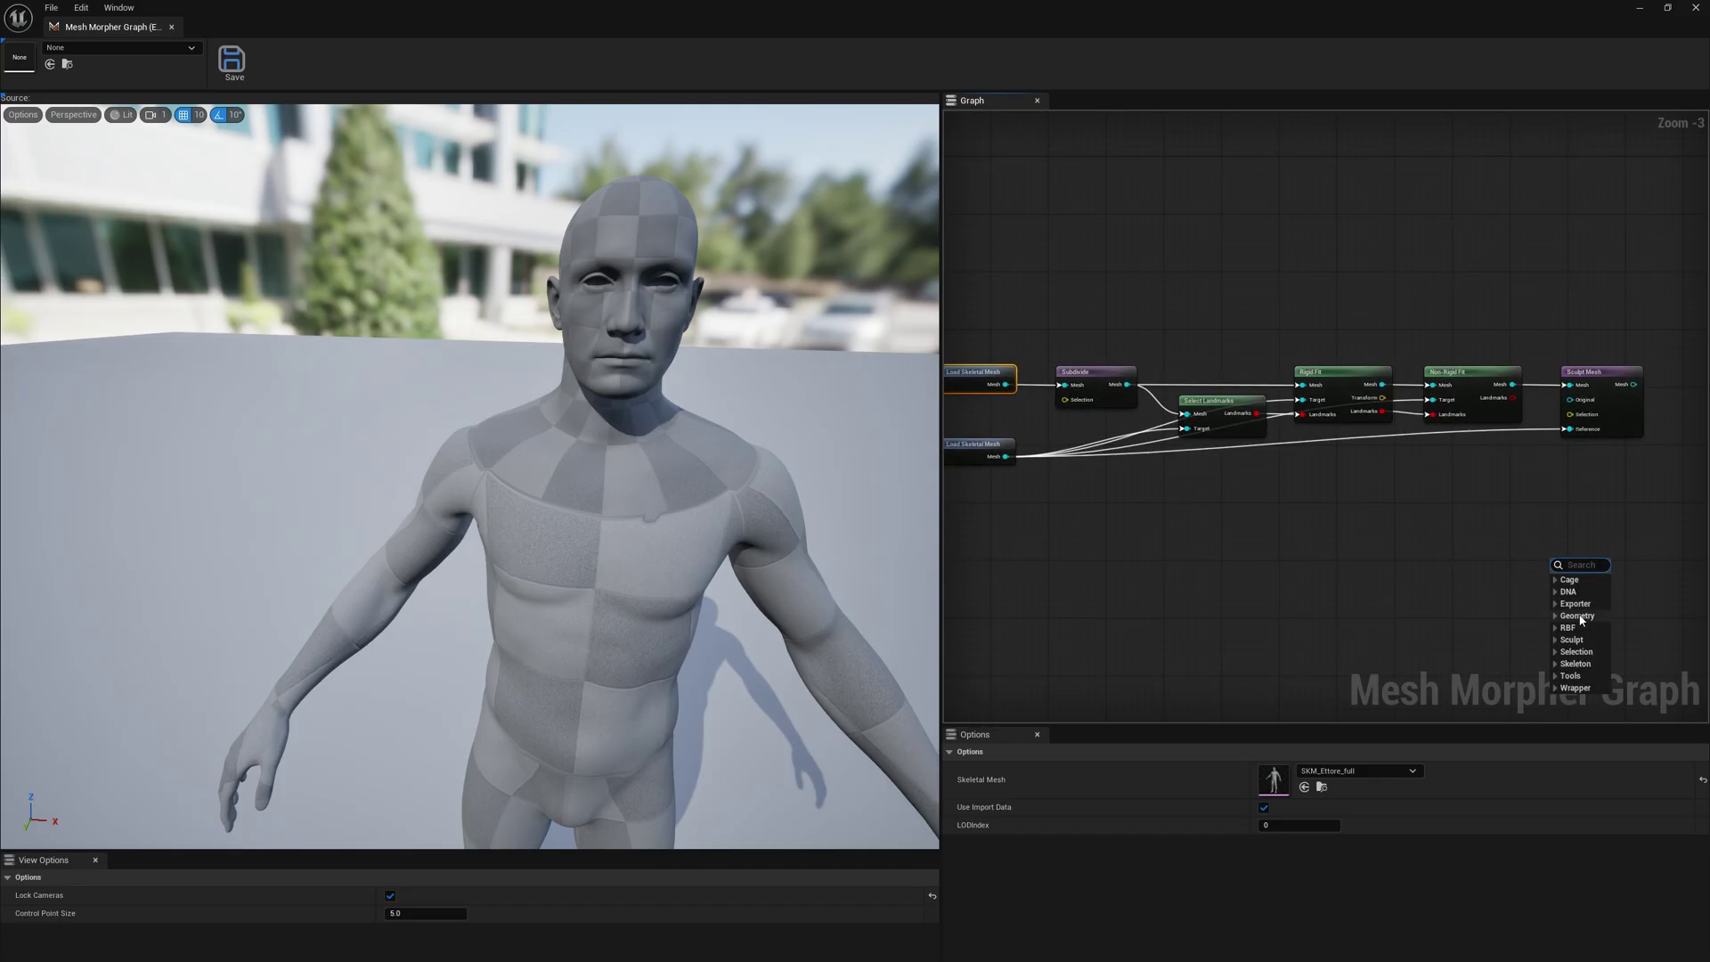
pyautogui.click(1558, 677)
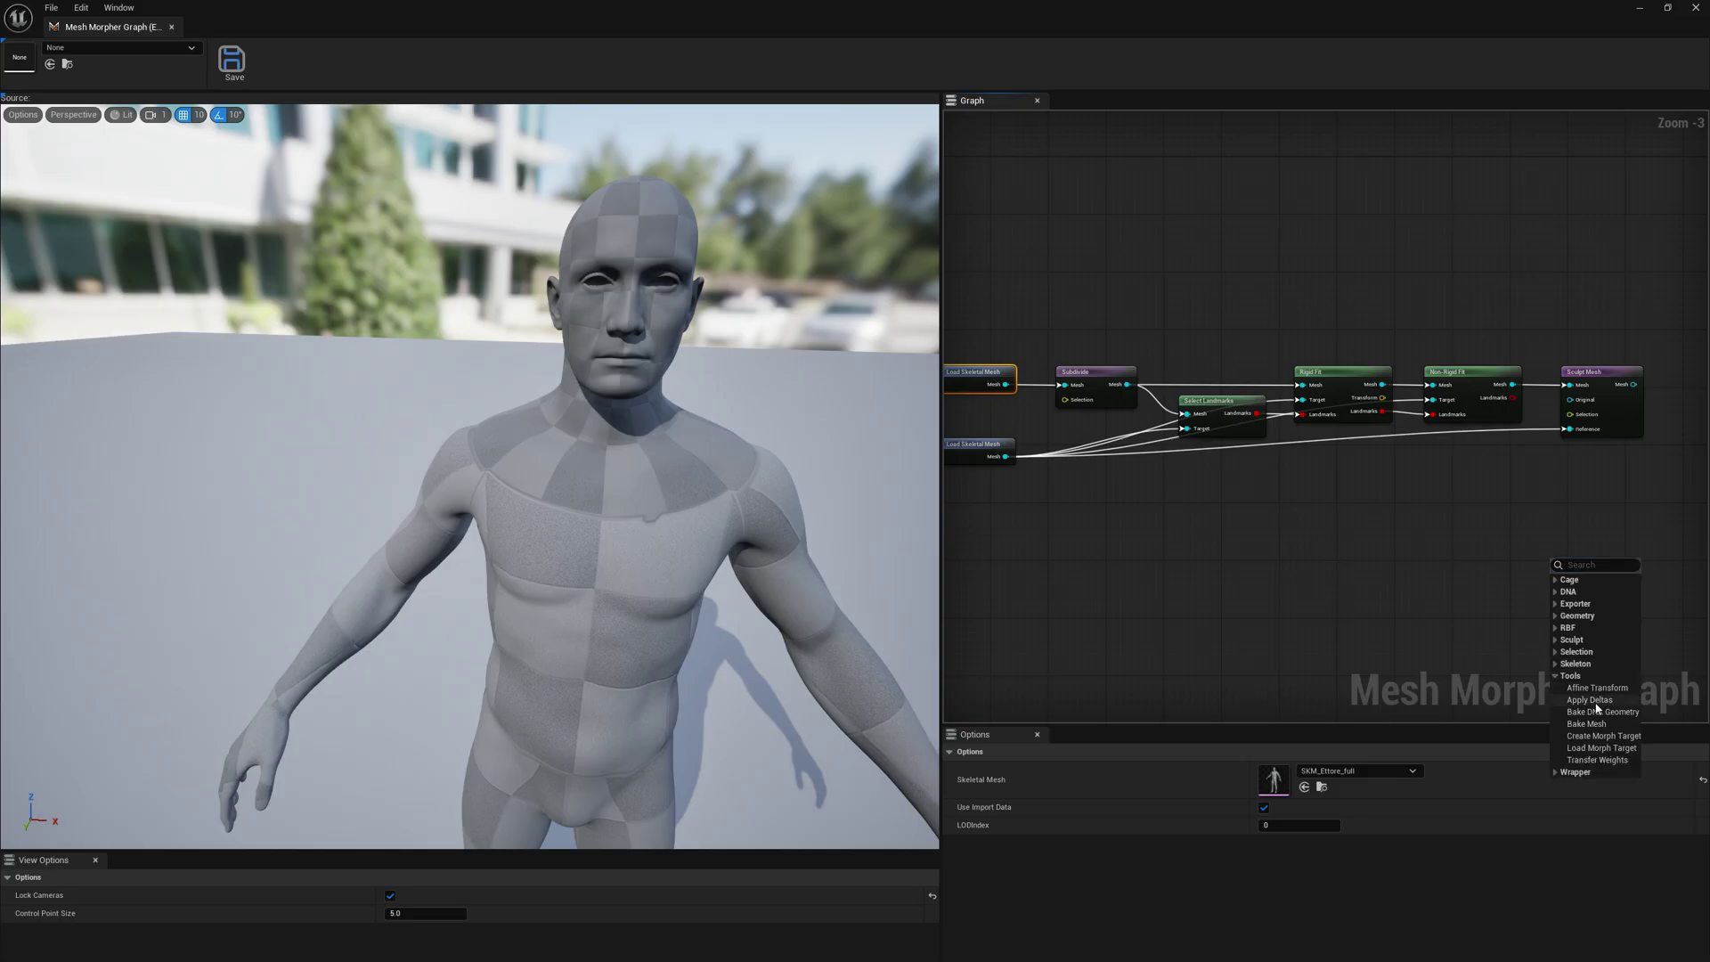
pyautogui.click(1594, 701)
pyautogui.moveTo(1586, 565); pyautogui.dragTo(1378, 555)
pyautogui.moveTo(1127, 385); pyautogui.dragTo(1599, 550)
pyautogui.moveTo(1625, 504); pyautogui.dragTo(1343, 470, button='right')
pyautogui.moveTo(1307, 520); pyautogui.dragTo(1402, 468)
# Step: Connect the Sculpt Mesh output to the MorphedTarget input of the Apply Deltas node and show that node's options
pyautogui.moveTo(1353, 352)
pyautogui.mouseDown()
pyautogui.moveTo(1392, 505)
pyautogui.moveTo(1317, 399)
pyautogui.moveTo(1420, 403)
pyautogui.mouseUp()
pyautogui.click(1298, 309)
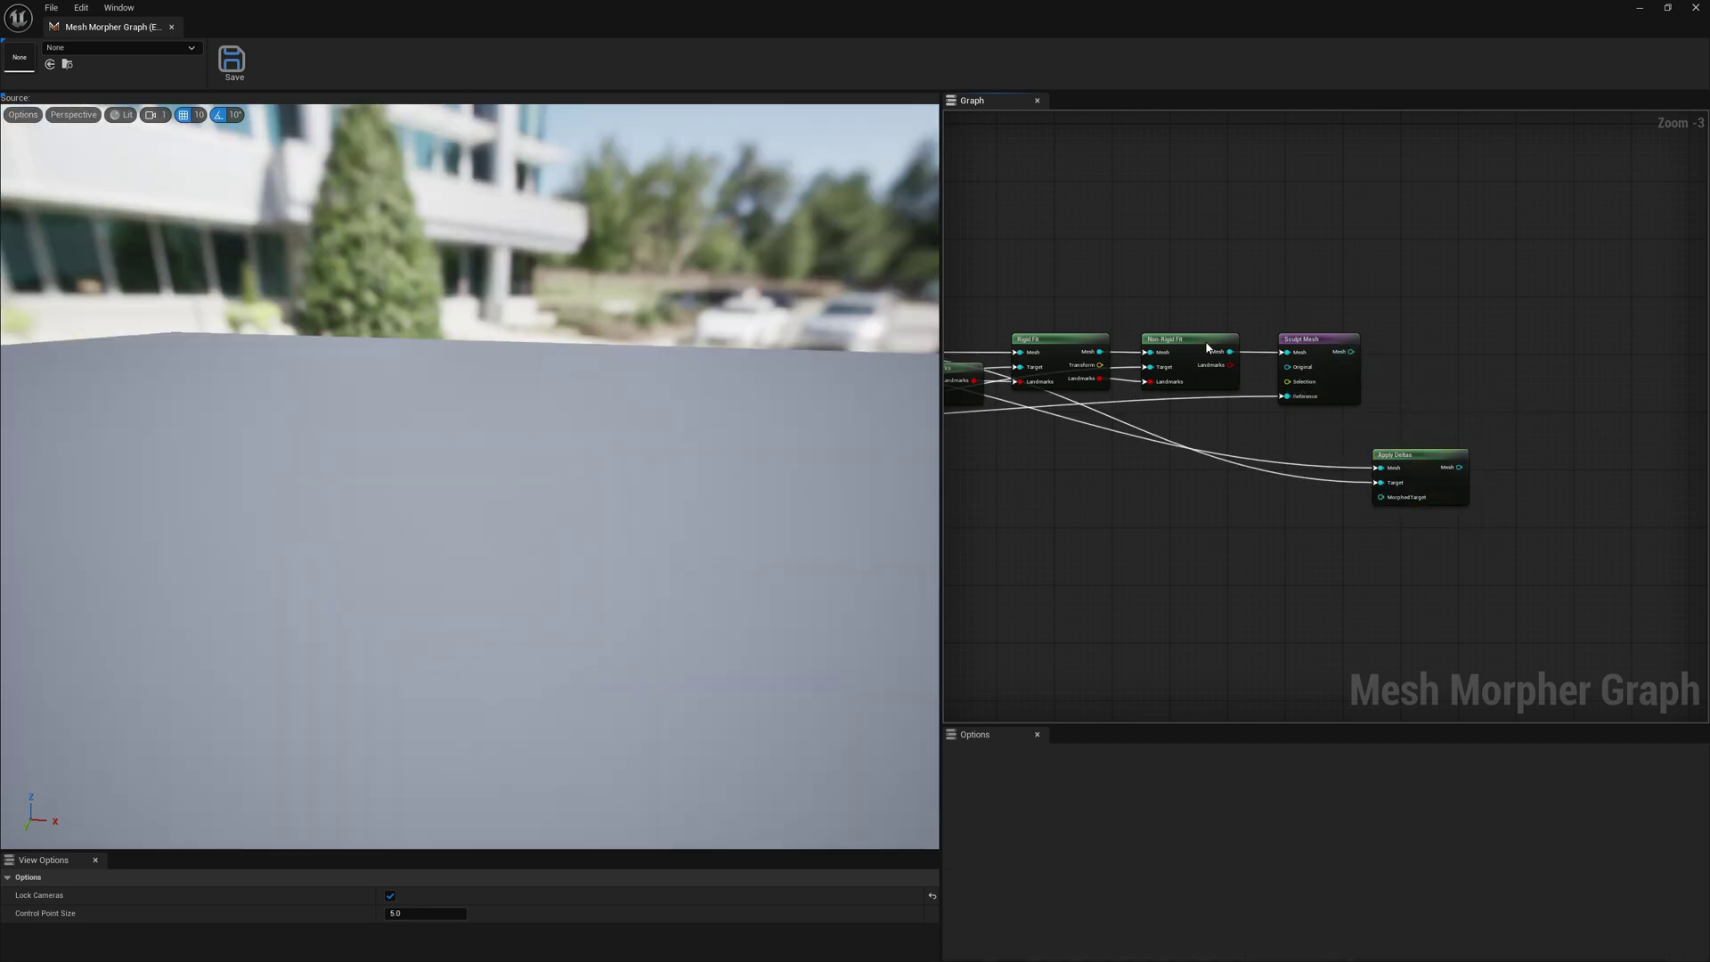
pyautogui.click(1045, 345)
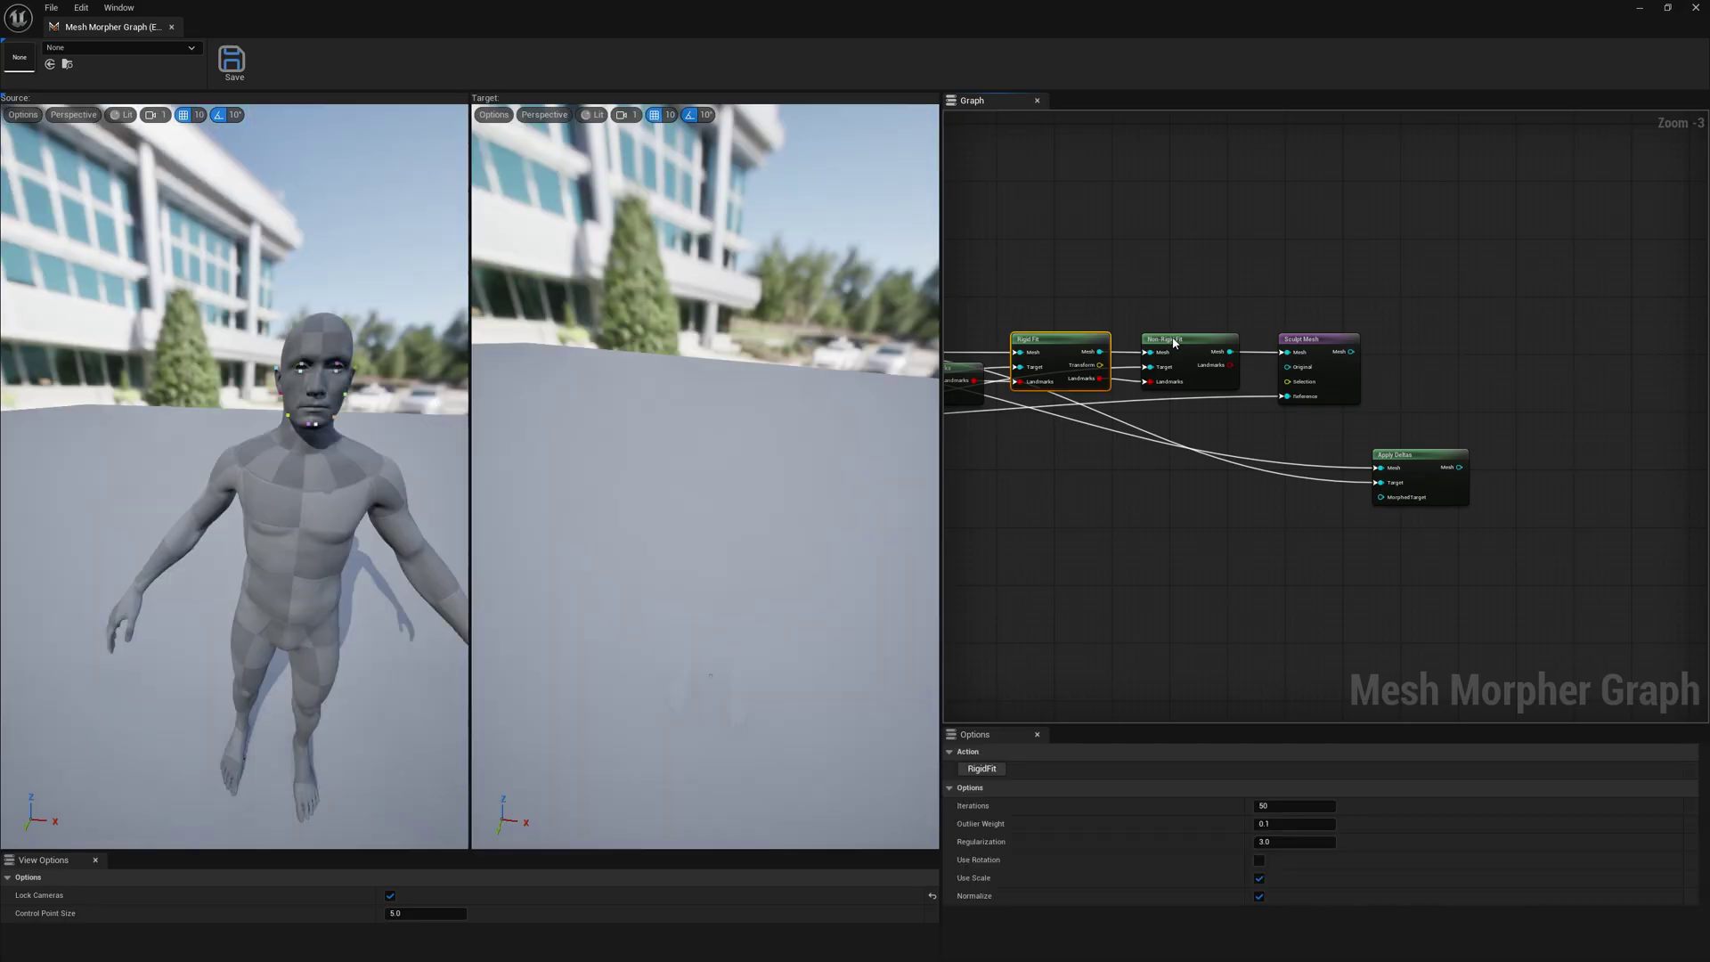
pyautogui.click(1329, 345)
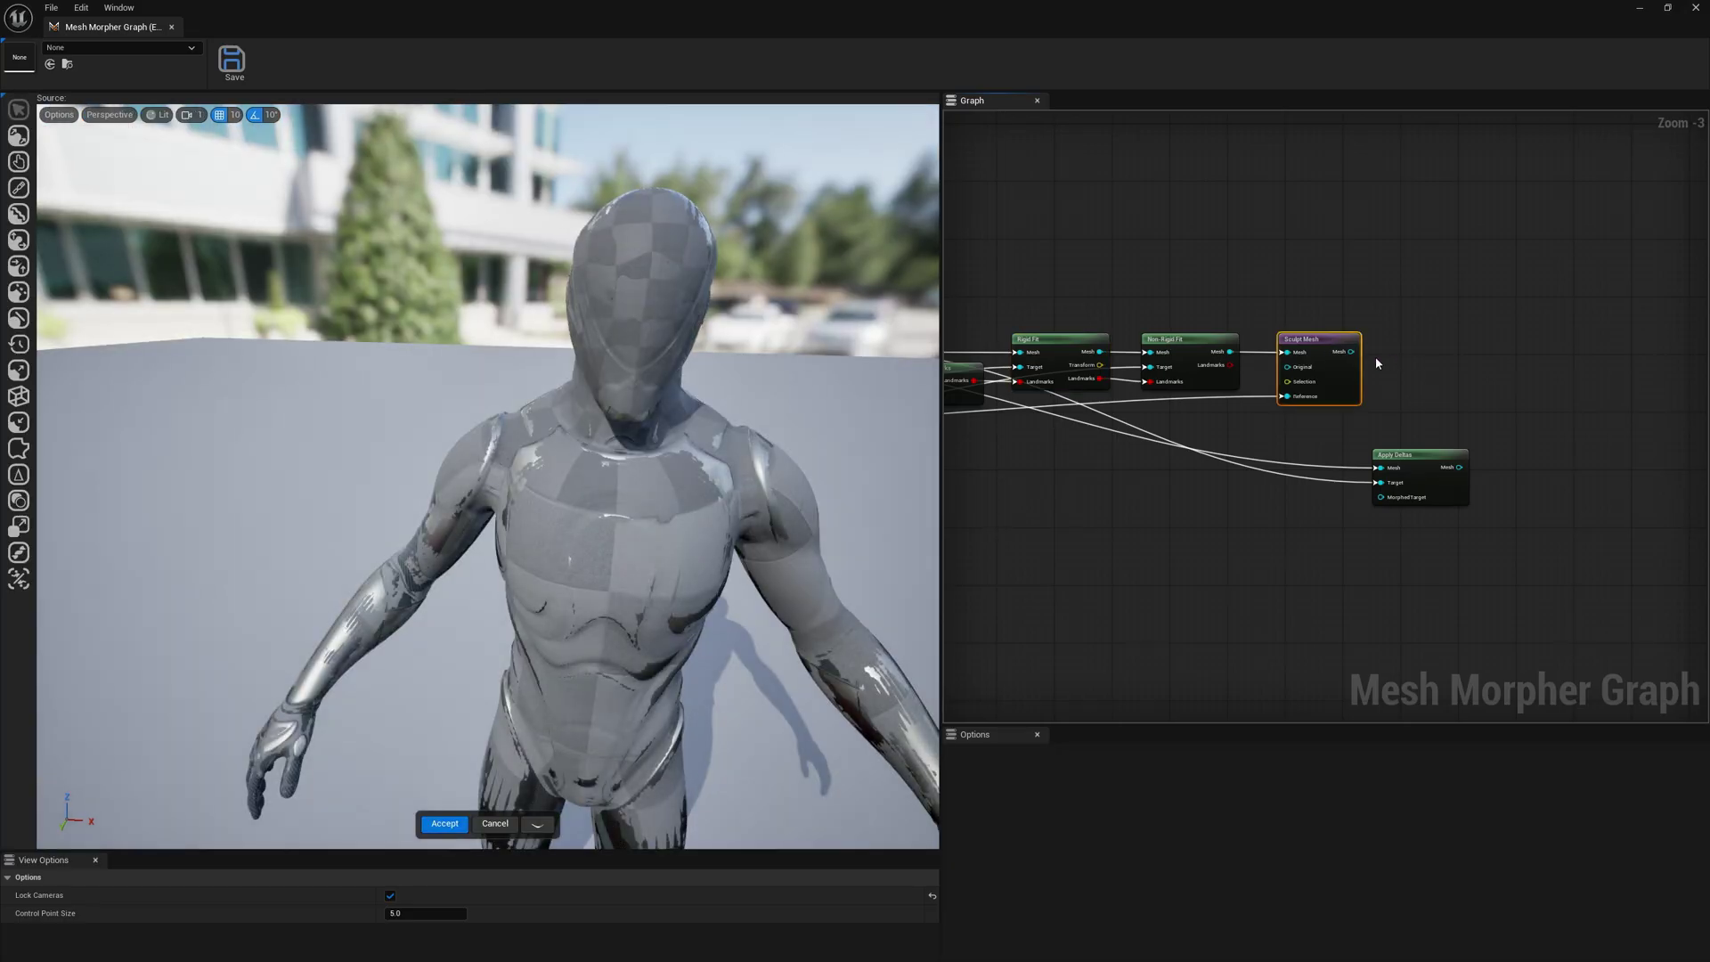
pyautogui.moveTo(1352, 352)
pyautogui.mouseDown()
pyautogui.moveTo(1392, 505)
pyautogui.moveTo(1413, 456)
pyautogui.mouseUp()
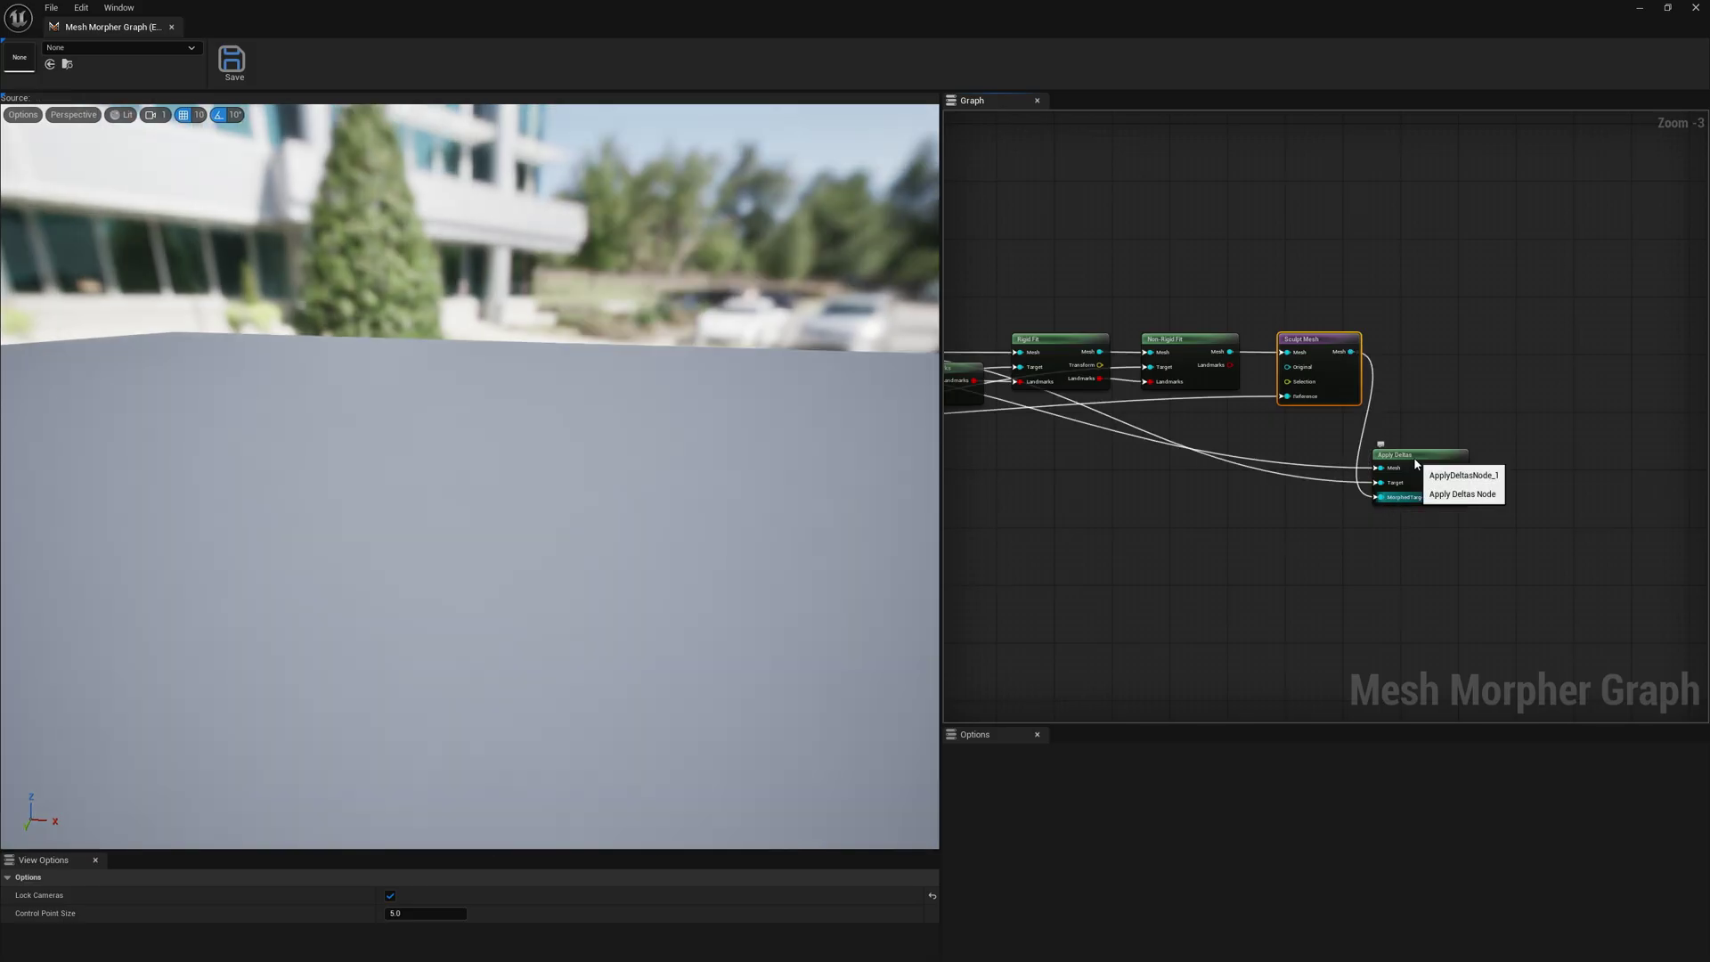
pyautogui.click(1414, 457)
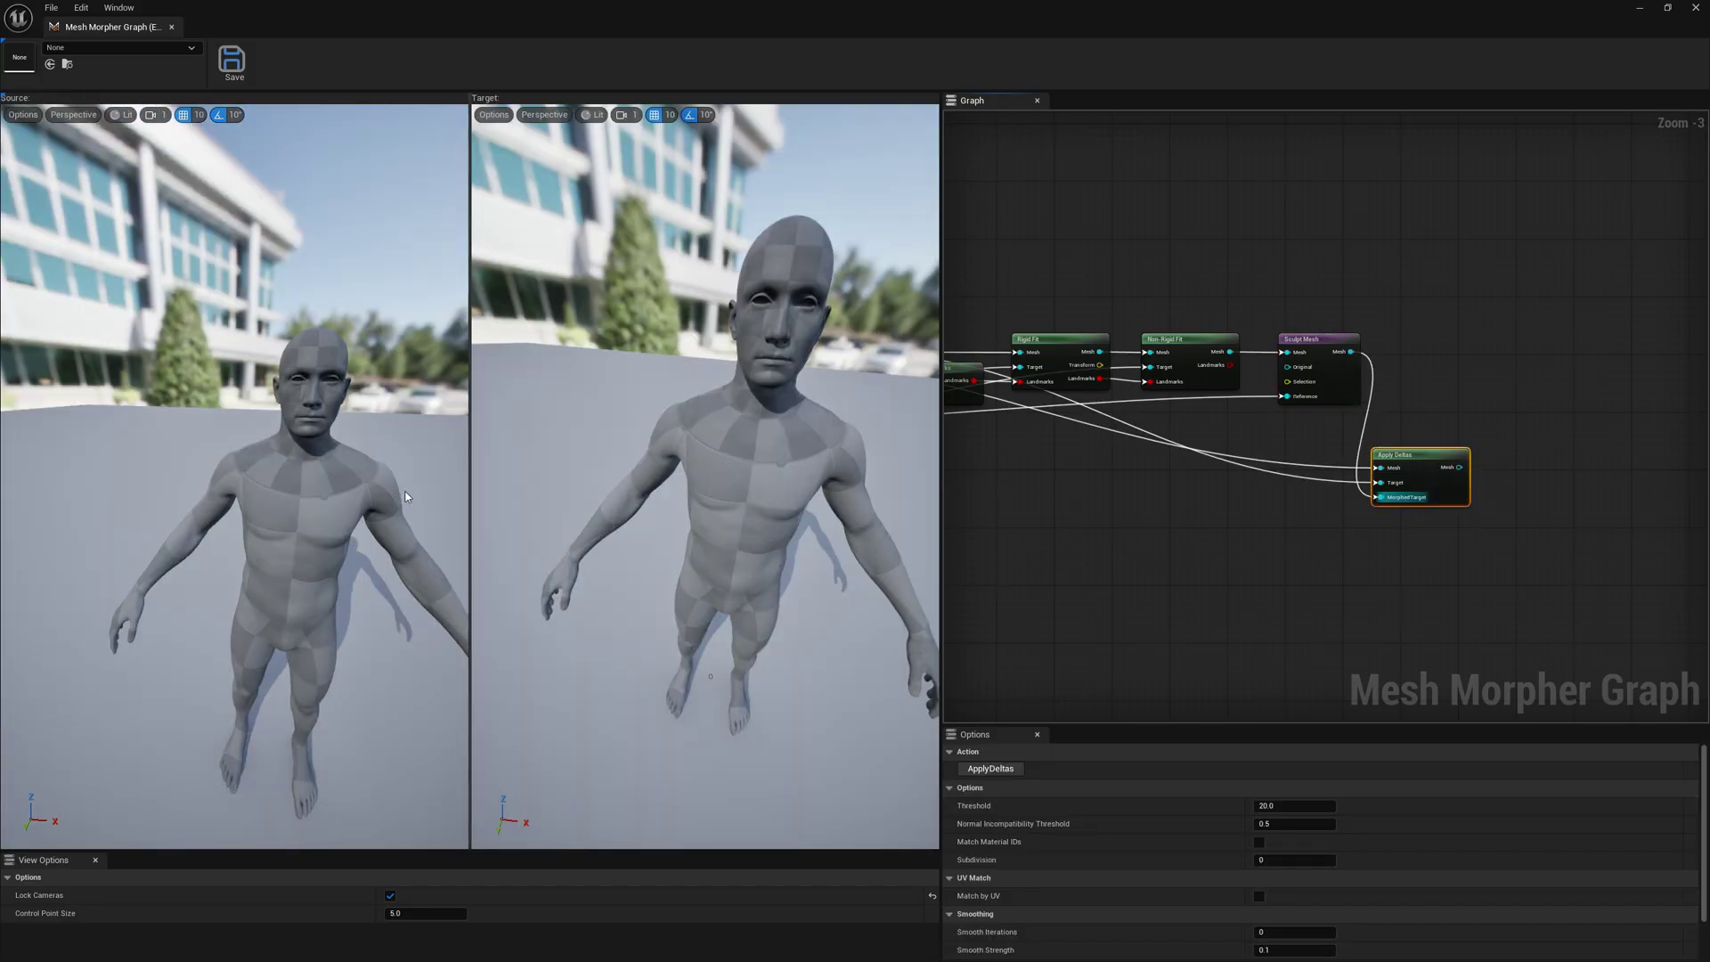
pyautogui.moveTo(405, 489); pyautogui.dragTo(409, 488, button='right')
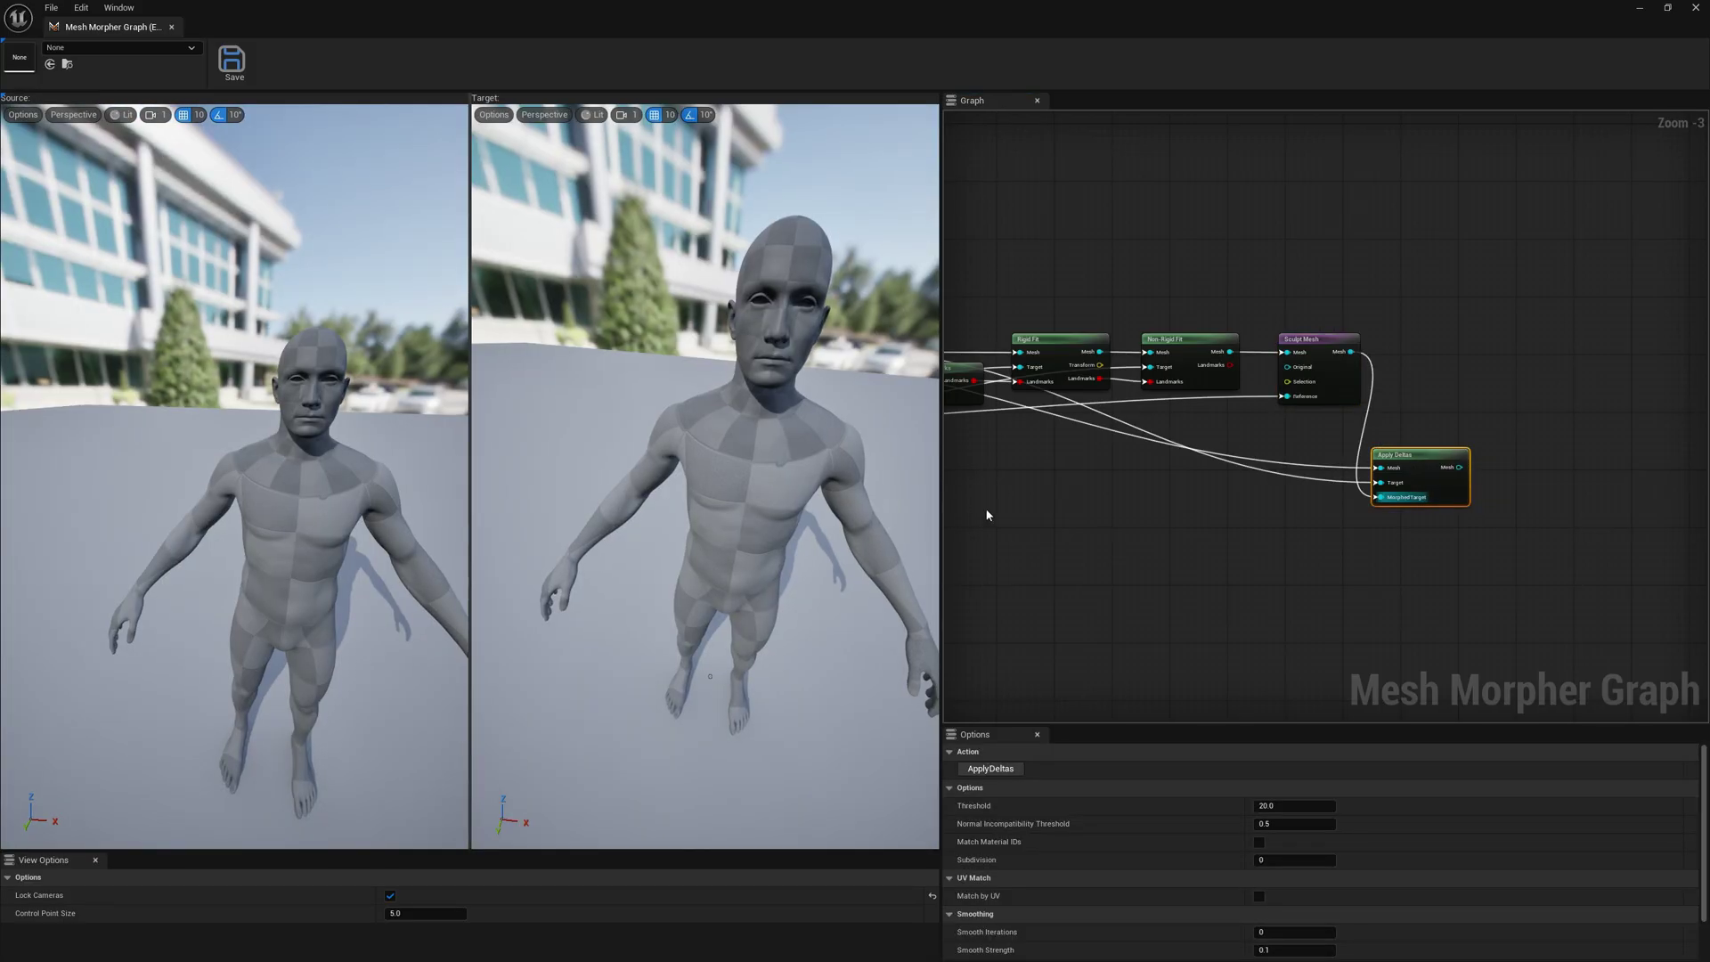
# Step: Run Apply Deltas, check the morphed character in the viewport, and nudge the node slightly up beneath Sculpt Mesh
pyautogui.click(992, 777)
pyautogui.moveTo(392, 516); pyautogui.dragTo(174, 435, button='right')
pyautogui.press('w')
pyautogui.press('a')
pyautogui.press('s')
pyautogui.press('d')
pyautogui.press('d')
pyautogui.press('w')
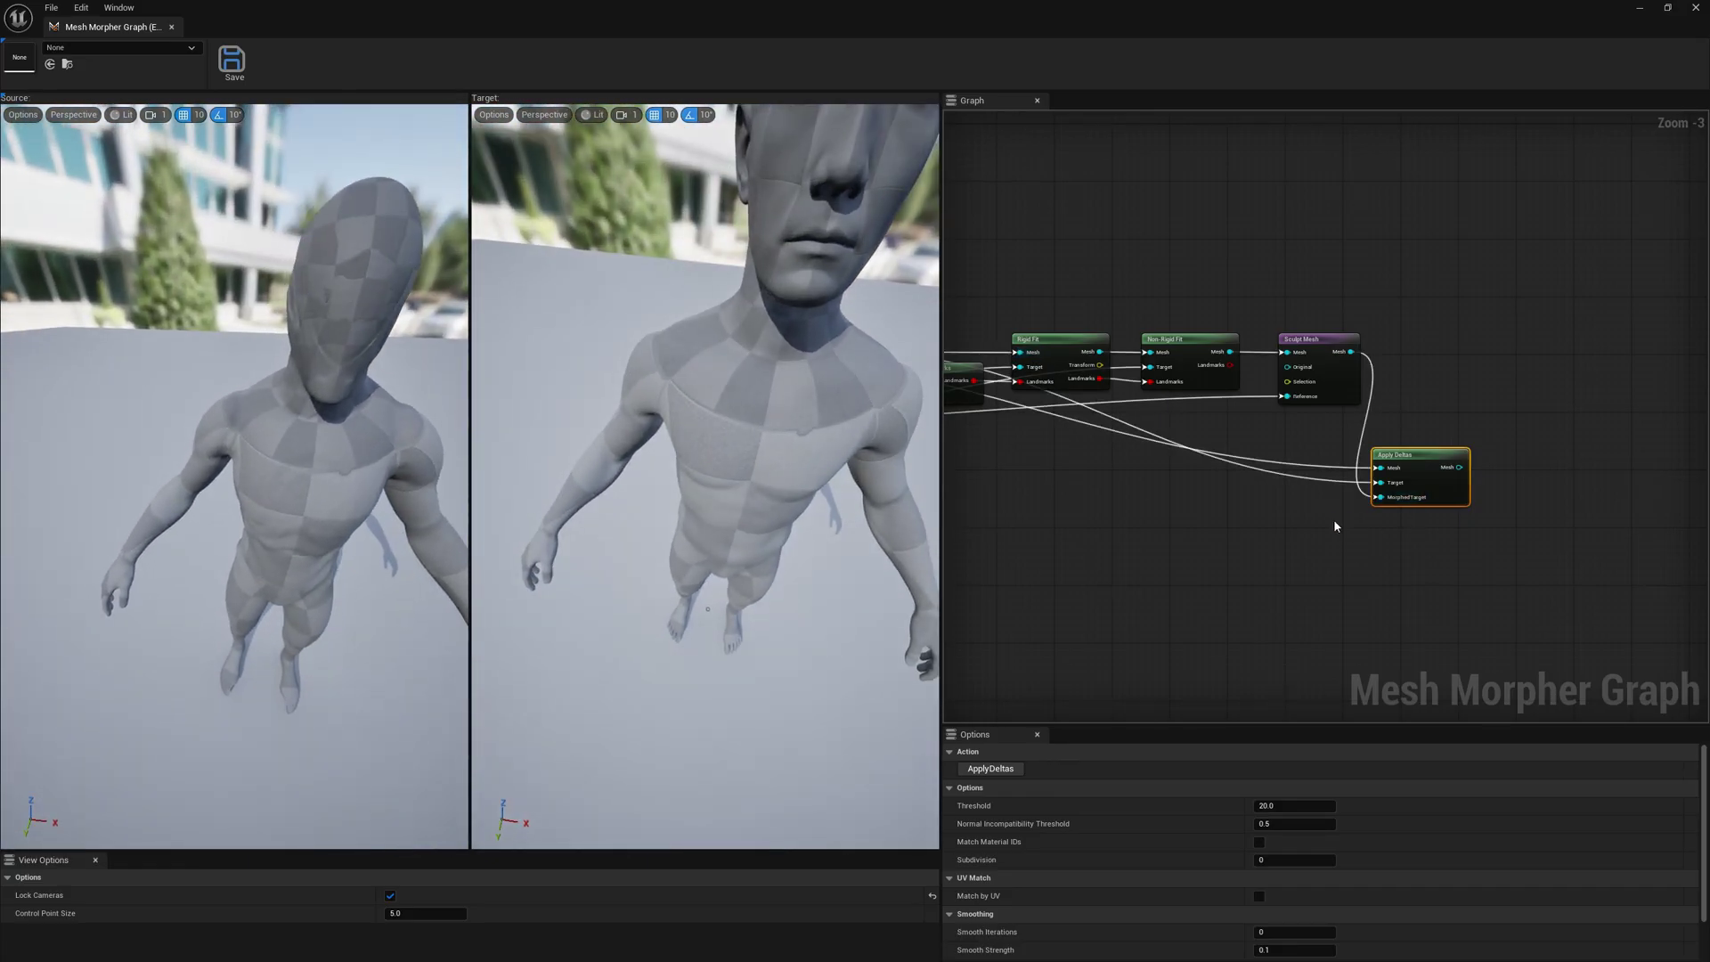
pyautogui.moveTo(1416, 464); pyautogui.dragTo(1423, 450)
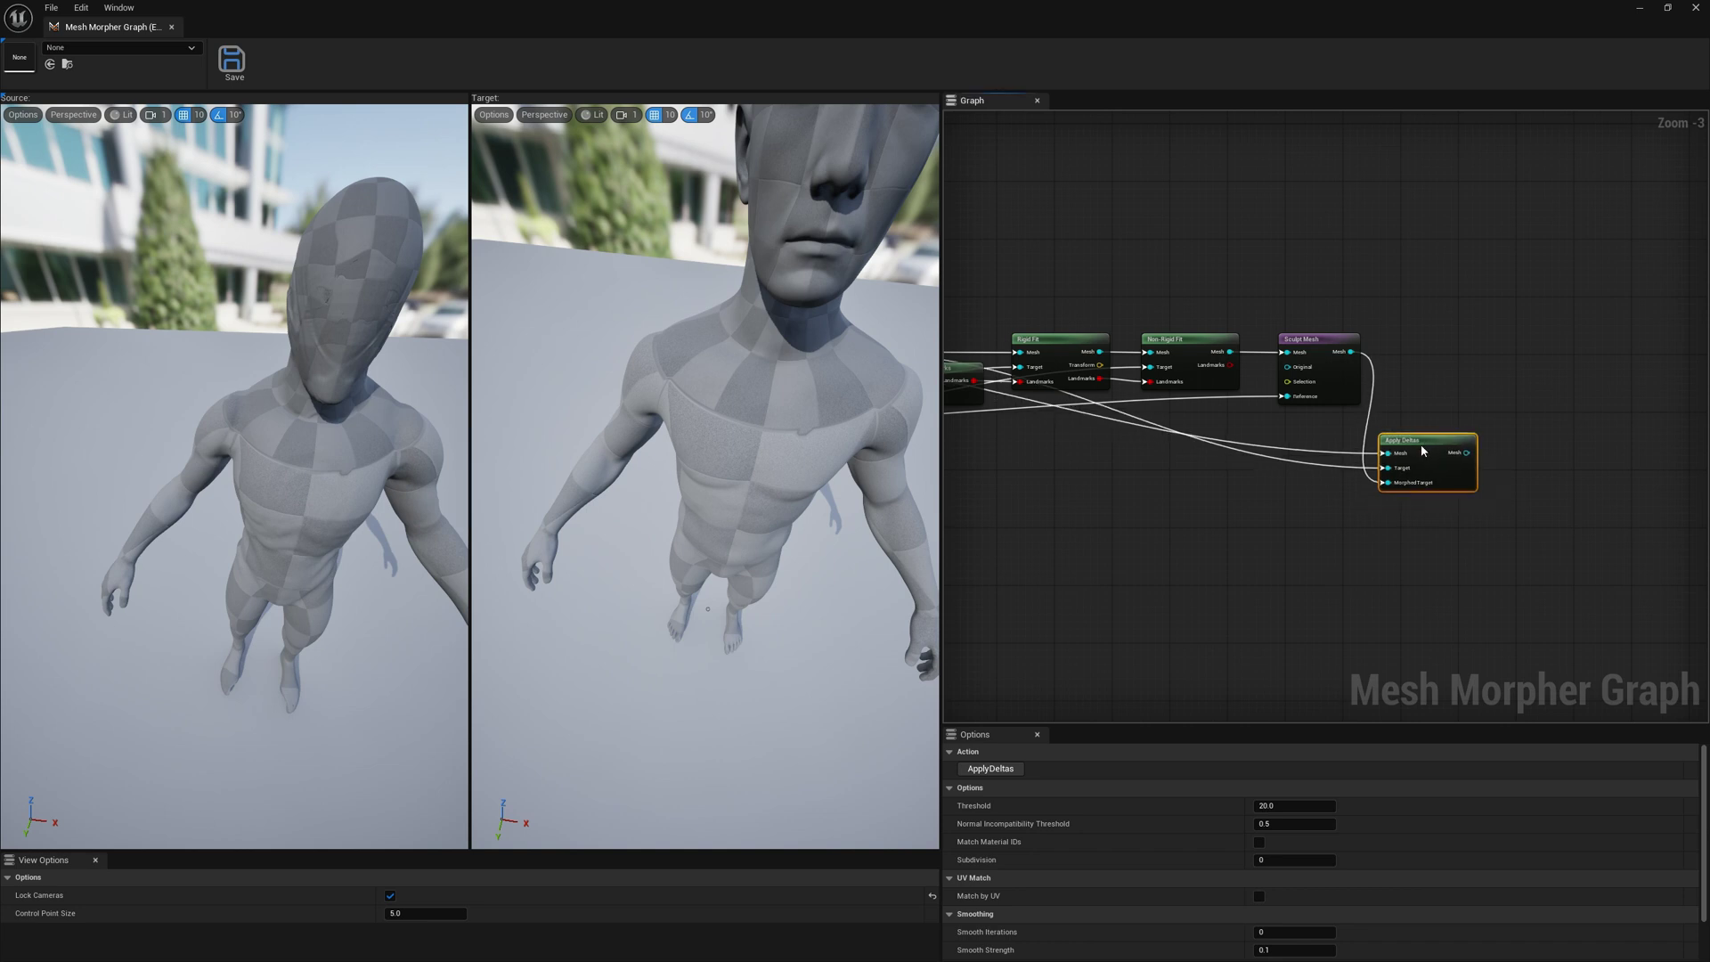
pyautogui.moveTo(1224, 473); pyautogui.dragTo(1210, 475, button='right')
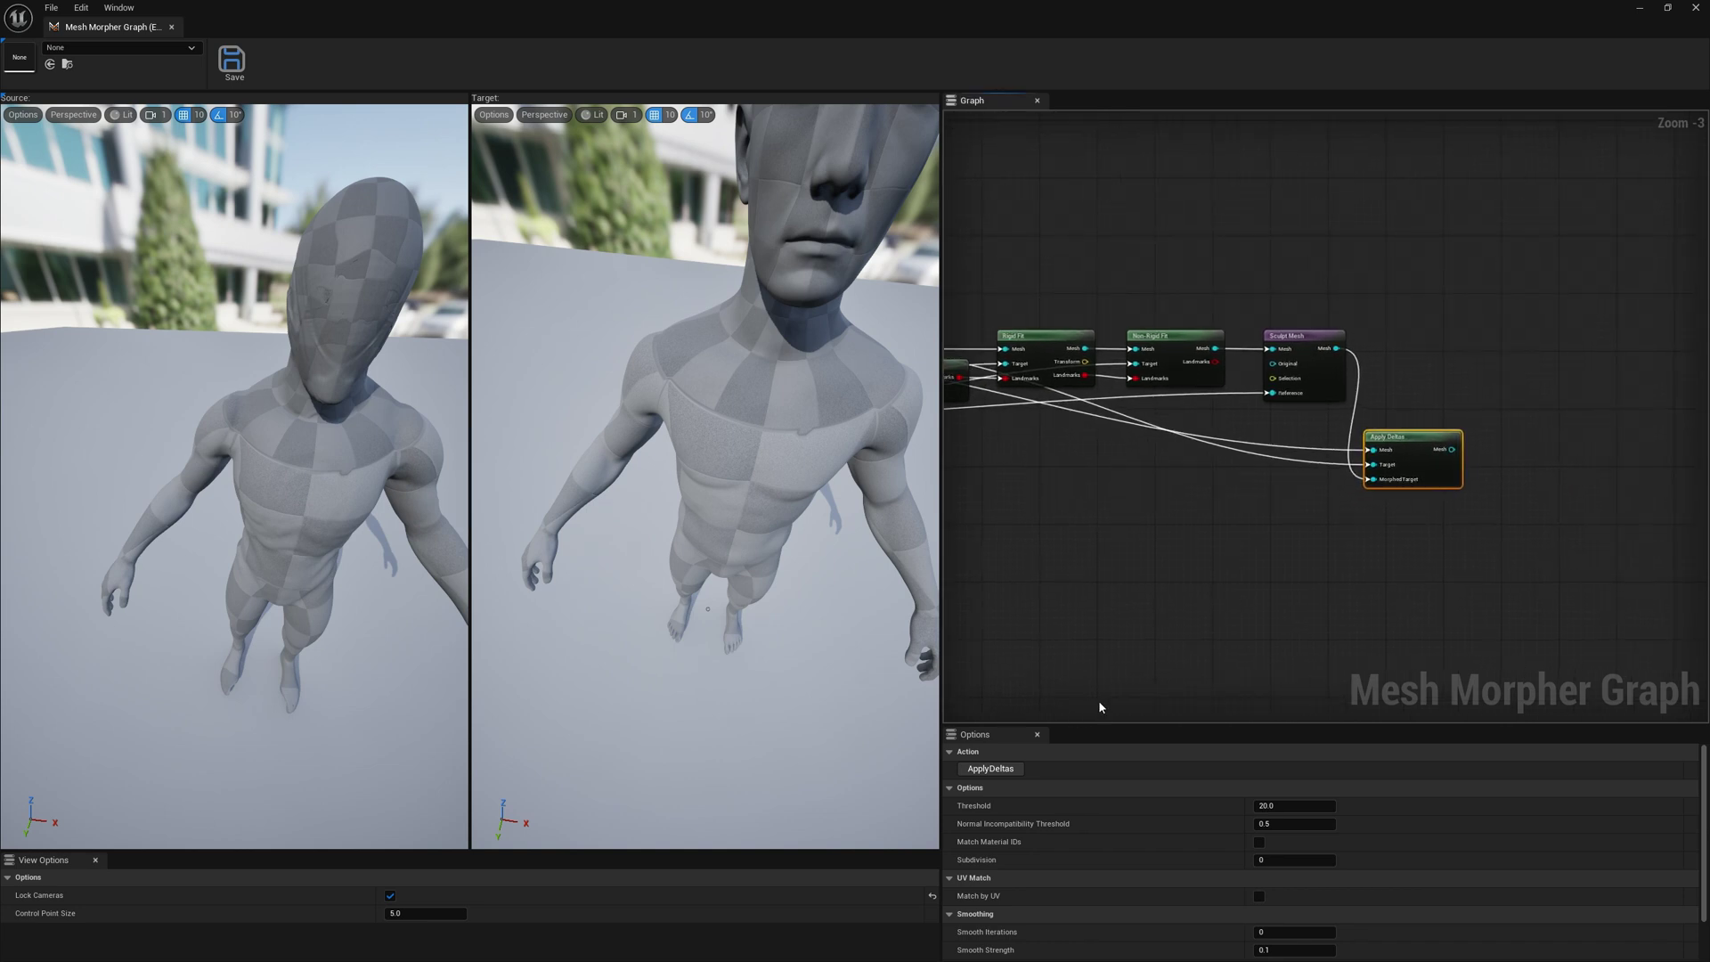
# Step: Try a Pose node on the Apply Deltas output to inspect the mesh's Root bone, and delete the node
pyautogui.moveTo(1529, 558); pyautogui.dragTo(1415, 582, button='right')
pyautogui.moveTo(1337, 473); pyautogui.dragTo(1416, 475)
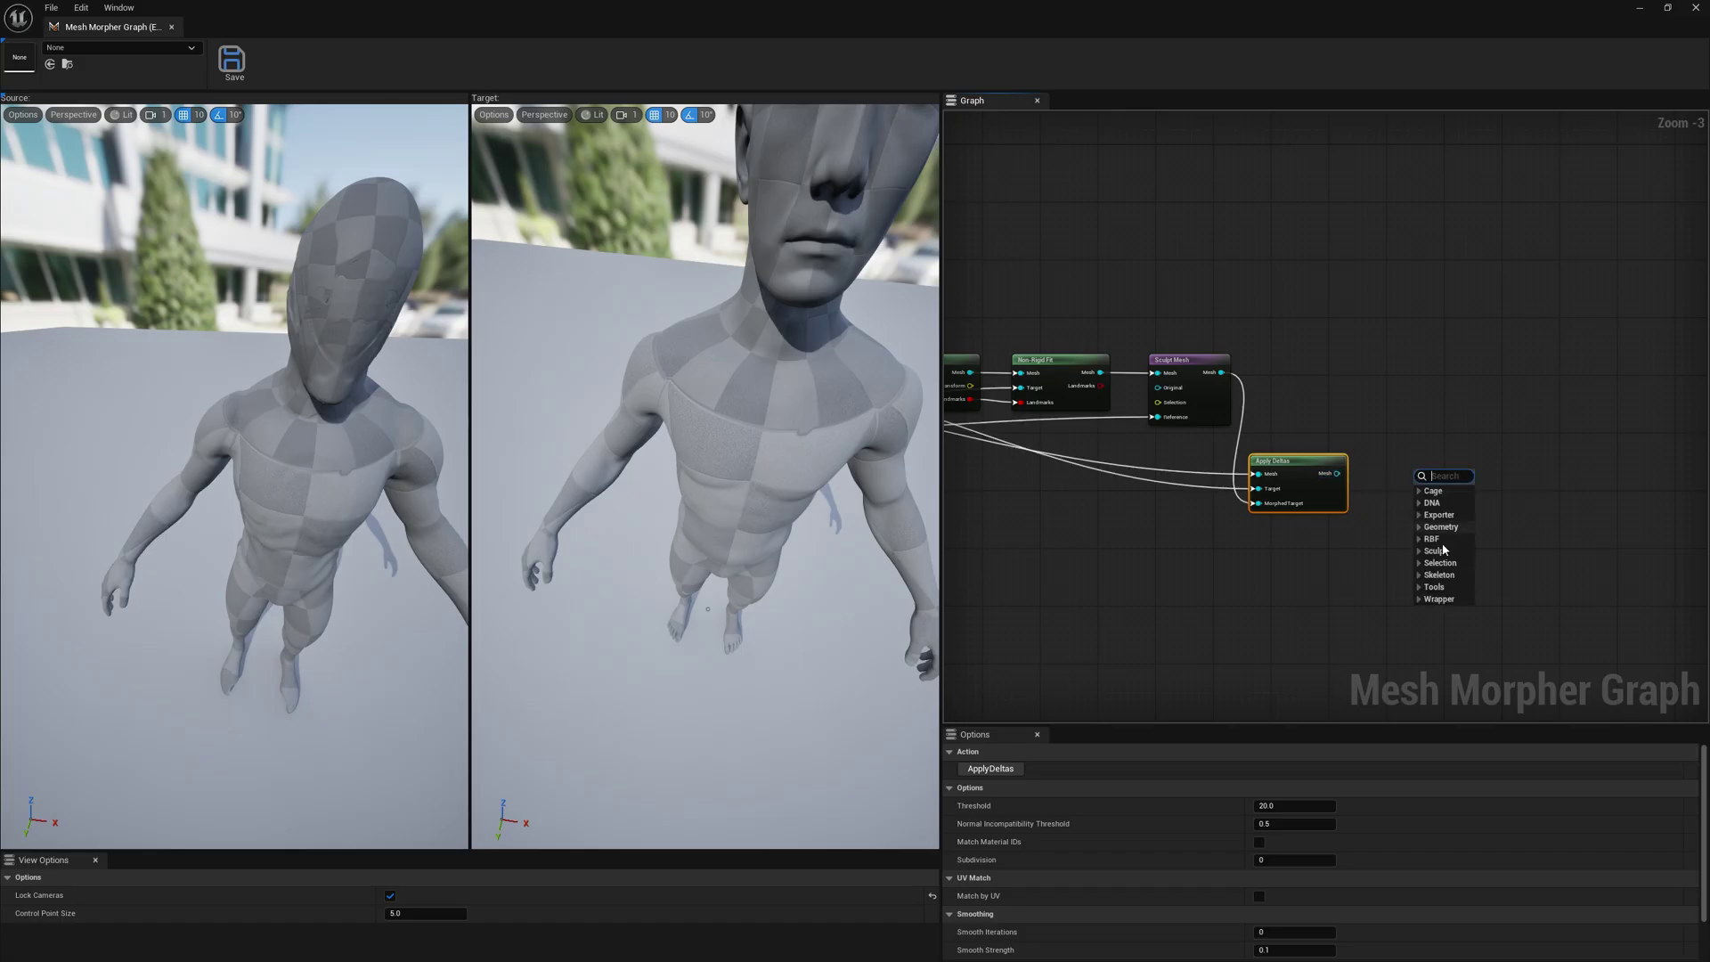
pyautogui.click(1420, 576)
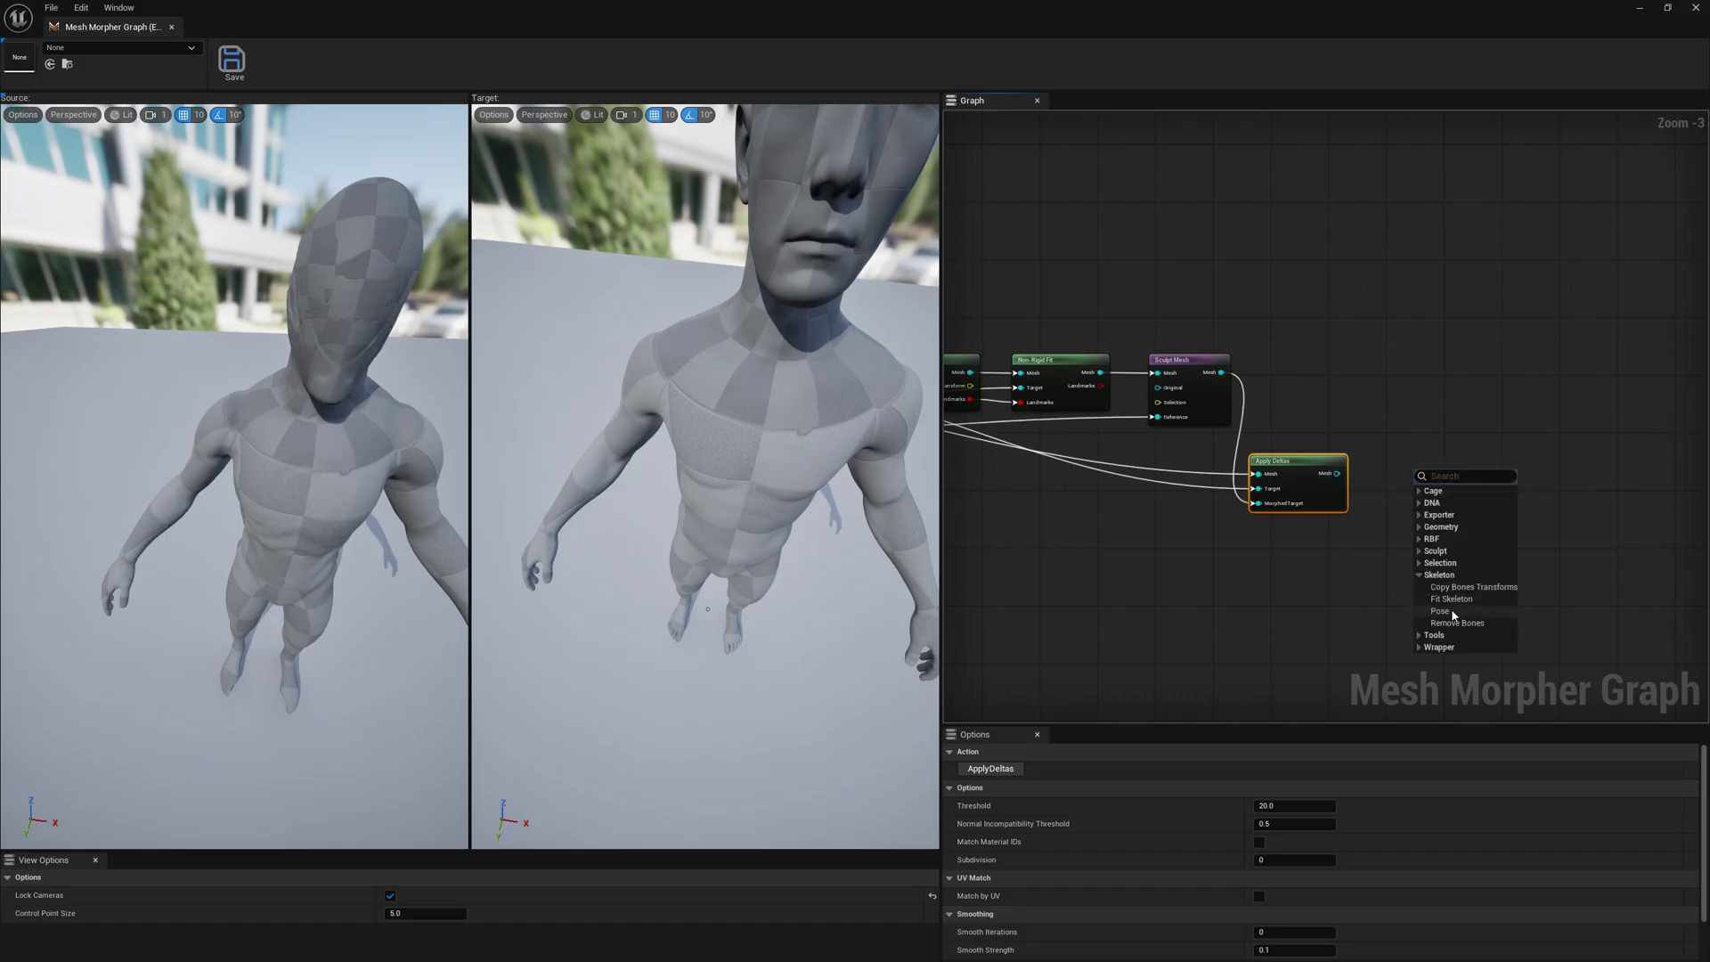
pyautogui.click(1441, 610)
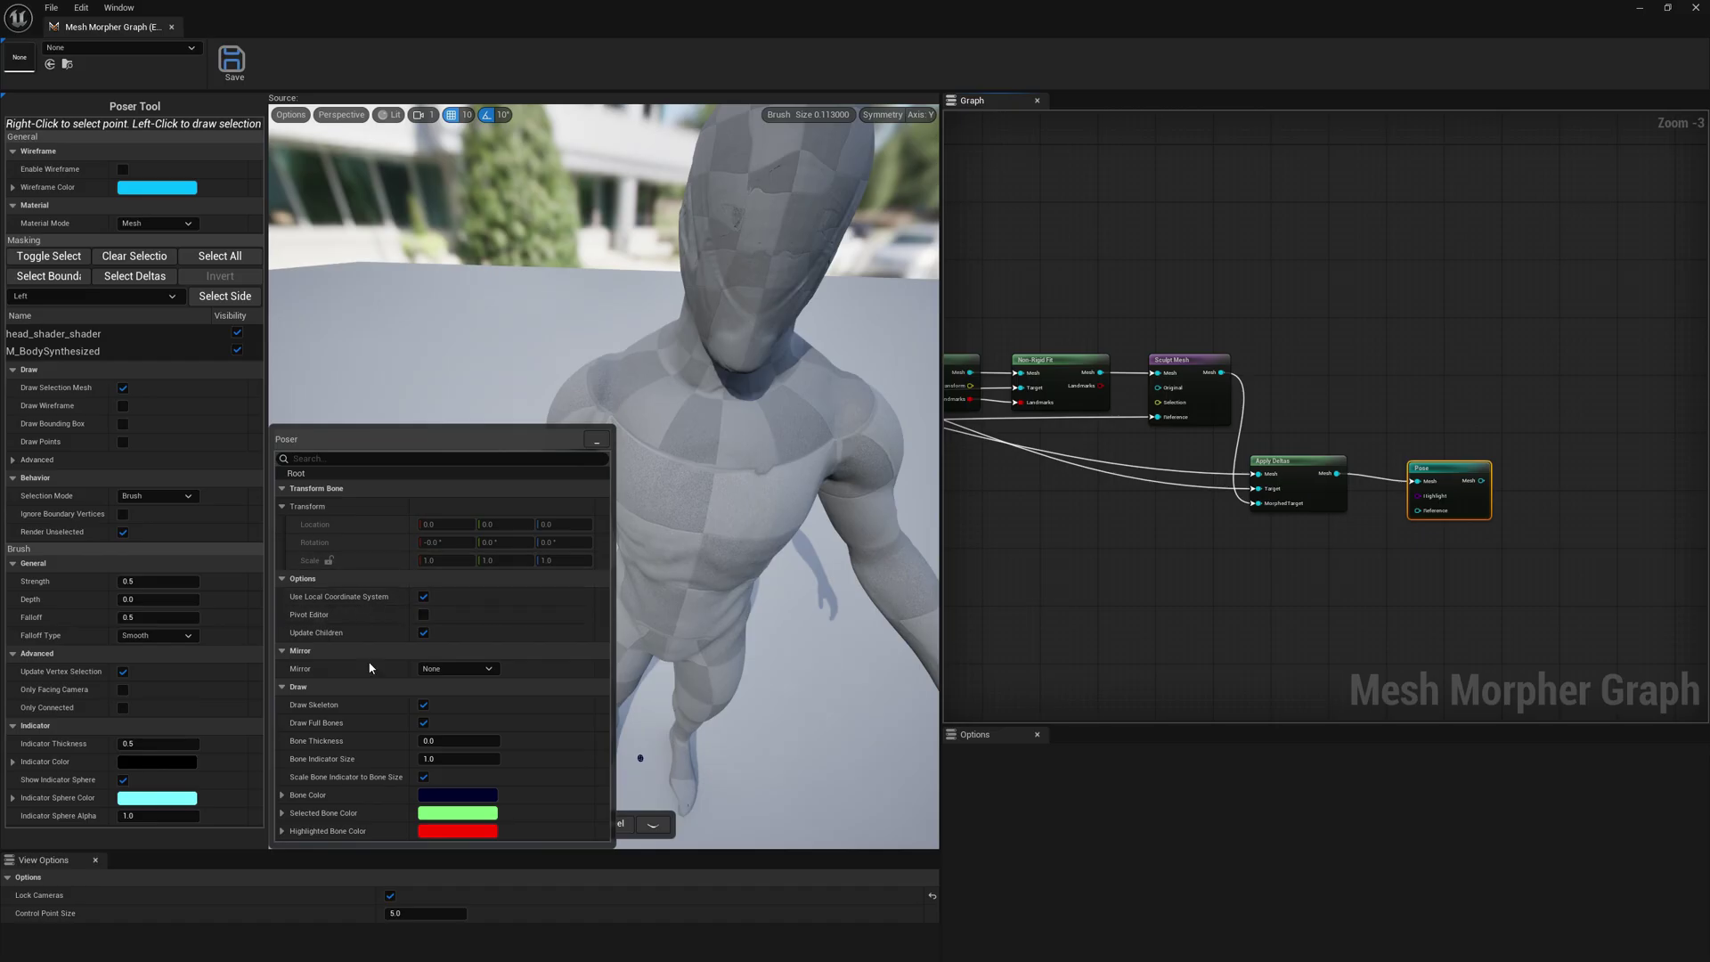
pyautogui.click(299, 470)
pyautogui.moveTo(719, 488); pyautogui.dragTo(691, 580, button='right')
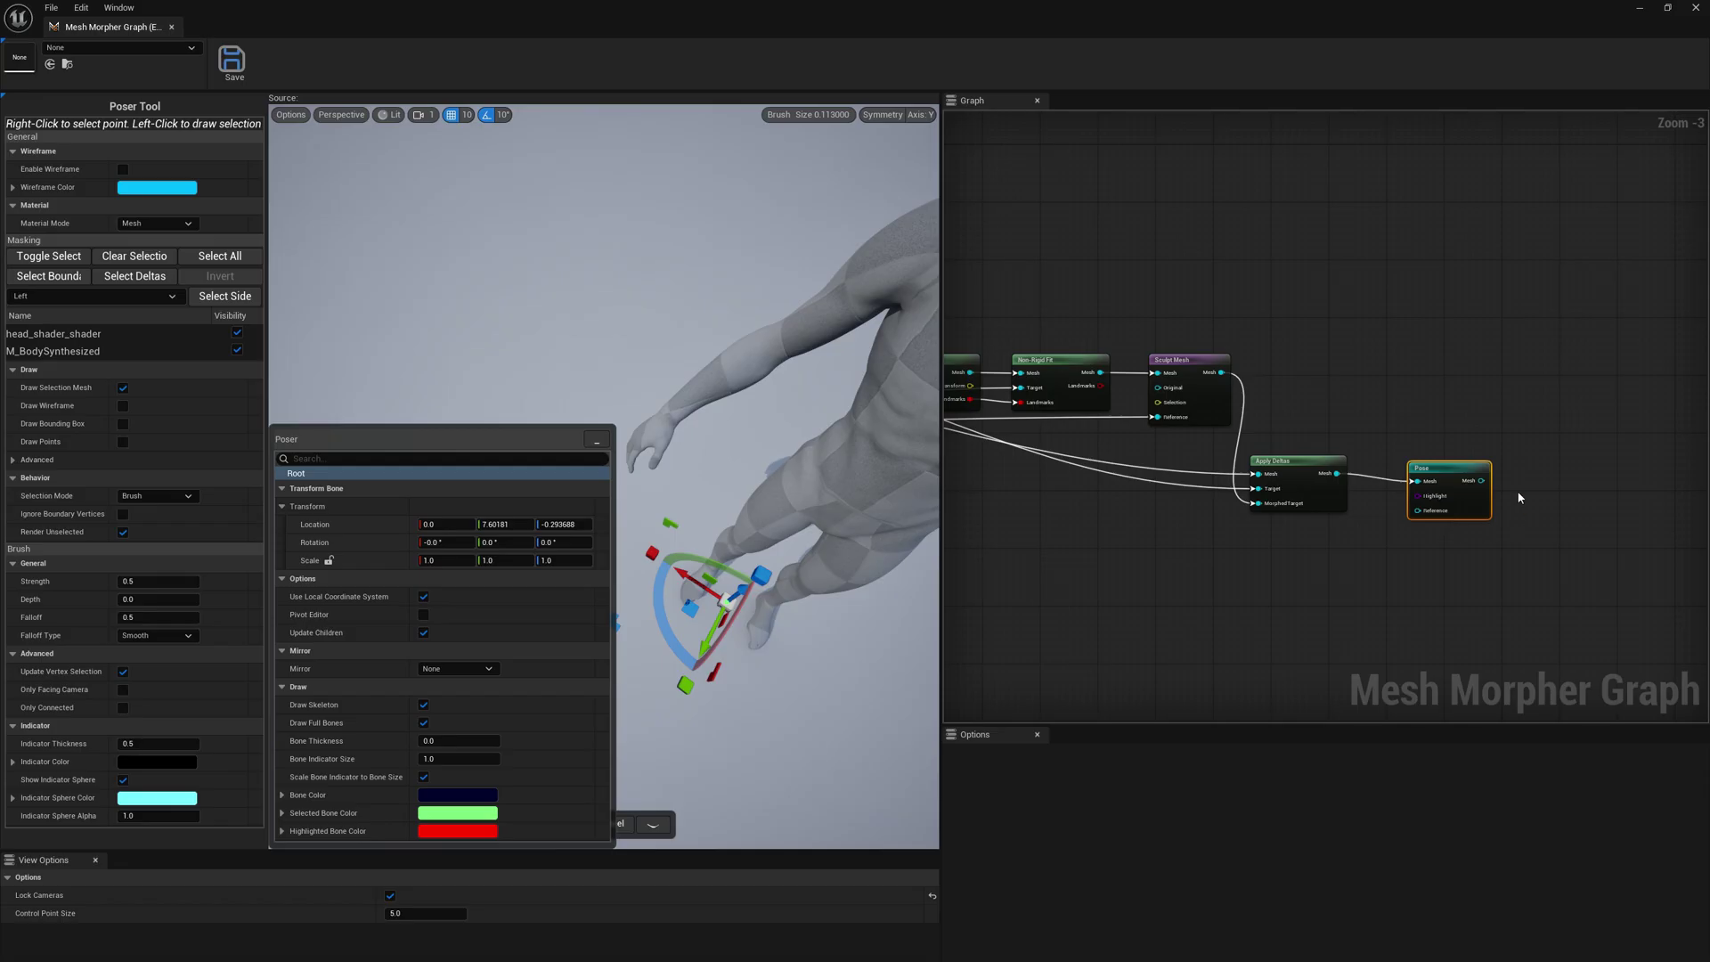
pyautogui.moveTo(1416, 436); pyautogui.dragTo(1521, 532)
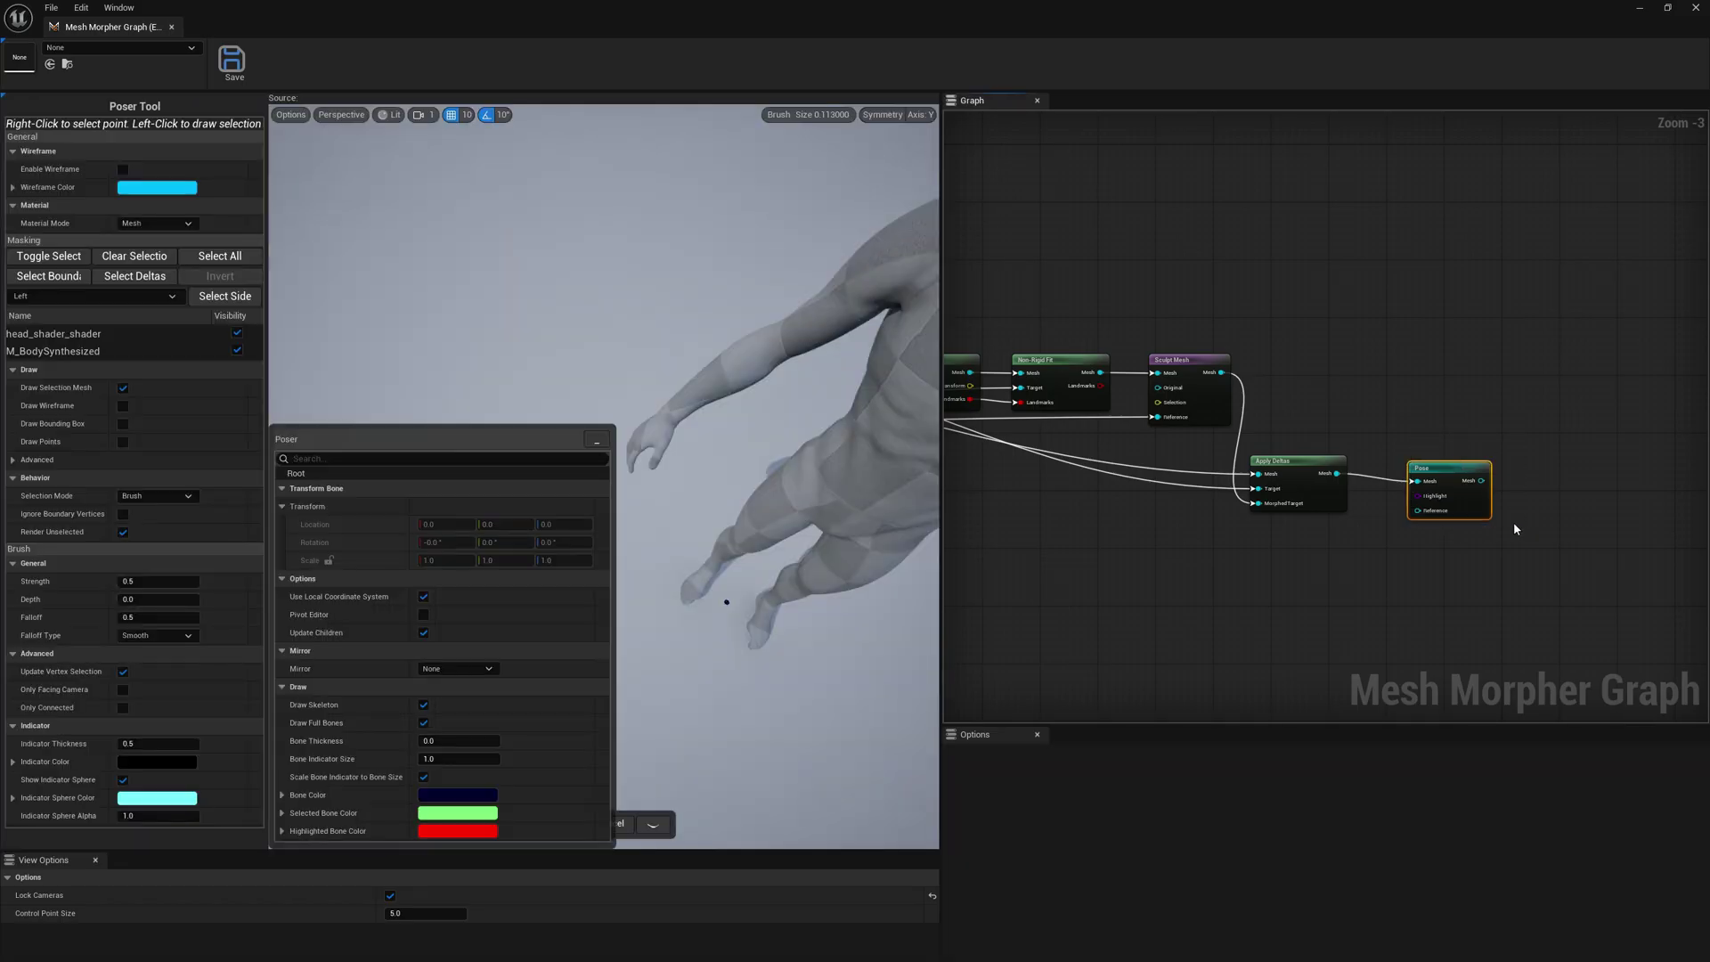
pyautogui.press('Delete')
# Step: Add a Transfer Weights node beside Apply Deltas and feed the Apply Deltas output into its Mesh input
pyautogui.moveTo(1153, 386); pyautogui.dragTo(1508, 315, button='right')
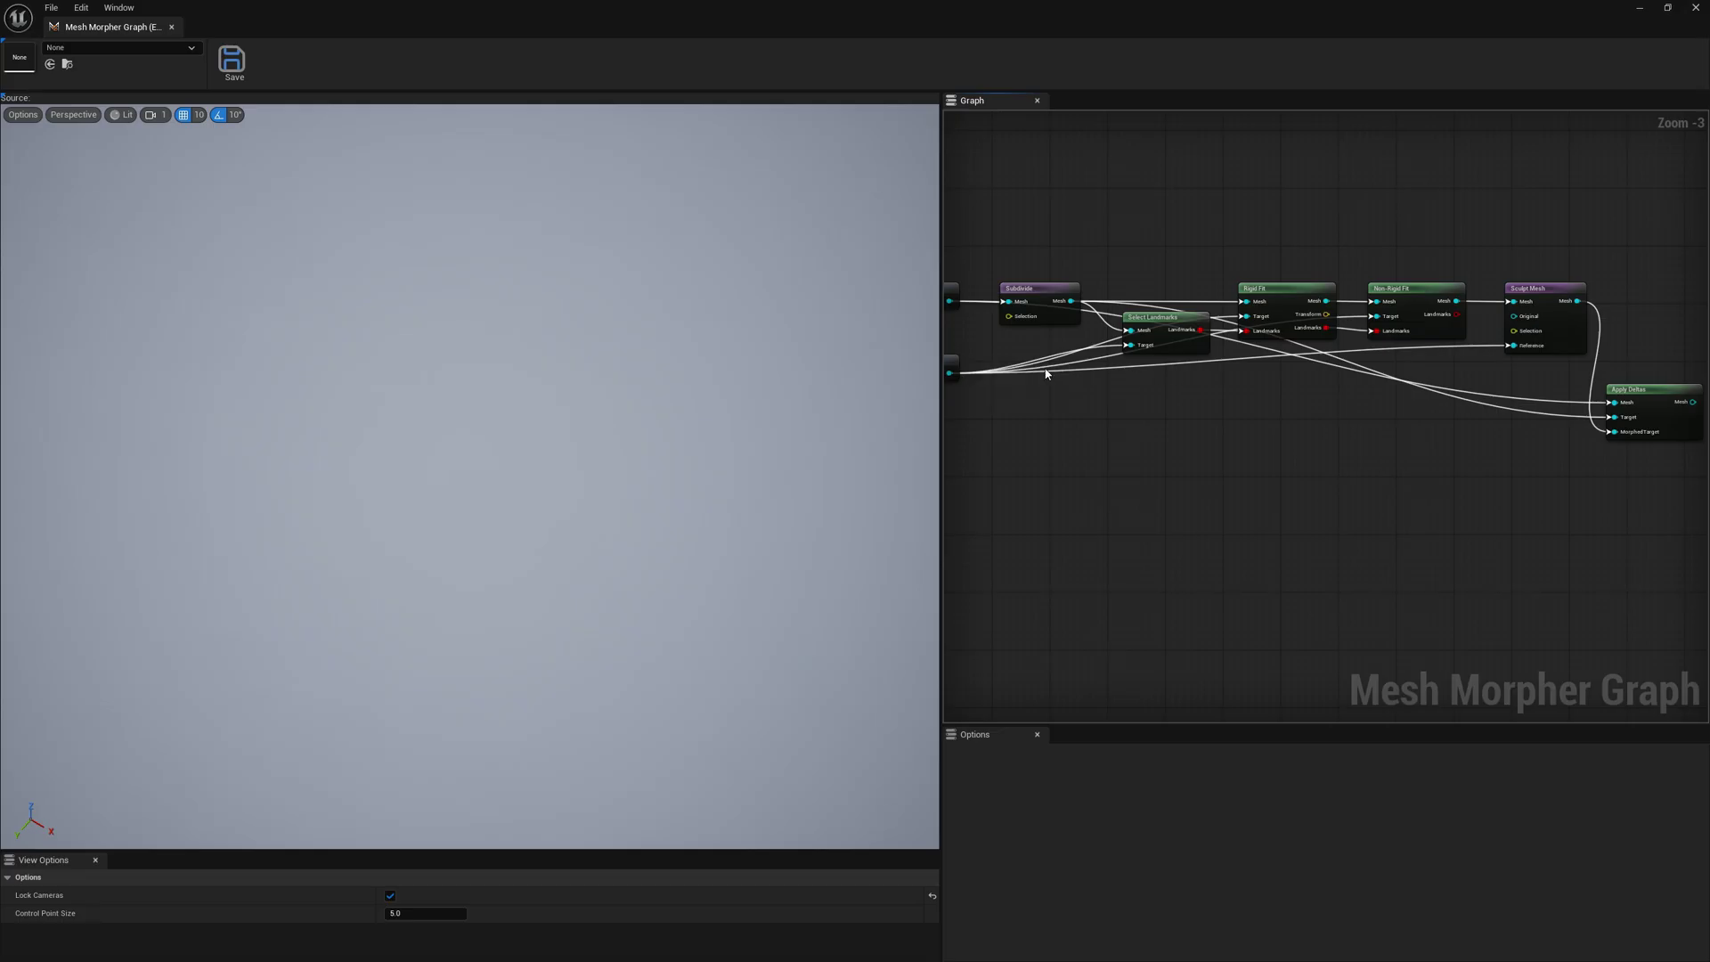
pyautogui.moveTo(1046, 374); pyautogui.dragTo(1120, 489, button='right')
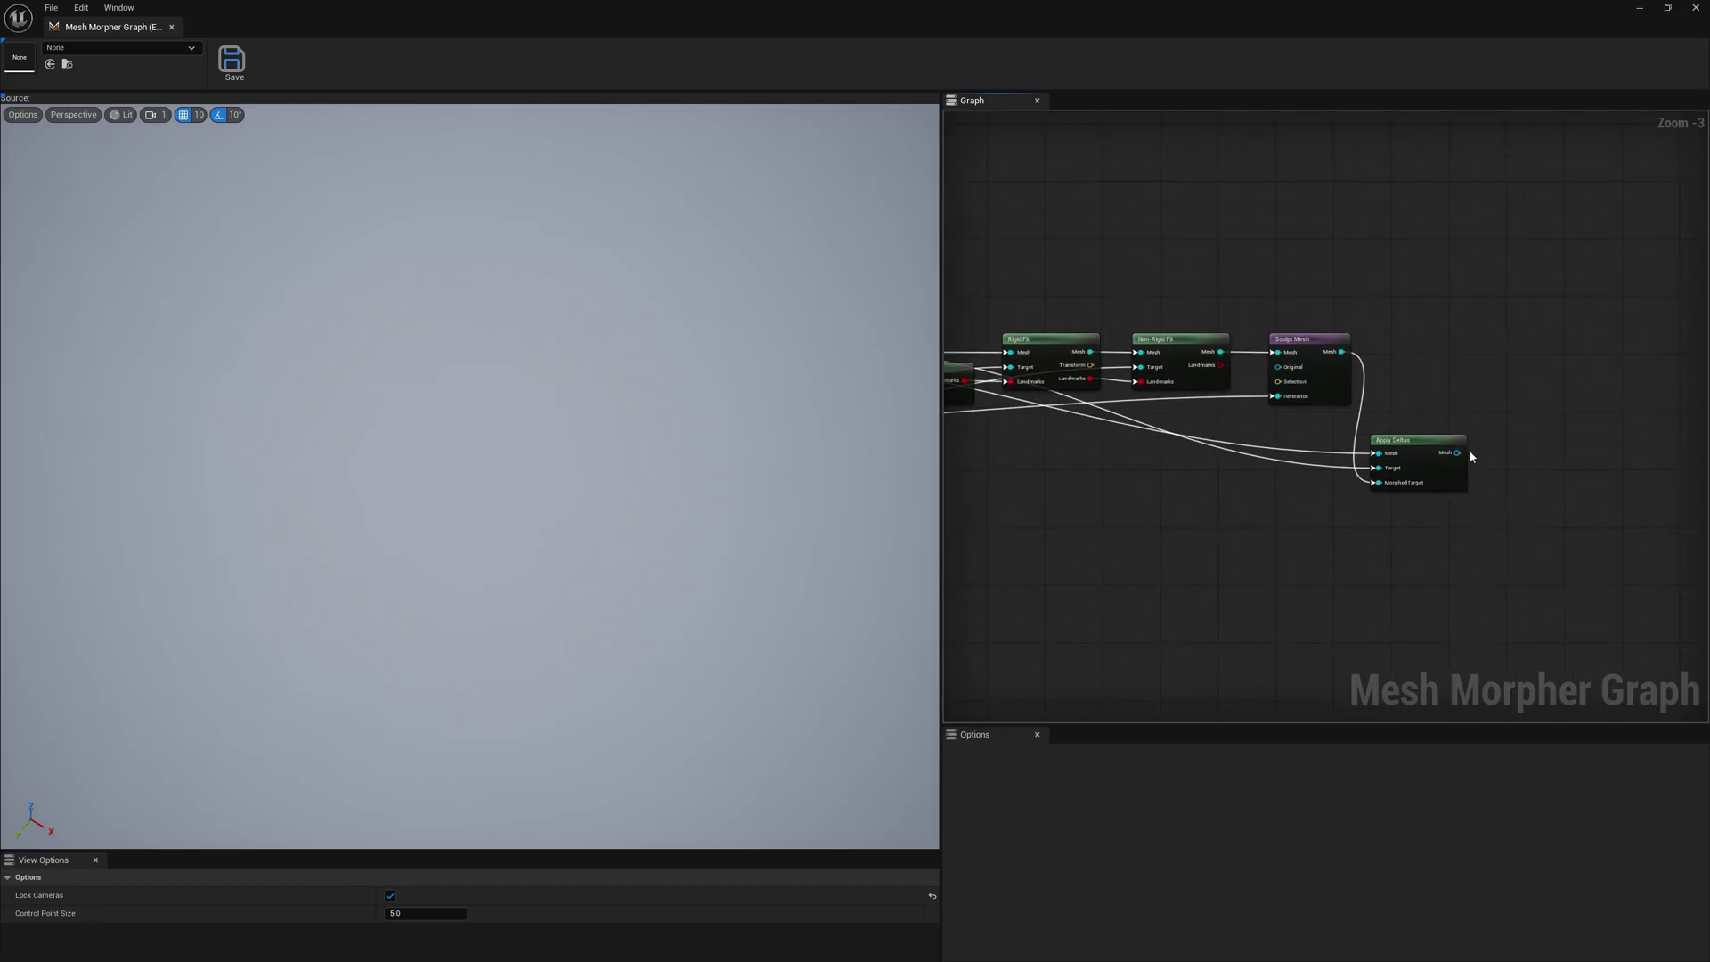
pyautogui.rightClick(1517, 472)
pyautogui.click(1461, 600)
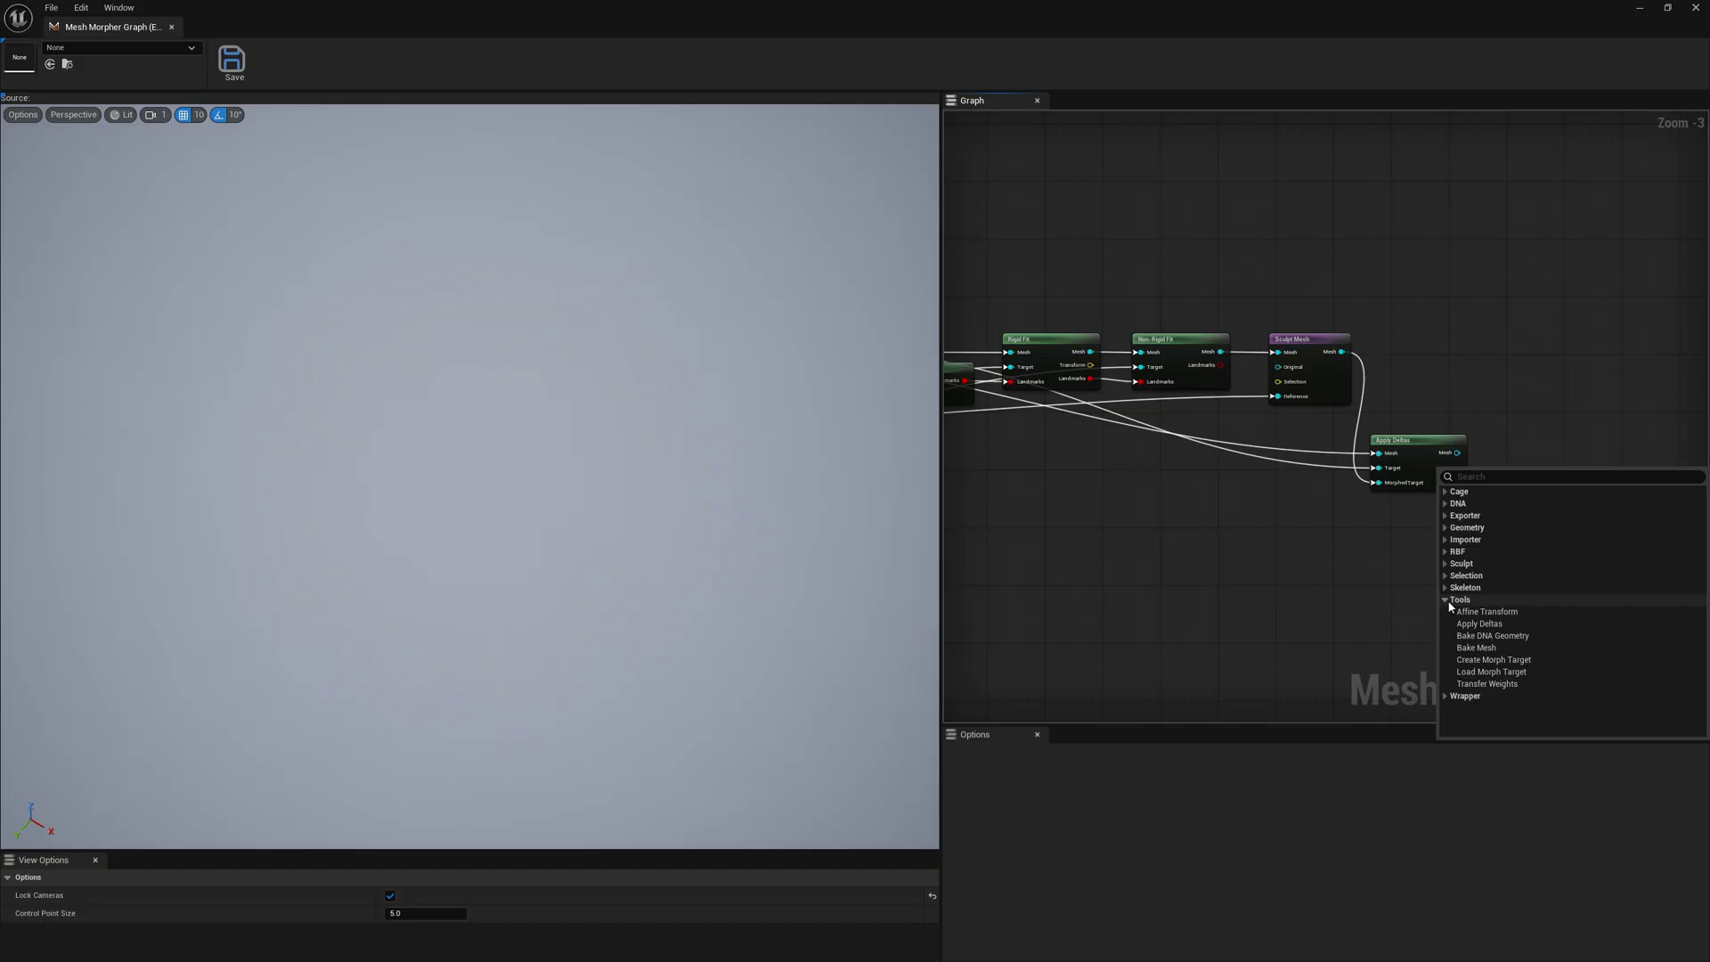
pyautogui.click(1491, 683)
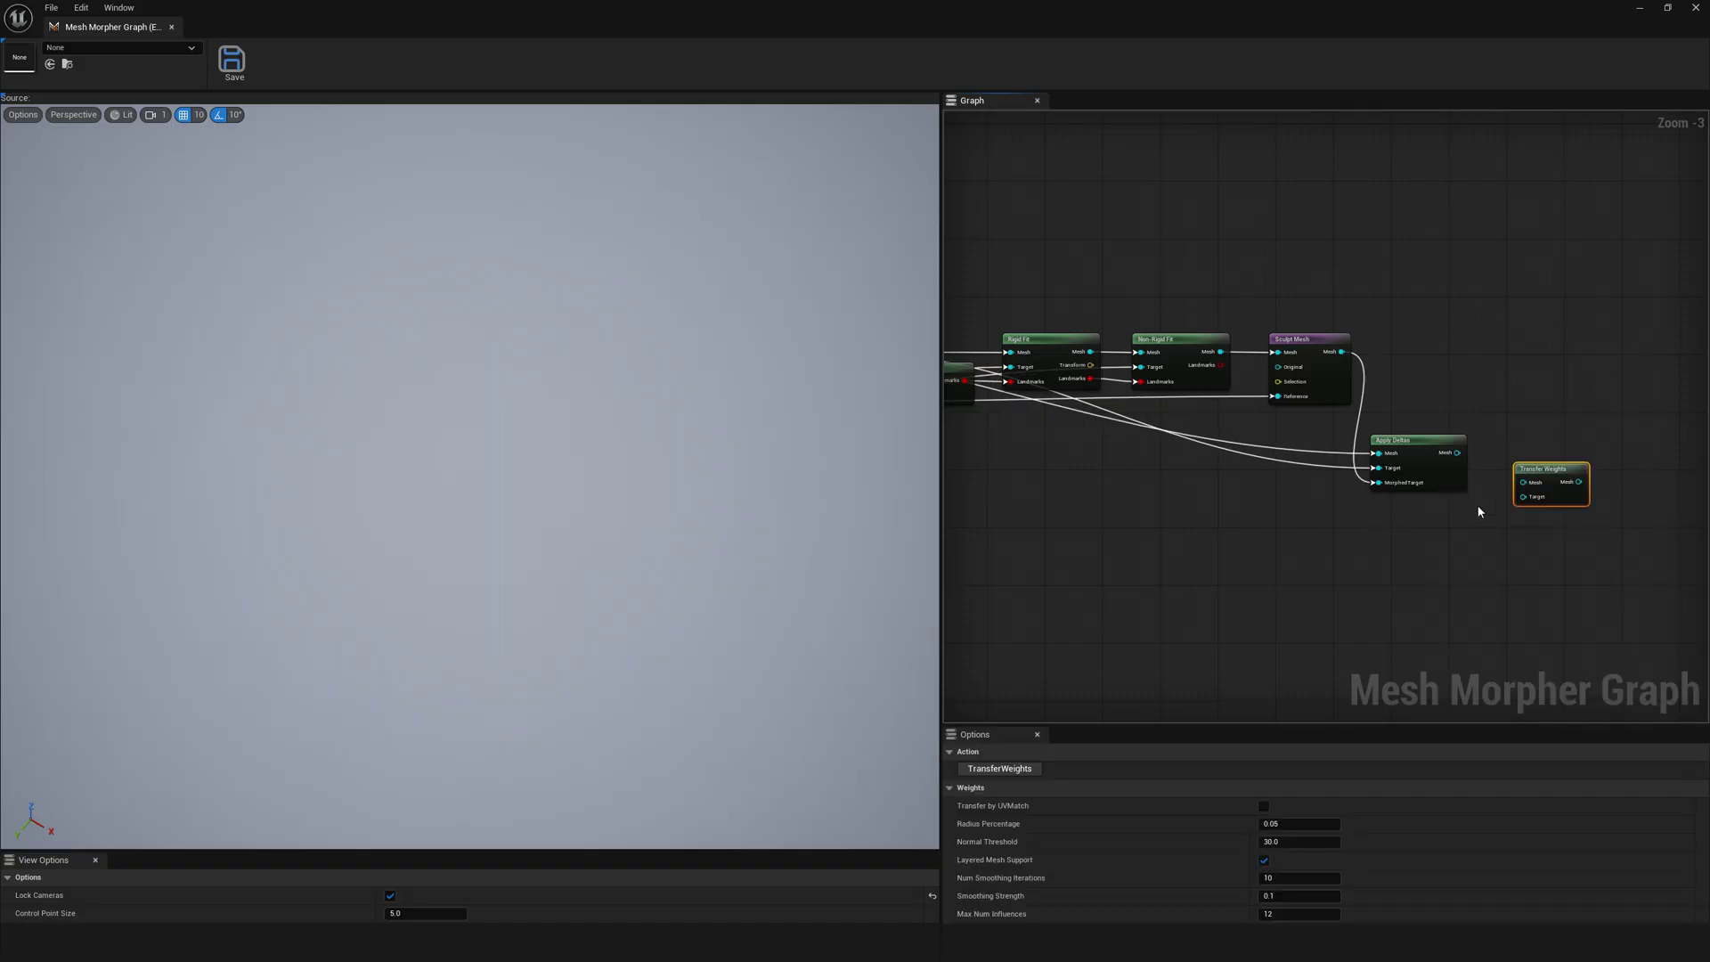
pyautogui.moveTo(1458, 453); pyautogui.dragTo(1529, 491)
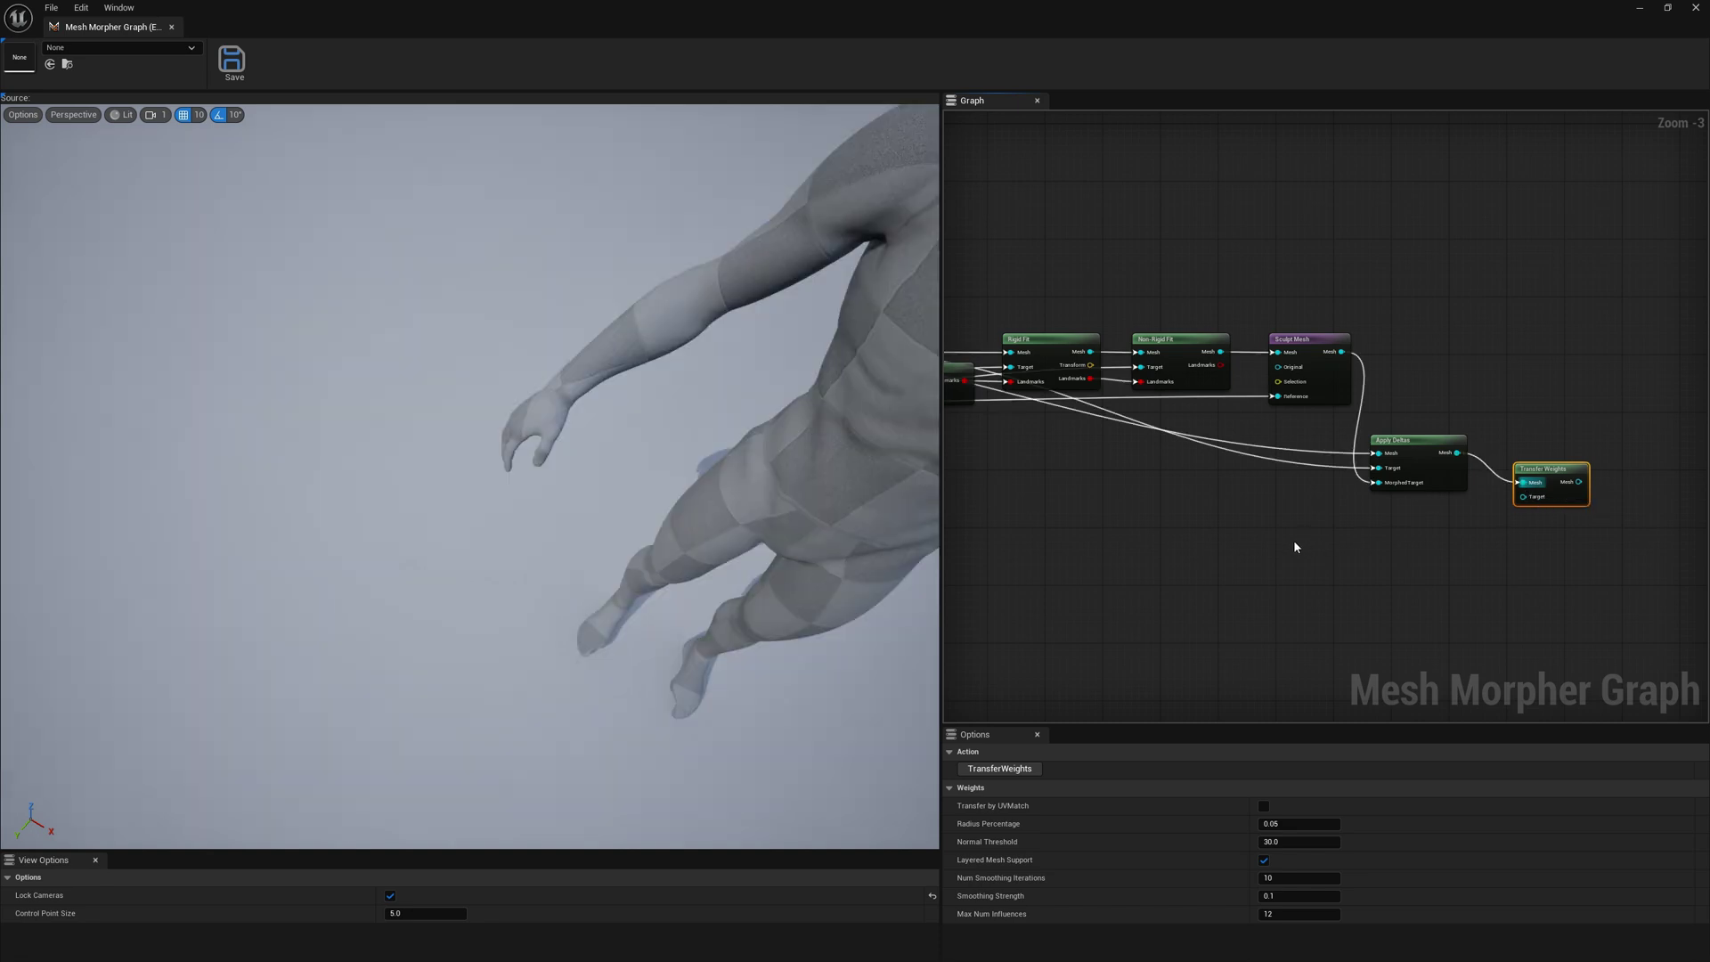
# Step: Connect the SKM_Manny mesh to the Target input of Transfer Weights and run the weight transfer
pyautogui.moveTo(1293, 540); pyautogui.dragTo(1543, 495, button='right')
pyautogui.moveTo(971, 378); pyautogui.dragTo(1427, 452)
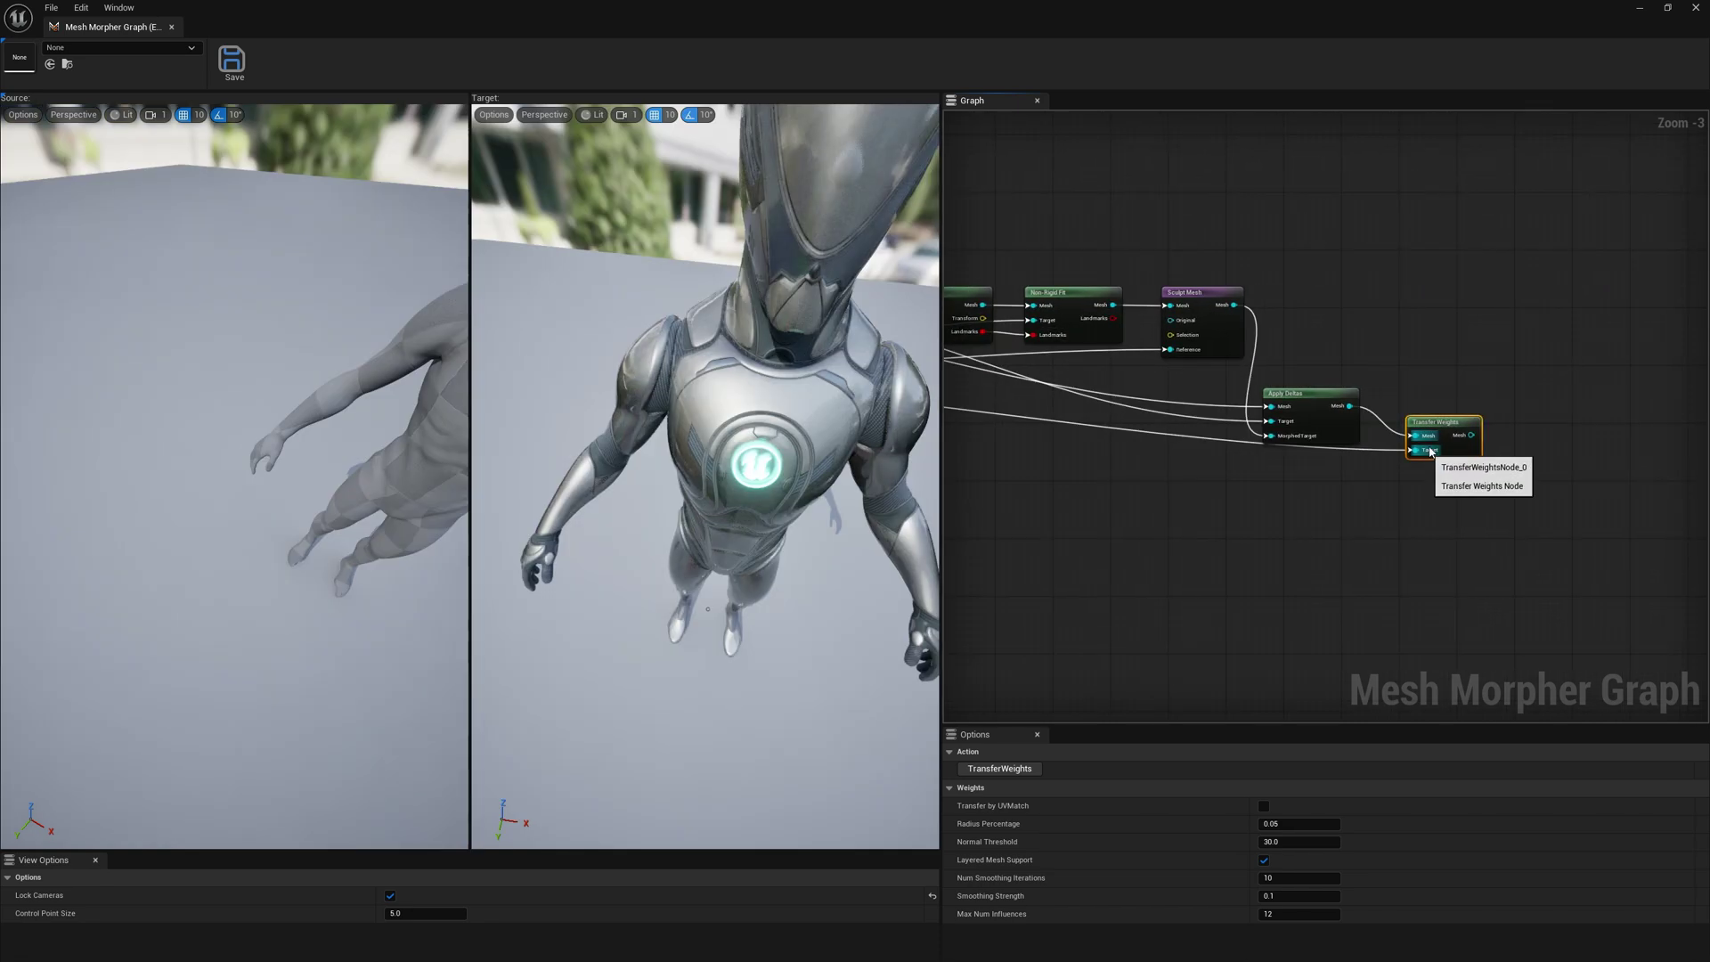
pyautogui.click(1010, 771)
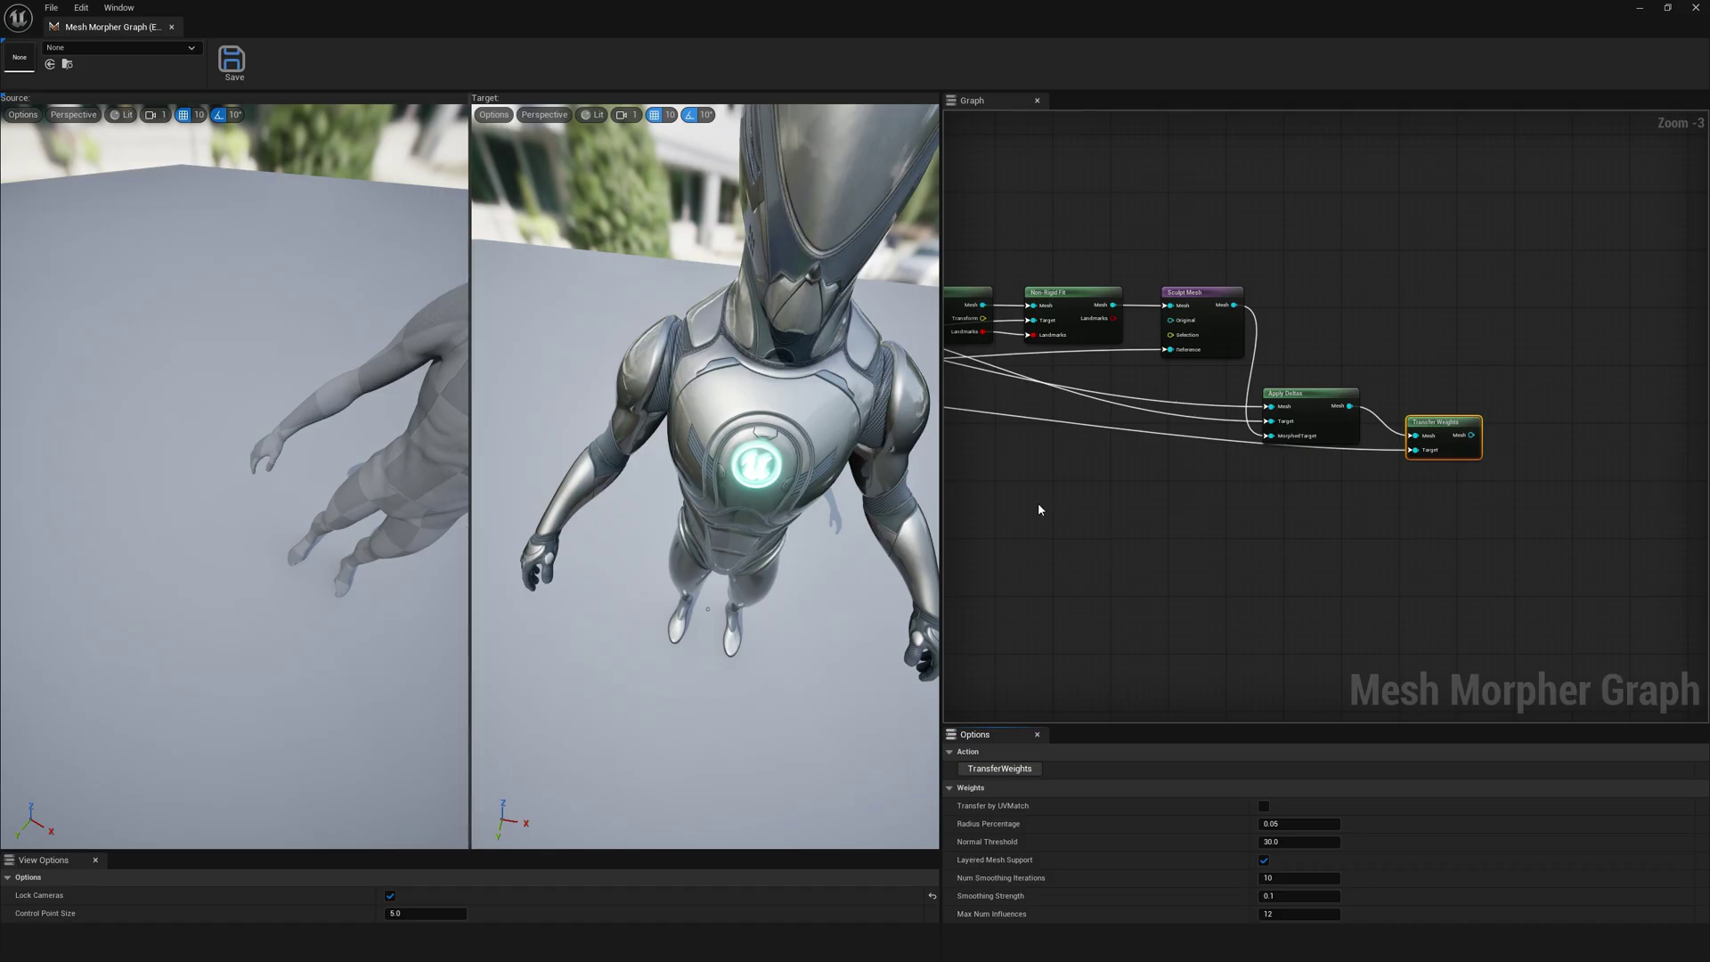
pyautogui.moveTo(760, 515); pyautogui.dragTo(891, 432, button='right')
# Step: Add a Pose node fed by the Transfer Weights output
pyautogui.rightClick(1515, 436)
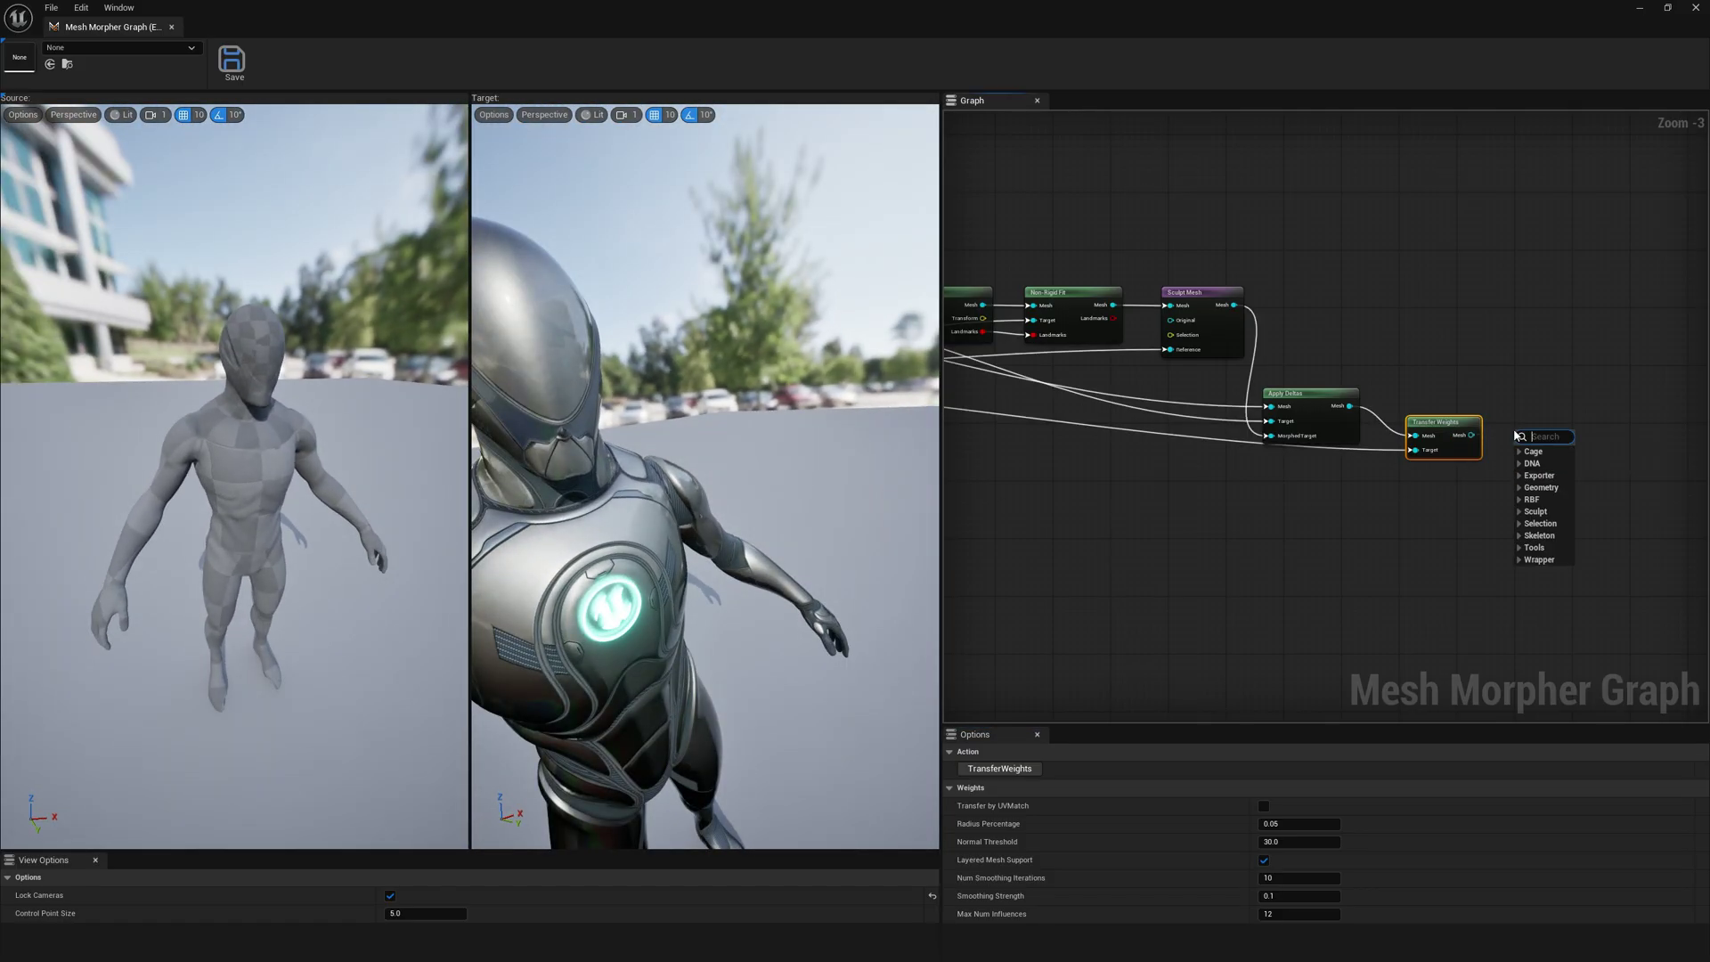
pyautogui.click(1520, 535)
pyautogui.click(1555, 569)
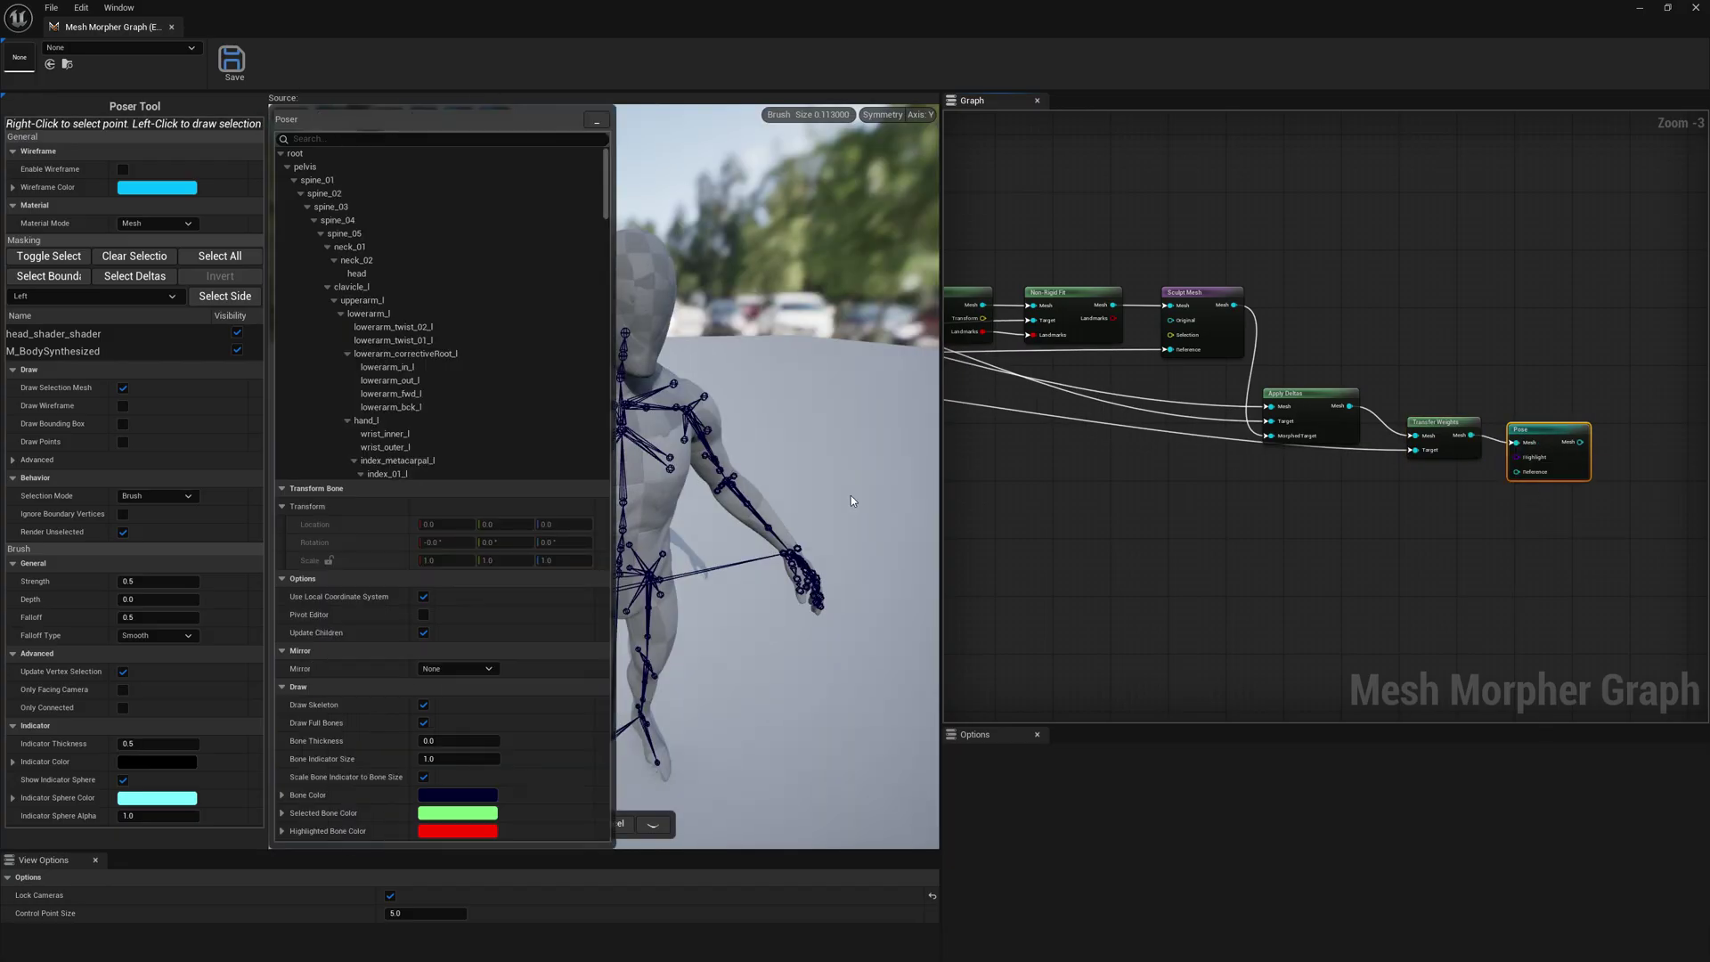
# Step: Try rotating the lowerarm_r bone to test the transferred weights, and undo the rotation
pyautogui.moveTo(849, 447); pyautogui.dragTo(810, 463, button='right')
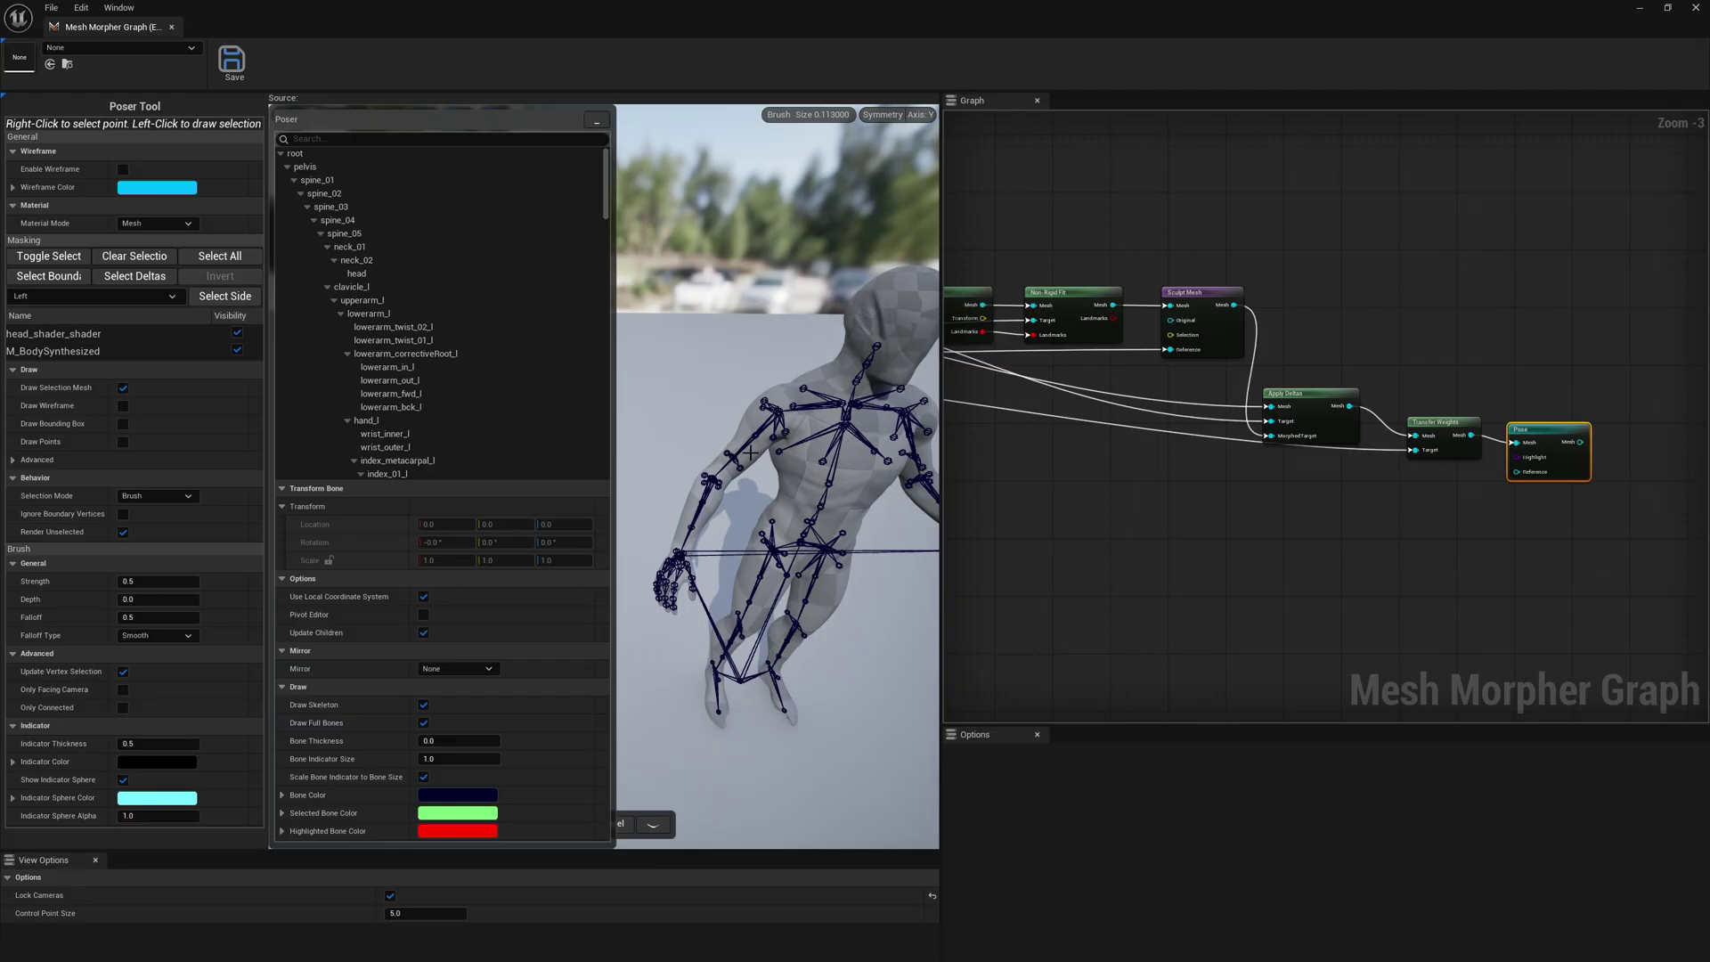
pyautogui.rightClick(690, 538)
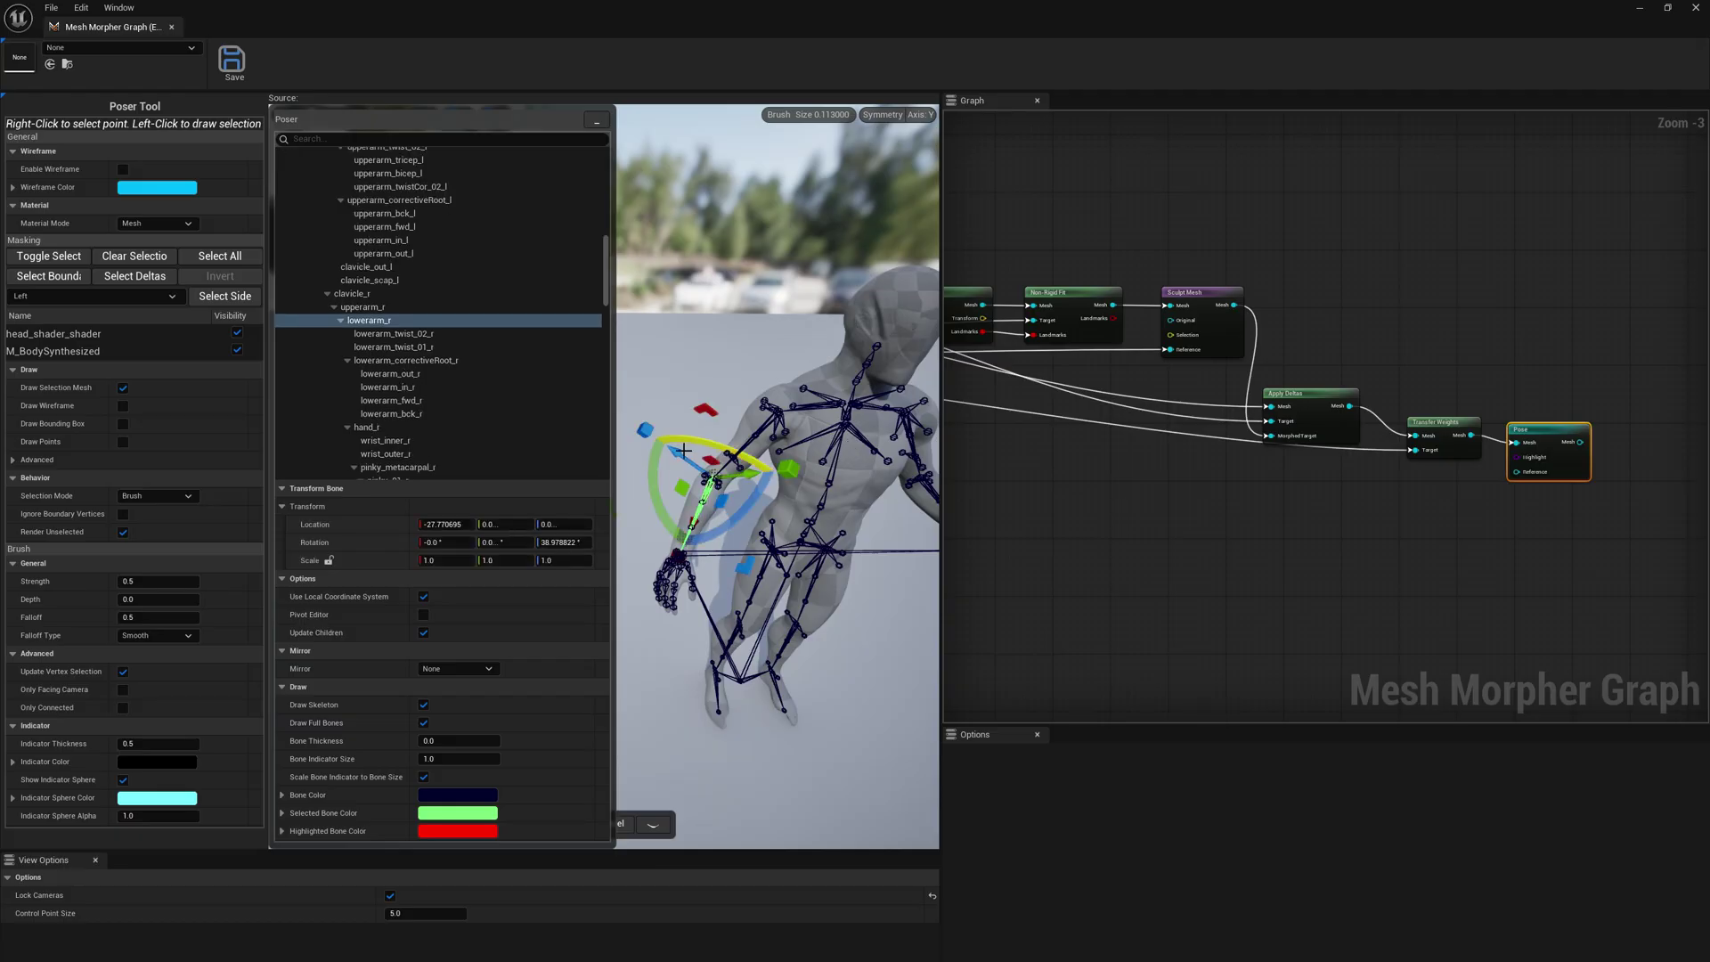
pyautogui.moveTo(655, 487); pyautogui.dragTo(746, 521)
pyautogui.rightClick(744, 613)
pyautogui.hotkey('ctrl', 'z')
# Step: Rotate the thigh_l bone so the left leg swings outward
pyautogui.moveTo(869, 591); pyautogui.dragTo(926, 592, button='middle')
pyautogui.keyDown('alt'); pyautogui.moveTo(807, 585); pyautogui.dragTo(780, 612); pyautogui.keyUp('alt')
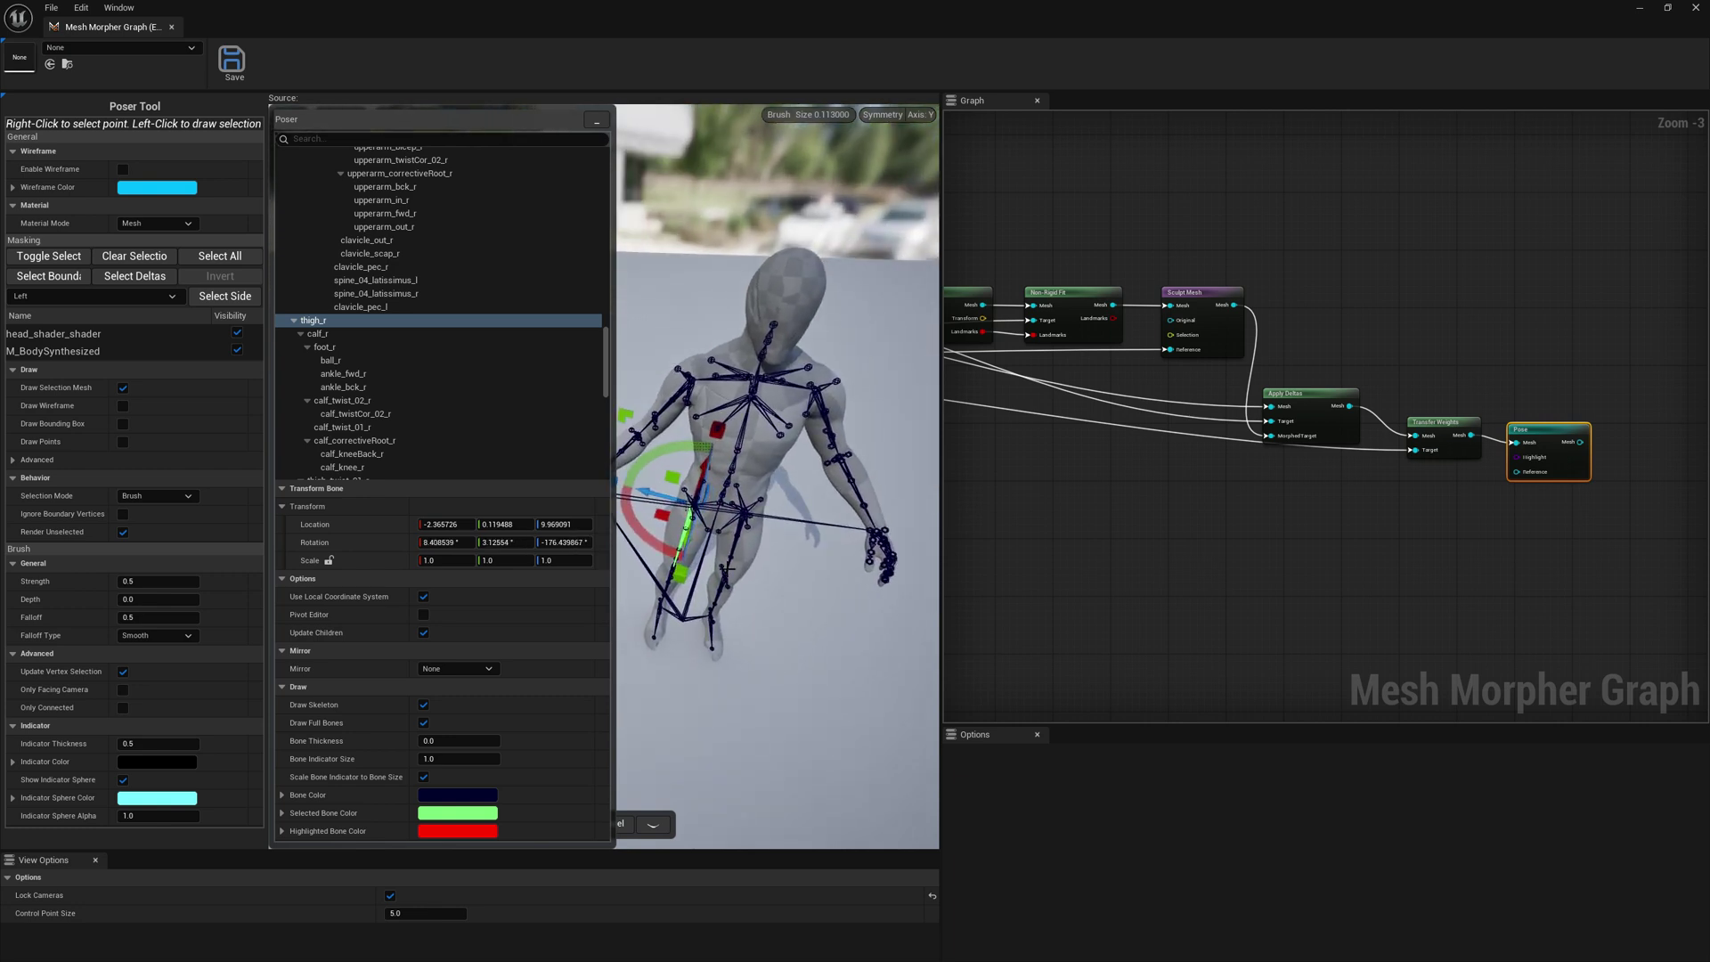
pyautogui.click(728, 569)
pyautogui.moveTo(725, 472); pyautogui.dragTo(699, 507)
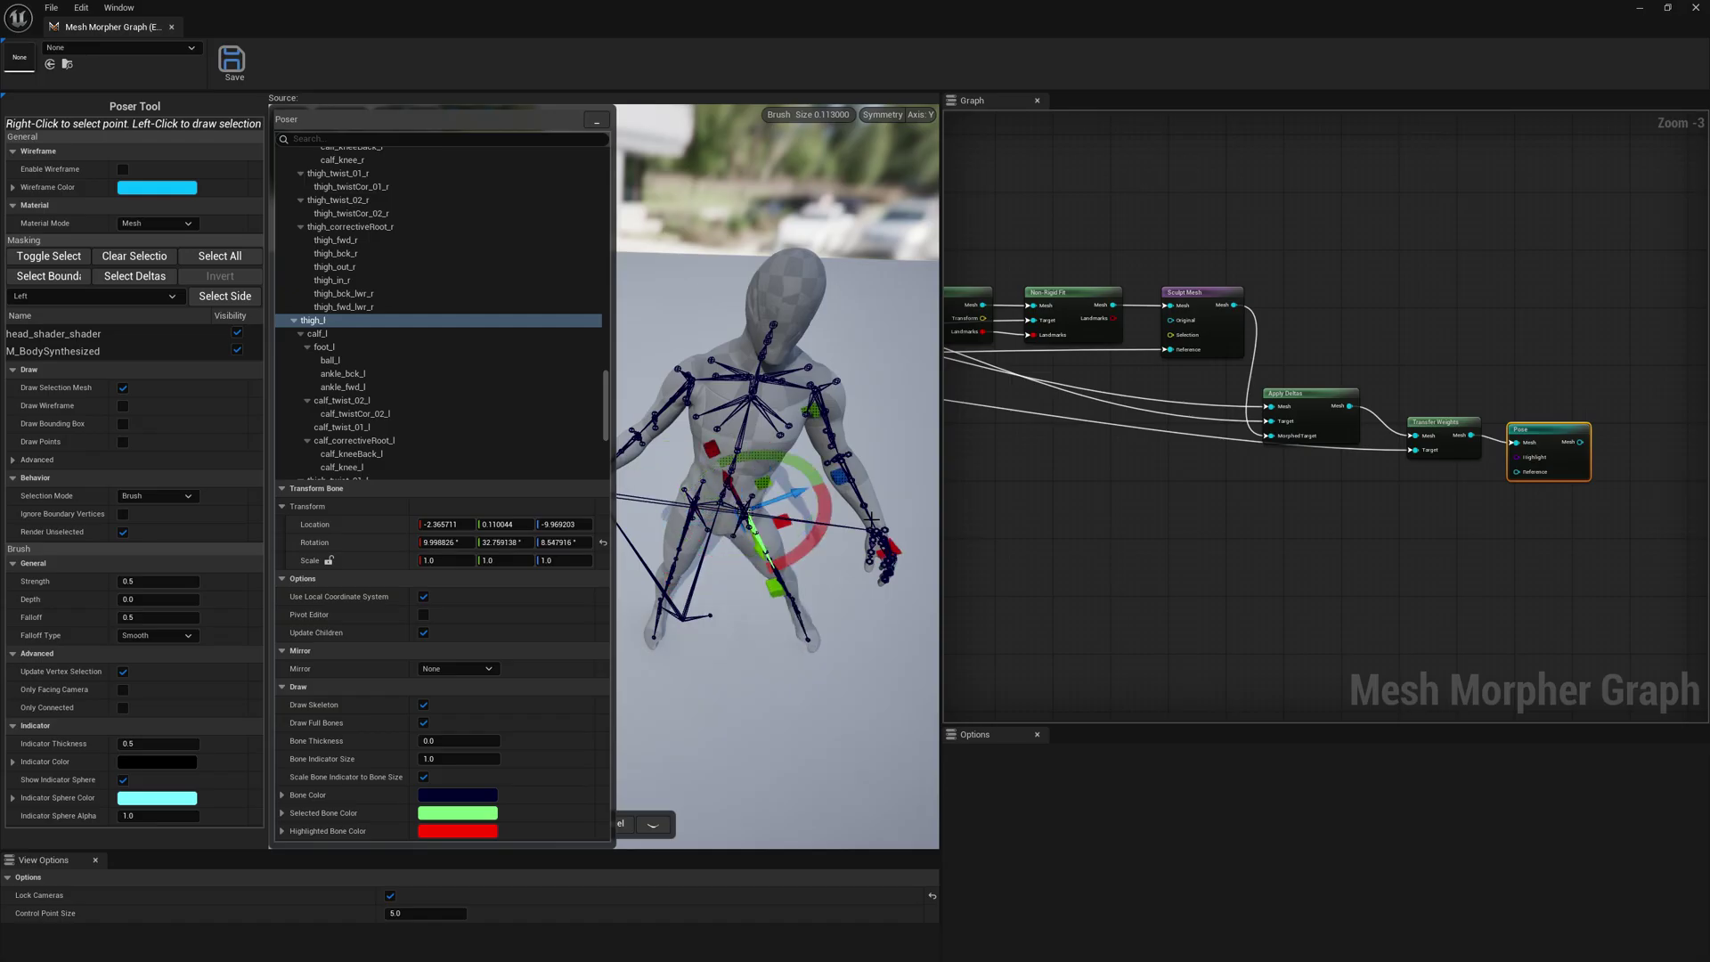
# Step: Rotate the lowerarm_l bone about its X axis and check the bone hierarchy in the Poser
pyautogui.click(865, 505)
pyautogui.moveTo(831, 485); pyautogui.dragTo(793, 471, button='right')
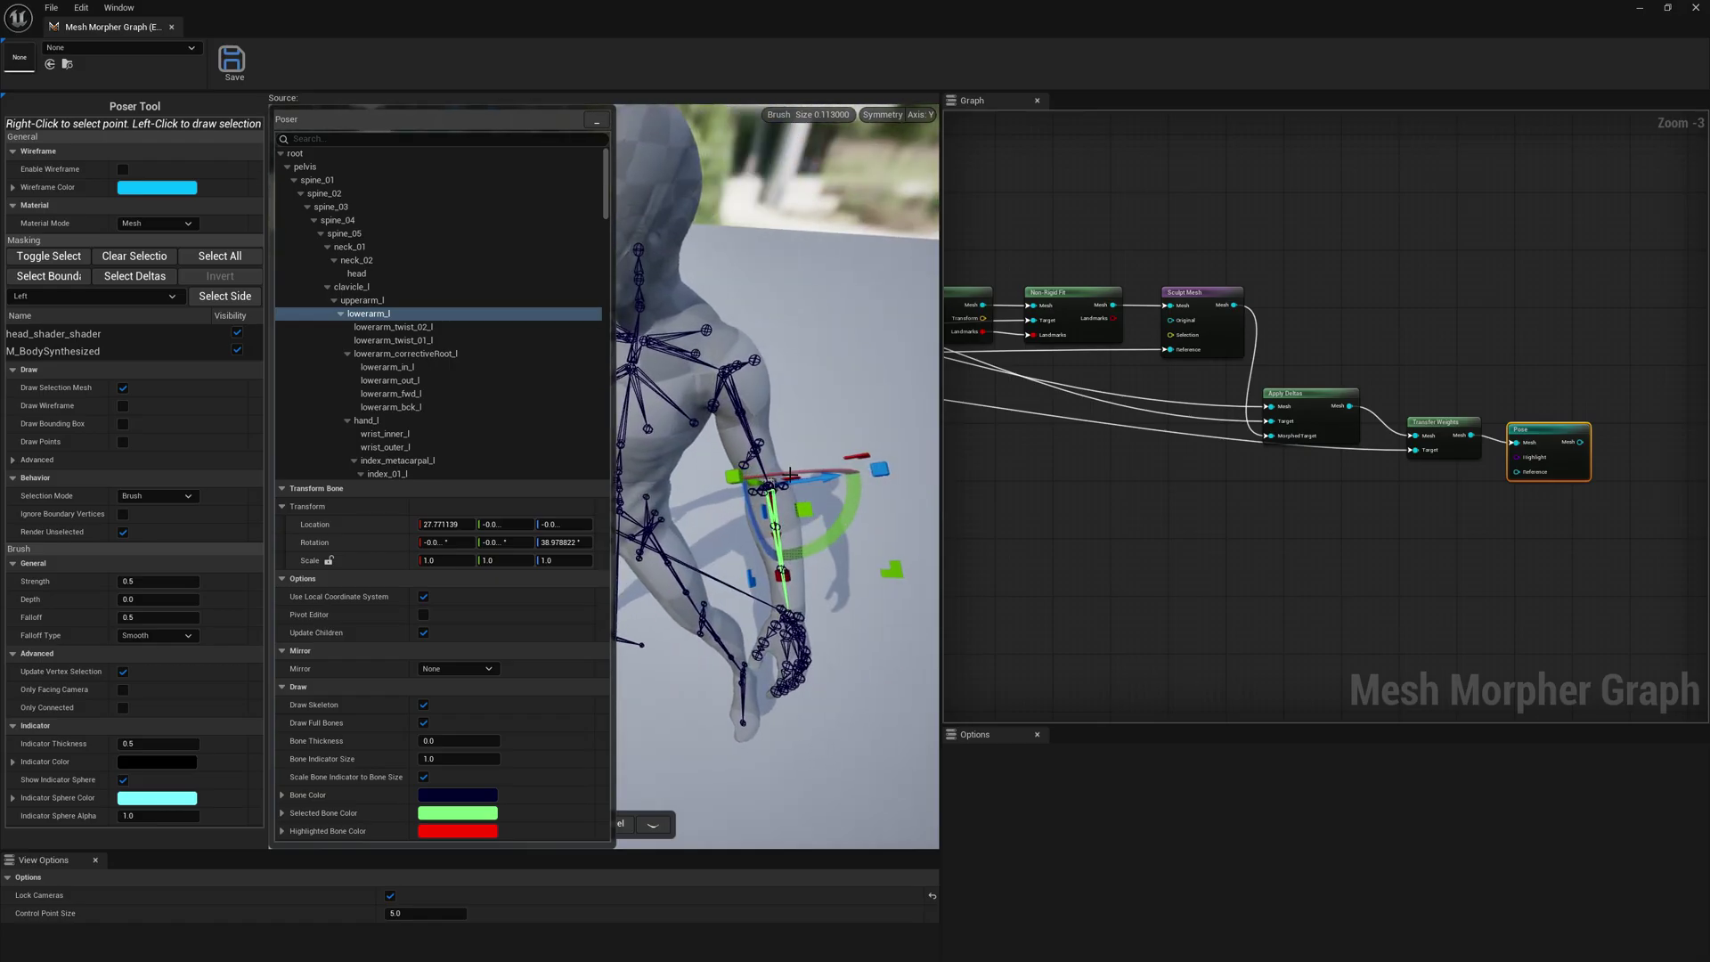
pyautogui.click(792, 479)
pyautogui.click(785, 583)
pyautogui.moveTo(787, 472); pyautogui.dragTo(718, 475)
pyautogui.moveTo(668, 484); pyautogui.dragTo(720, 375)
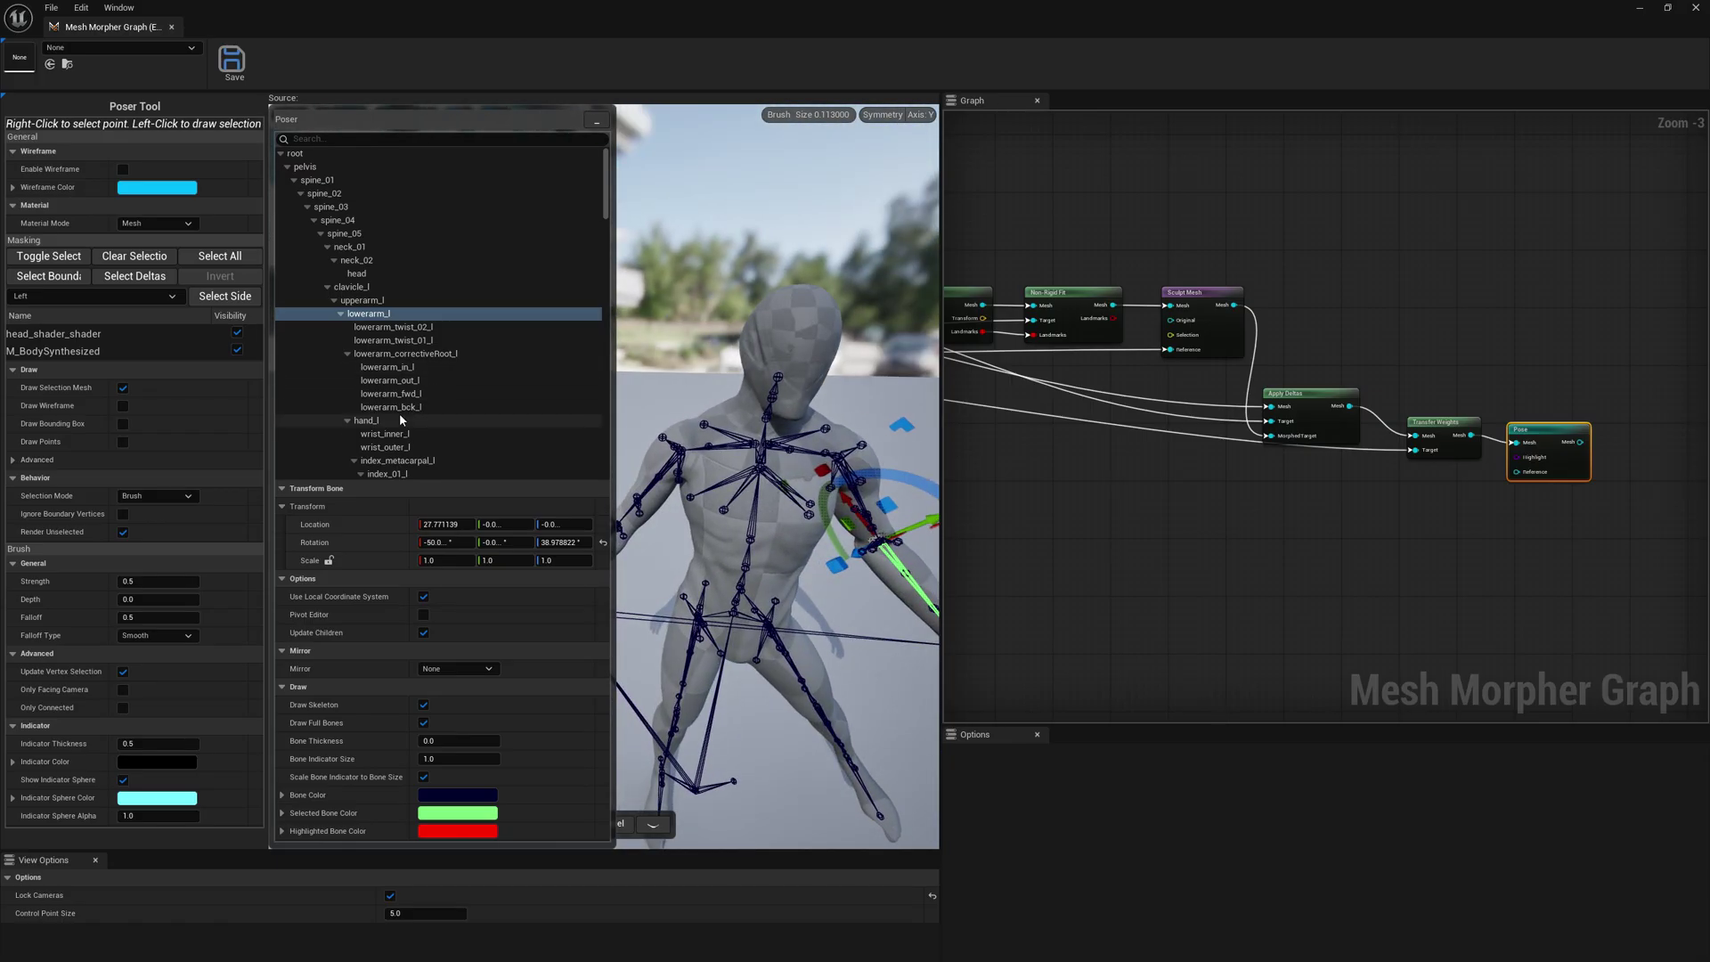
pyautogui.scroll(-10, 438, 406)
pyautogui.scroll(-10, 450, 405)
pyautogui.scroll(-5, 452, 399)
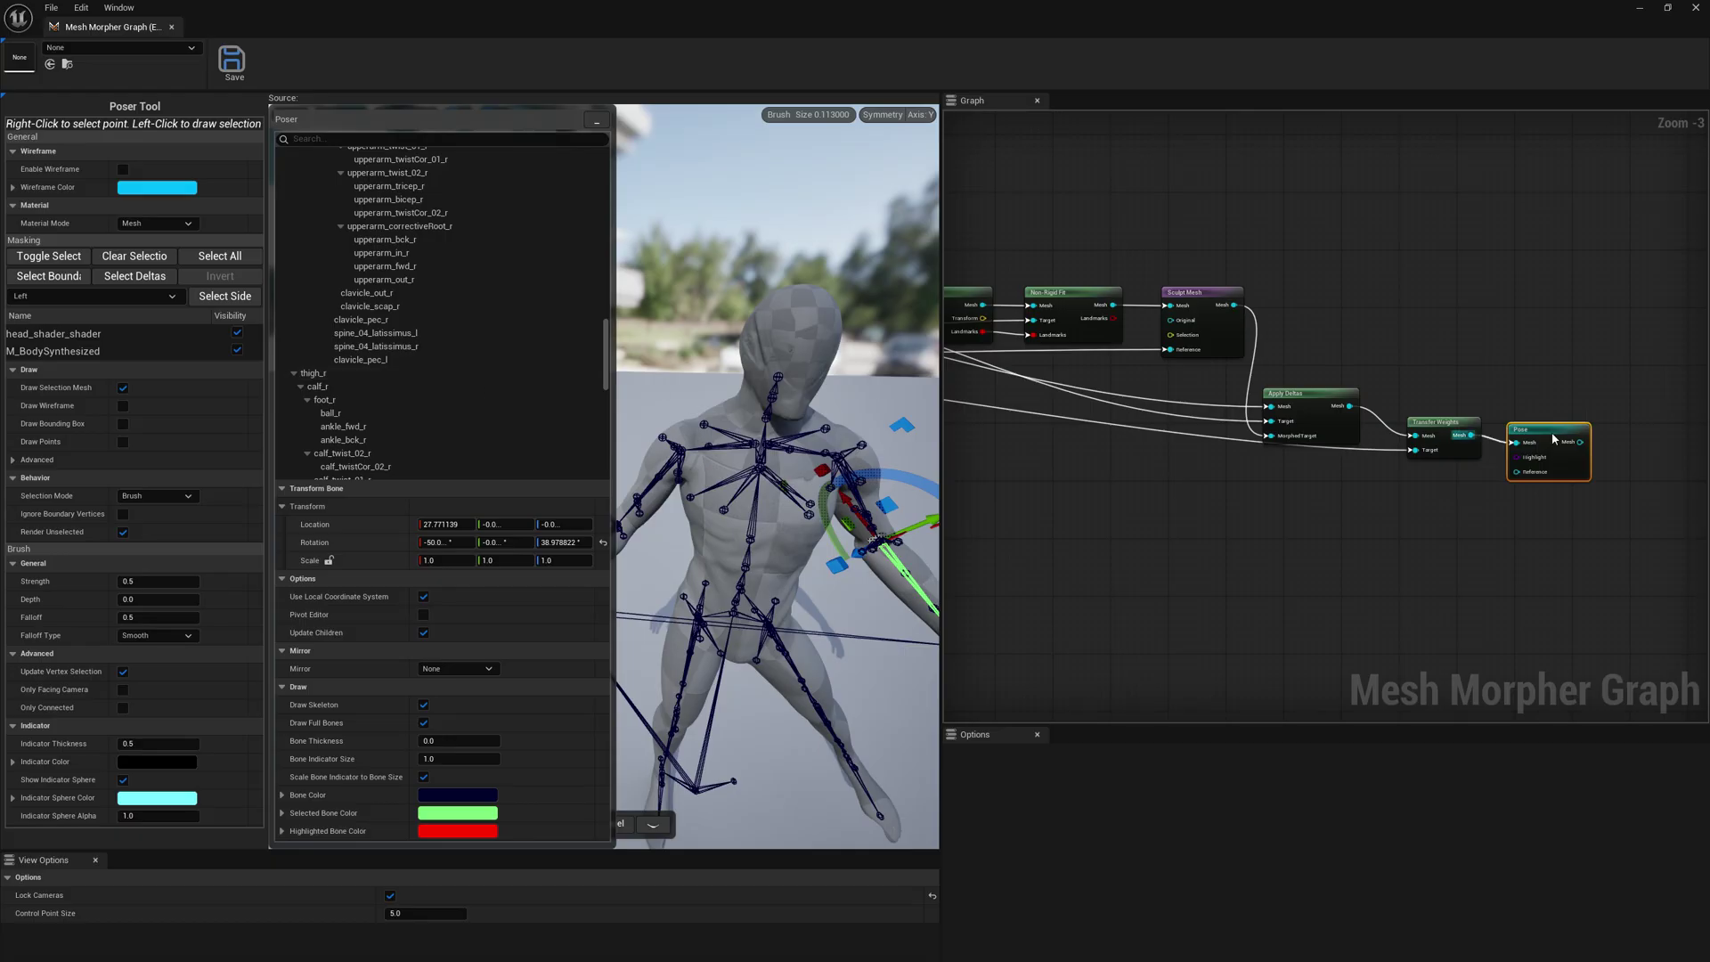
# Step: Add a Bake Mesh node fed by the Pose output and align it beside the Pose node
pyautogui.moveTo(1554, 439); pyautogui.dragTo(1492, 460, button='right')
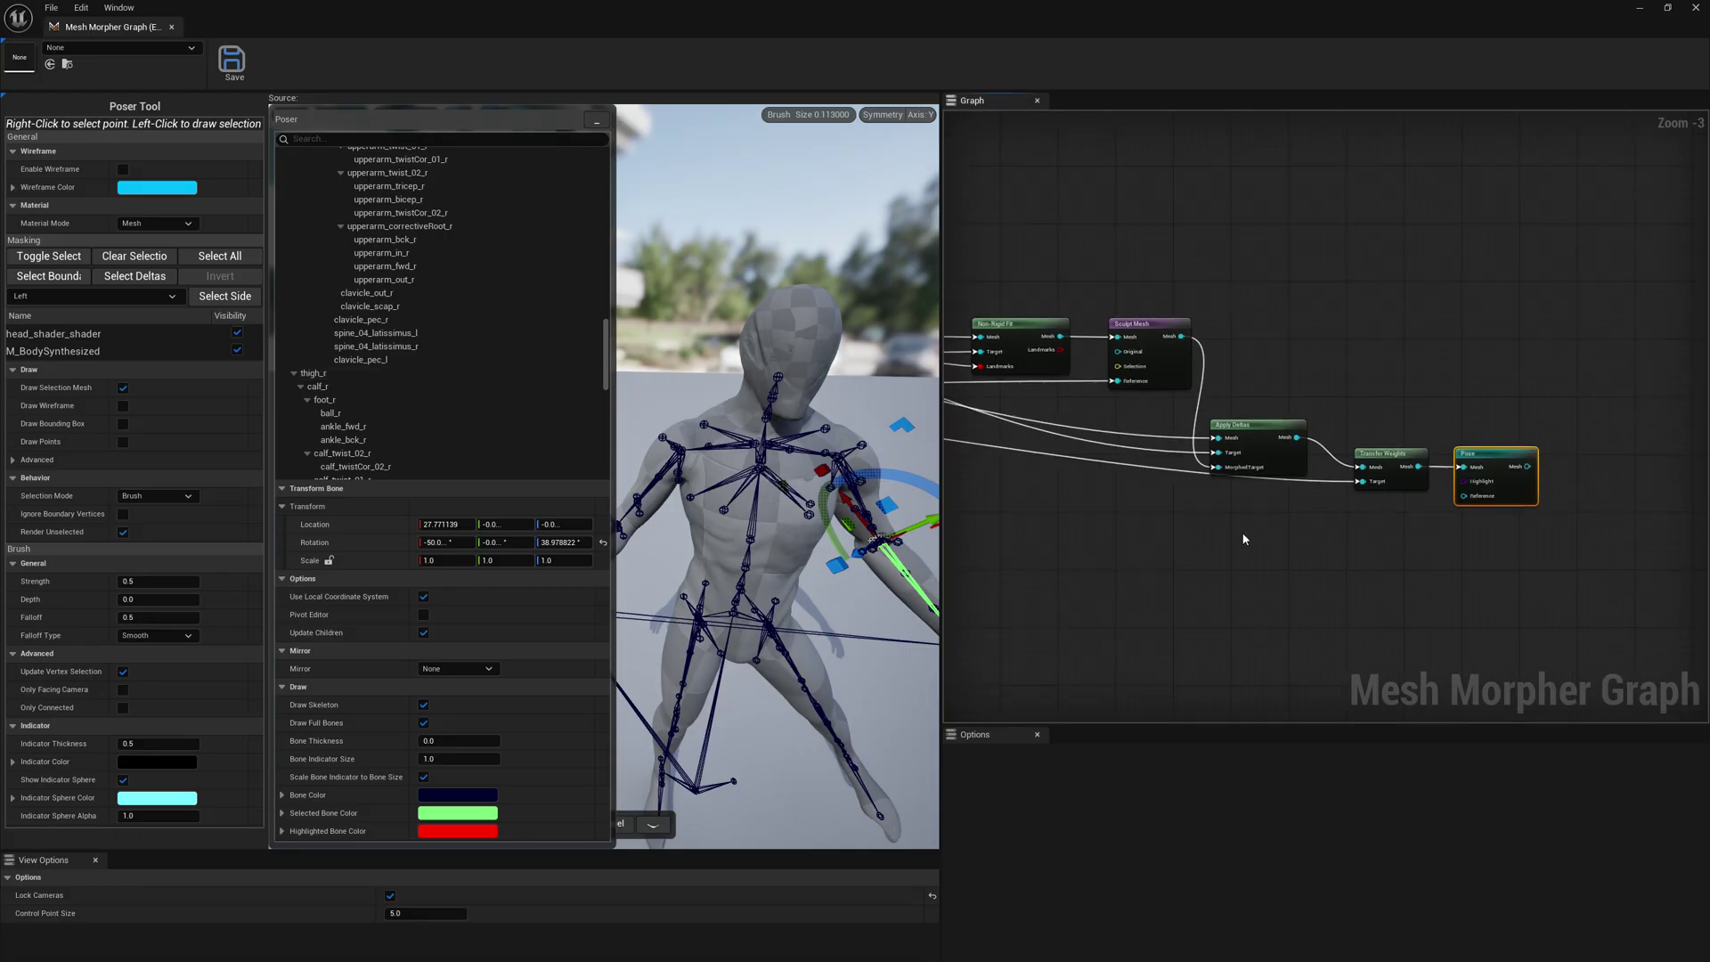
pyautogui.moveTo(1244, 539); pyautogui.dragTo(1403, 489, button='right')
pyautogui.moveTo(1051, 433)
pyautogui.mouseDown(button='right')
pyautogui.moveTo(1157, 424)
pyautogui.moveTo(1418, 452)
pyautogui.moveTo(703, 429)
pyautogui.mouseUp(button='right')
pyautogui.rightClick(1413, 407)
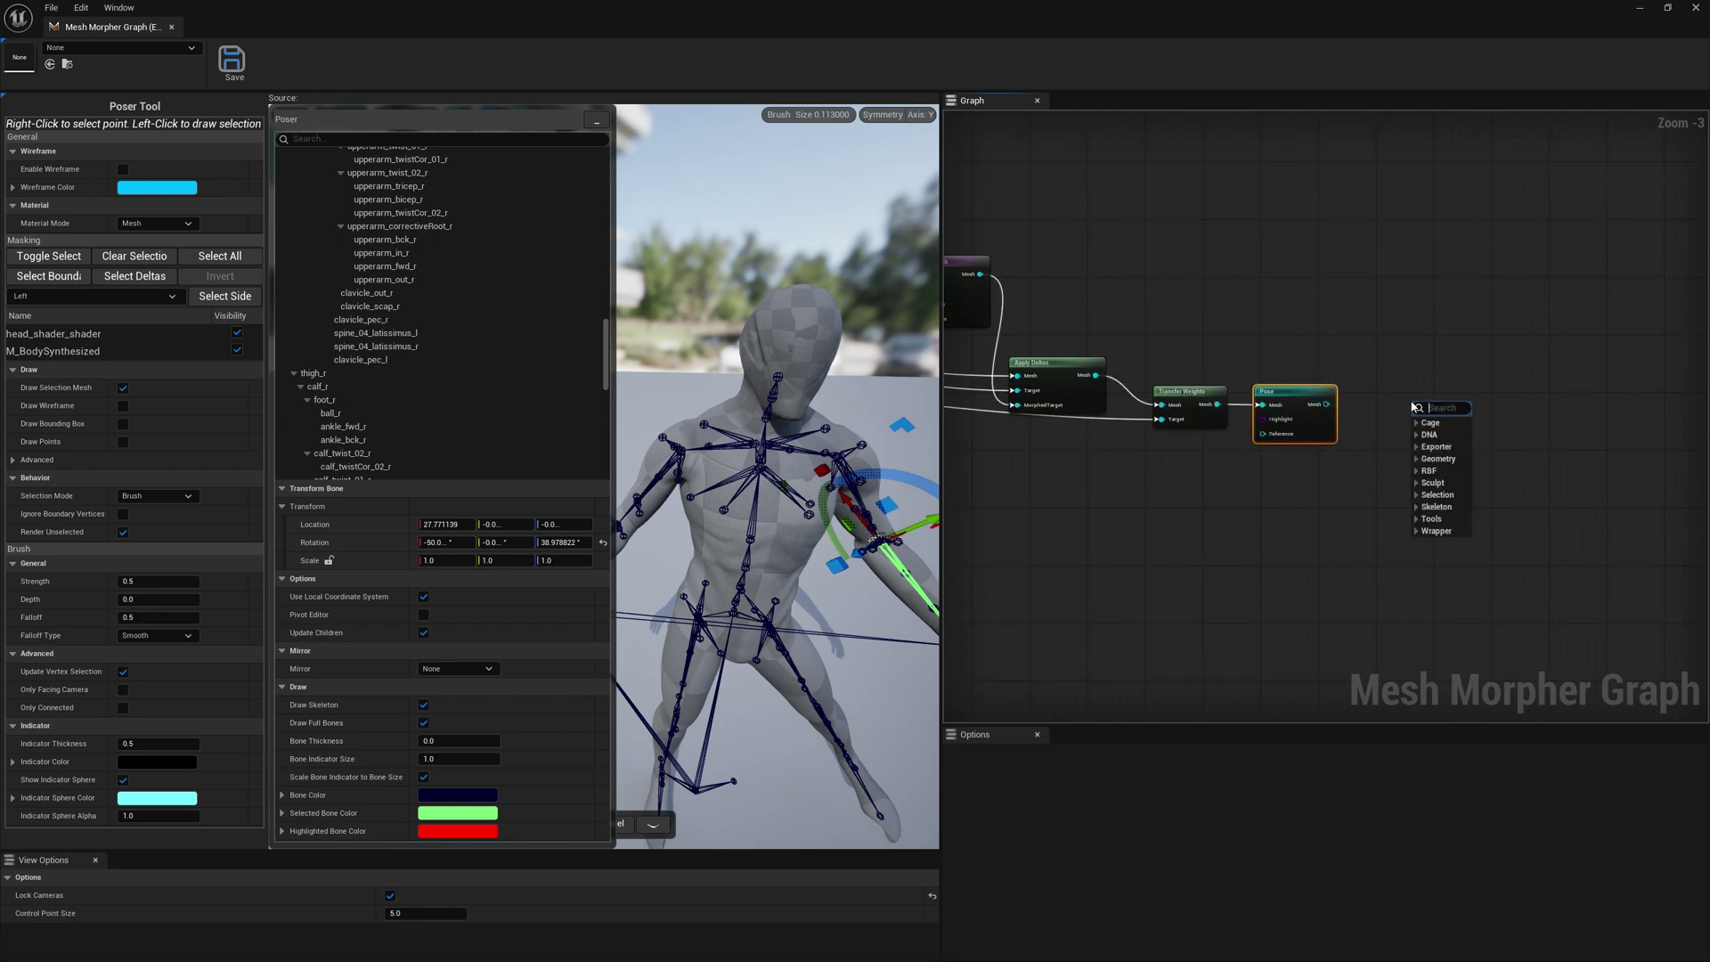
pyautogui.write('bake')
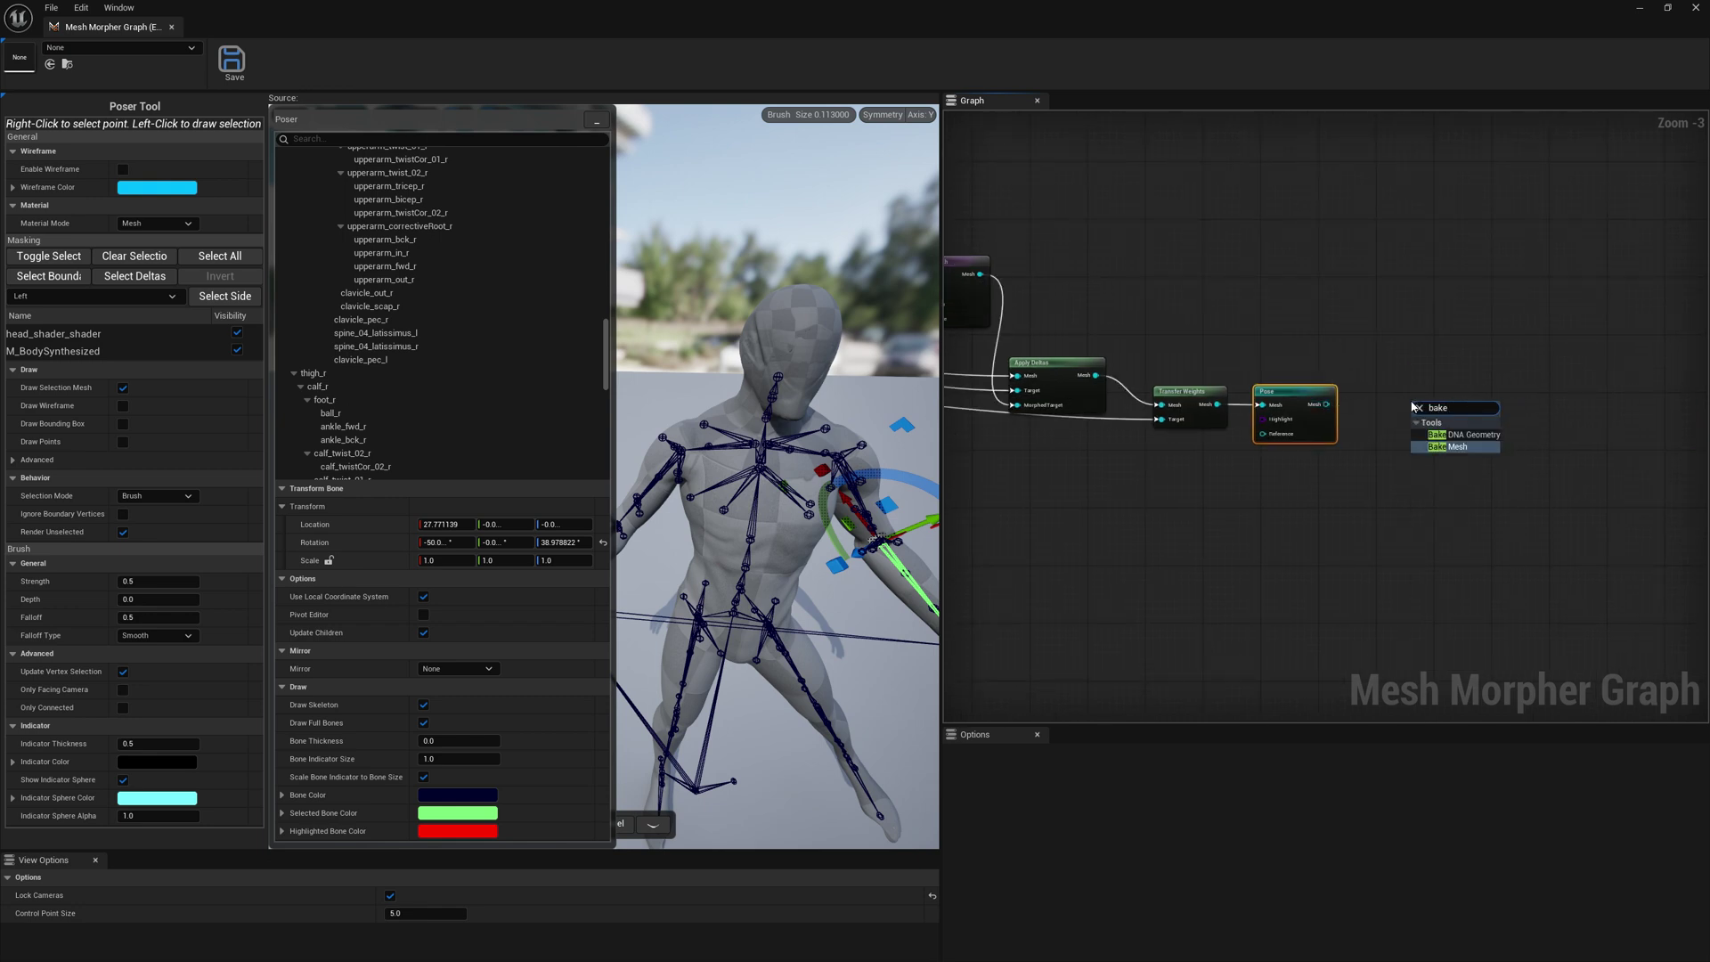
pyautogui.click(1478, 448)
pyautogui.moveTo(1432, 405); pyautogui.dragTo(1398, 391)
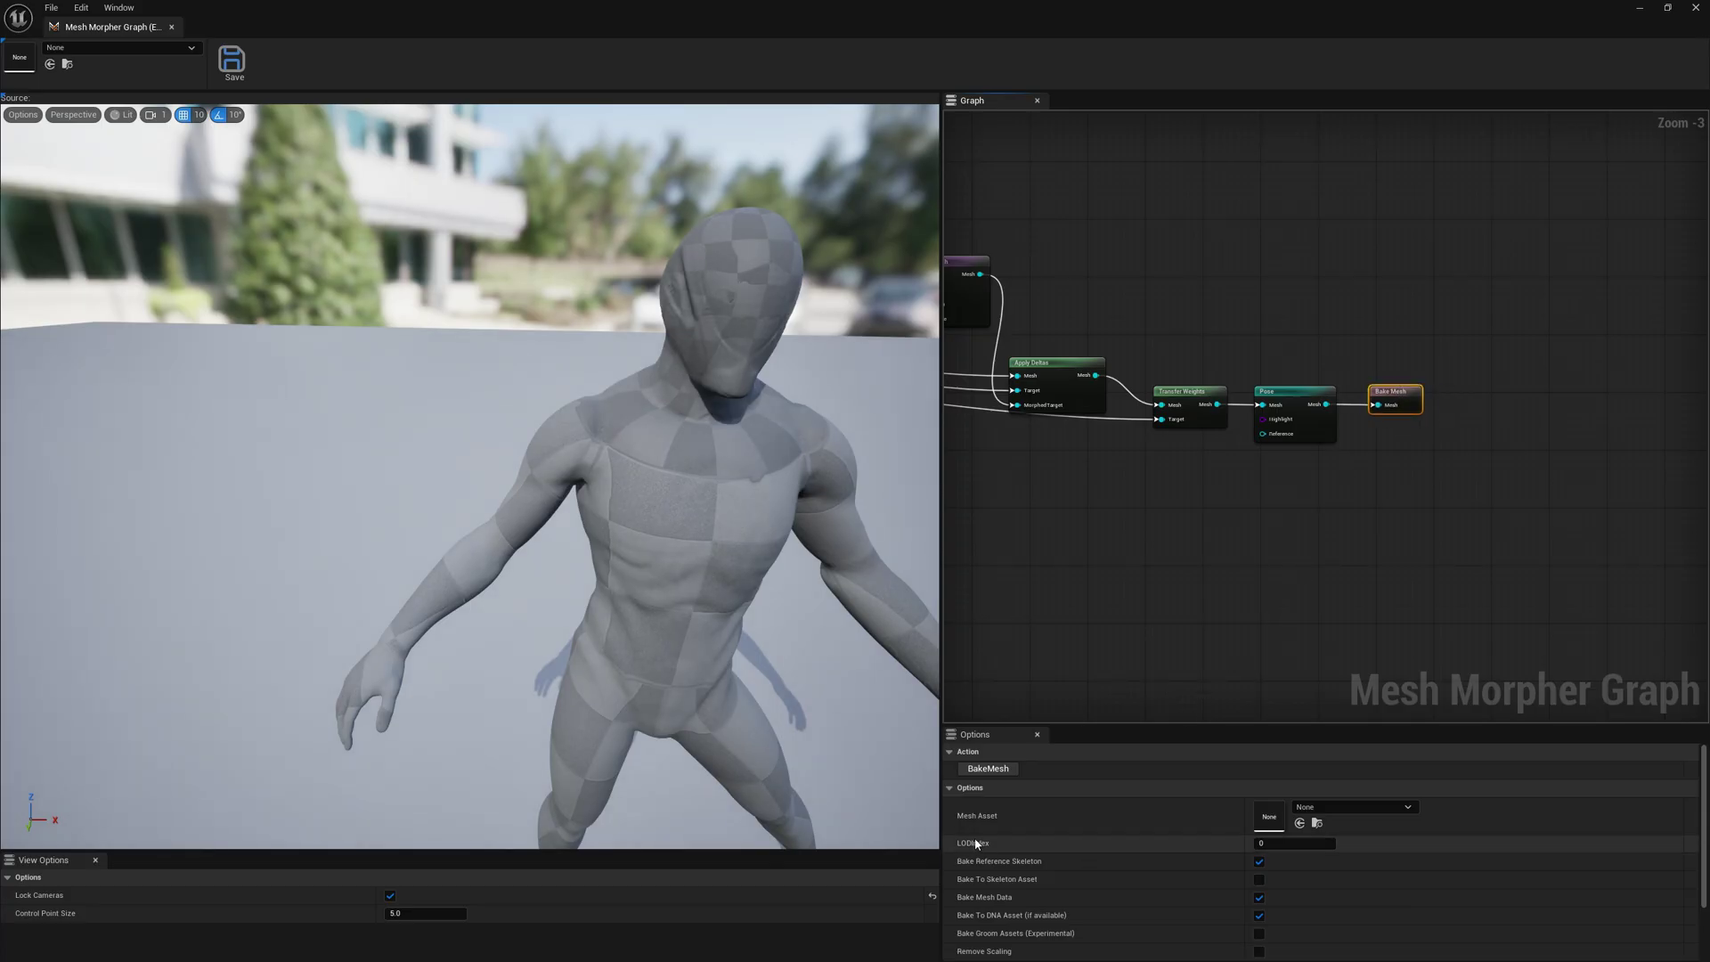
# Step: Set the Bake Mesh node's mesh asset to SKM_Ettore_full
pyautogui.click(1324, 808)
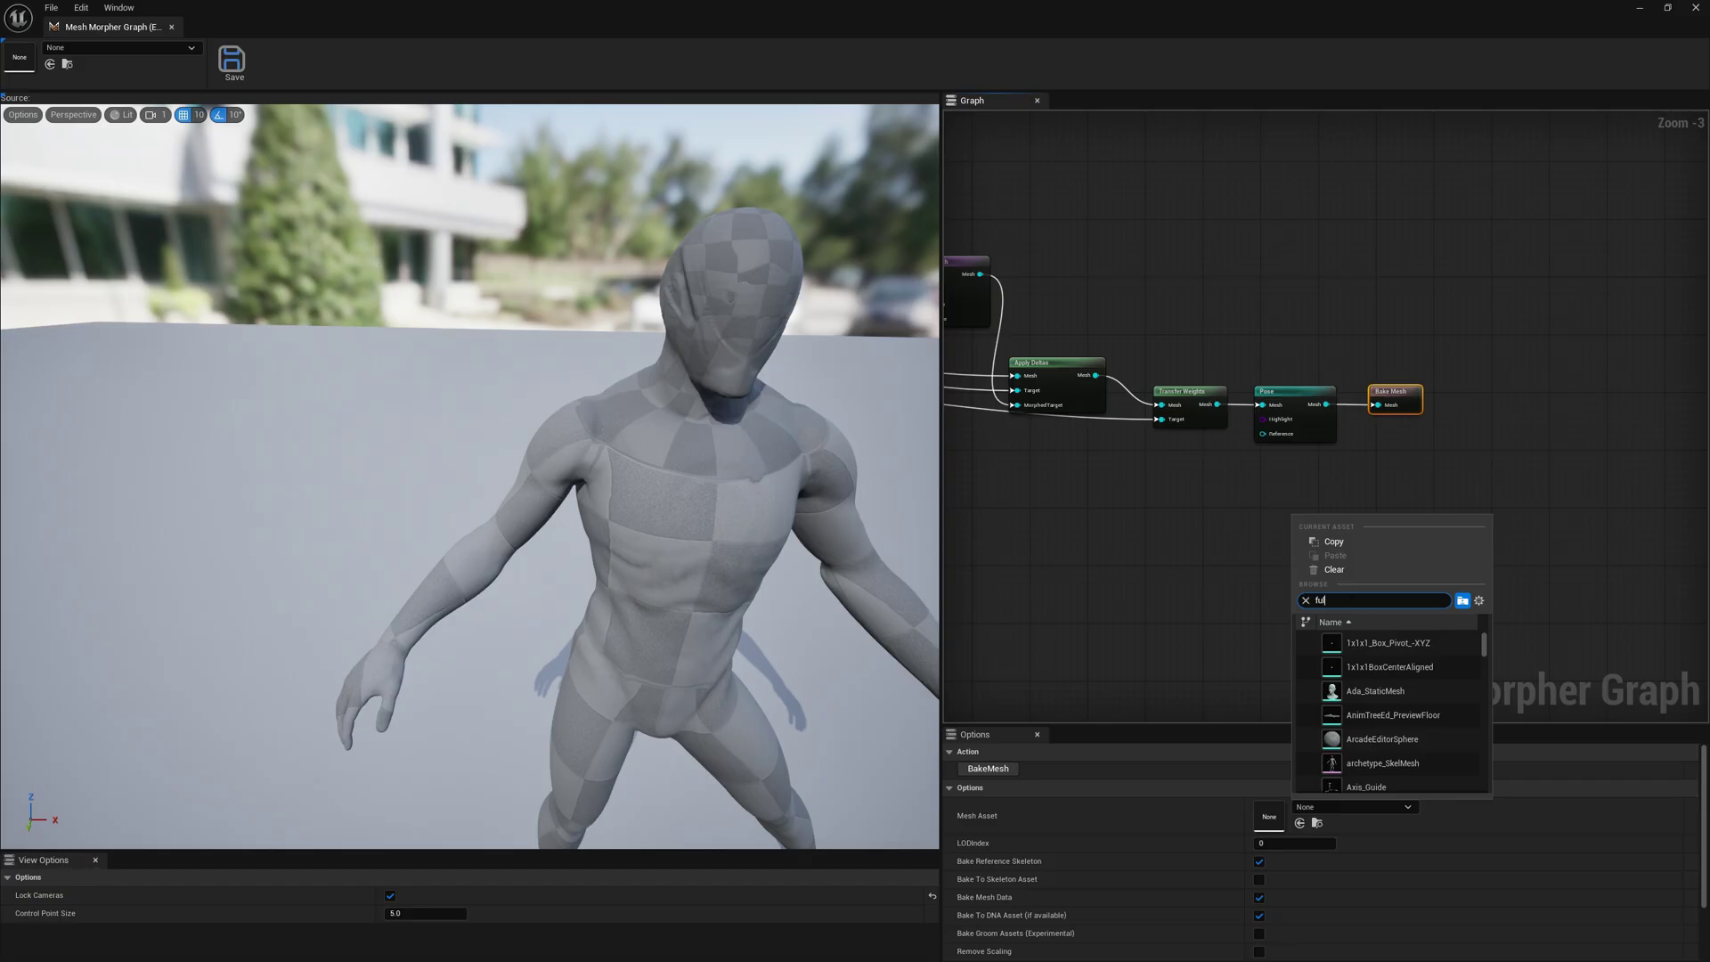
pyautogui.write('l')
pyautogui.scroll(-5, 1425, 713)
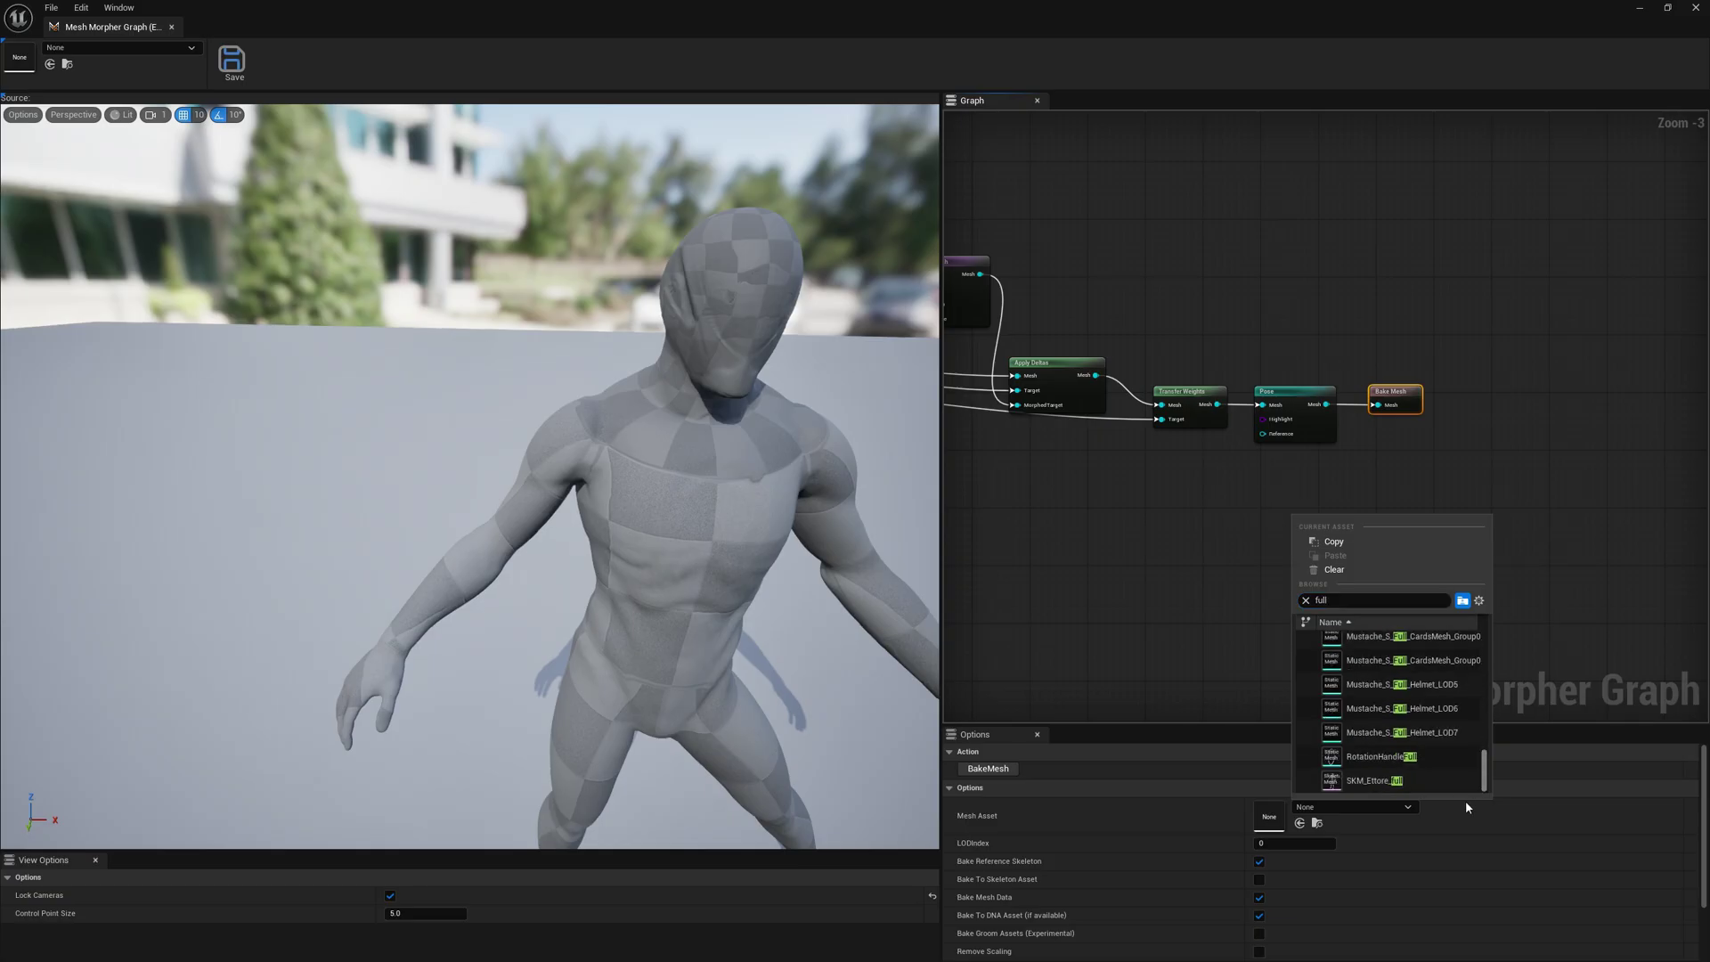
pyautogui.click(1389, 781)
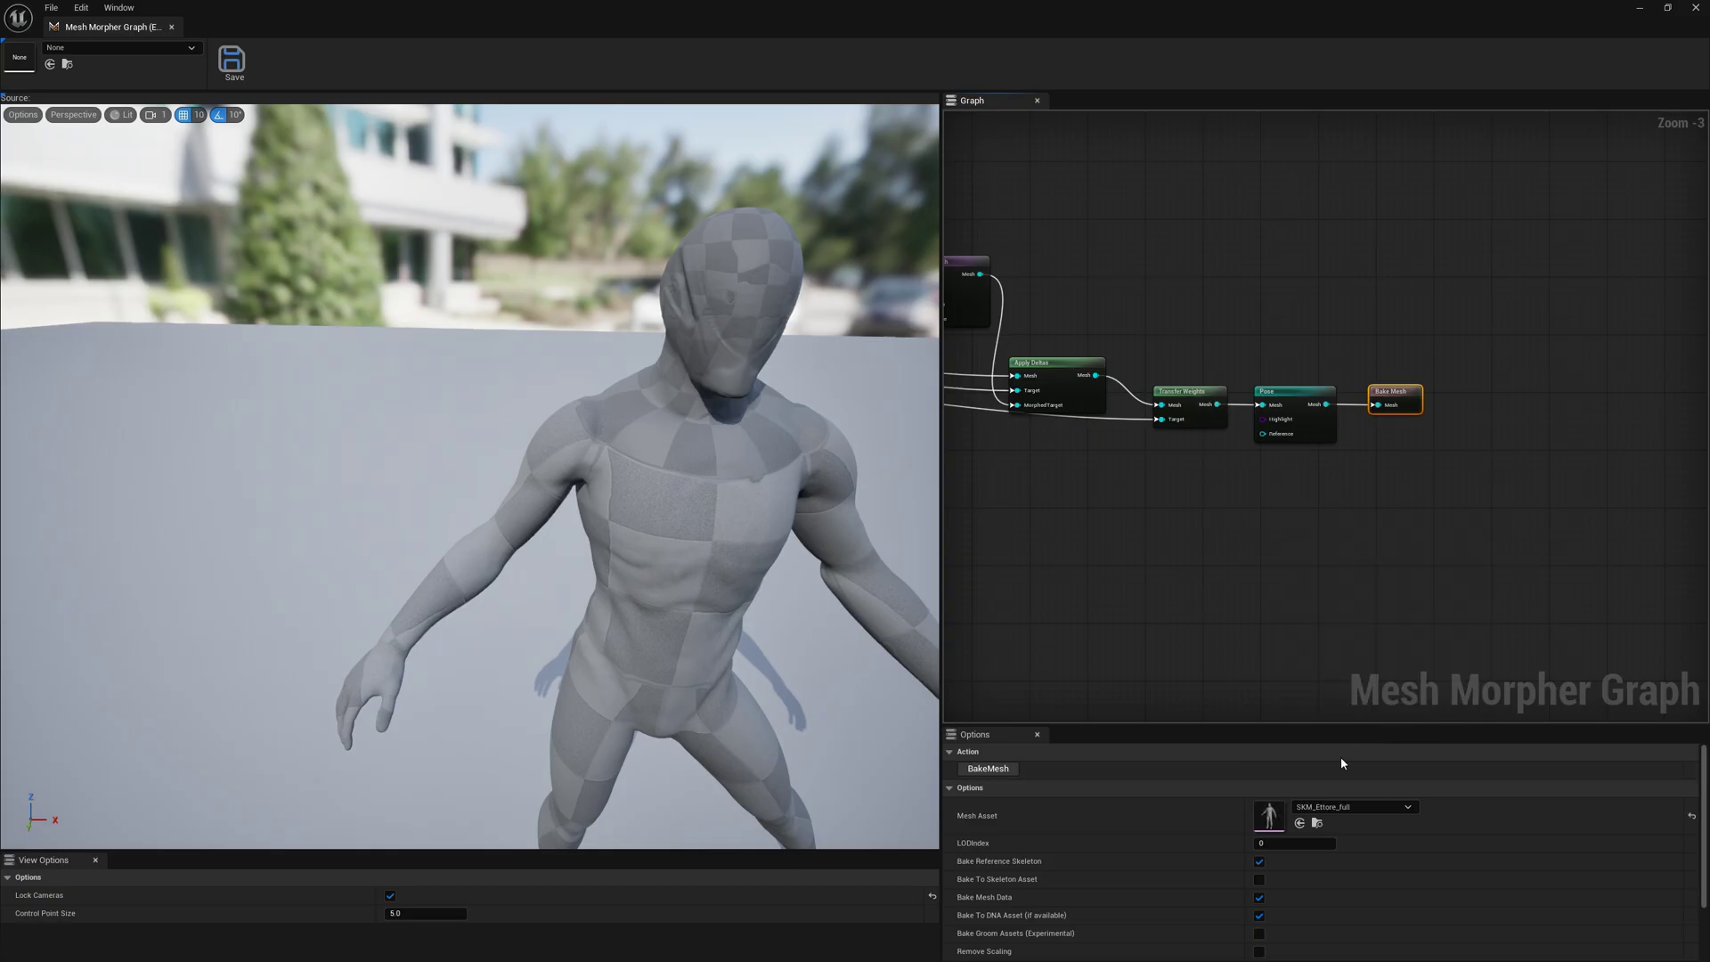
# Step: Bake the mesh and save its new skeleton in the Content/Skeletons folder
pyautogui.moveTo(1319, 589); pyautogui.dragTo(1407, 555, button='right')
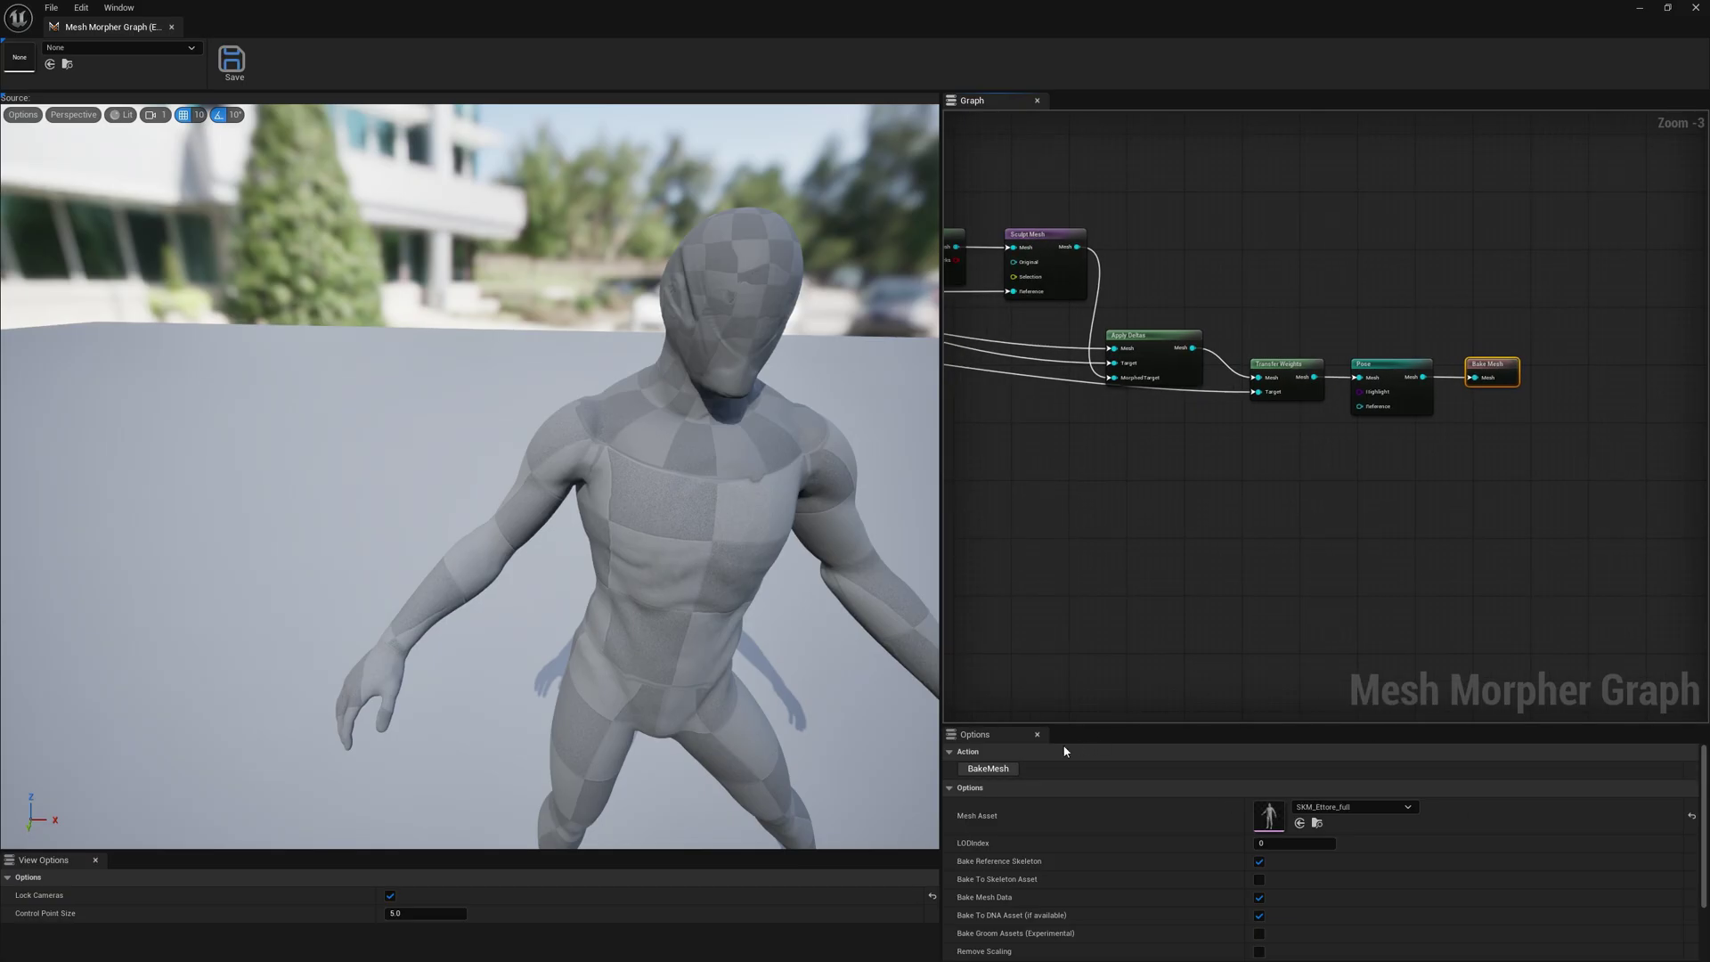
pyautogui.click(990, 769)
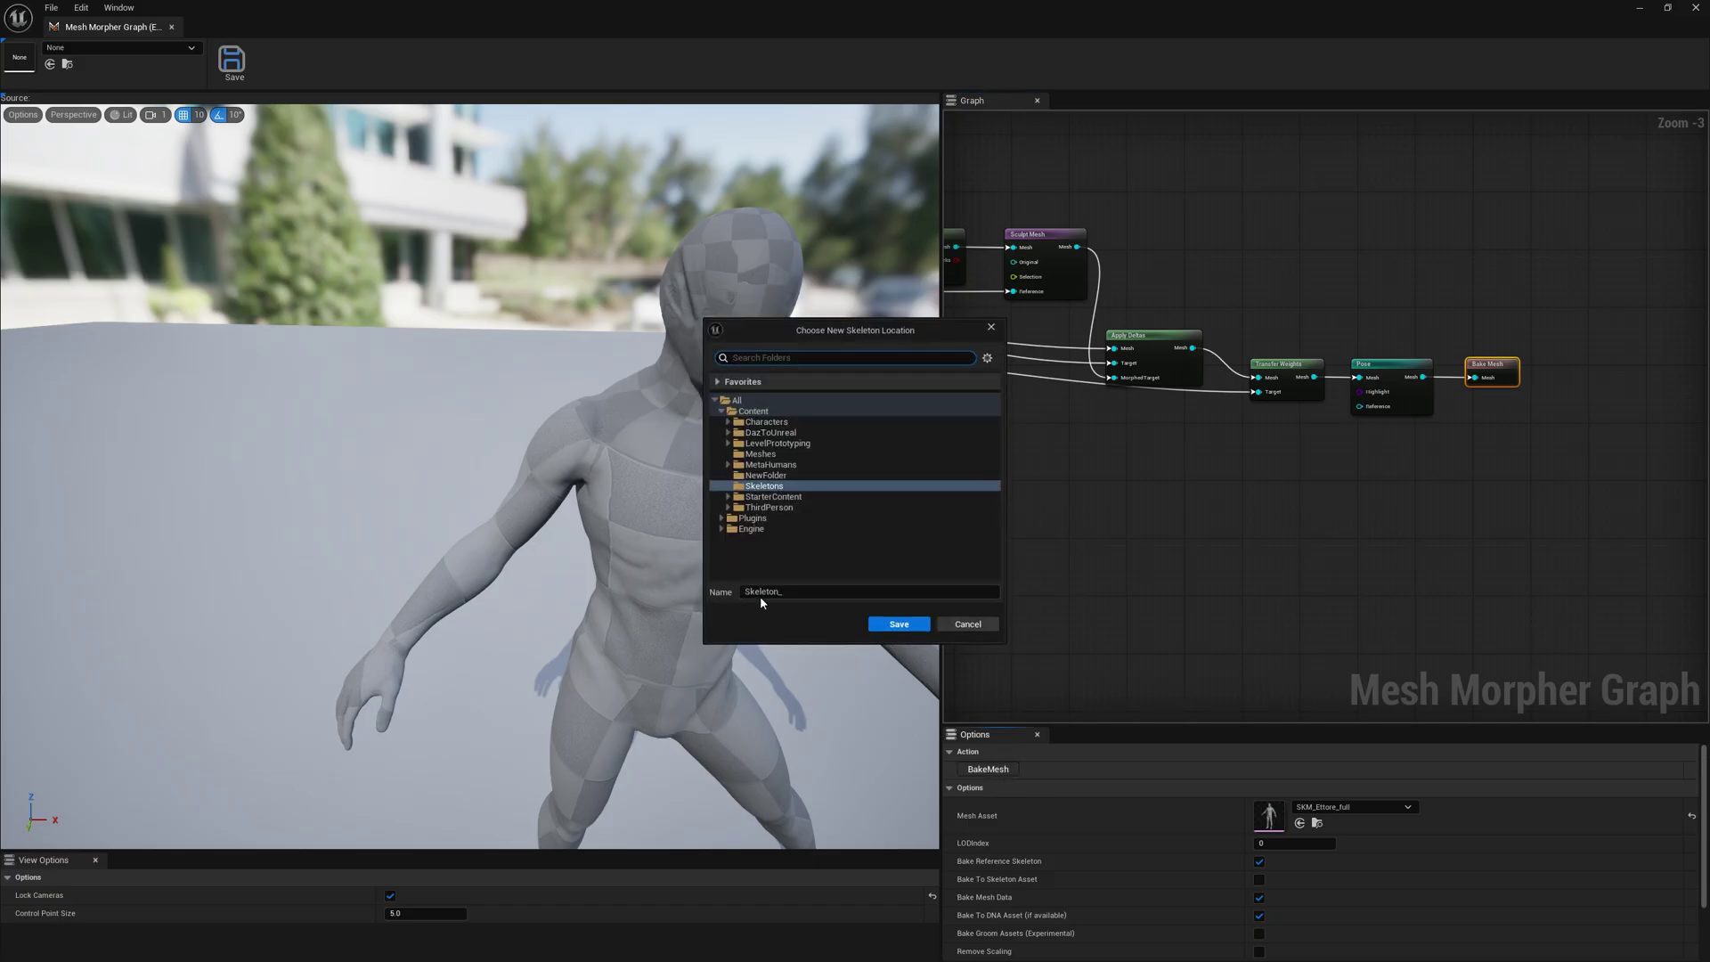
pyautogui.moveTo(790, 335); pyautogui.dragTo(802, 426)
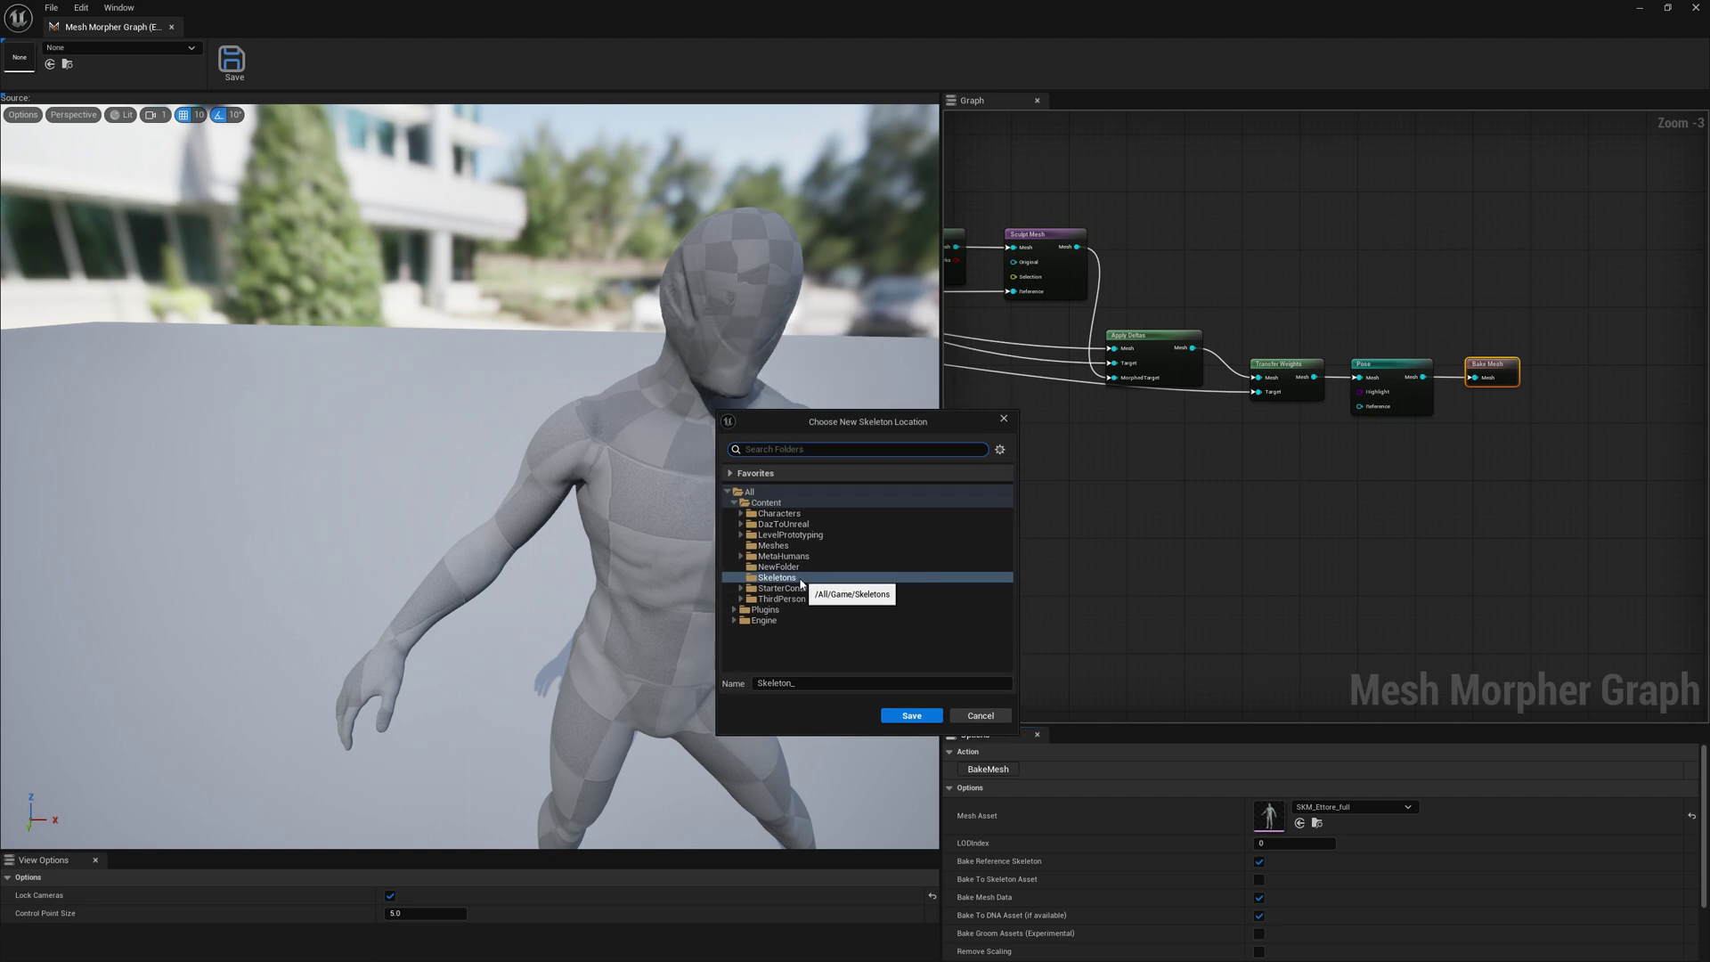
pyautogui.click(907, 716)
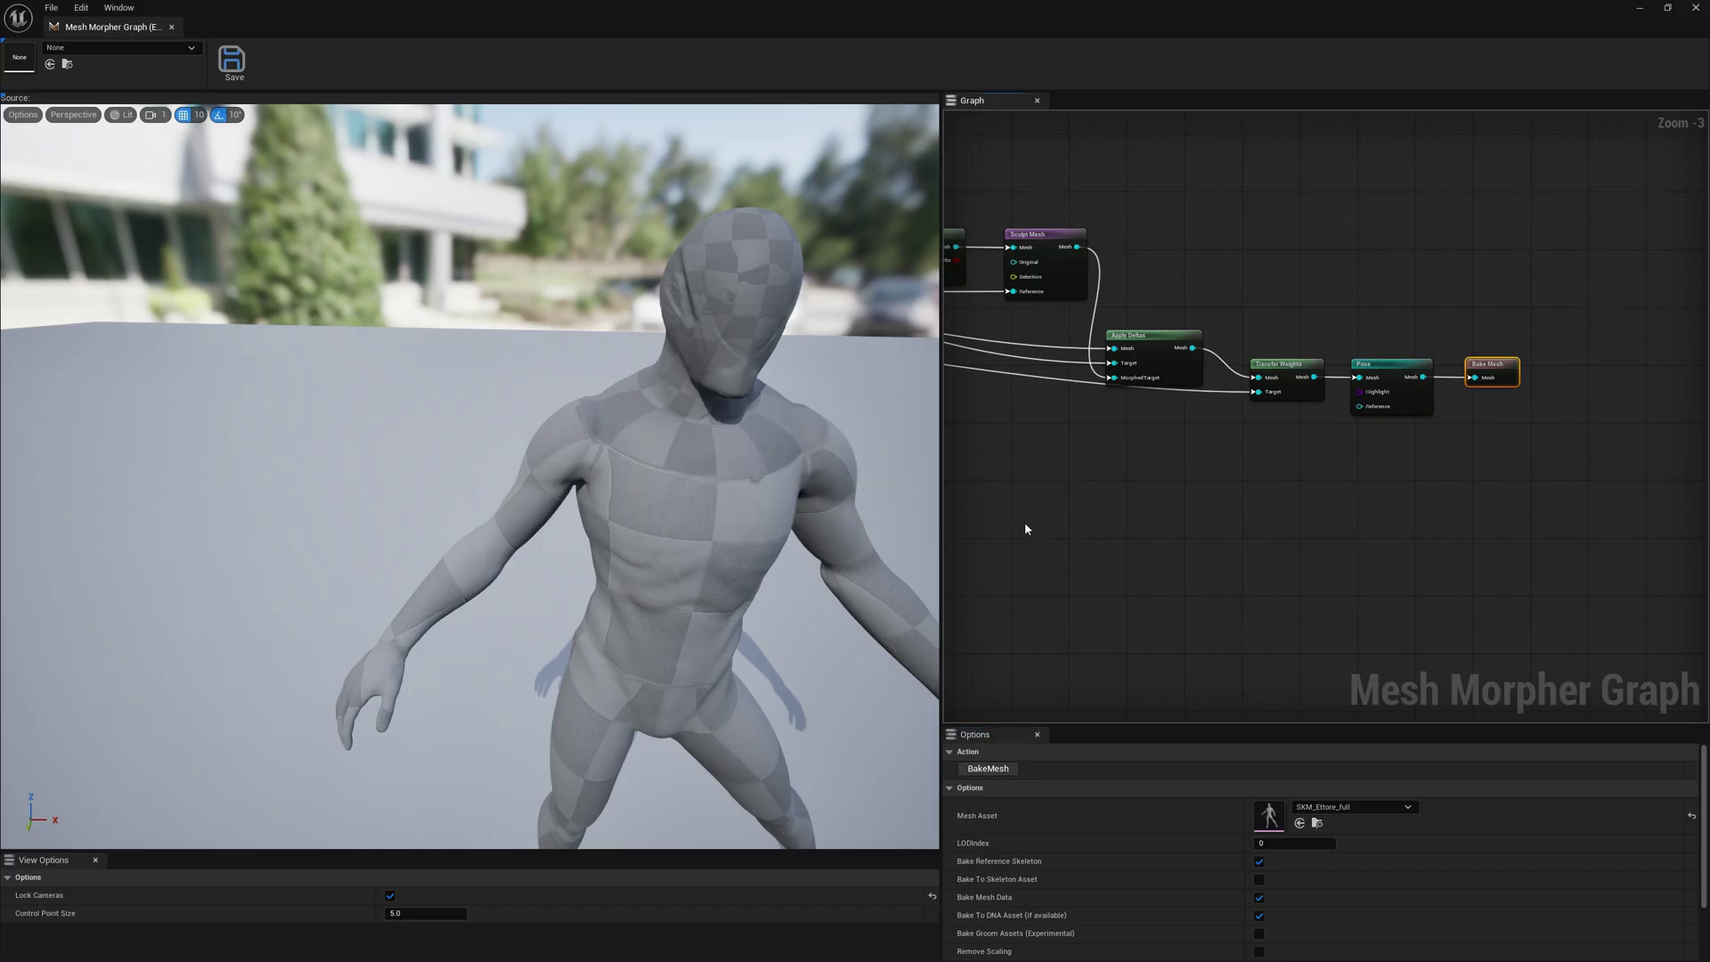
# Step: Open the baked SKM_Ettore_full asset, test-rotate its pelvis bone and undo the rotation
pyautogui.moveTo(1283, 506); pyautogui.dragTo(1222, 510, button='right')
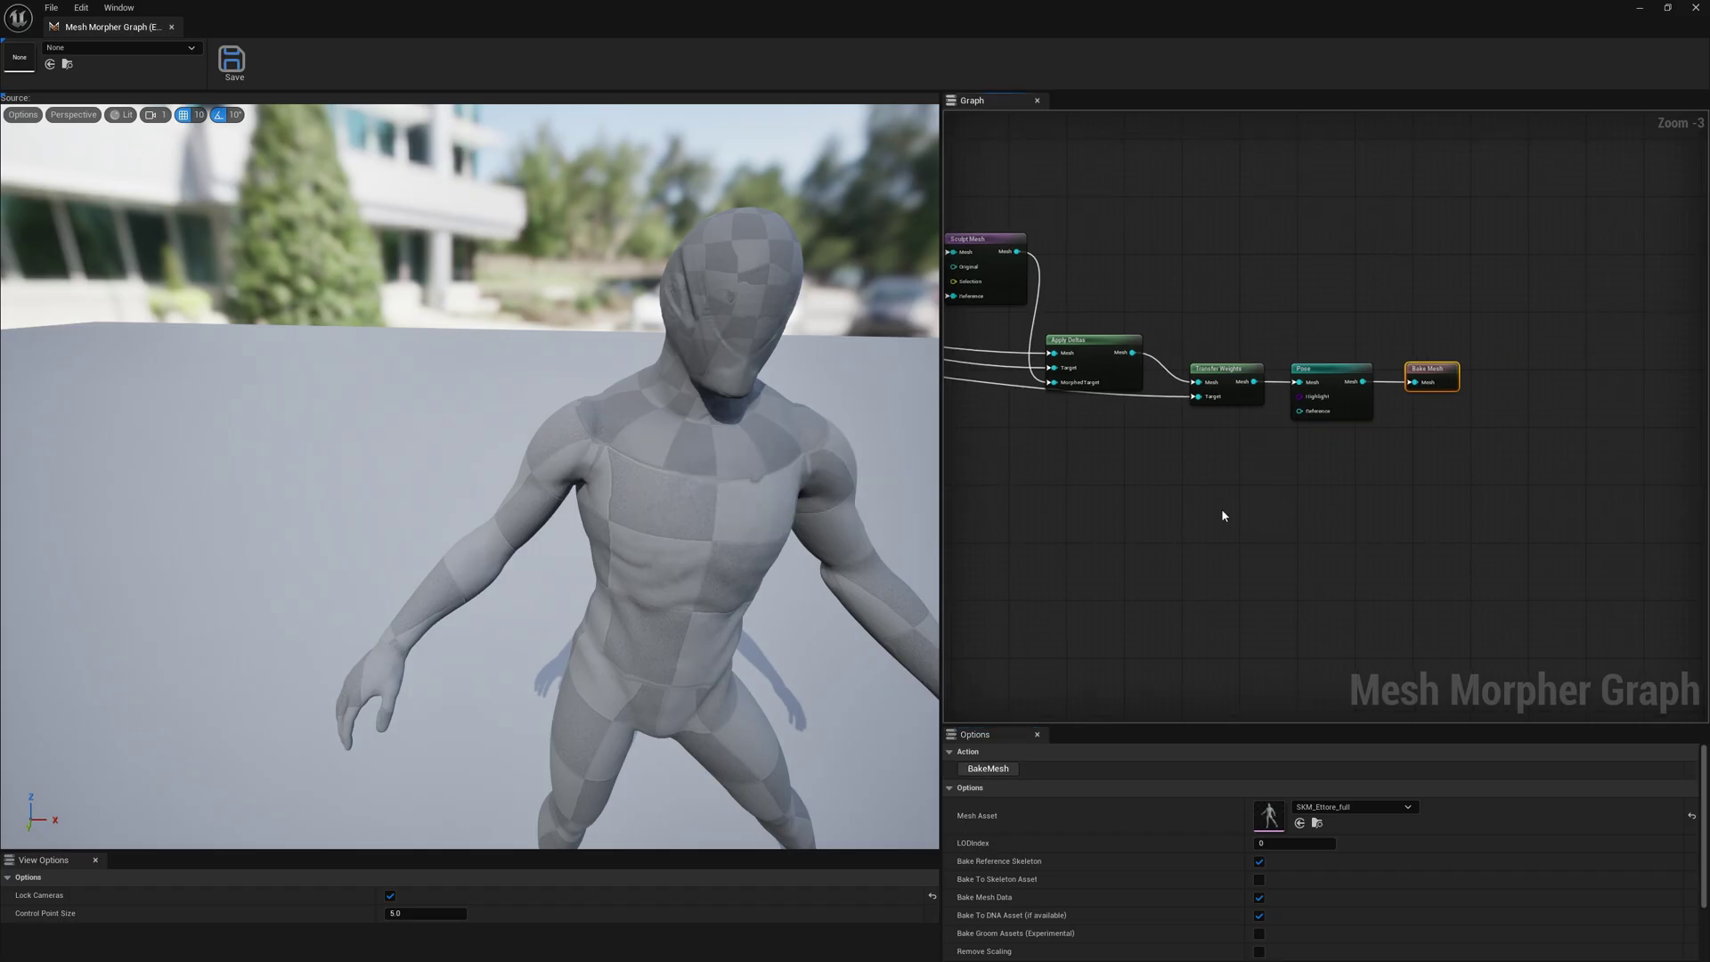
pyautogui.doubleClick(1269, 818)
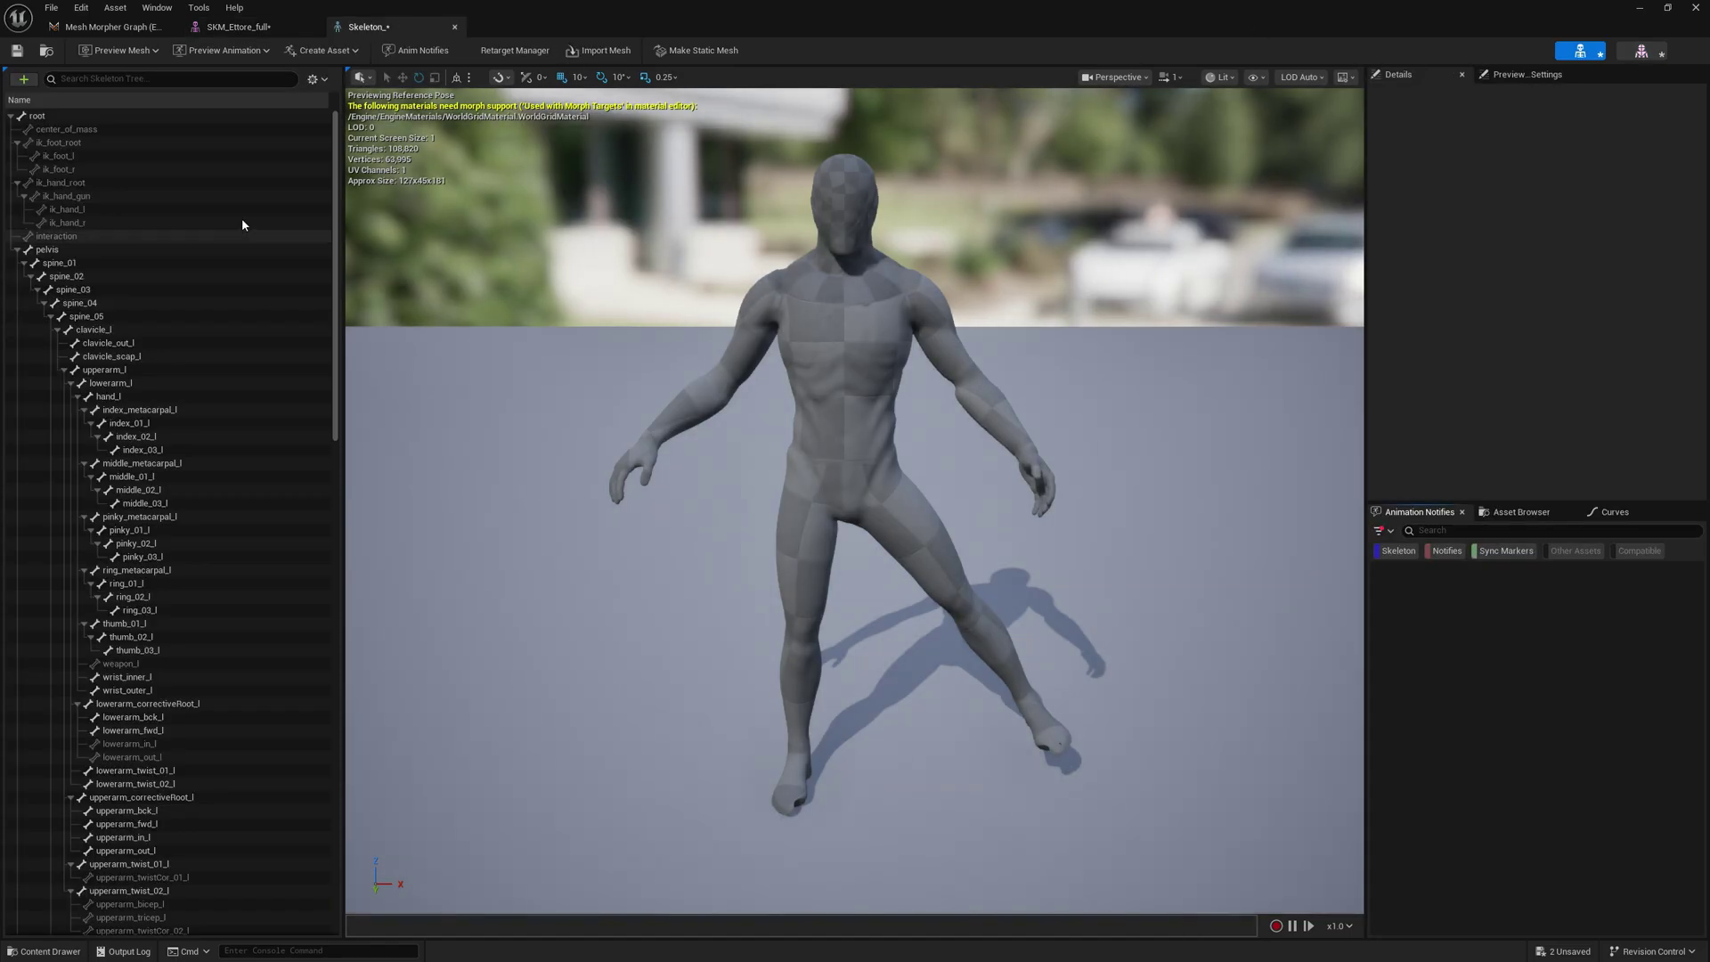
pyautogui.click(89, 250)
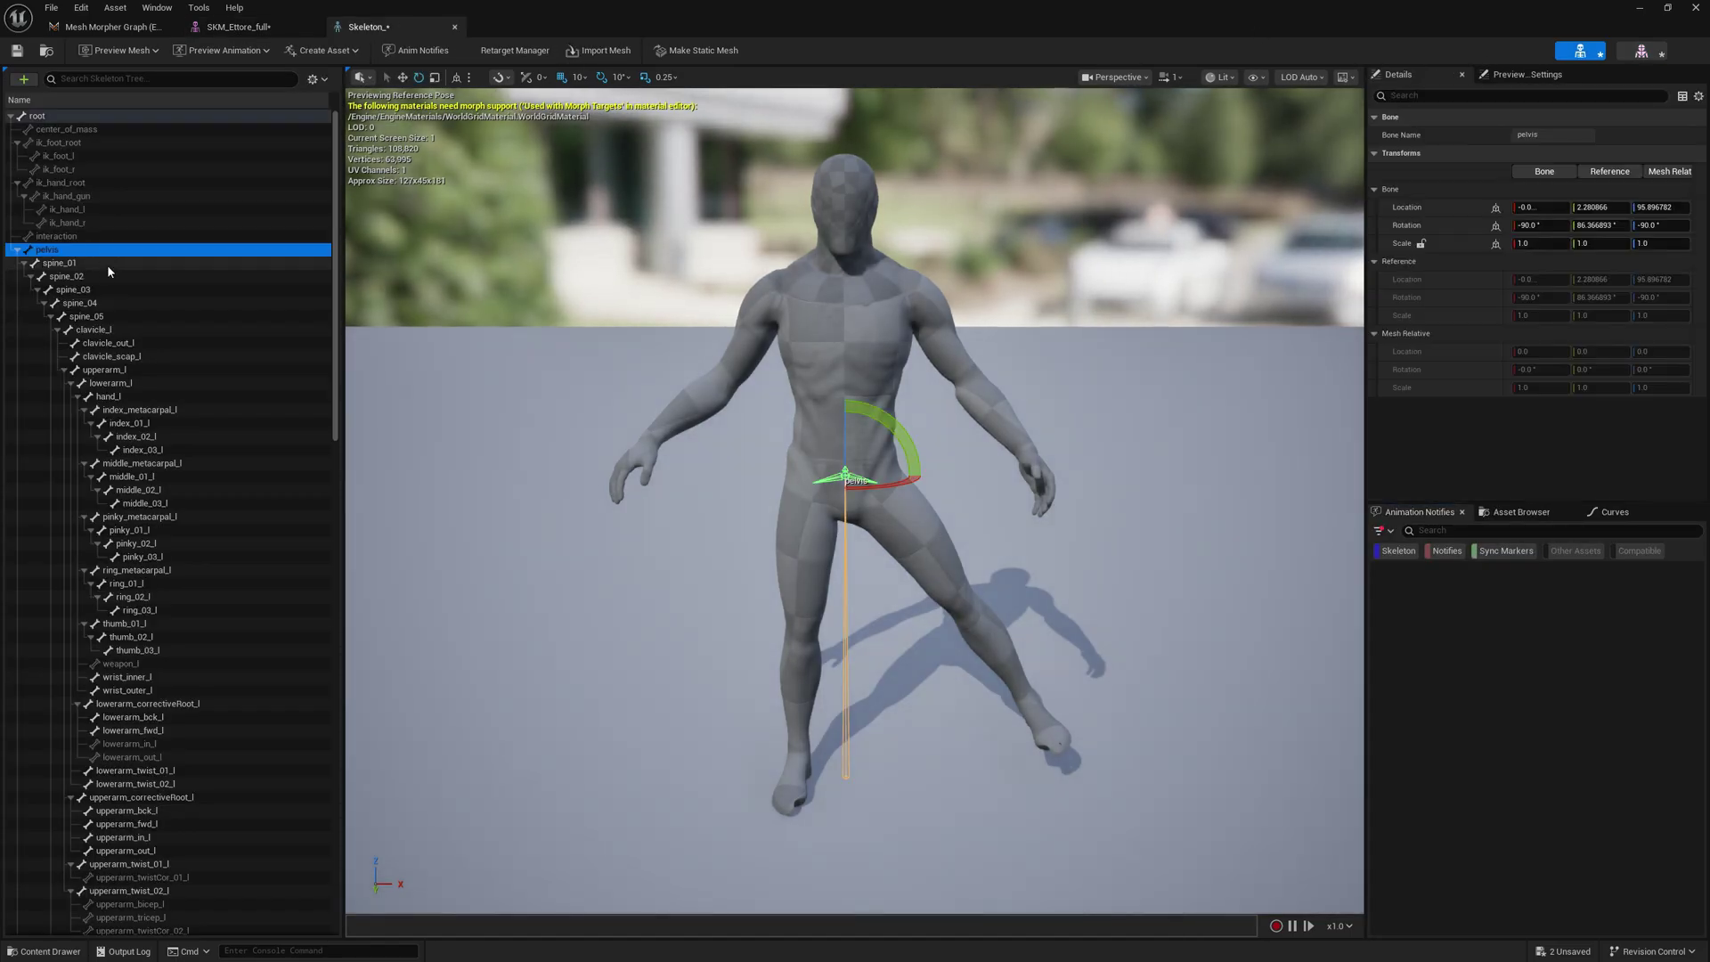
pyautogui.moveTo(899, 438); pyautogui.dragTo(741, 409)
pyautogui.hotkey('ctrl', 'z')
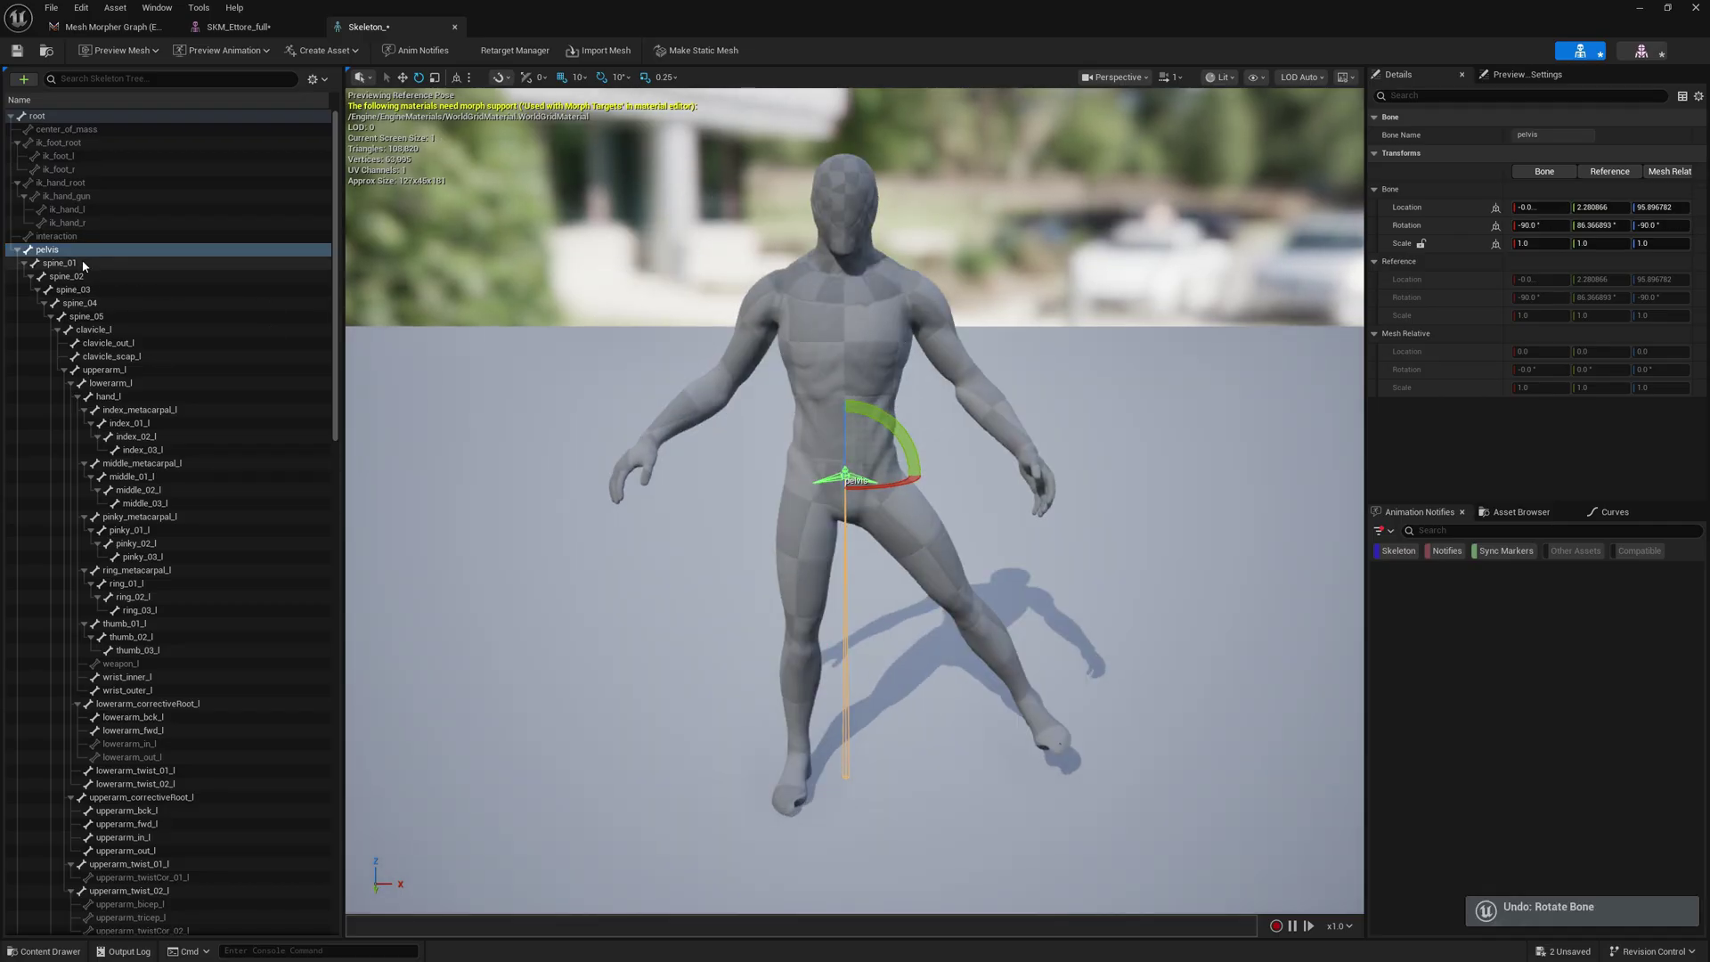
# Step: Test-rotate the spine_03 bone by about 20° and undo the rotation
pyautogui.click(85, 264)
pyautogui.click(120, 290)
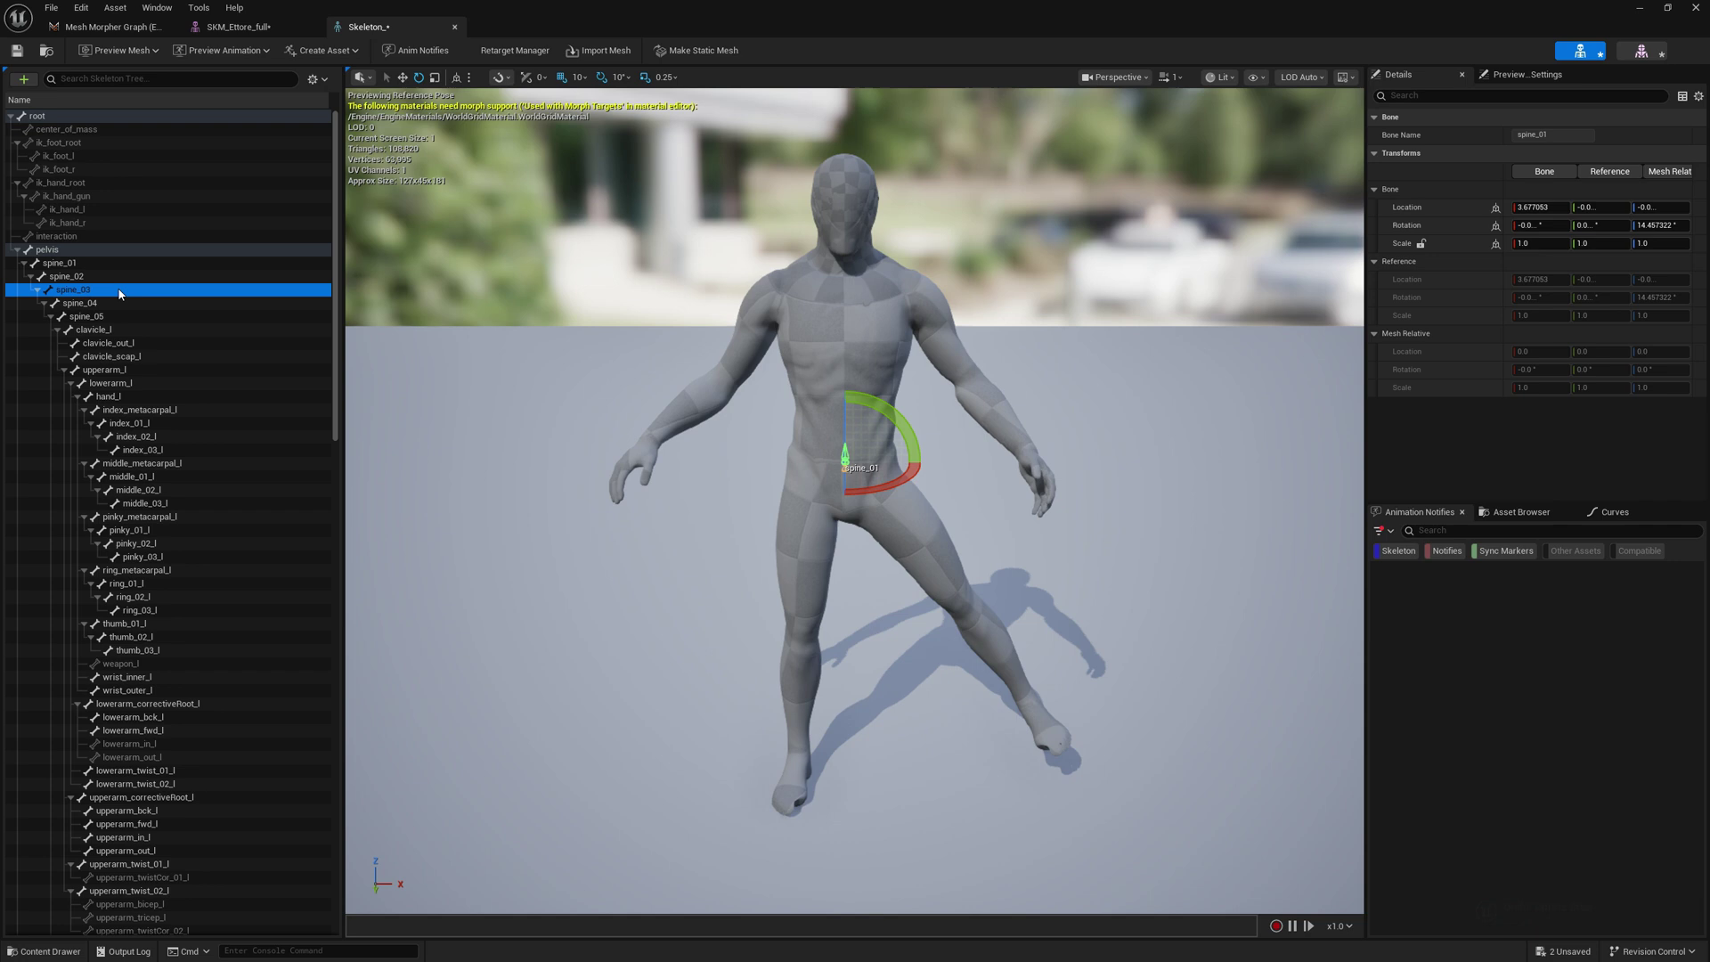
pyautogui.moveTo(890, 374); pyautogui.dragTo(917, 401)
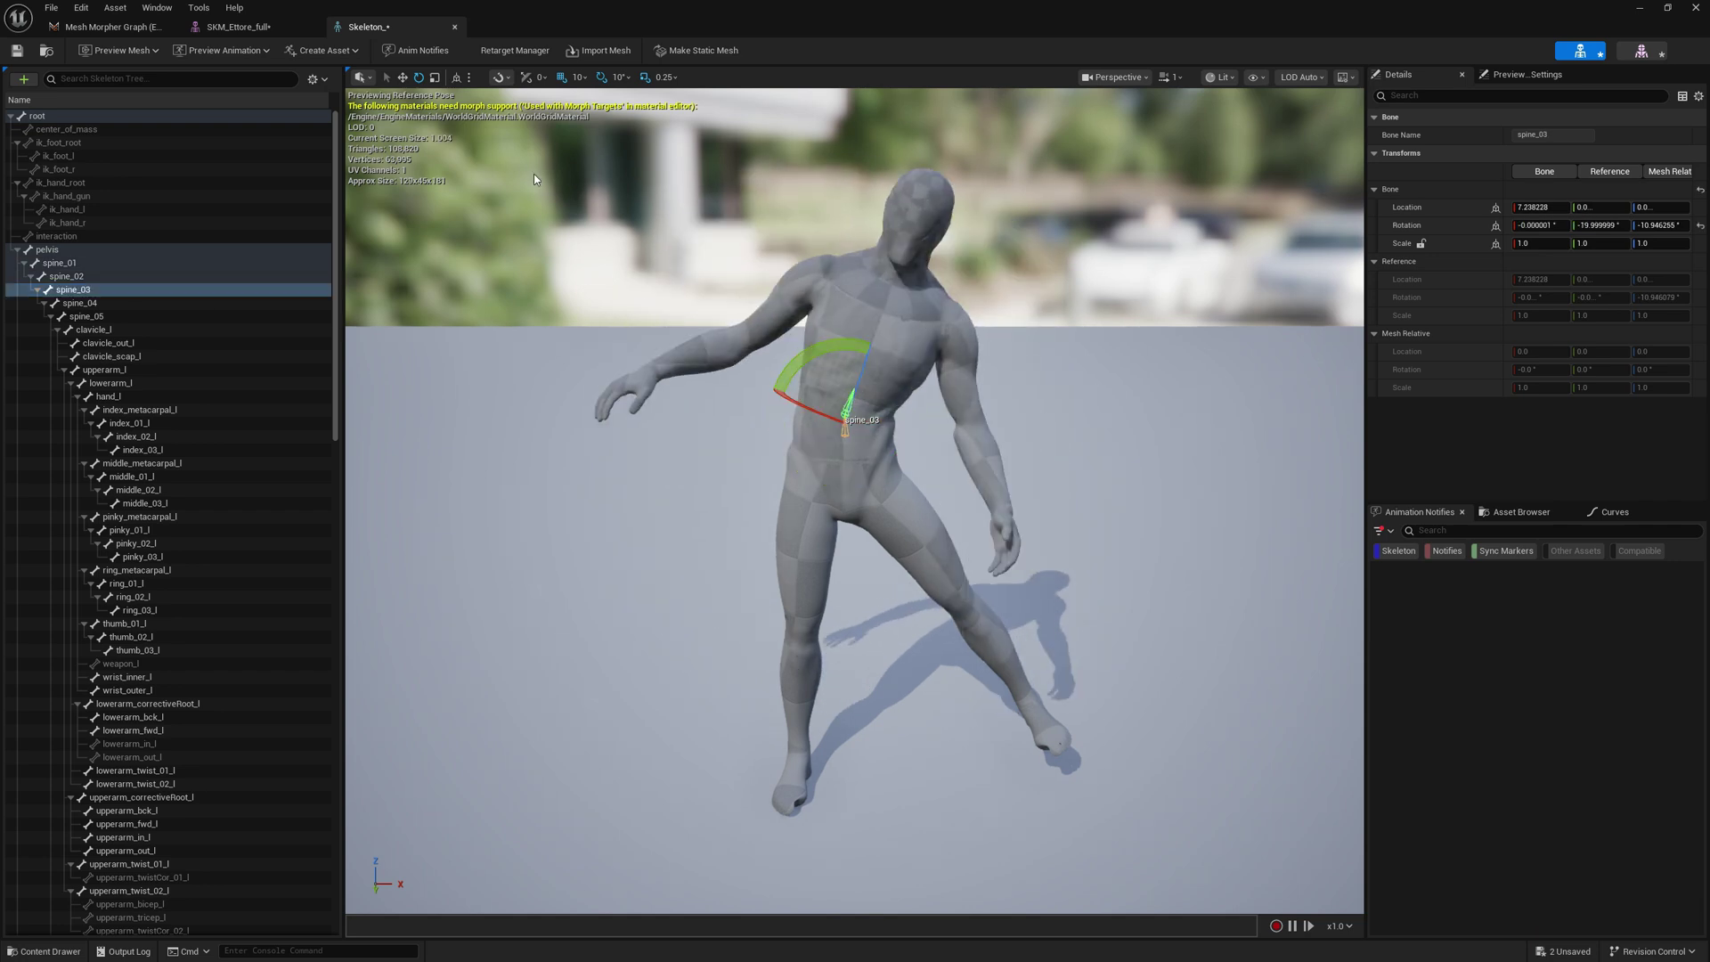
pyautogui.hotkey('ctrl', 'z')
# Step: Return to the Mesh Morpher graph and rotate the thigh_l bone in the Pose node to bring the left leg back under the body
pyautogui.click(266, 29)
pyautogui.click(126, 30)
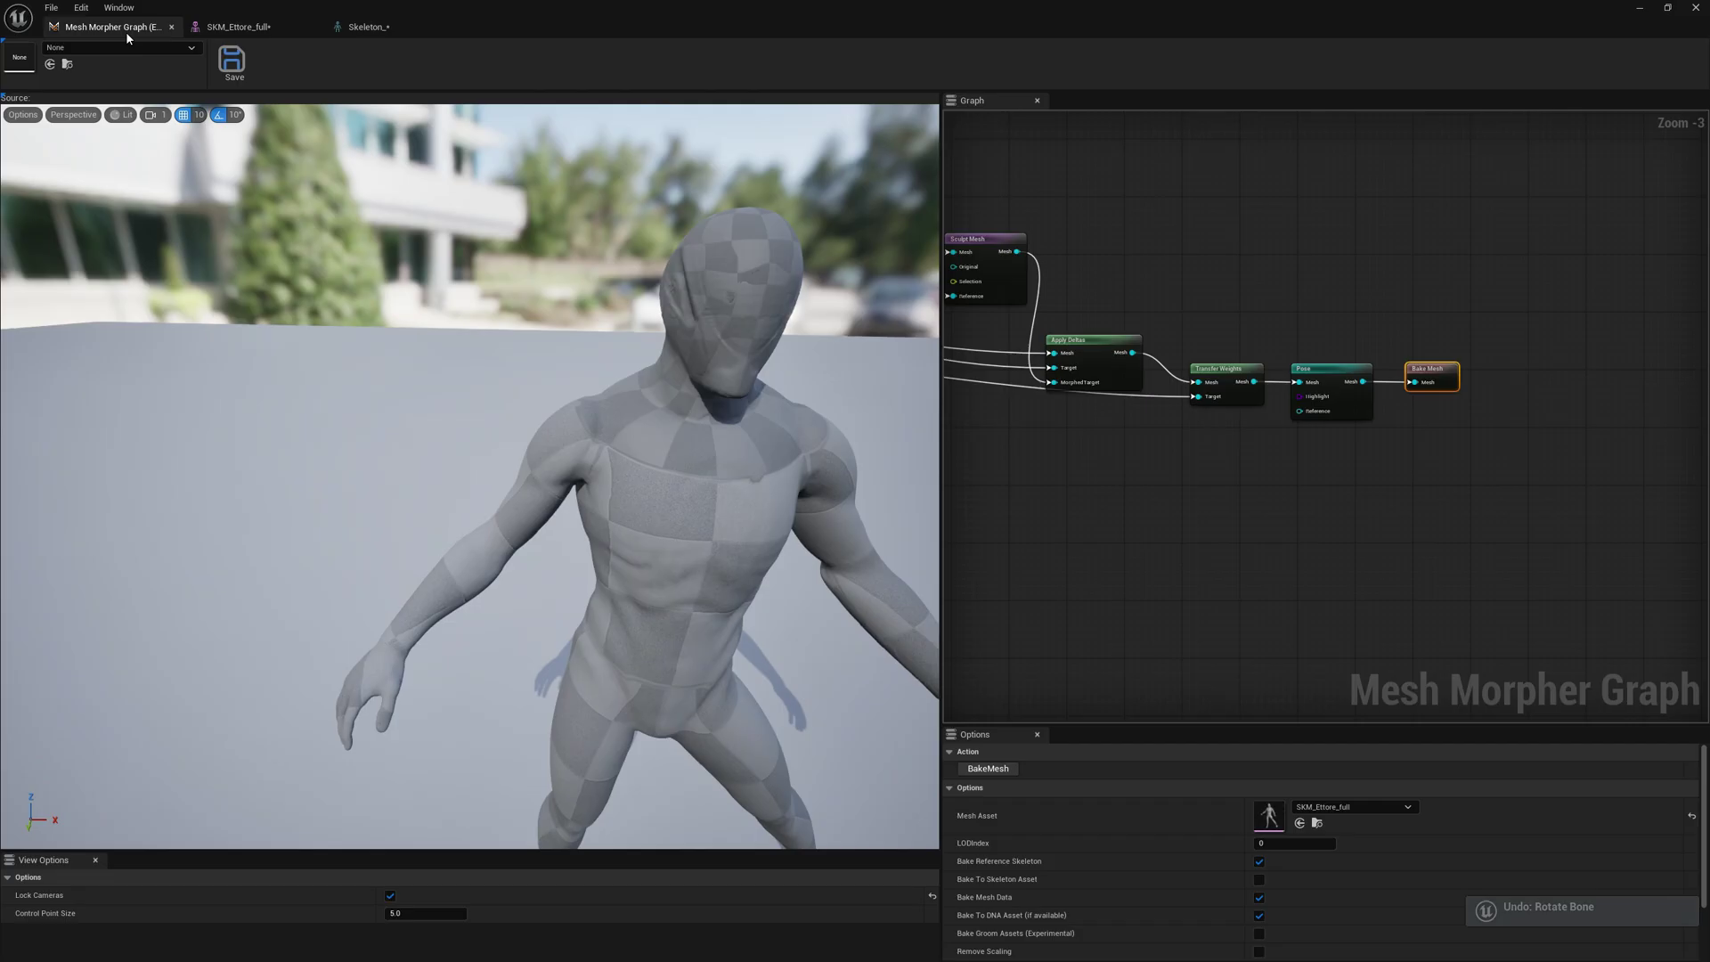
pyautogui.click(1364, 390)
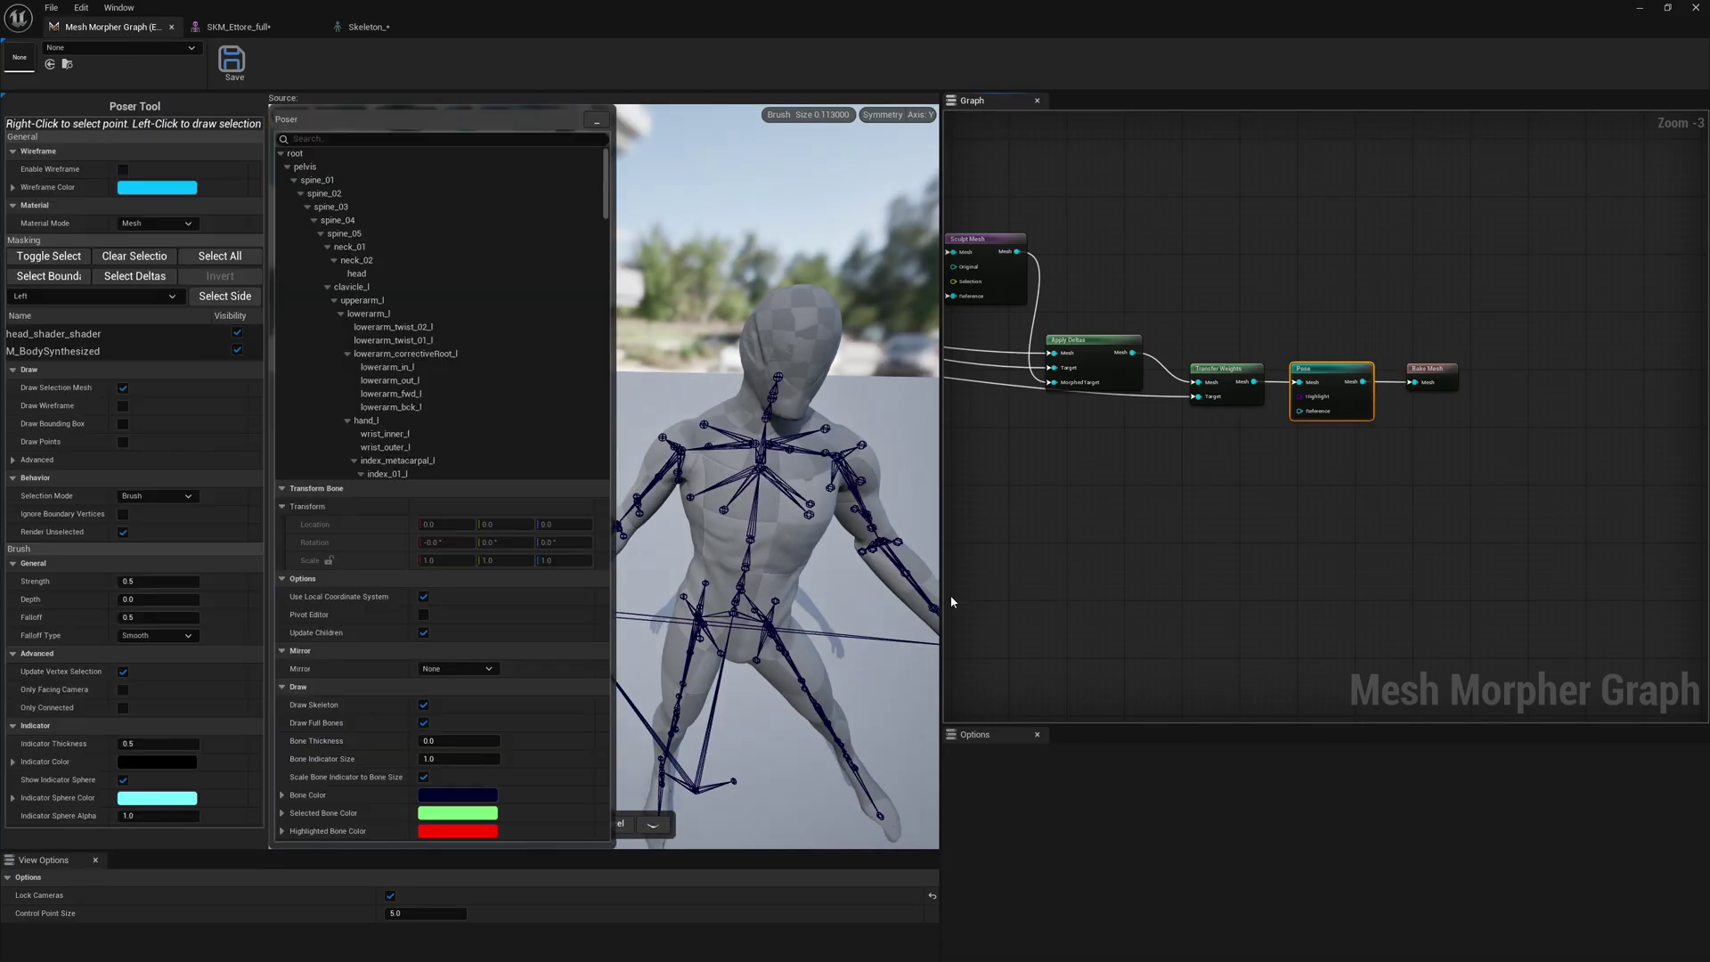
pyautogui.moveTo(777, 477); pyautogui.dragTo(713, 436, button='right')
pyautogui.moveTo(813, 553)
pyautogui.mouseDown(button='right')
pyautogui.moveTo(793, 545)
pyautogui.moveTo(813, 552)
pyautogui.mouseUp(button='right')
pyautogui.rightClick(812, 550)
pyautogui.moveTo(709, 445)
pyautogui.mouseDown()
pyautogui.moveTo(750, 433)
pyautogui.moveTo(711, 445)
pyautogui.mouseUp()
pyautogui.moveTo(795, 558); pyautogui.dragTo(931, 565, button='right')
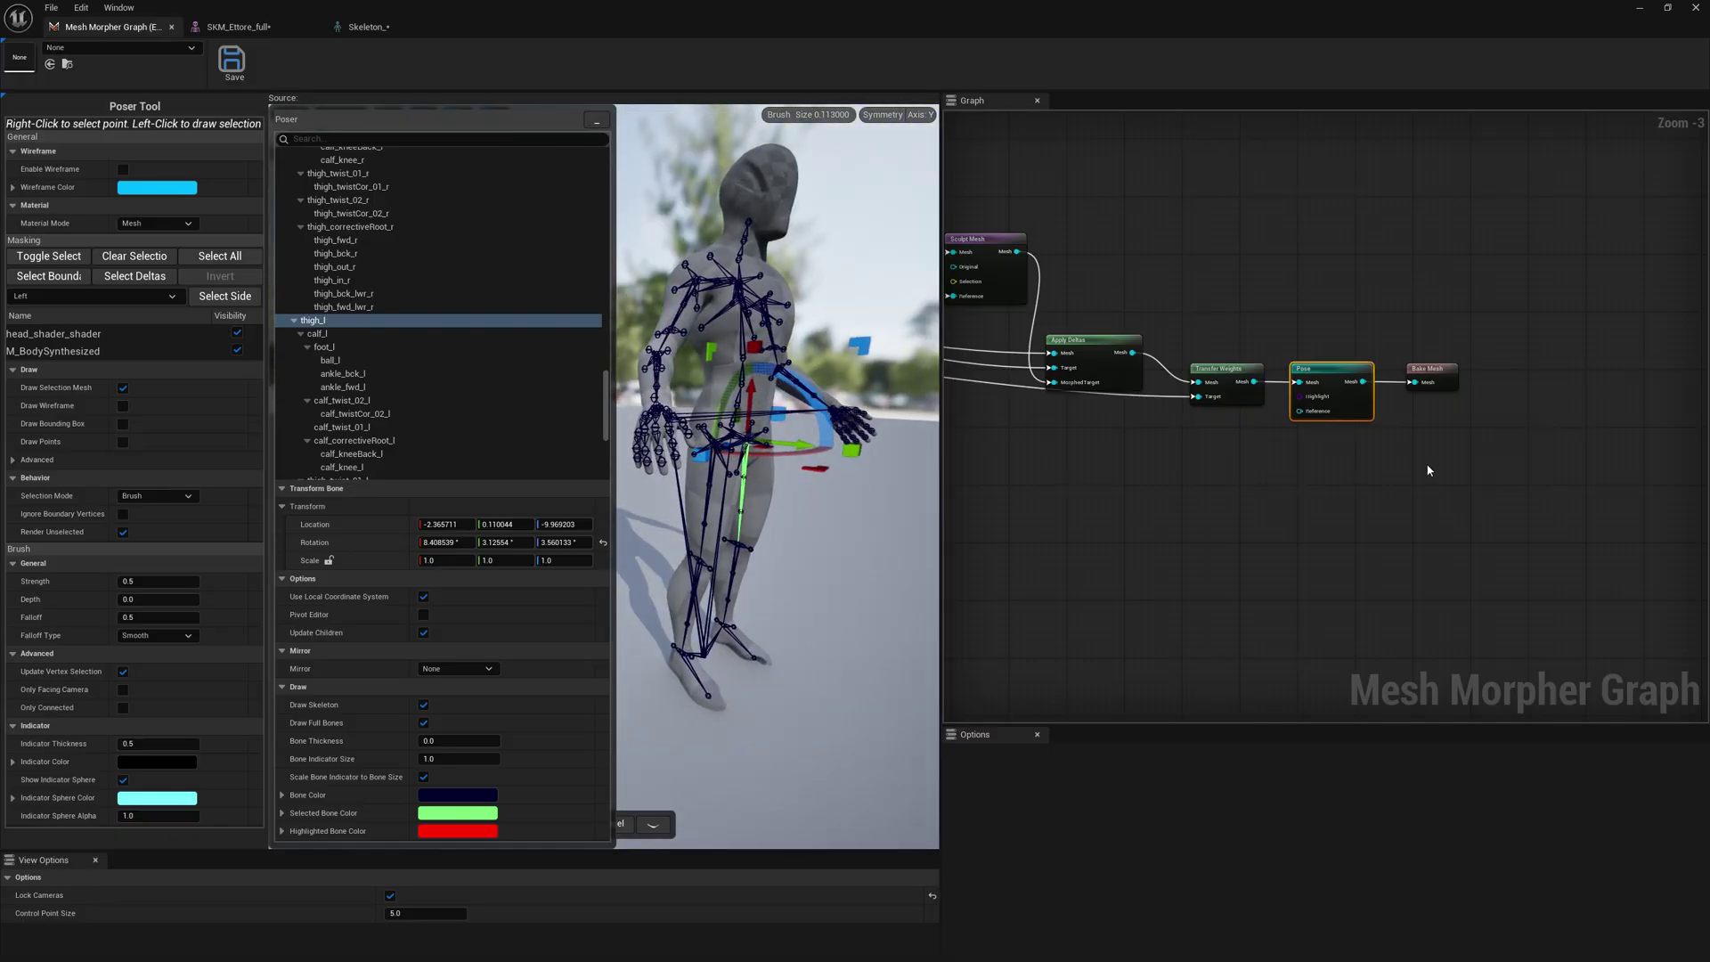
# Step: Bake the corrected pose to SKM_Ettore_full, accepting the level of detail changes
pyautogui.click(1435, 375)
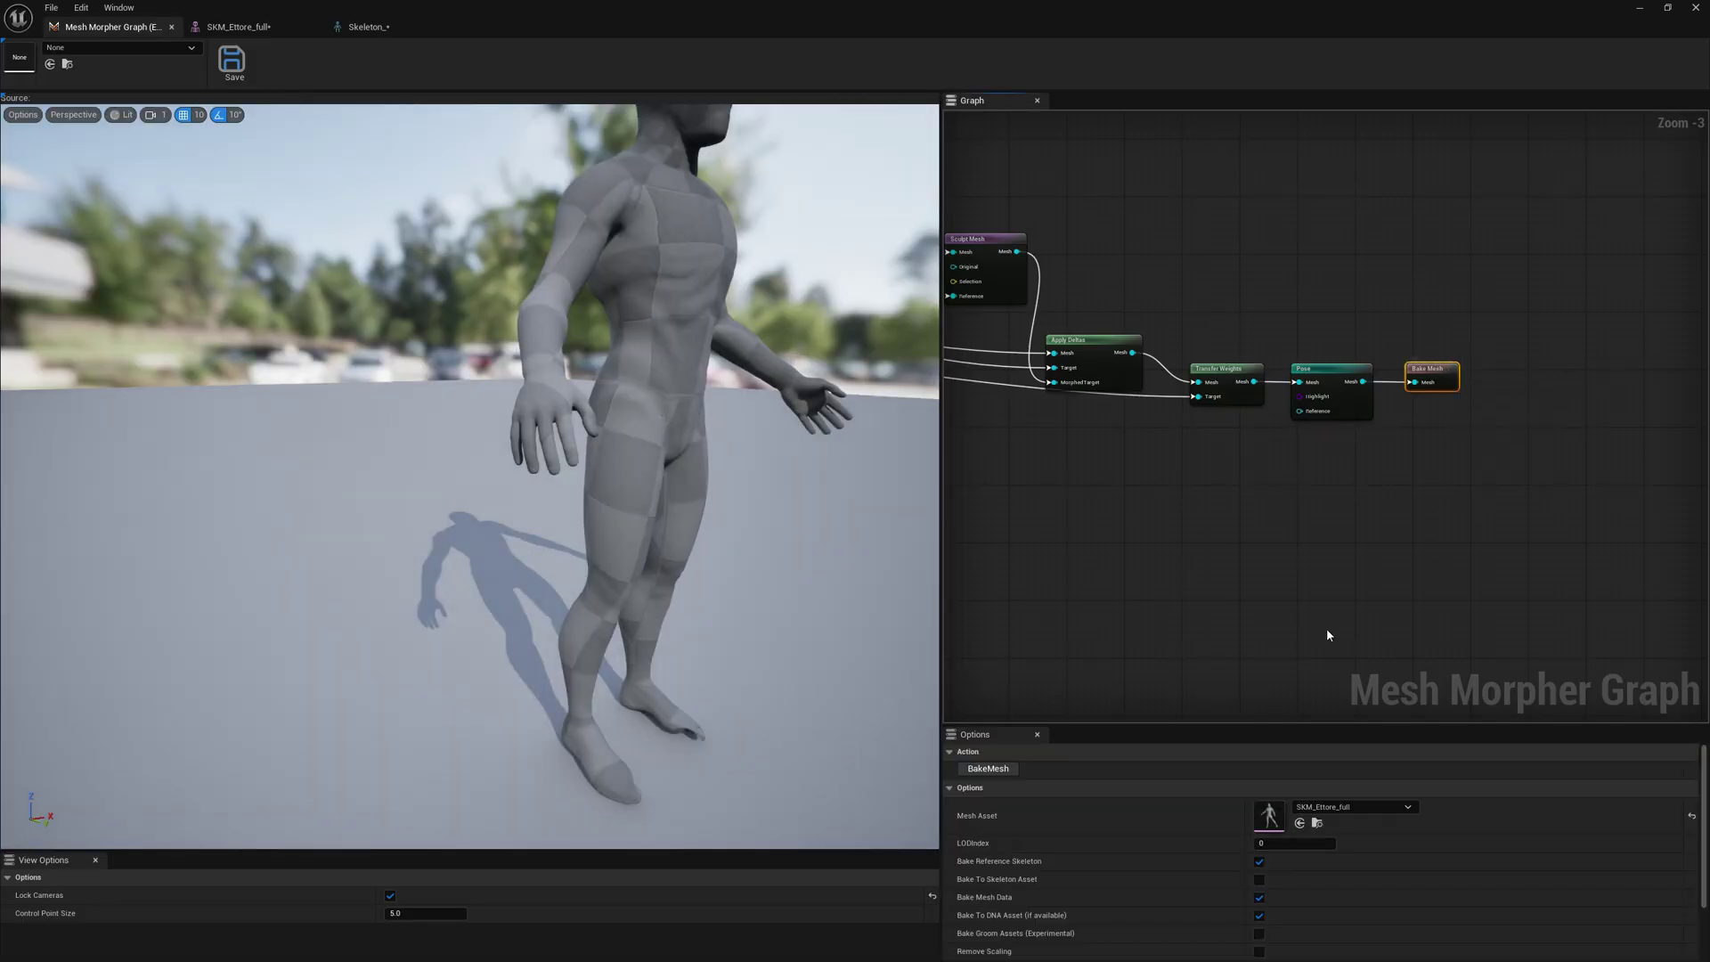
pyautogui.click(990, 769)
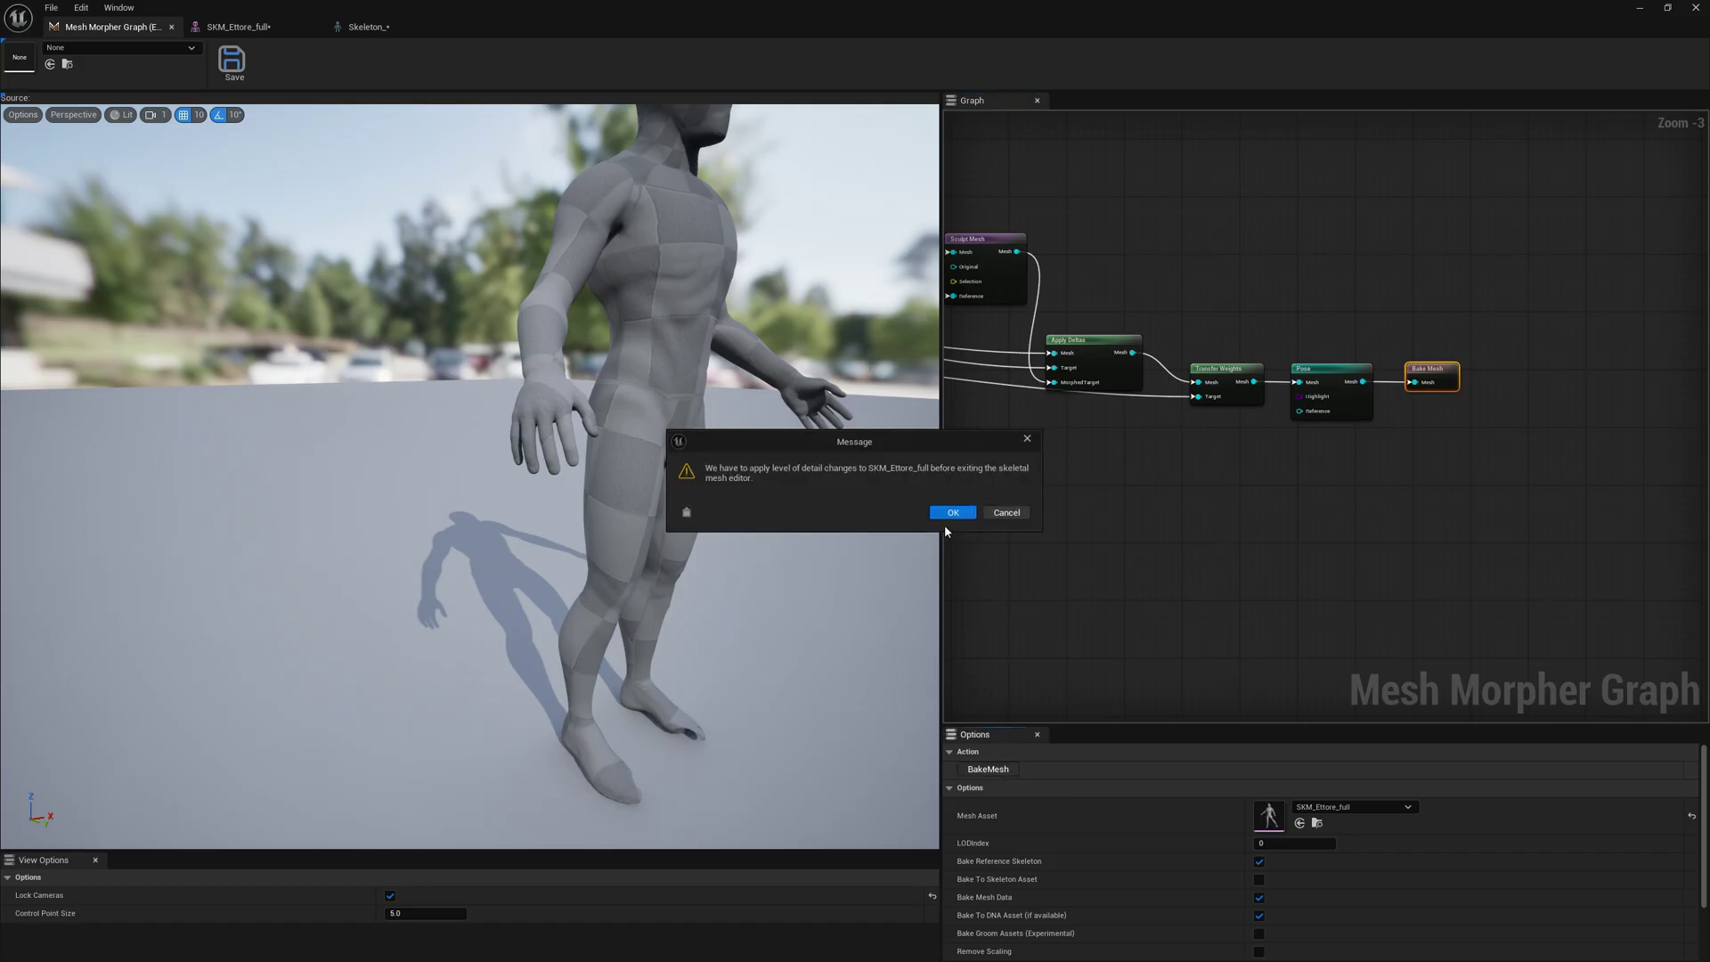
pyautogui.click(950, 514)
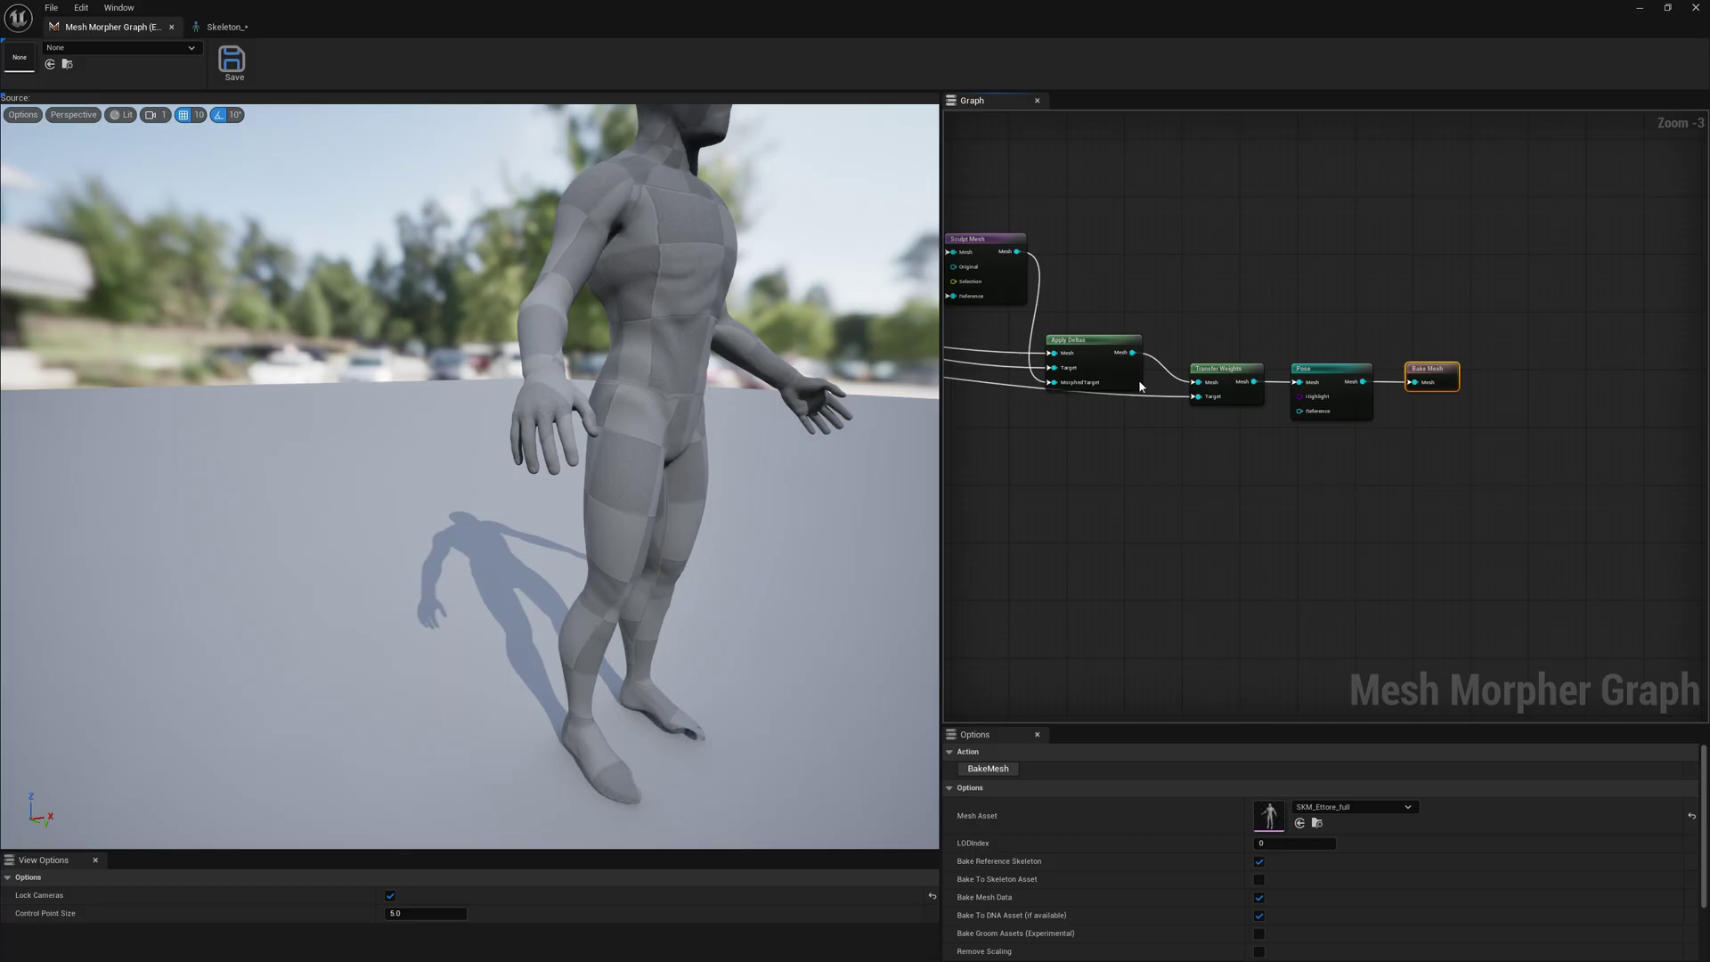
pyautogui.moveTo(724, 359)
pyautogui.mouseDown(button='right')
pyautogui.moveTo(746, 372)
pyautogui.moveTo(732, 350)
pyautogui.mouseUp(button='right')
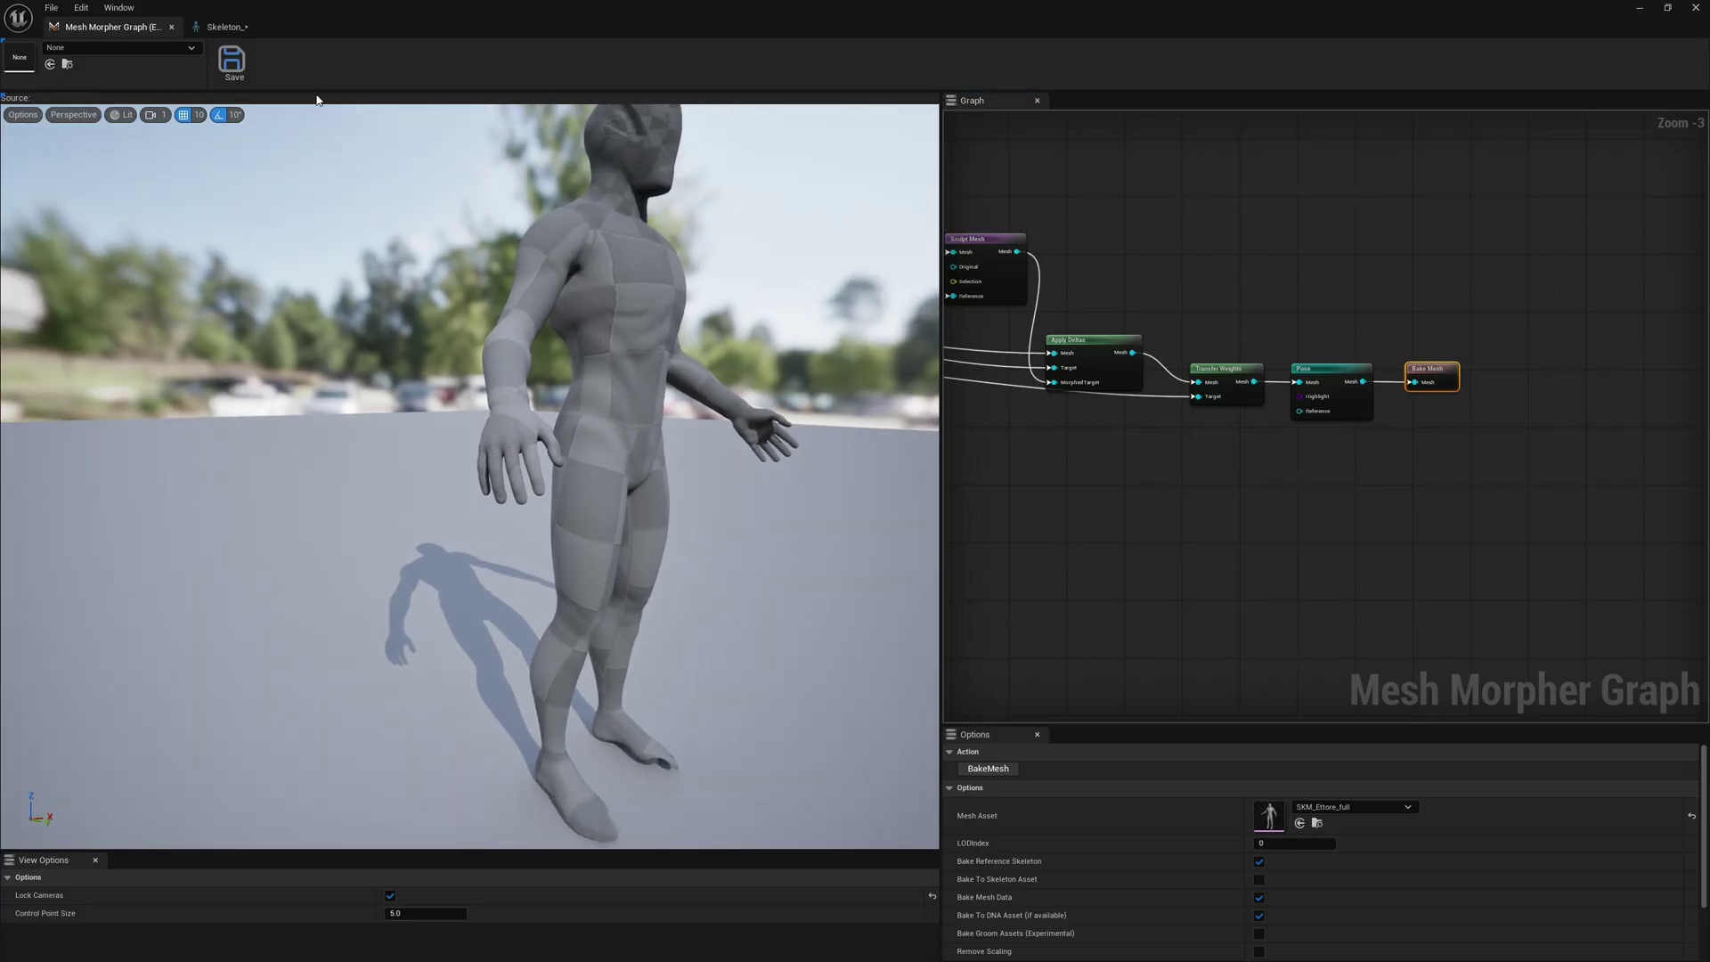
# Step: Close the open skeleton editor and reopen the rebaked SKM_Ettore_full asset
pyautogui.click(229, 27)
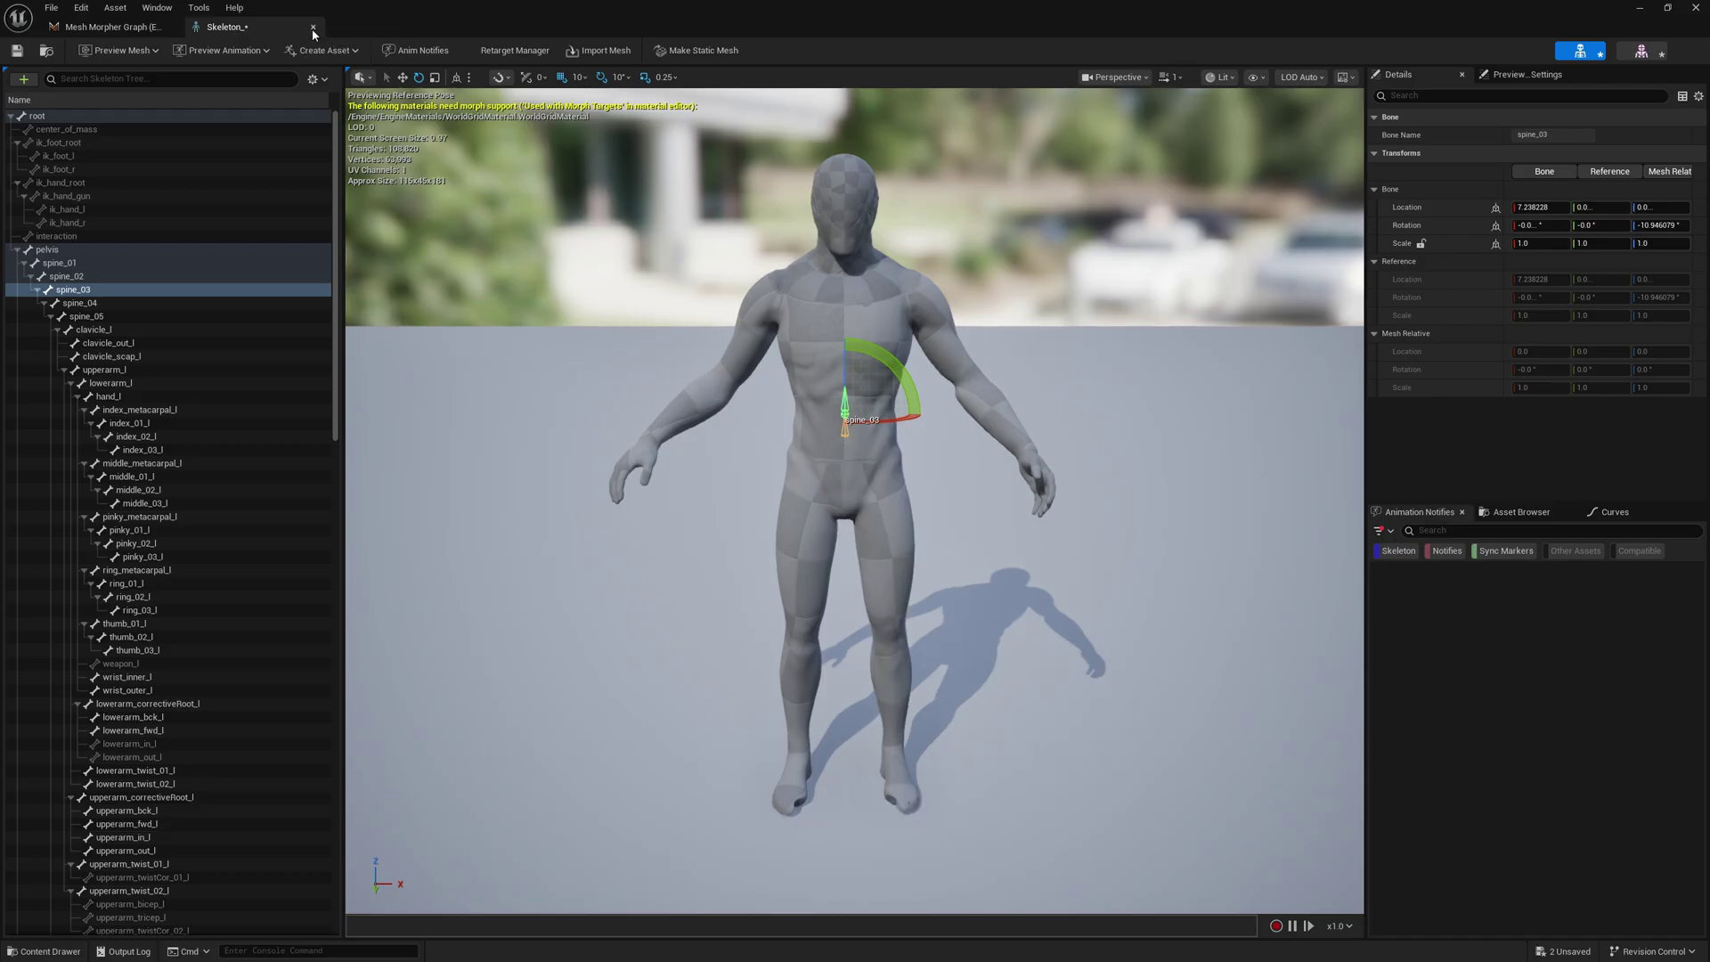
pyautogui.click(312, 27)
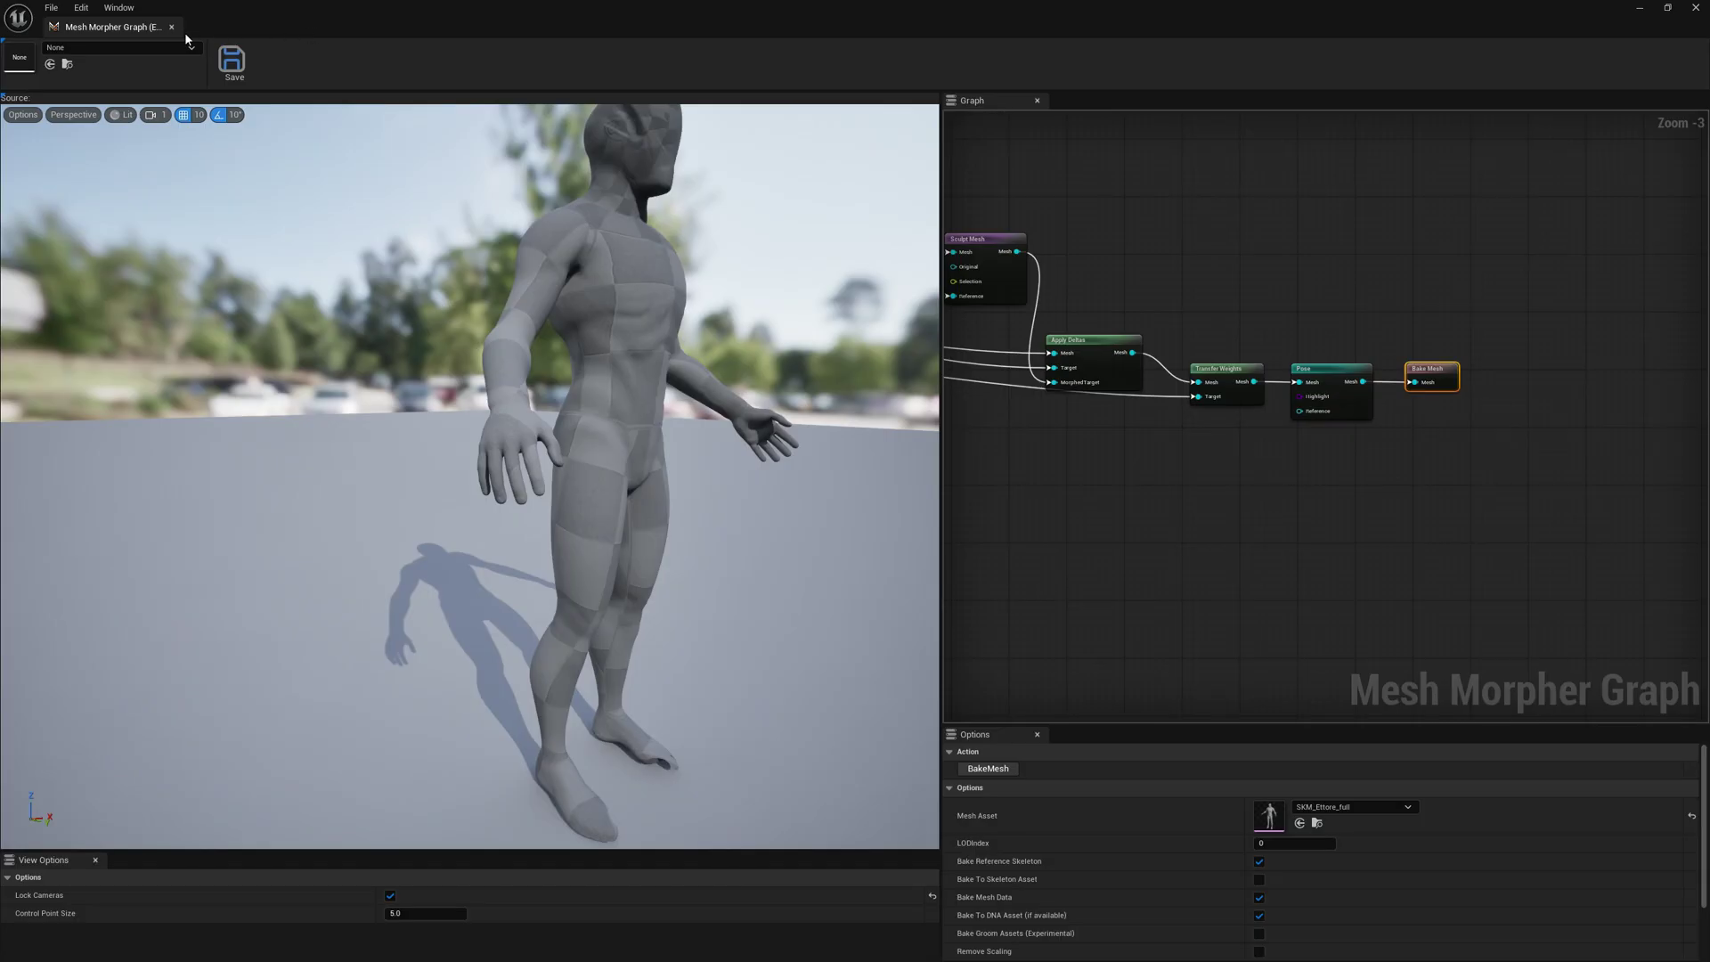
pyautogui.doubleClick(1269, 815)
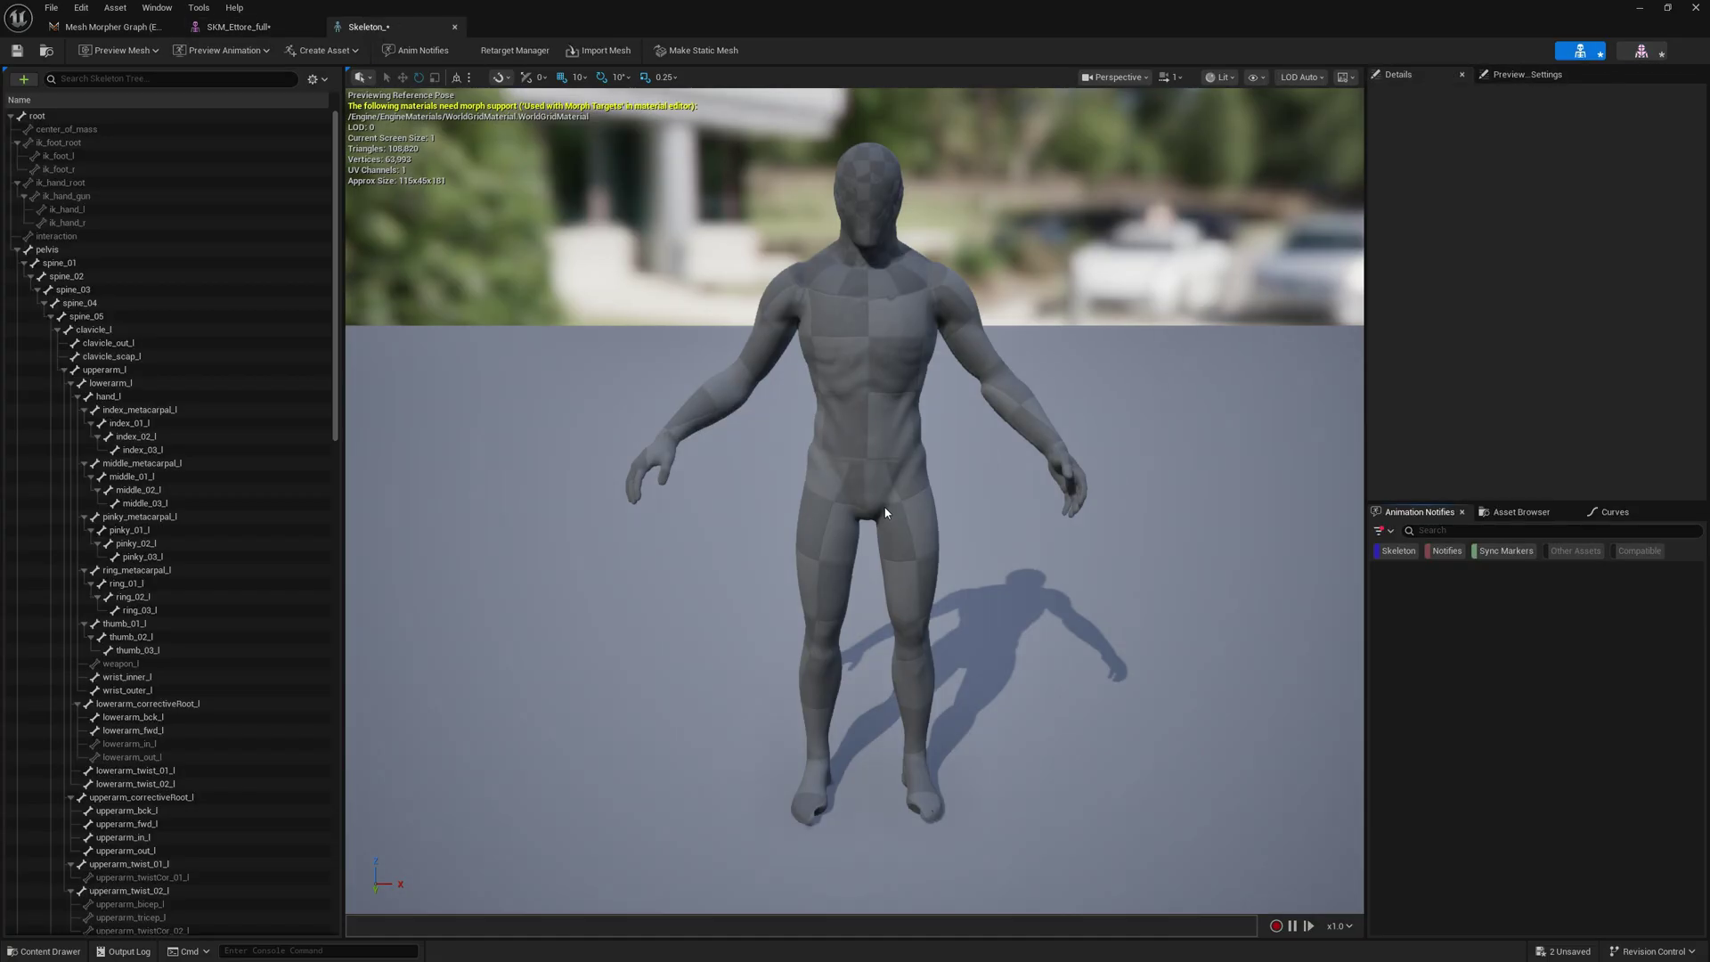
# Step: Test the arm deformation by rotating the lowerarm_l and upperarm_l bones to raise the left arm
pyautogui.click(107, 383)
pyautogui.moveTo(1048, 383); pyautogui.dragTo(927, 386)
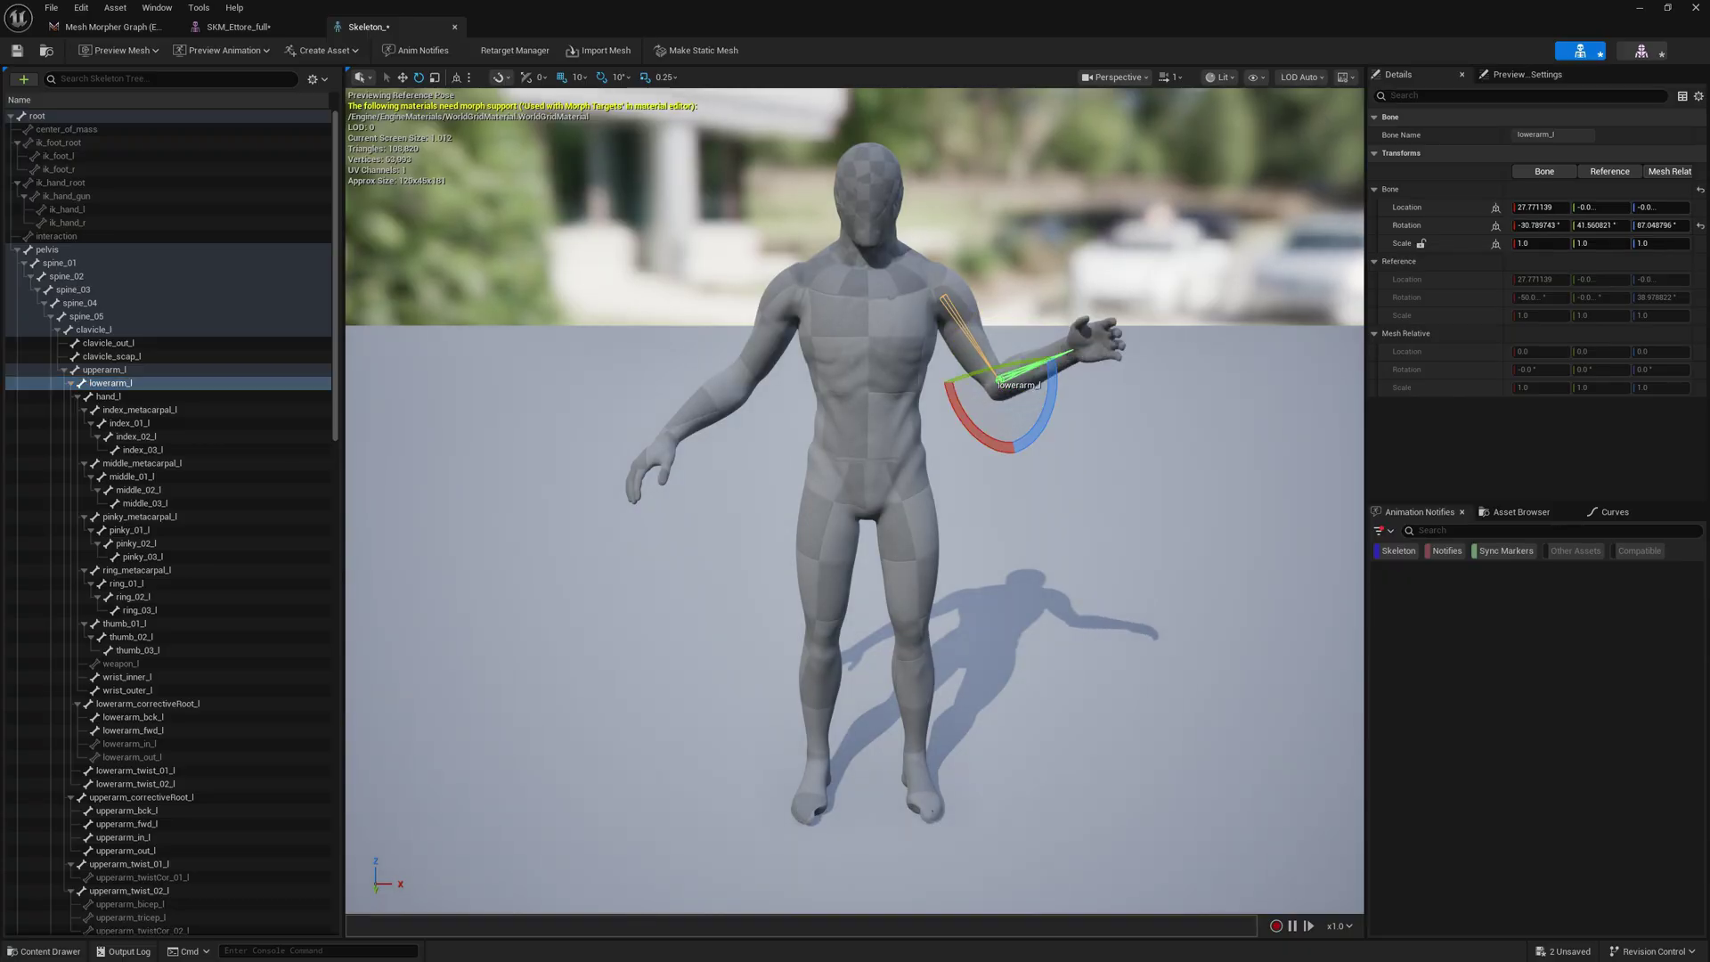
pyautogui.click(129, 373)
pyautogui.moveTo(928, 263); pyautogui.dragTo(891, 211)
# Step: Examine the baked mesh's legs, feet and toes up close and then the whole posed body
pyautogui.press('d')
pyautogui.moveTo(944, 356); pyautogui.dragTo(624, 356, button='right')
pyautogui.press('w')
pyautogui.moveTo(855, 446); pyautogui.dragTo(1068, 605, button='right')
pyautogui.press('a')
pyautogui.scroll(5, 758, 638)
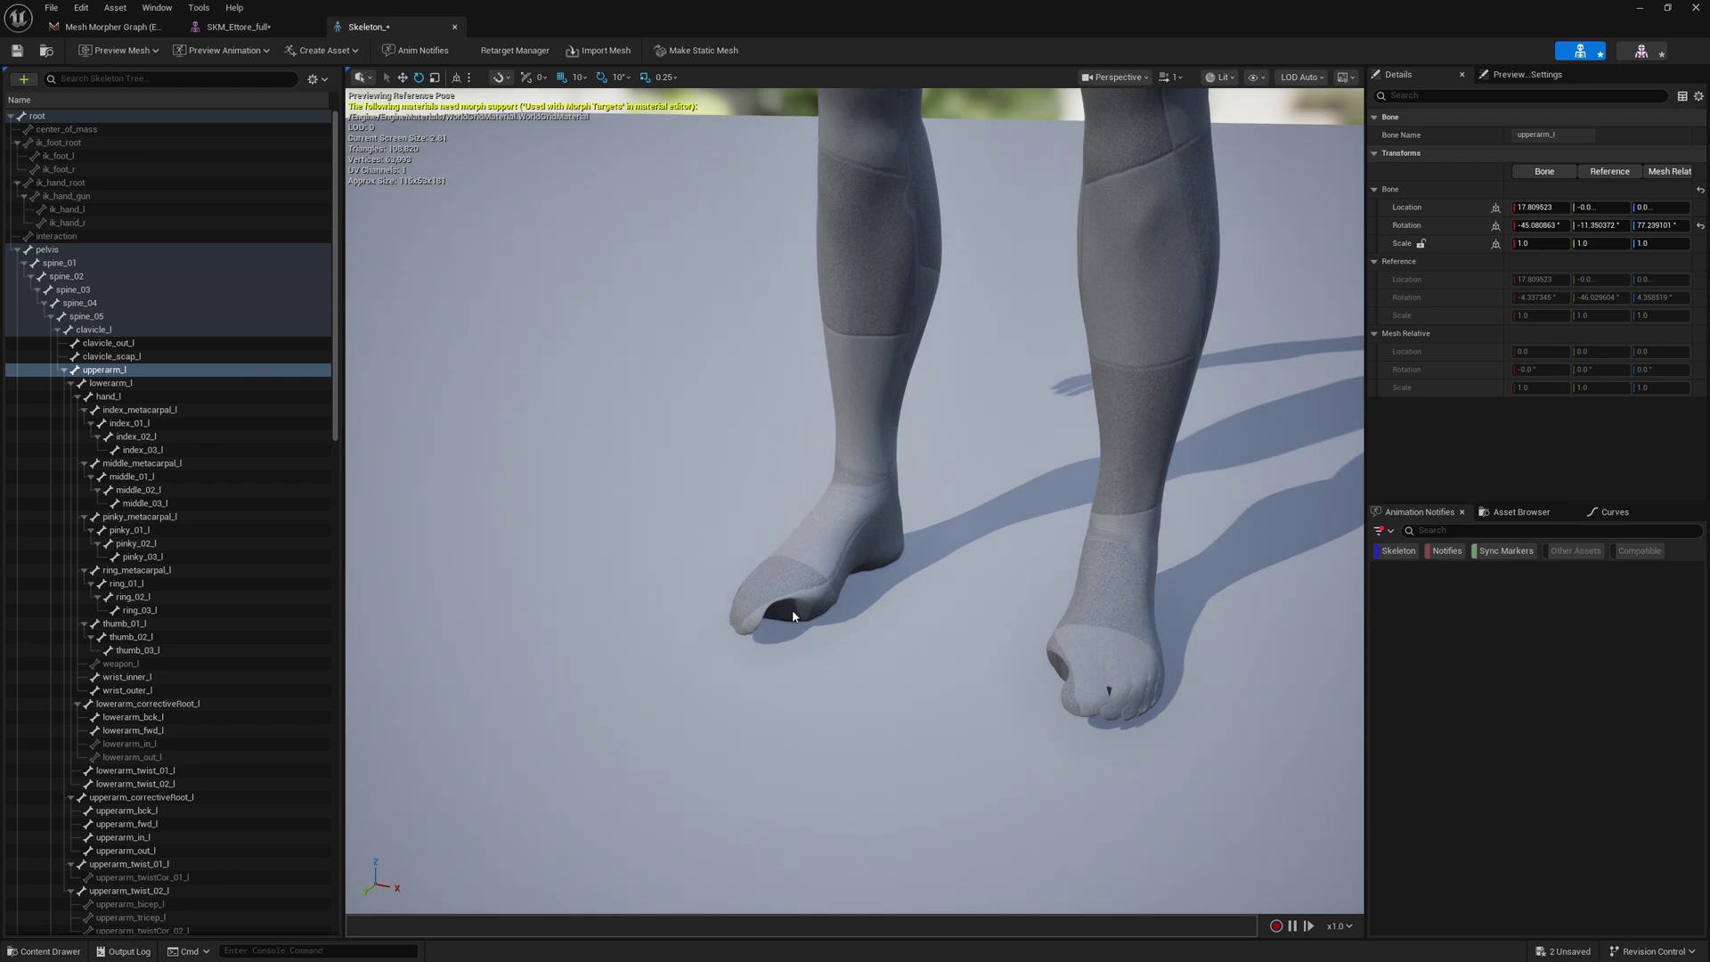
pyautogui.scroll(-5, 793, 614)
pyautogui.keyDown('alt'); pyautogui.moveTo(735, 615); pyautogui.dragTo(926, 591); pyautogui.keyUp('alt')
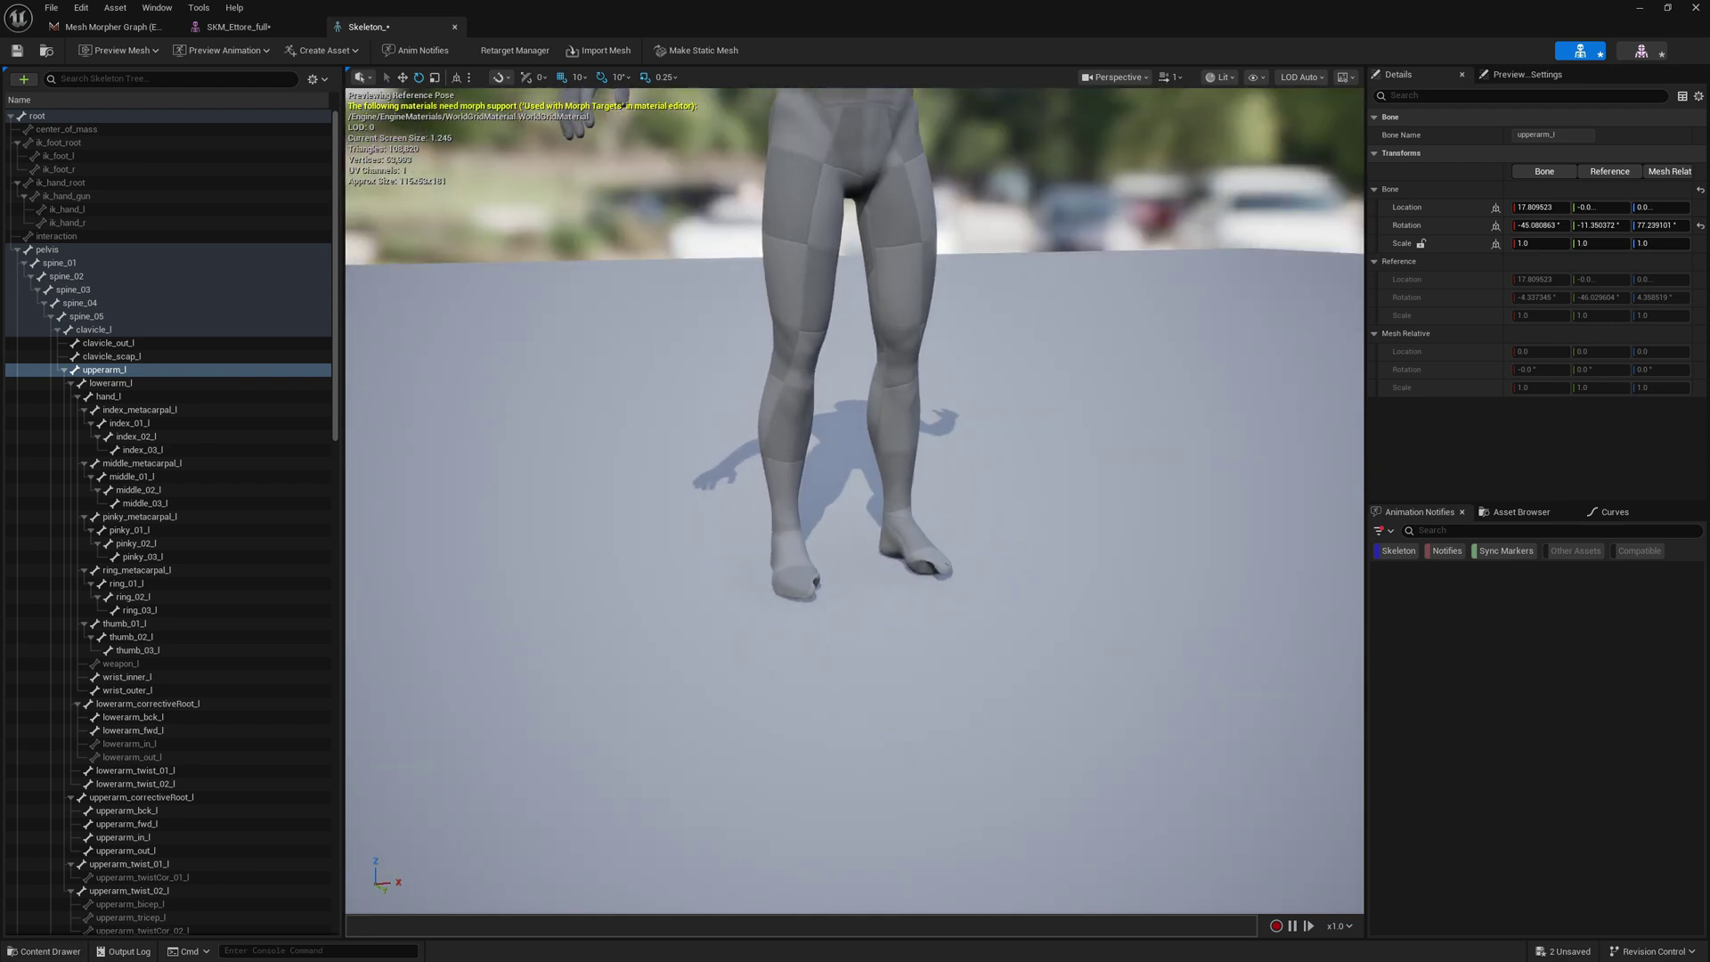
pyautogui.click(801, 590)
pyautogui.moveTo(818, 584); pyautogui.dragTo(775, 601, button='right')
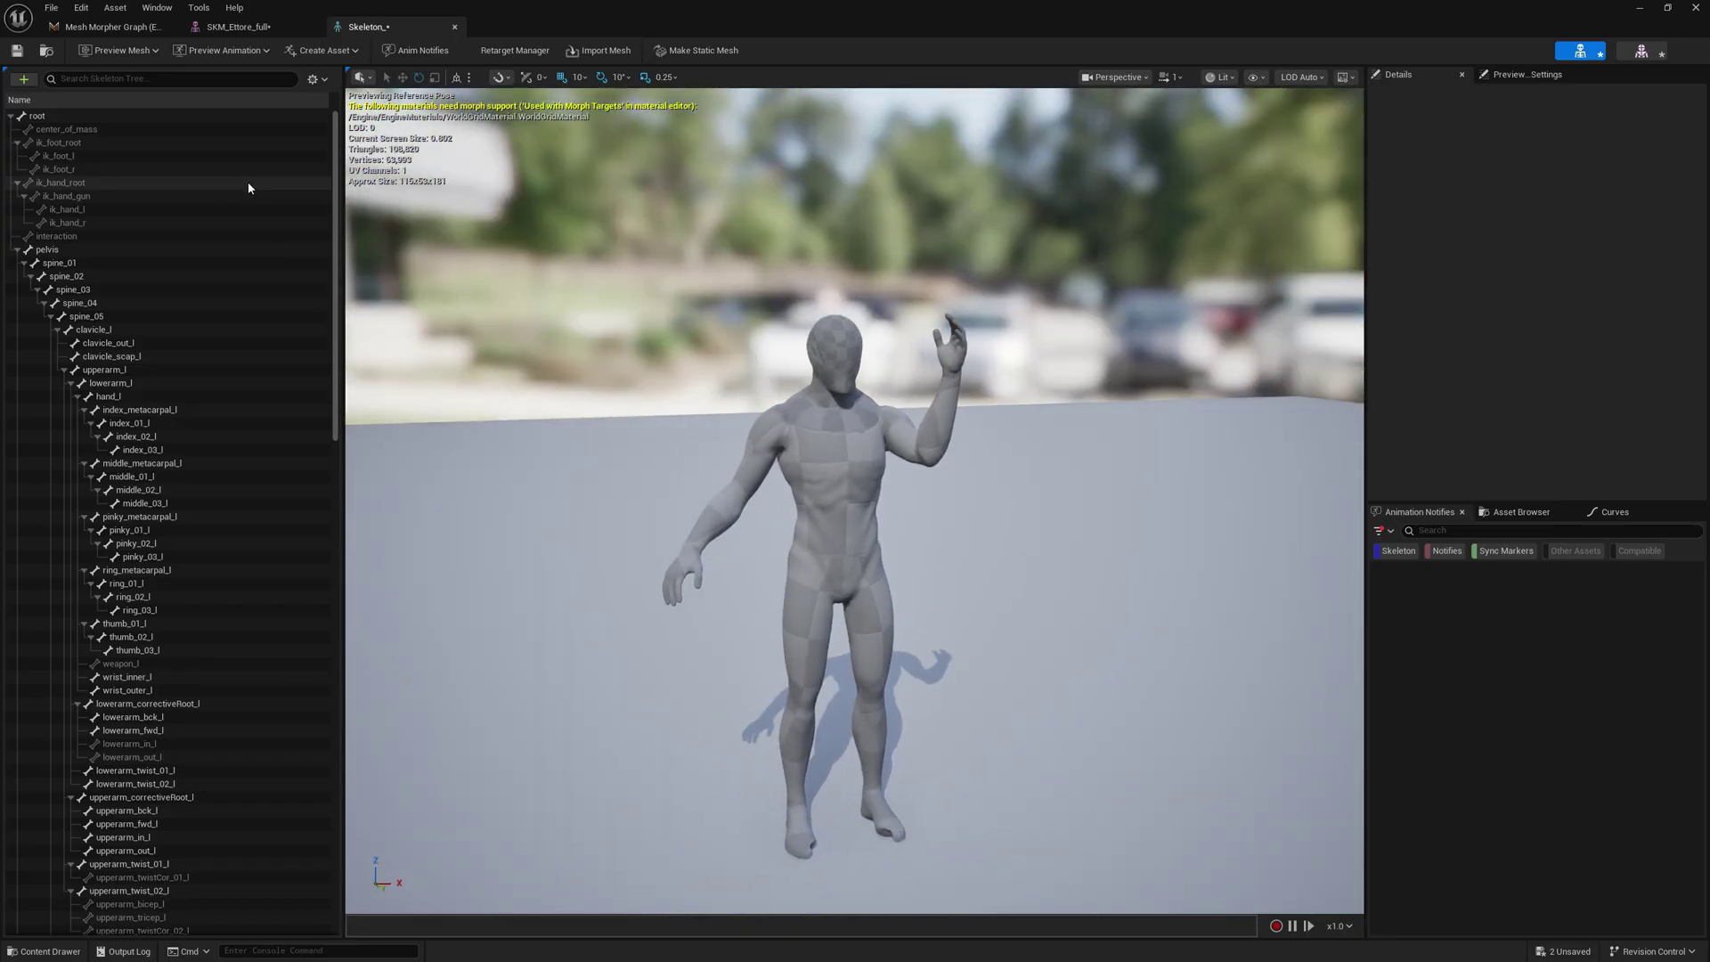
# Step: Save the Mesh Morpher graph in the Content folder as Graph_Test1
pyautogui.click(116, 26)
pyautogui.moveTo(1043, 445); pyautogui.dragTo(1415, 378, button='right')
pyautogui.click(232, 61)
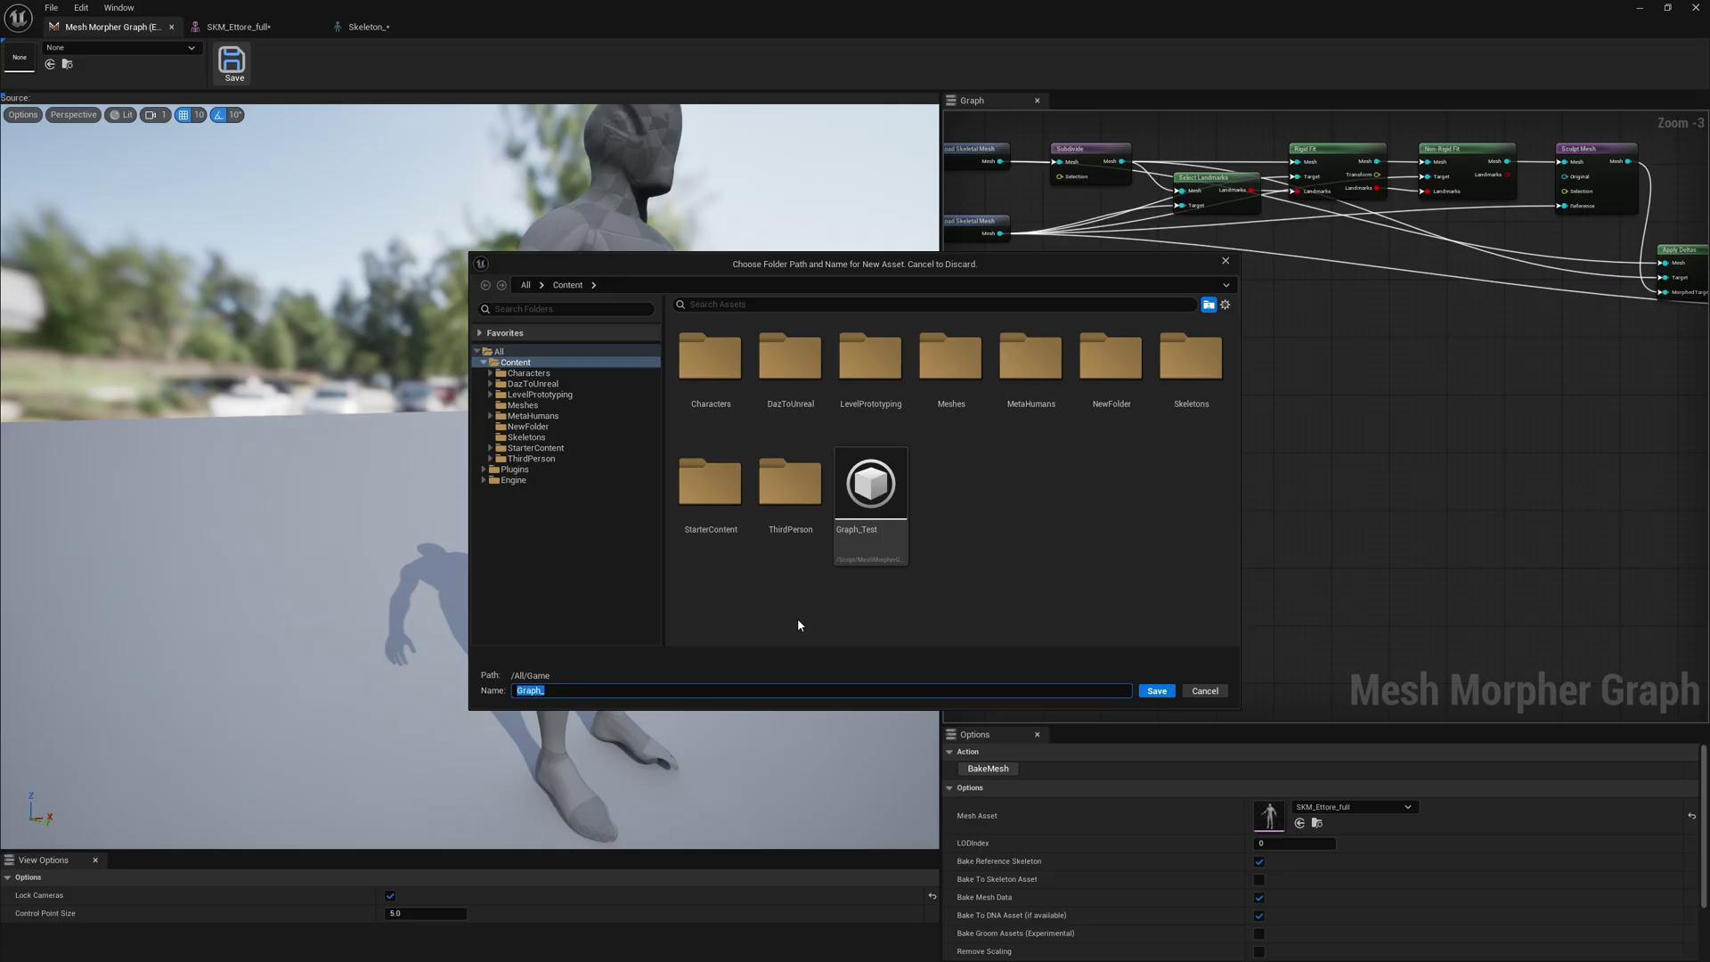
pyautogui.click(615, 688)
pyautogui.write('Test1')
pyautogui.click(1150, 693)
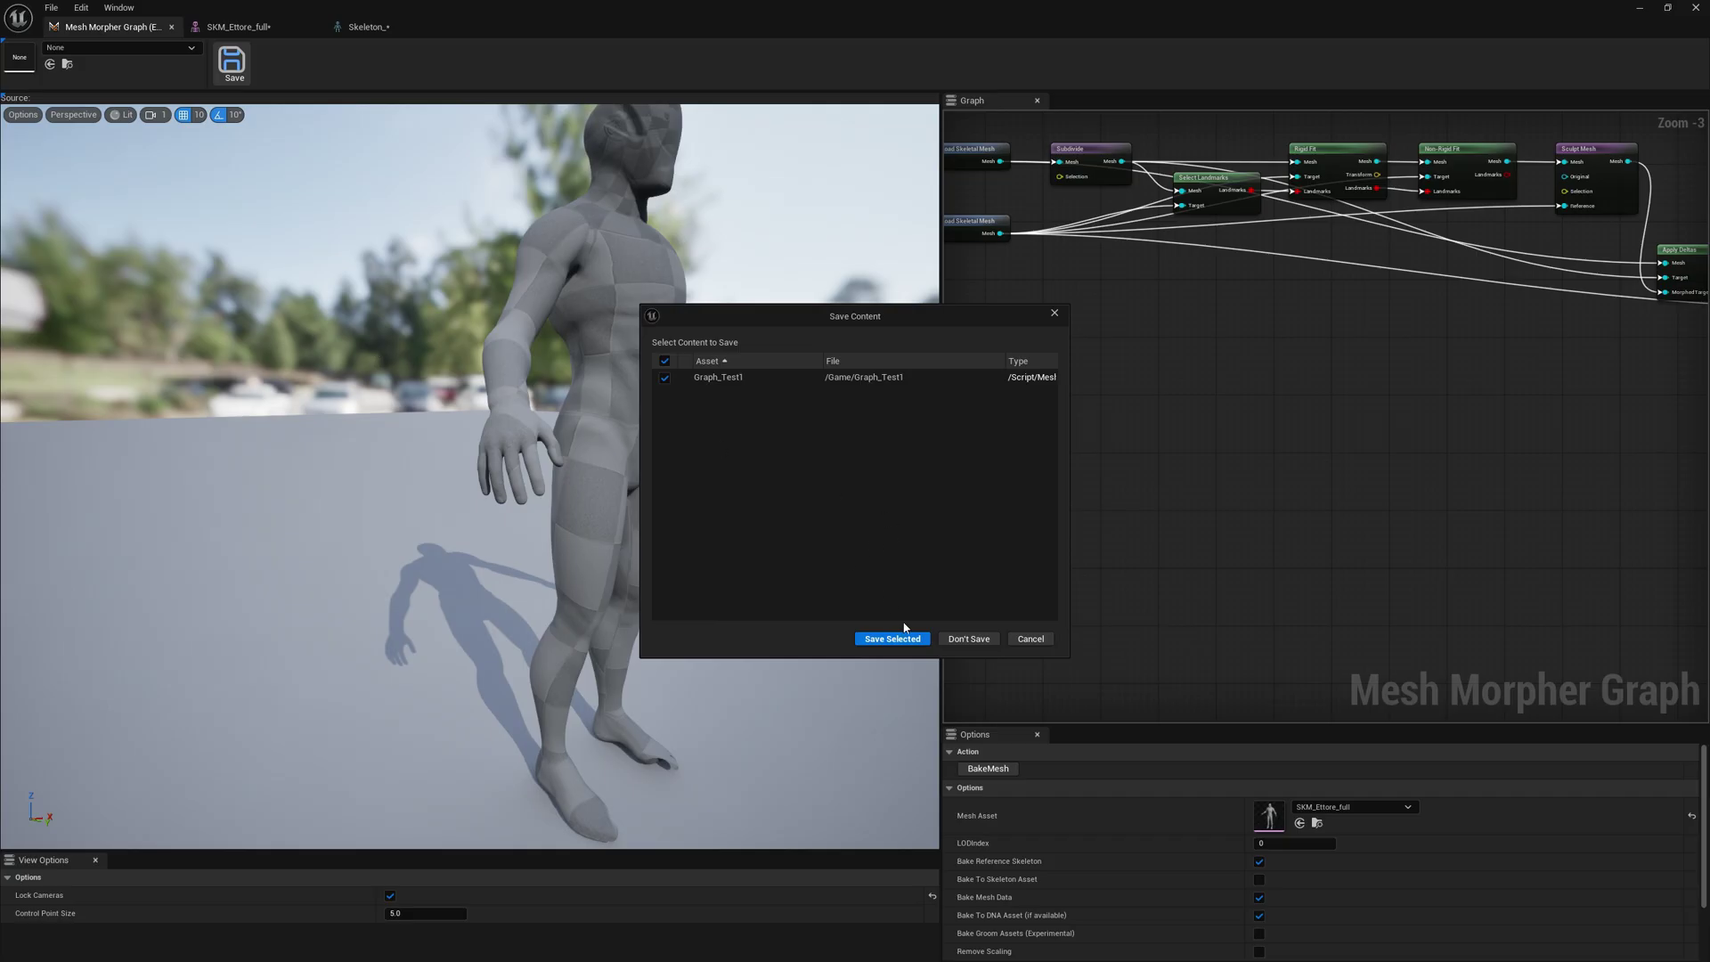
pyautogui.click(894, 639)
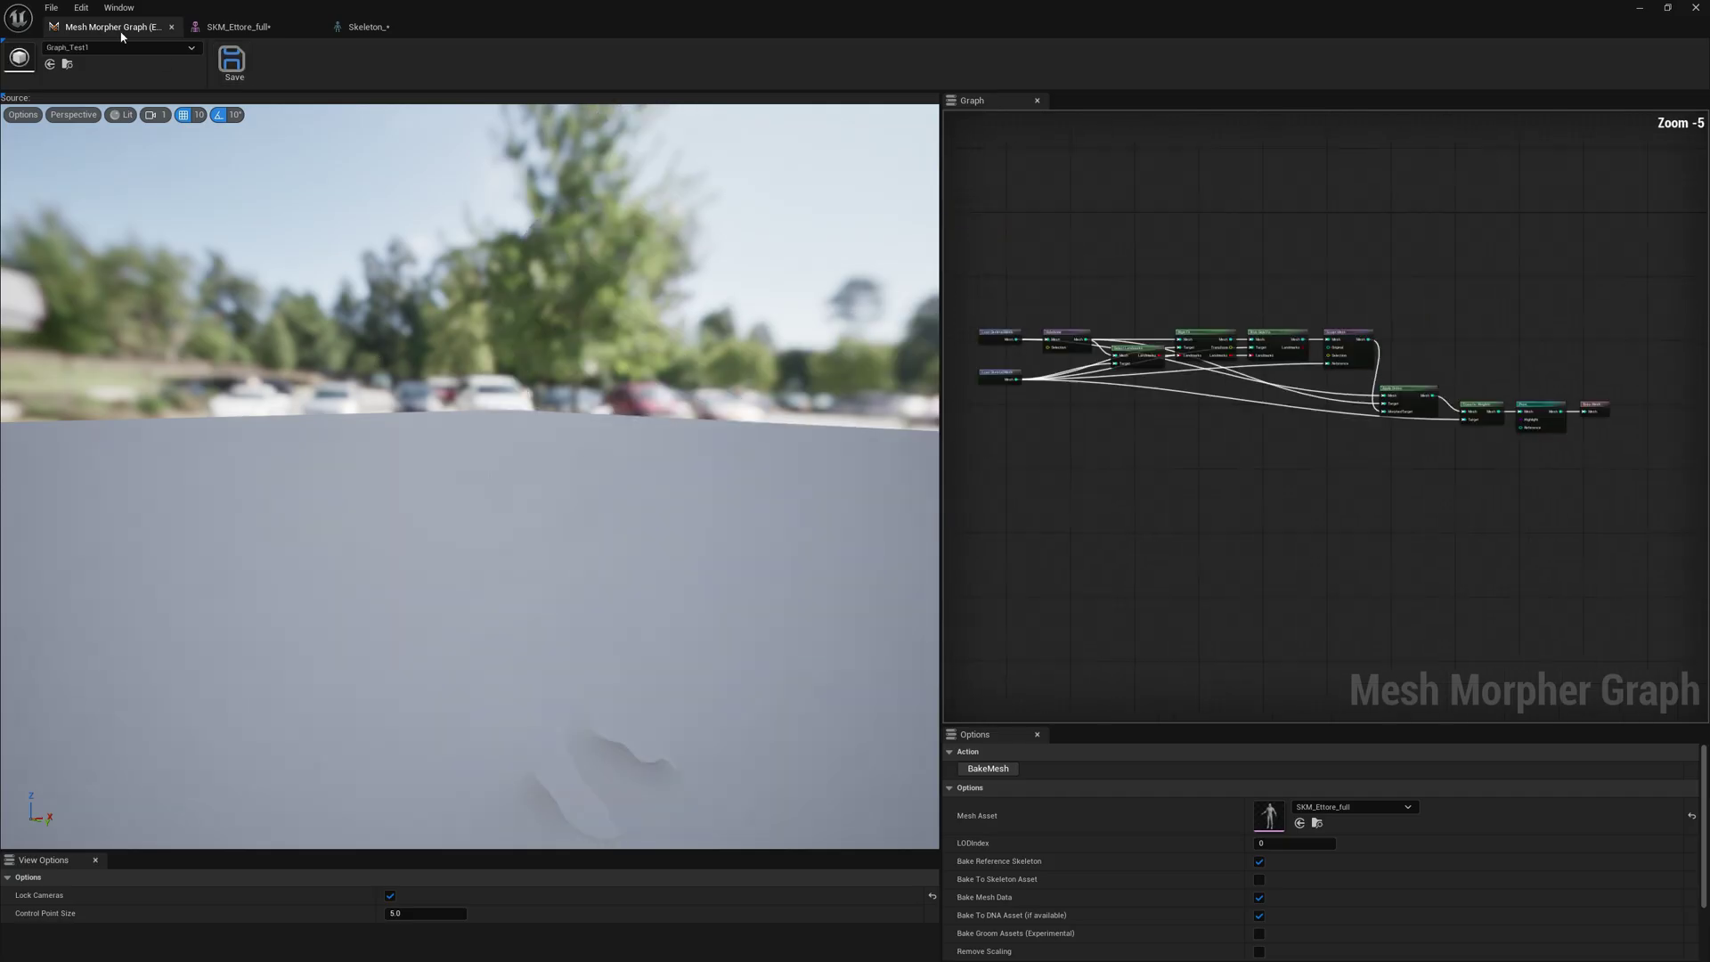
# Step: Clear the loaded graph asset and load Graph_Test1 again
pyautogui.click(105, 47)
pyautogui.click(107, 123)
pyautogui.click(111, 117)
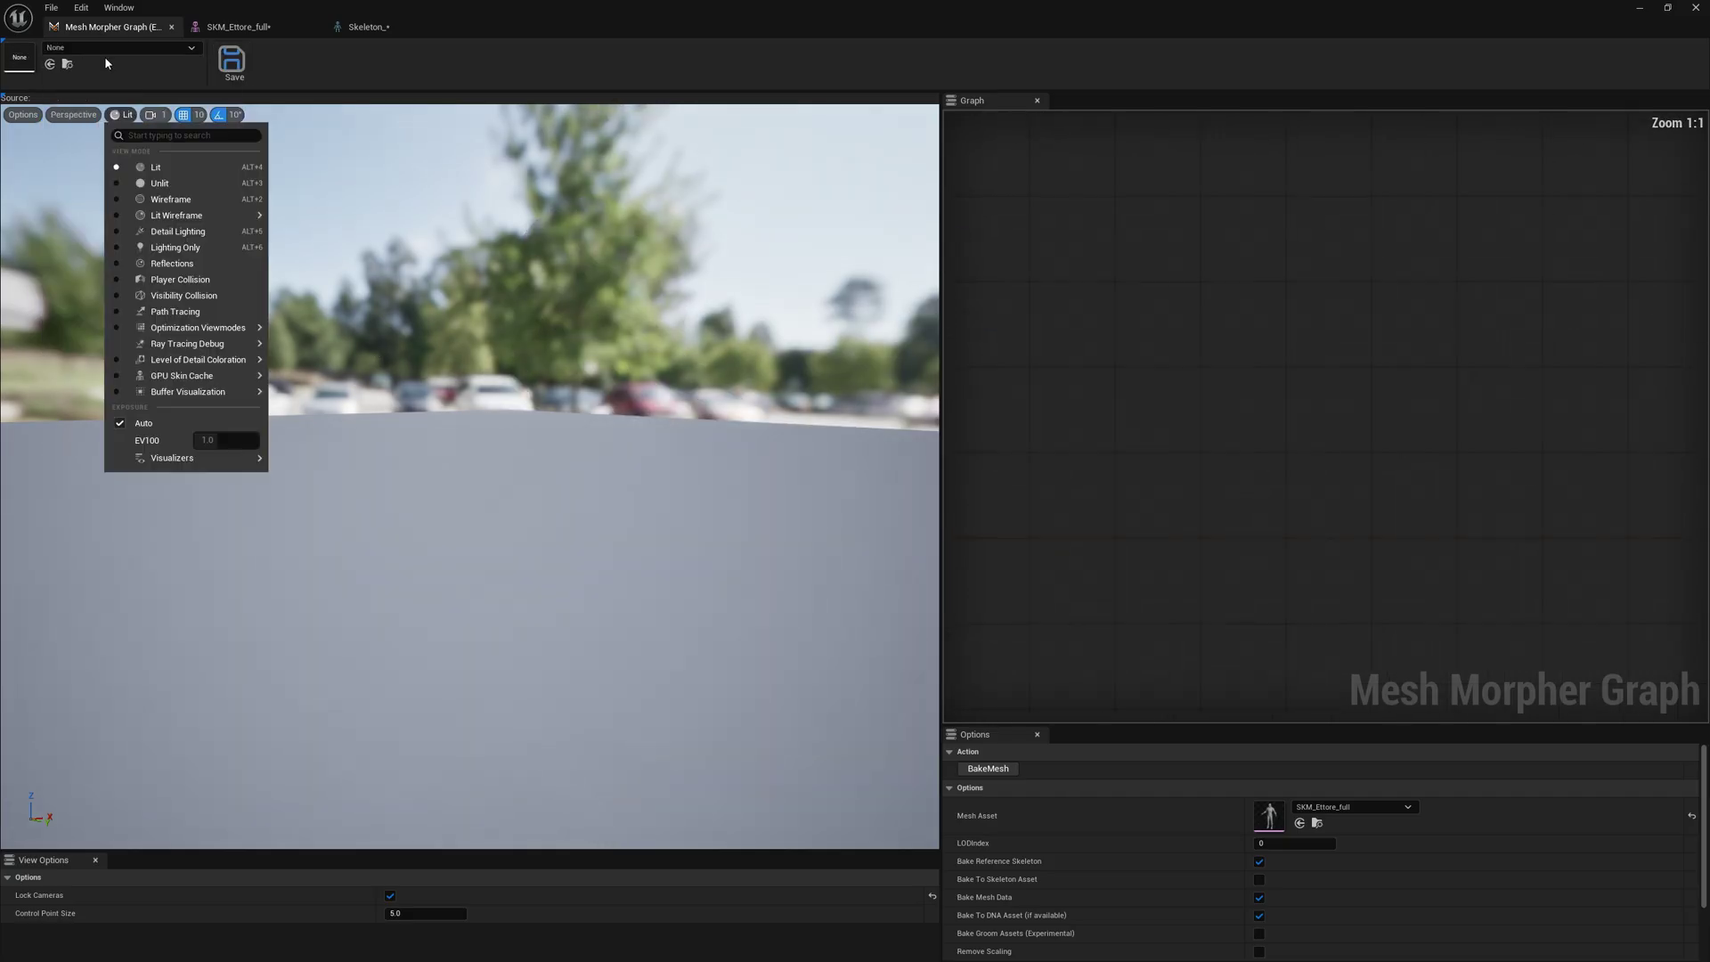
pyautogui.click(105, 48)
pyautogui.click(141, 190)
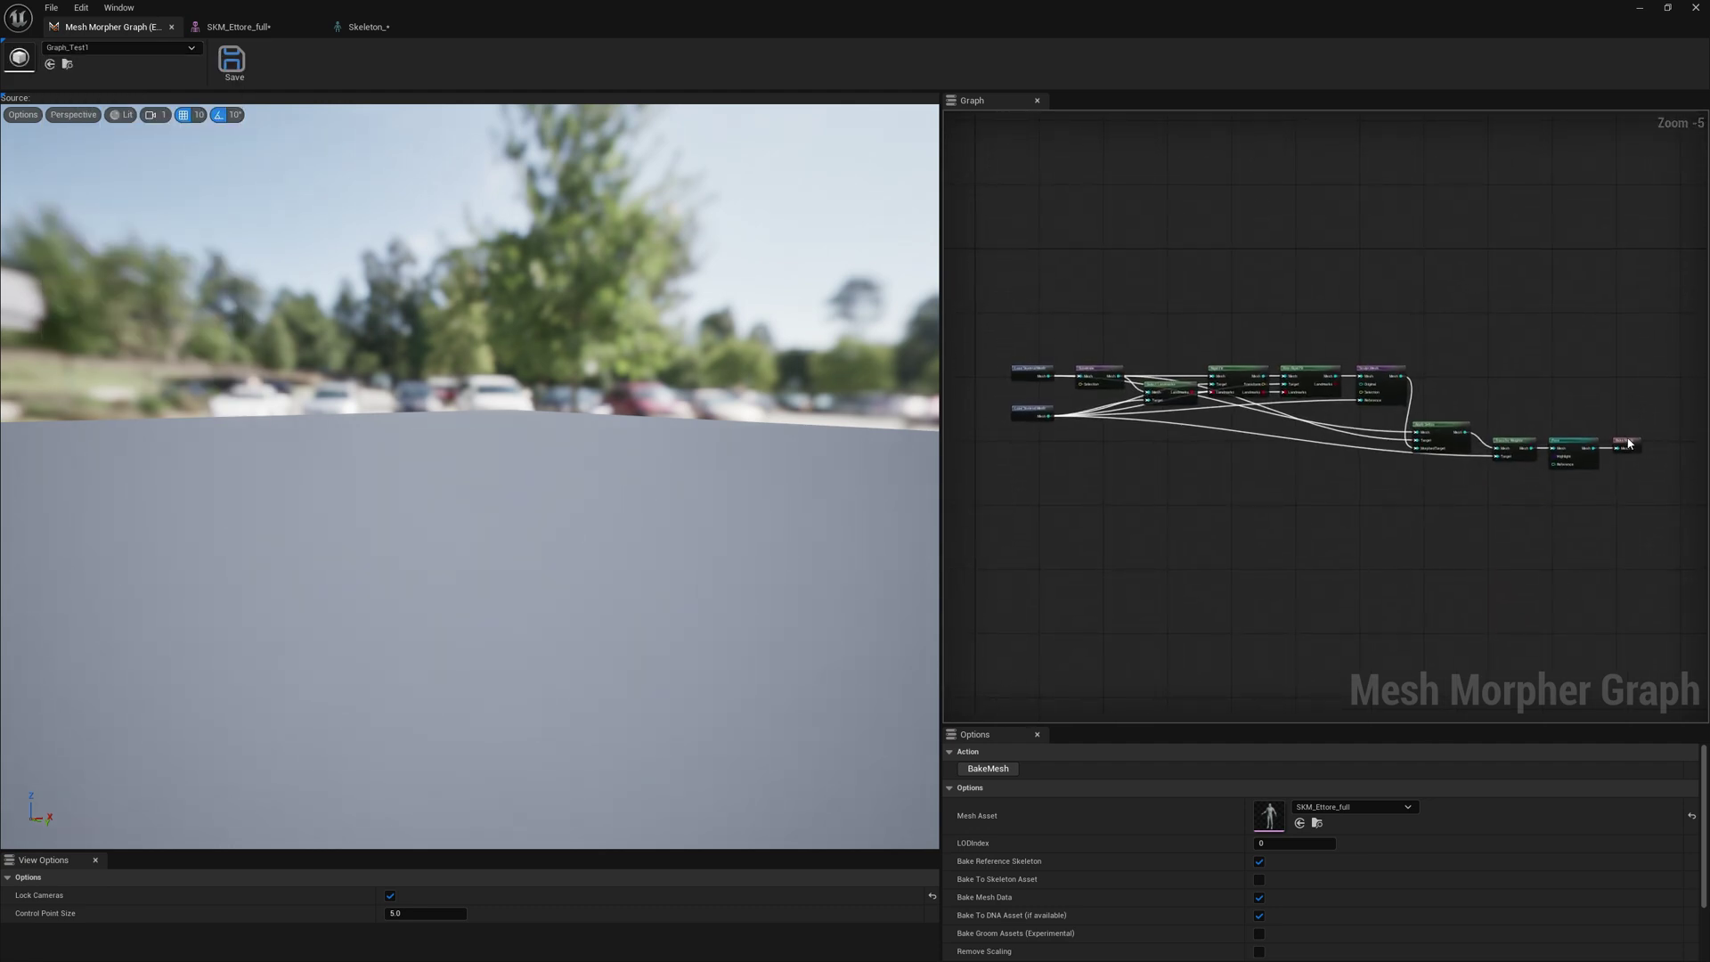
# Step: Check the meshes stored in the reloaded graph's Pose and Apply Deltas nodes
pyautogui.click(1570, 445)
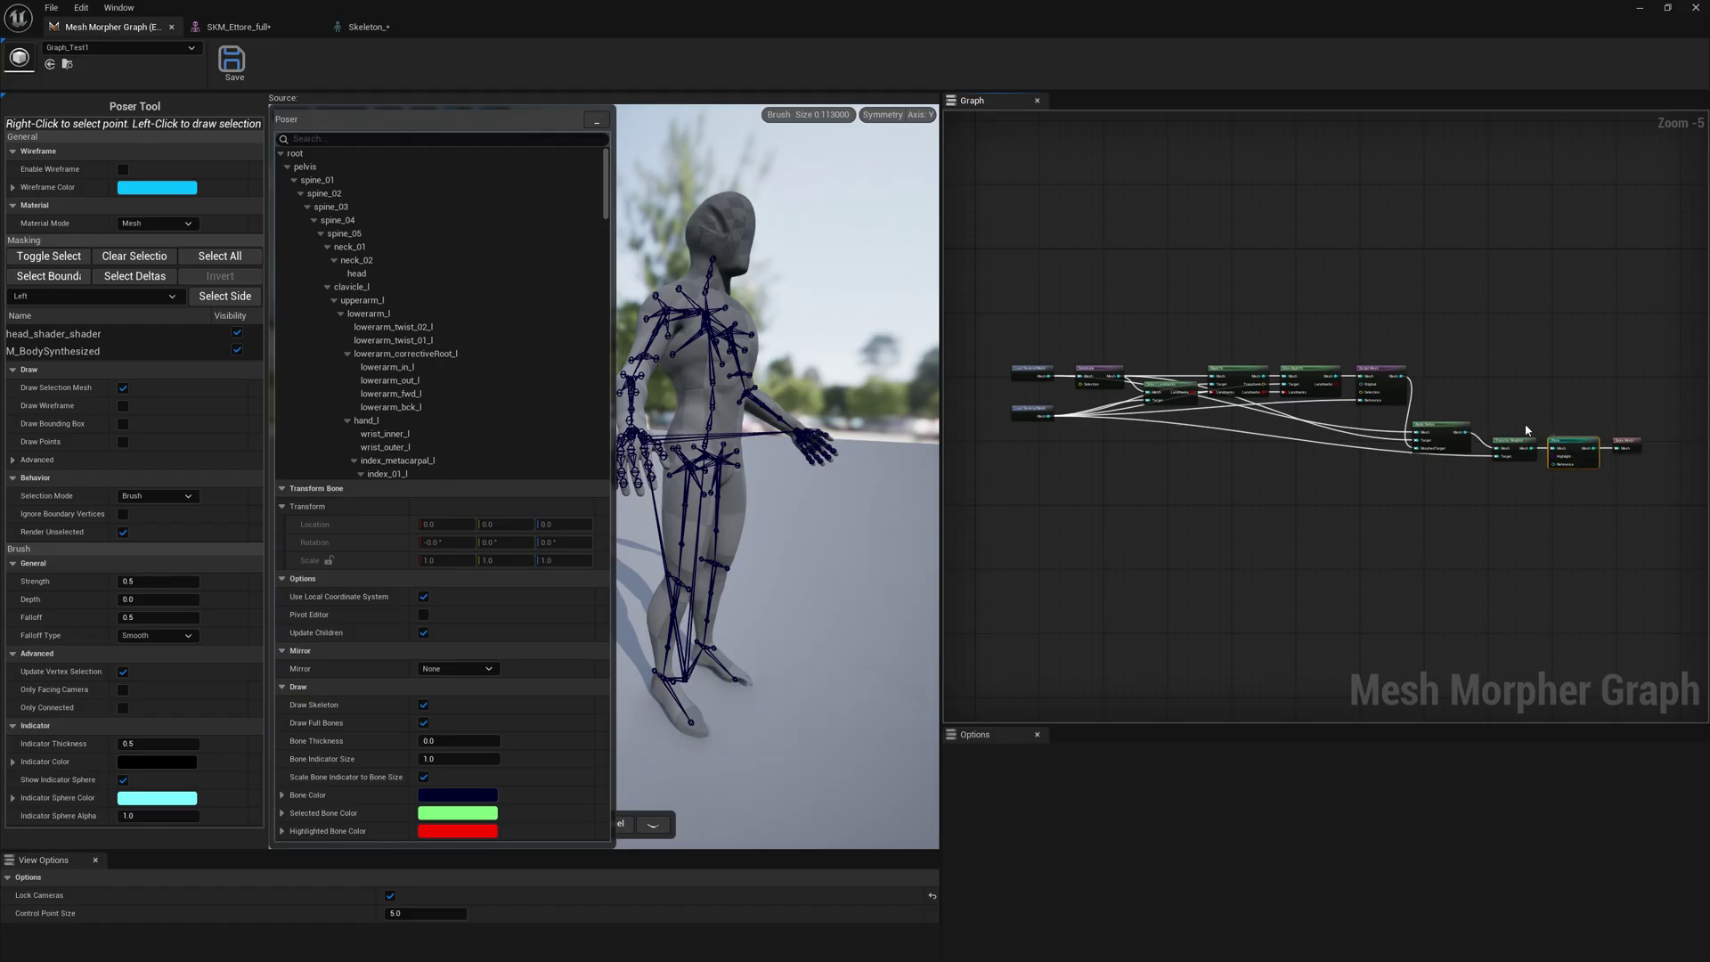
pyautogui.click(1519, 446)
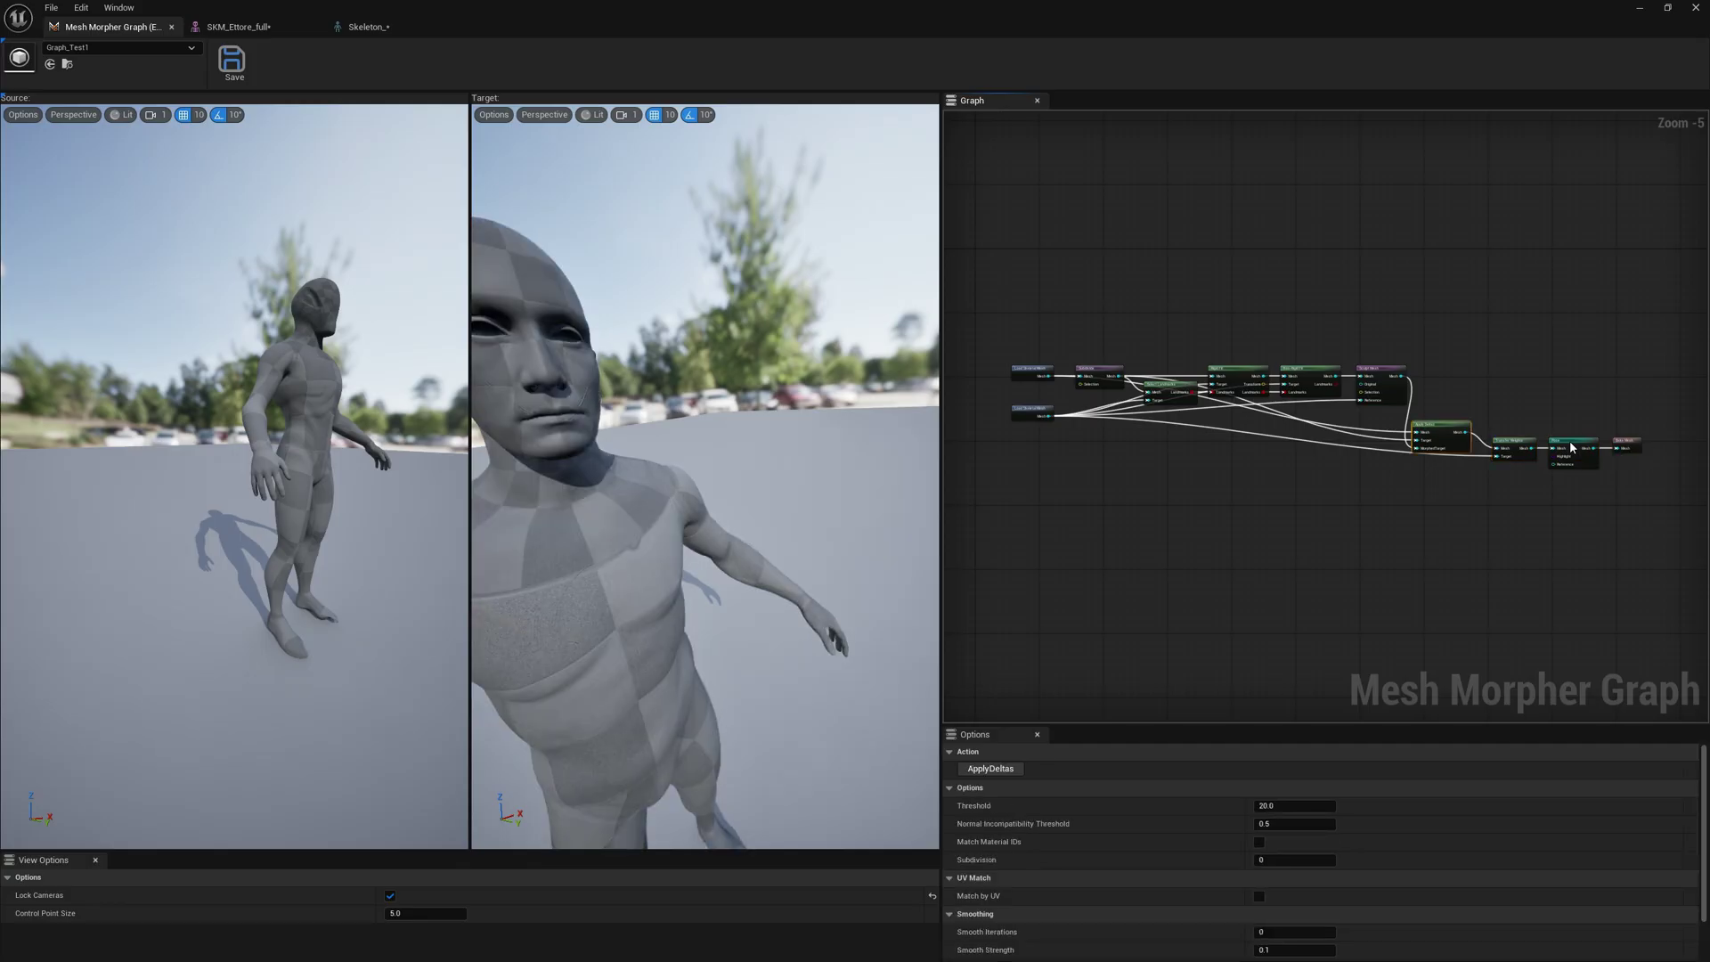
pyautogui.click(1572, 448)
pyautogui.moveTo(777, 476); pyautogui.dragTo(632, 480, button='right')
pyautogui.moveTo(895, 378); pyautogui.dragTo(861, 380, button='right')
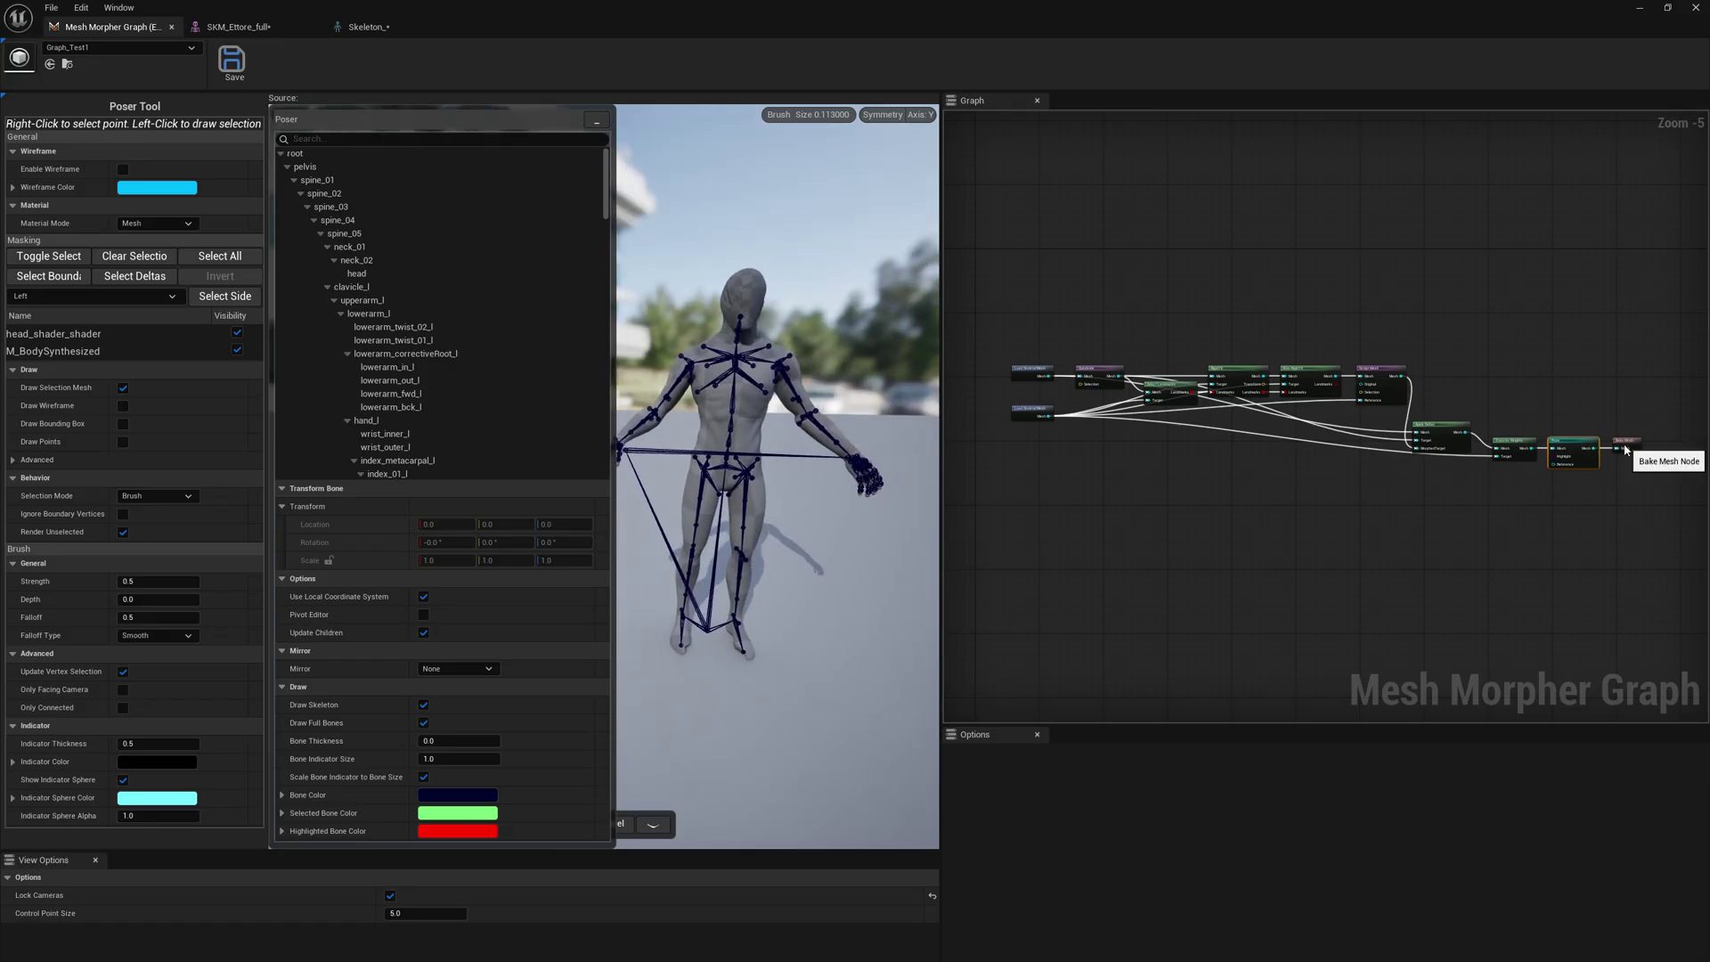
# Step: Enclose all the graph's nodes in a comment box with the default title
pyautogui.moveTo(998, 326); pyautogui.dragTo(1642, 543)
pyautogui.press('c')
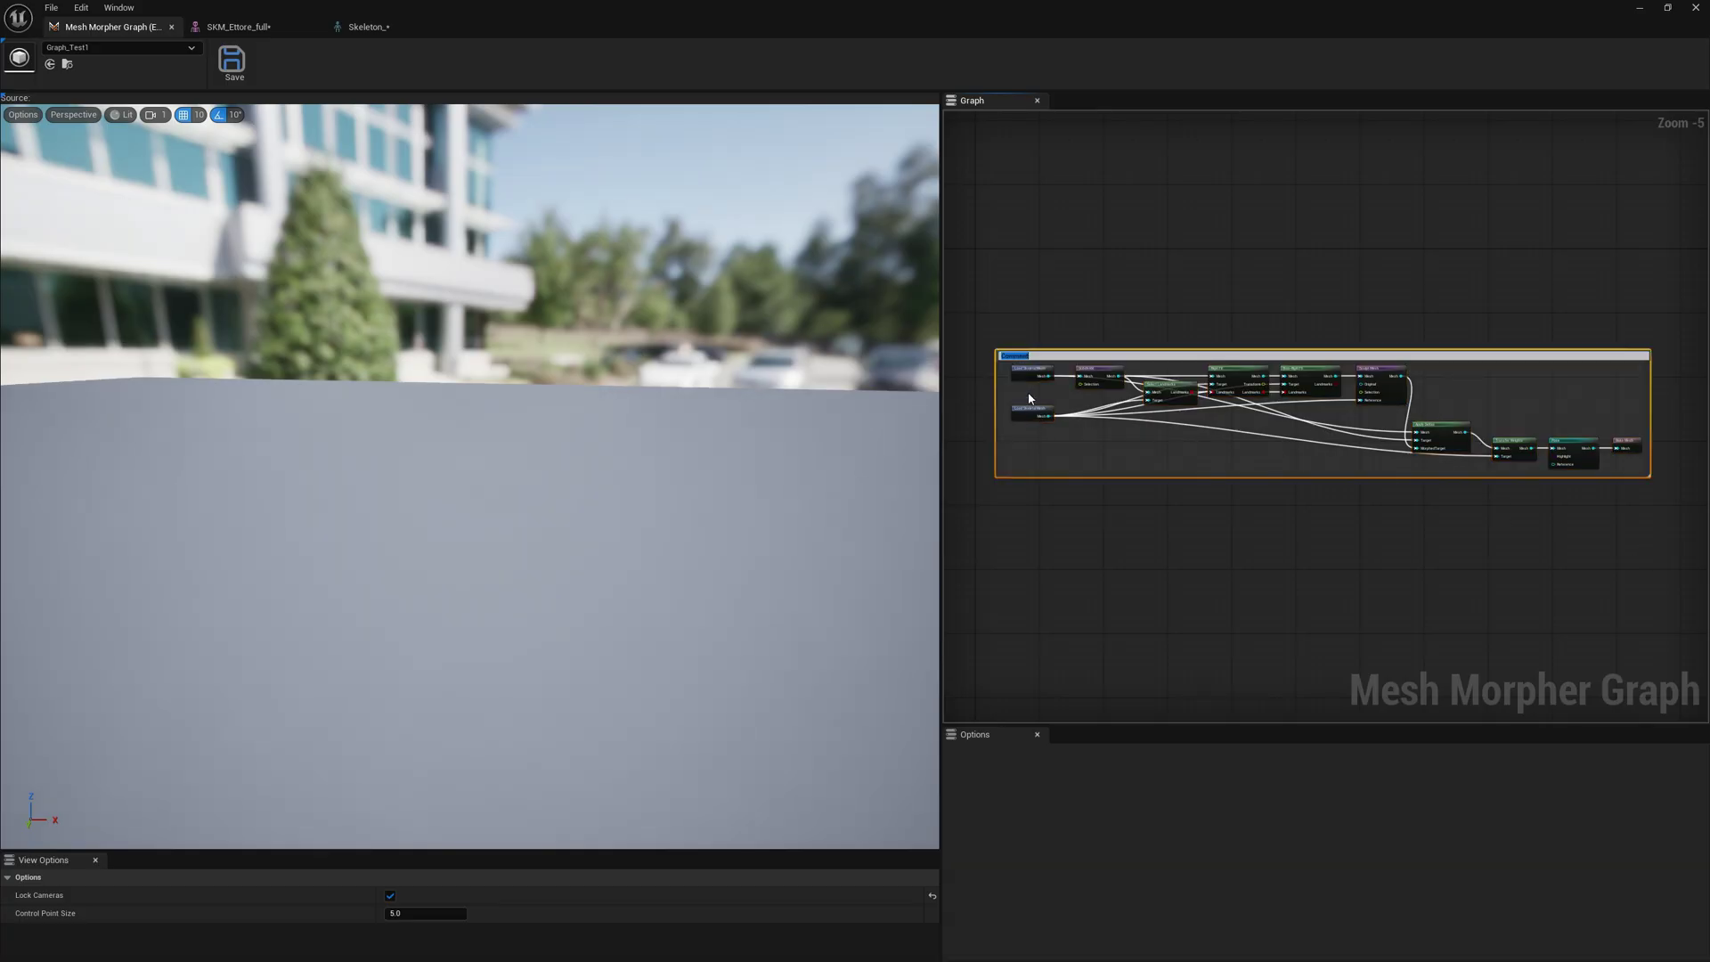
pyautogui.click(1420, 531)
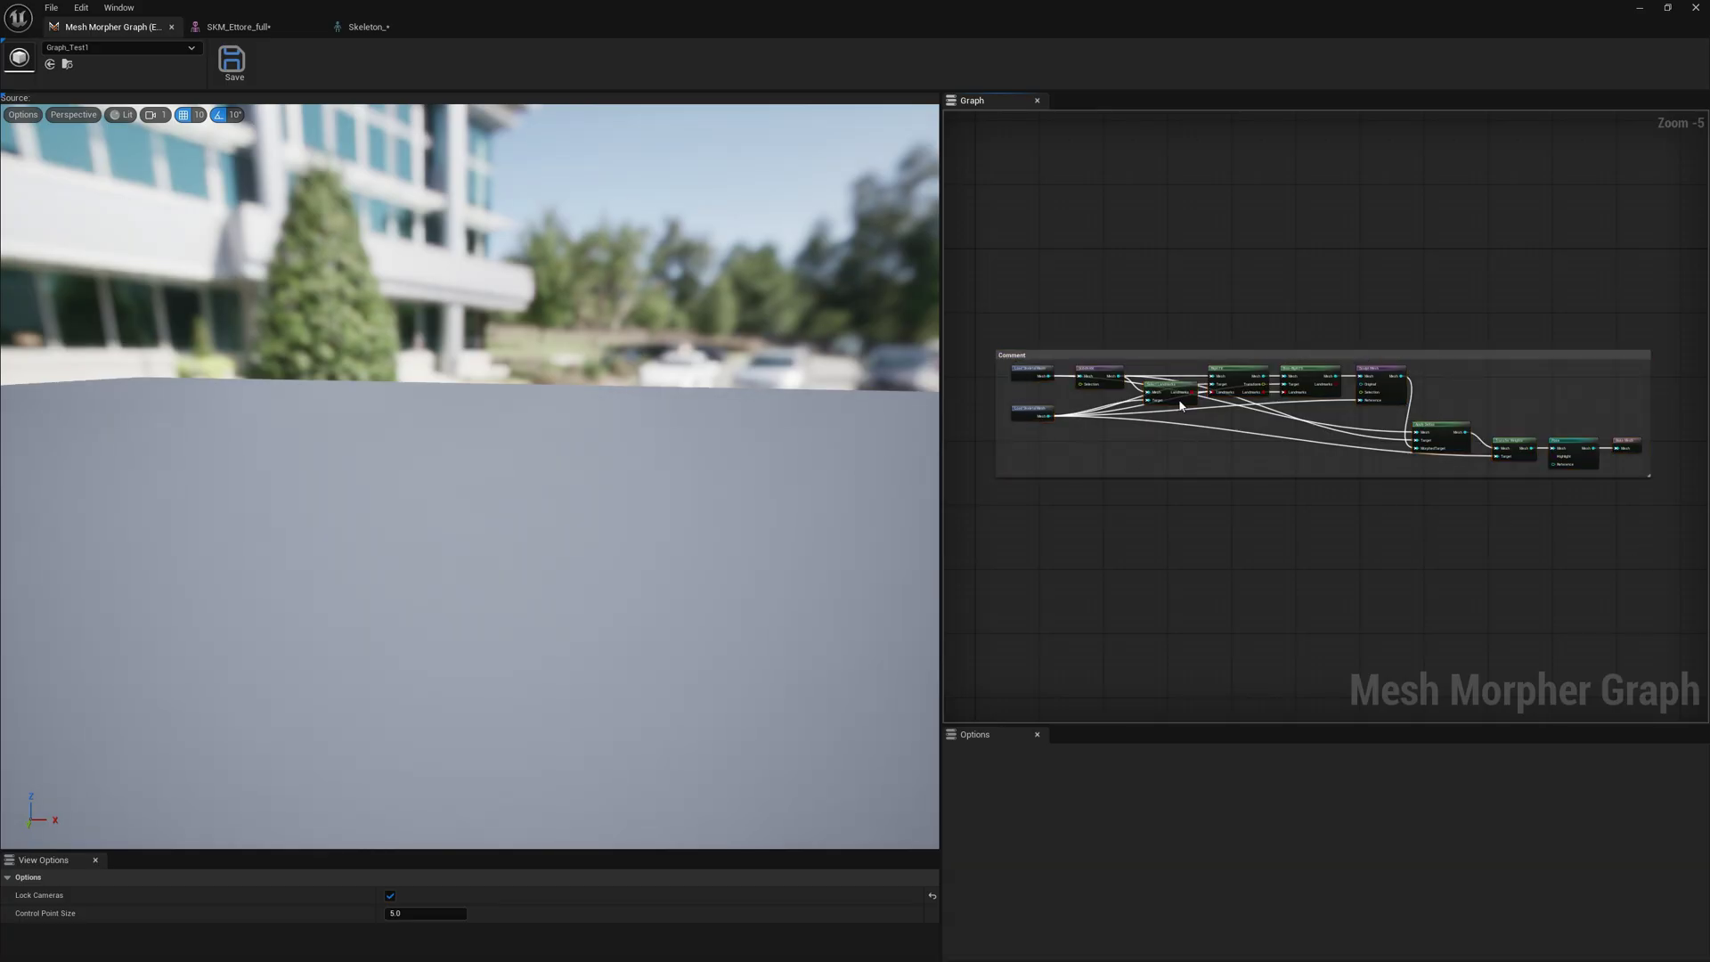
pyautogui.scroll(2, 1534, 451)
pyautogui.scroll(-2, 1482, 449)
# Step: Add a Load DNA File node in the empty area below the commented graph
pyautogui.moveTo(1165, 522); pyautogui.dragTo(1283, 427, button='right')
pyautogui.rightClick(1200, 434)
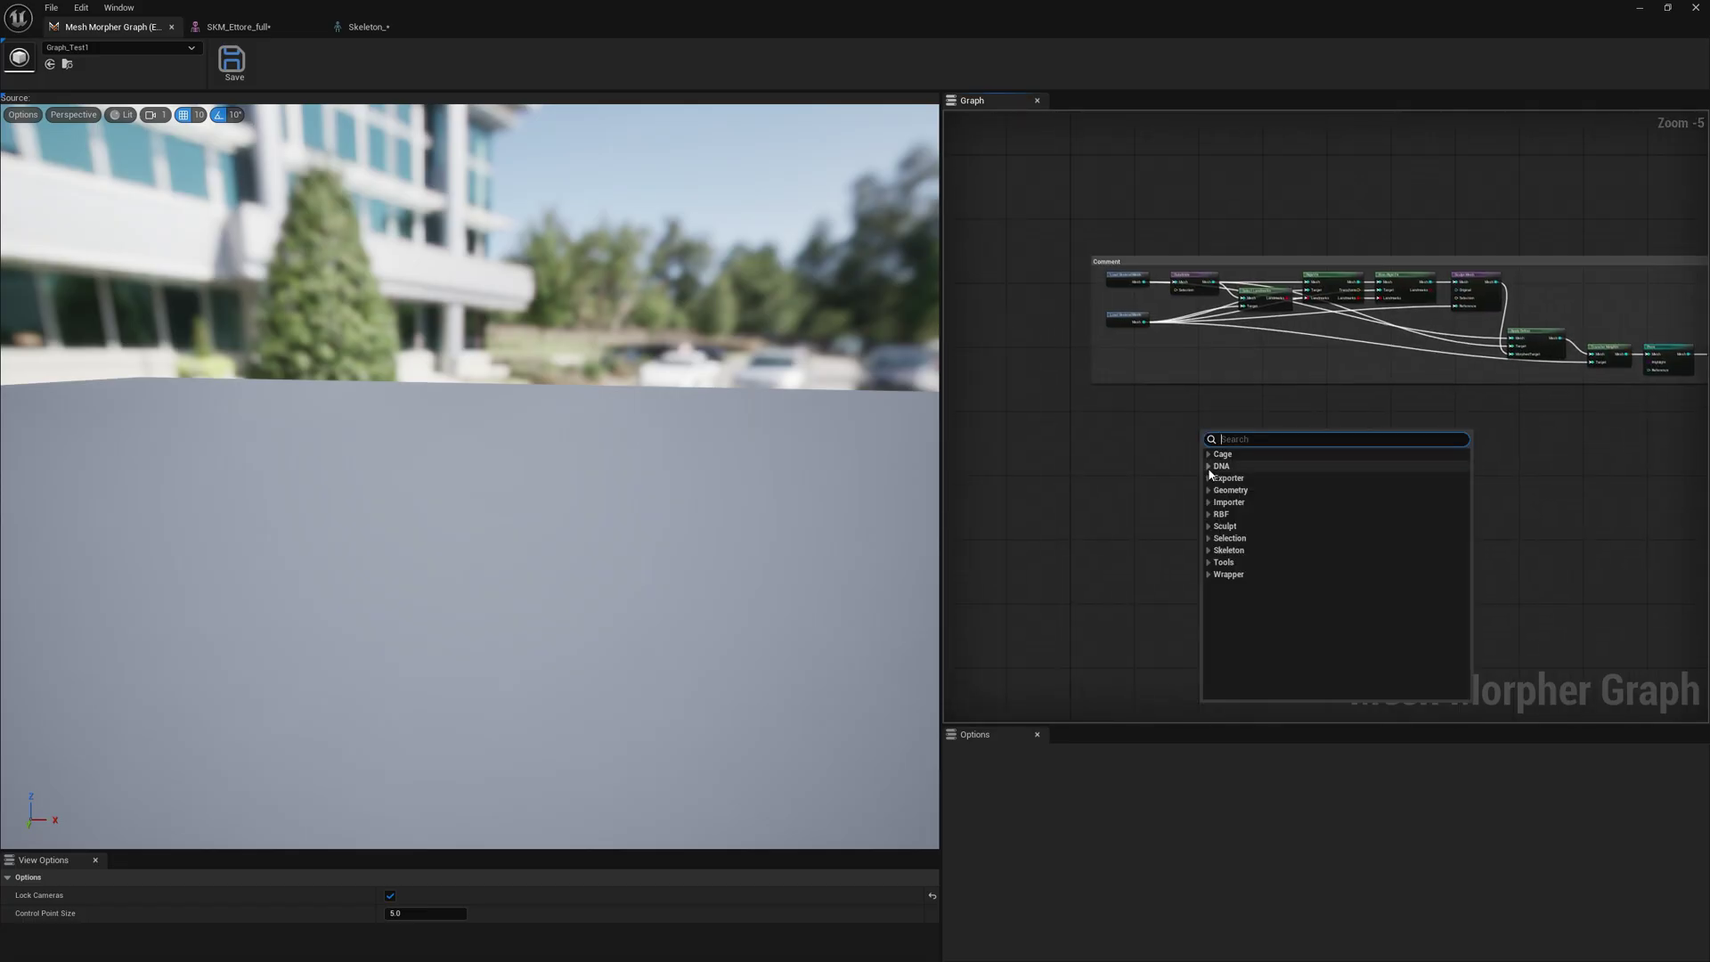
pyautogui.click(1210, 465)
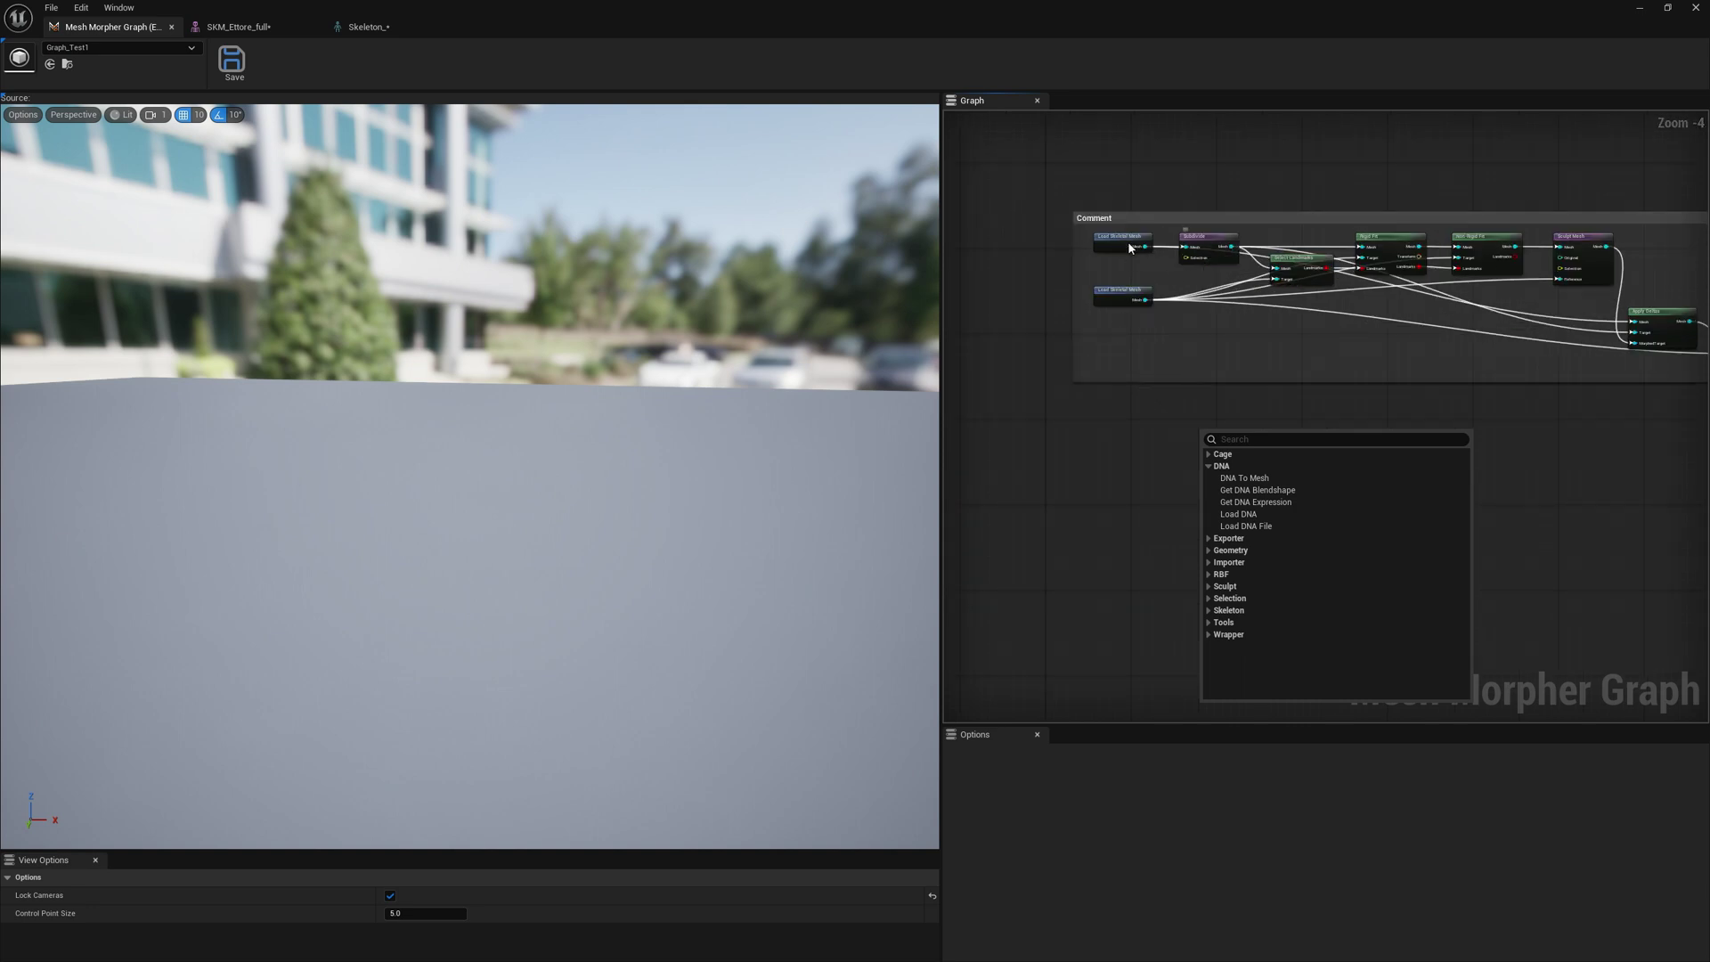
pyautogui.click(1208, 538)
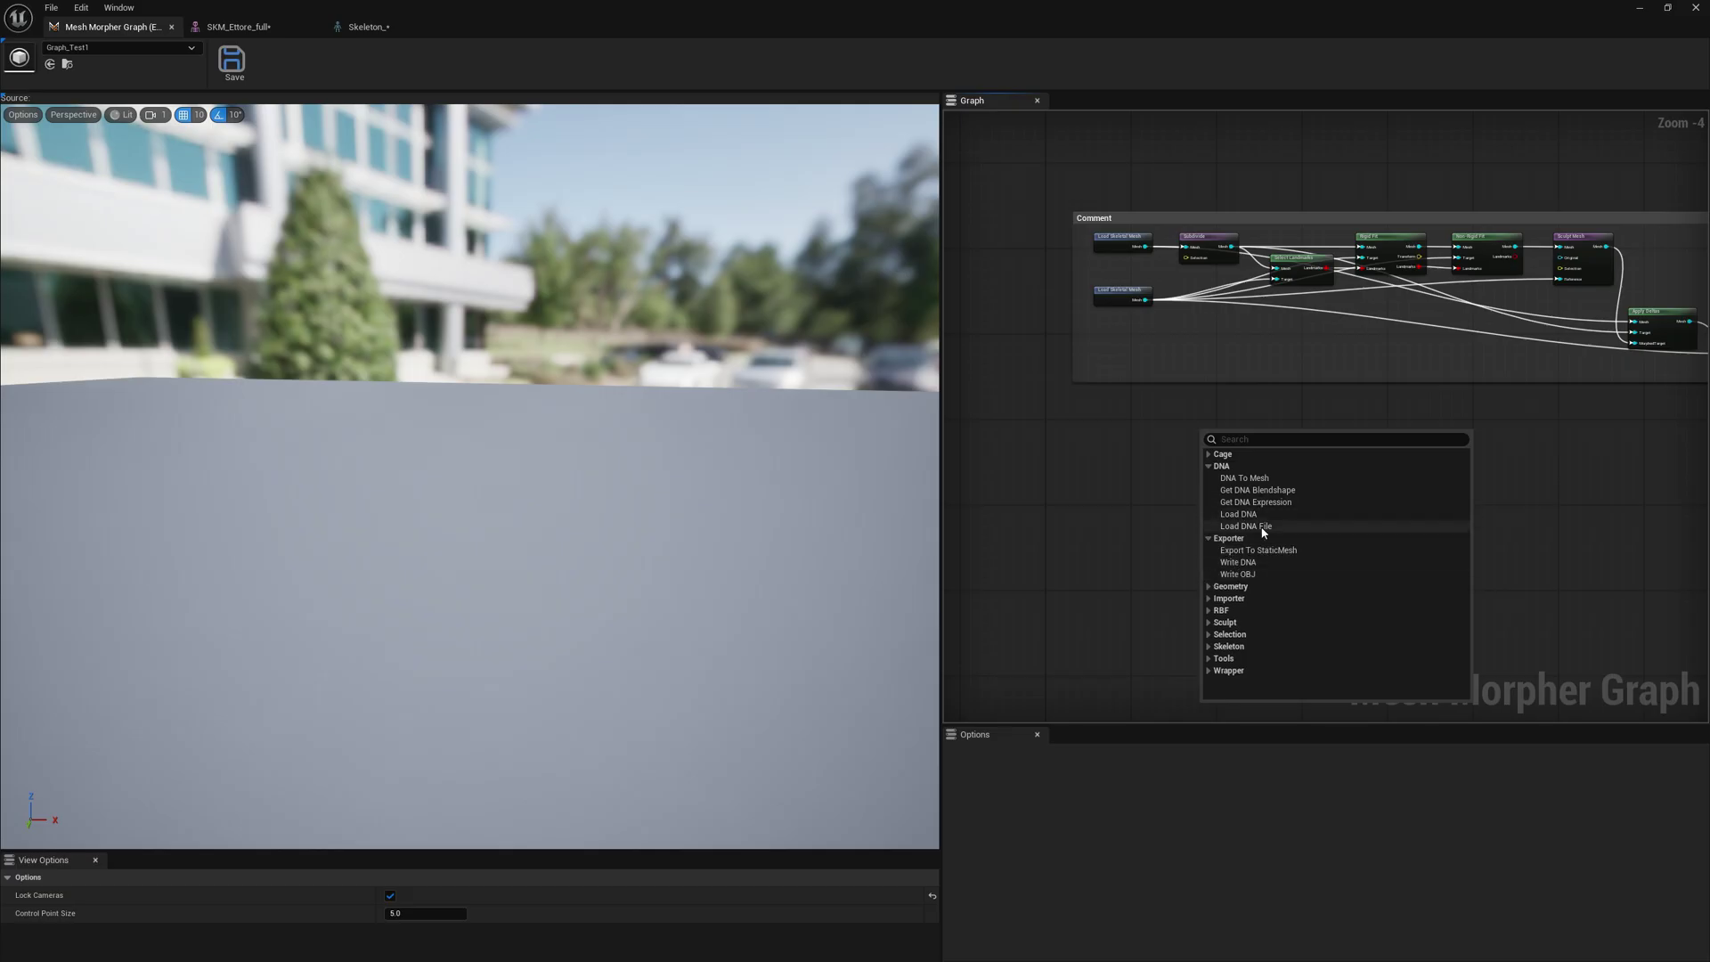
pyautogui.click(1262, 527)
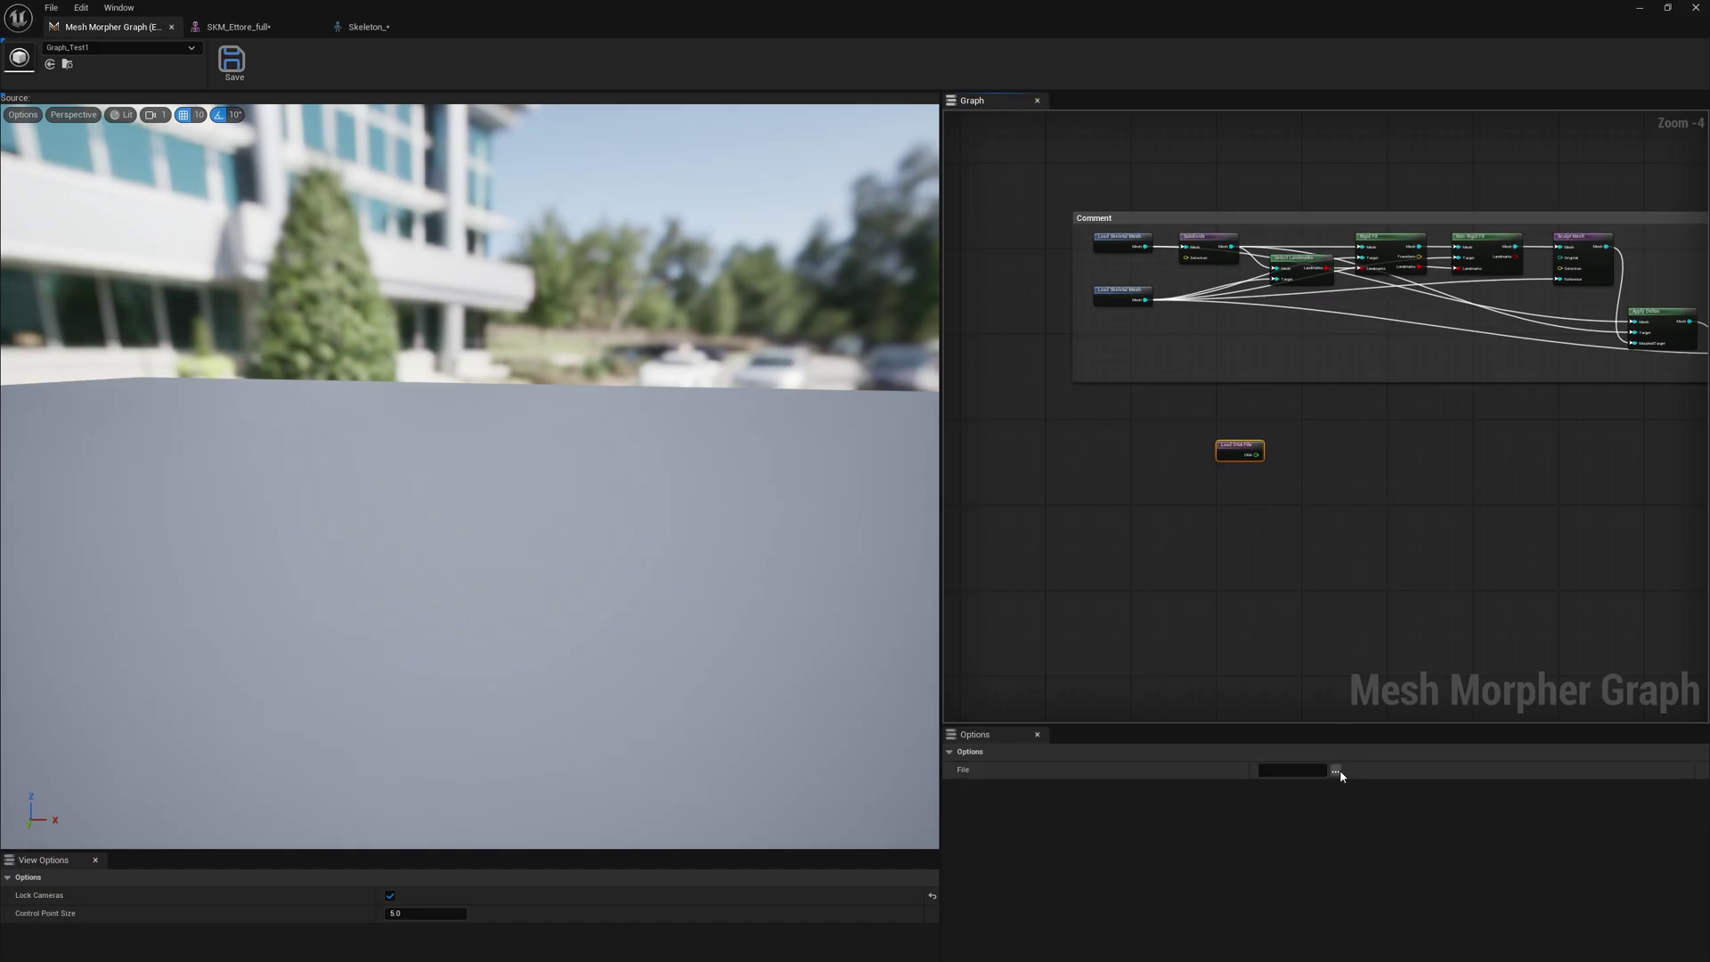
# Step: Set the Load DNA File node's file to test.DNA from the Munca (E:) drive
pyautogui.click(1335, 769)
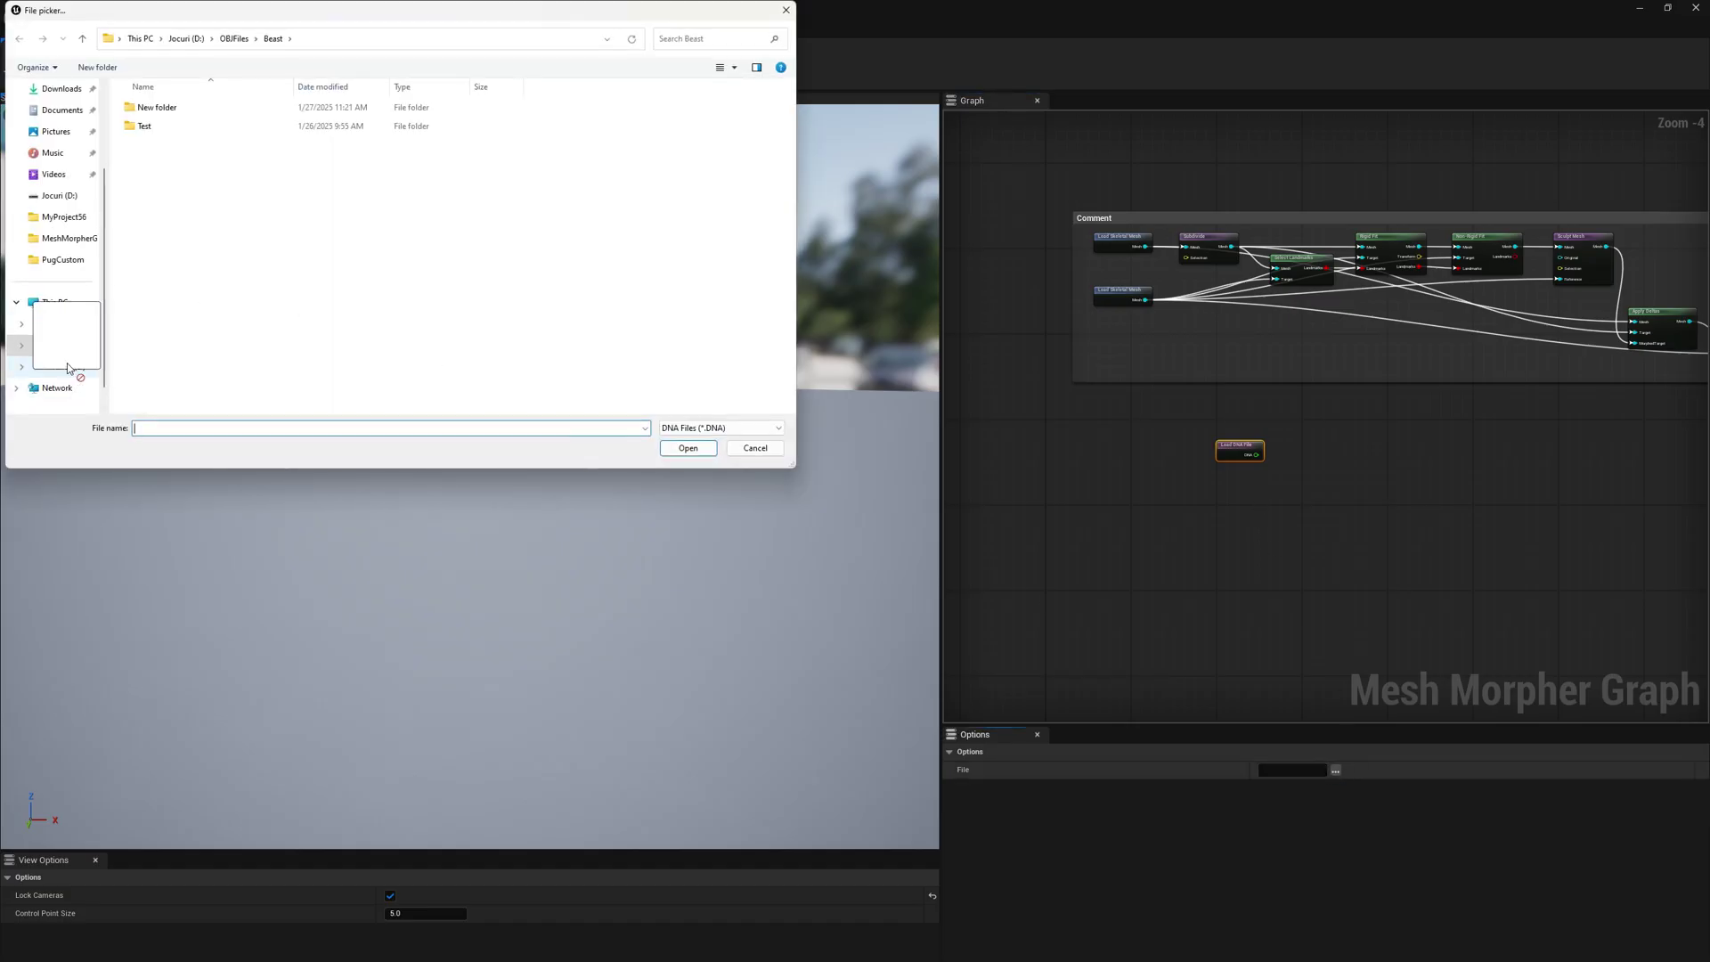
pyautogui.click(65, 366)
pyautogui.scroll(-5, 222, 397)
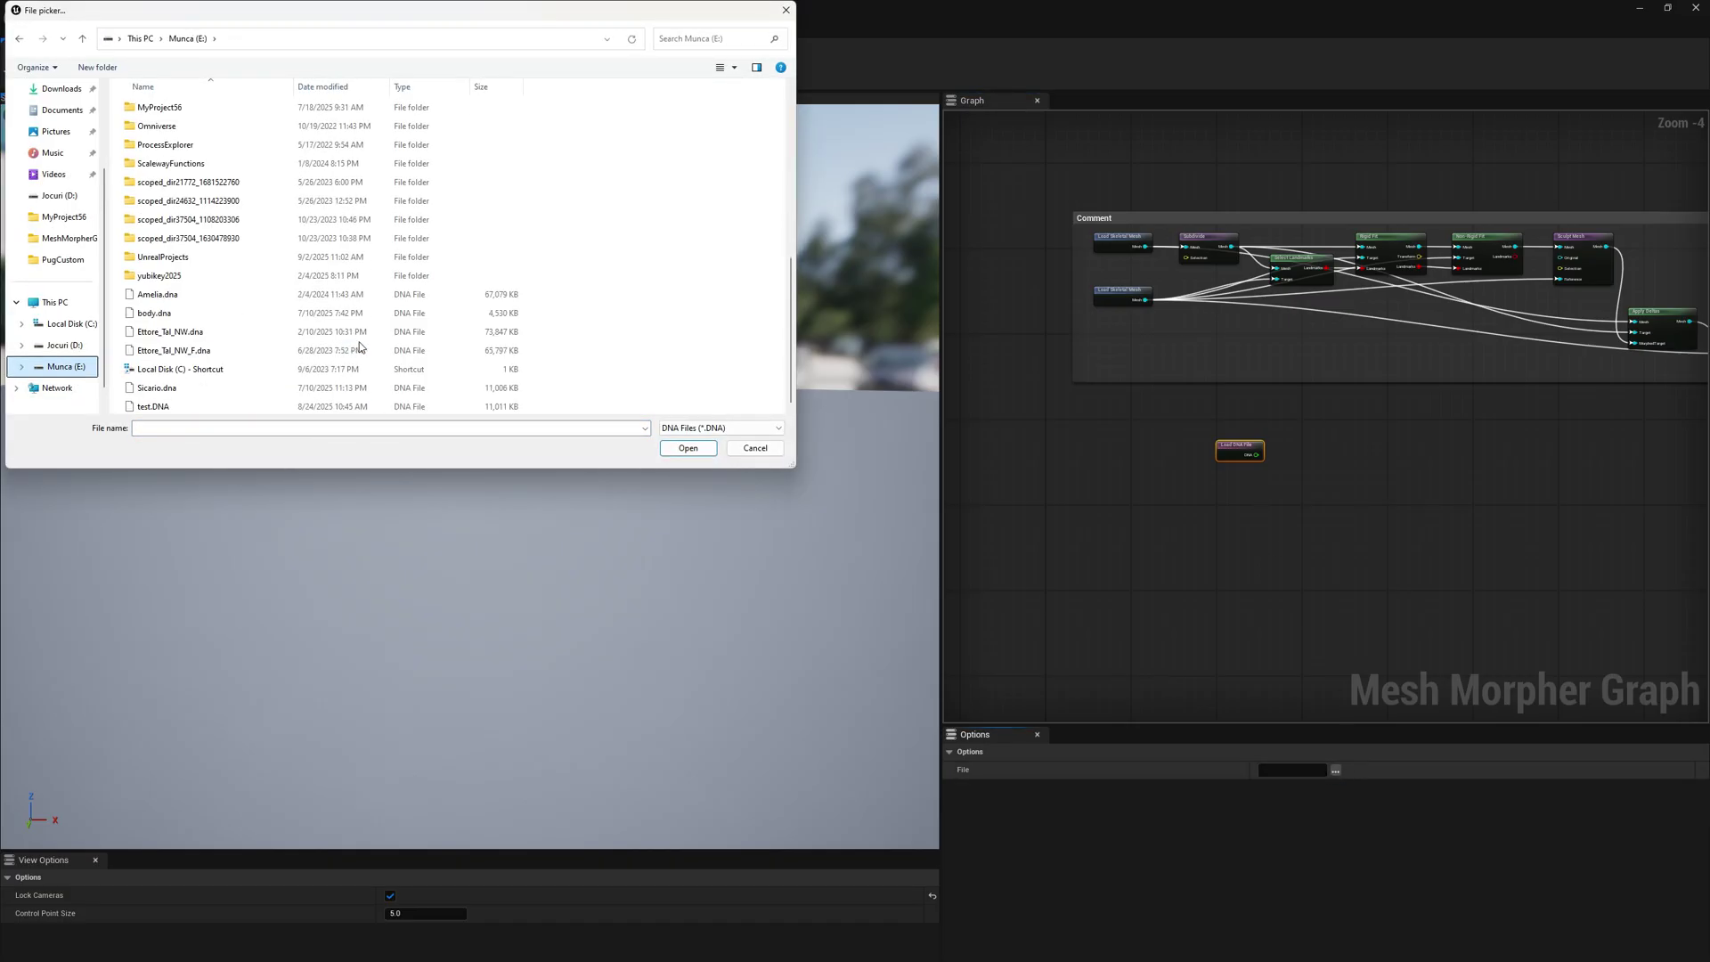
pyautogui.doubleClick(191, 406)
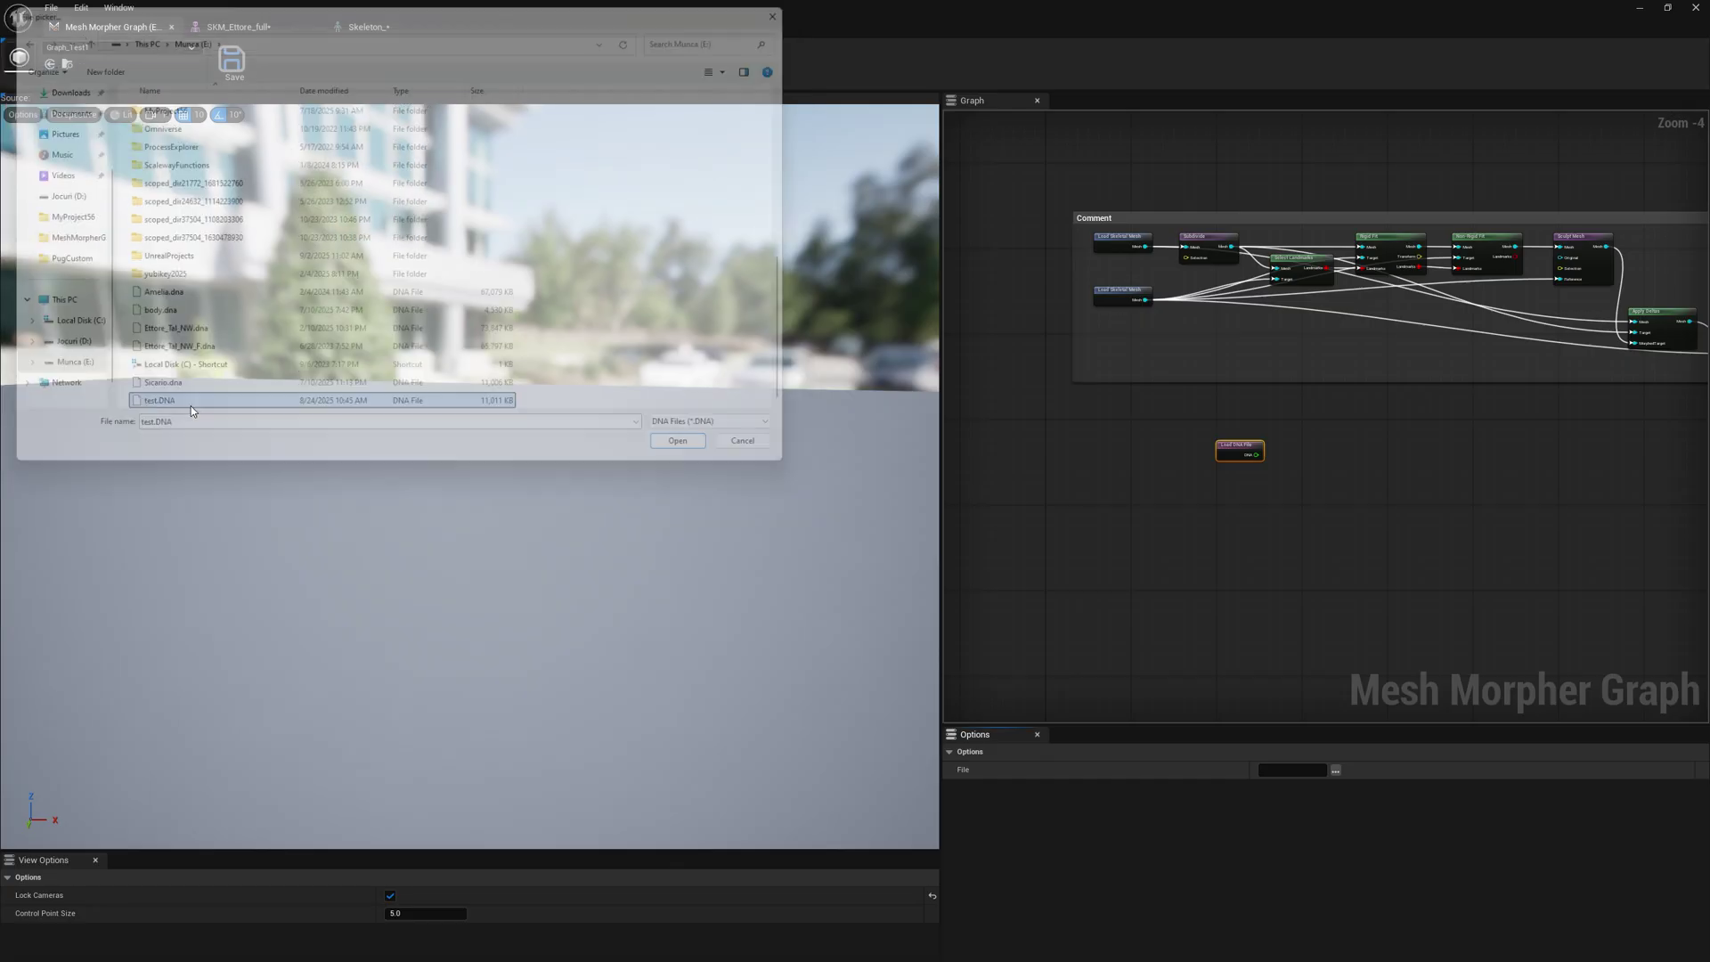
# Step: Reposition the Load DNA File node and feed its DNA output into a new DNA To Mesh node
pyautogui.moveTo(1257, 455)
pyautogui.mouseDown()
pyautogui.moveTo(1288, 451)
pyautogui.moveTo(1159, 471)
pyautogui.moveTo(1234, 473)
pyautogui.mouseUp()
pyautogui.click(1209, 499)
pyautogui.click(1238, 450)
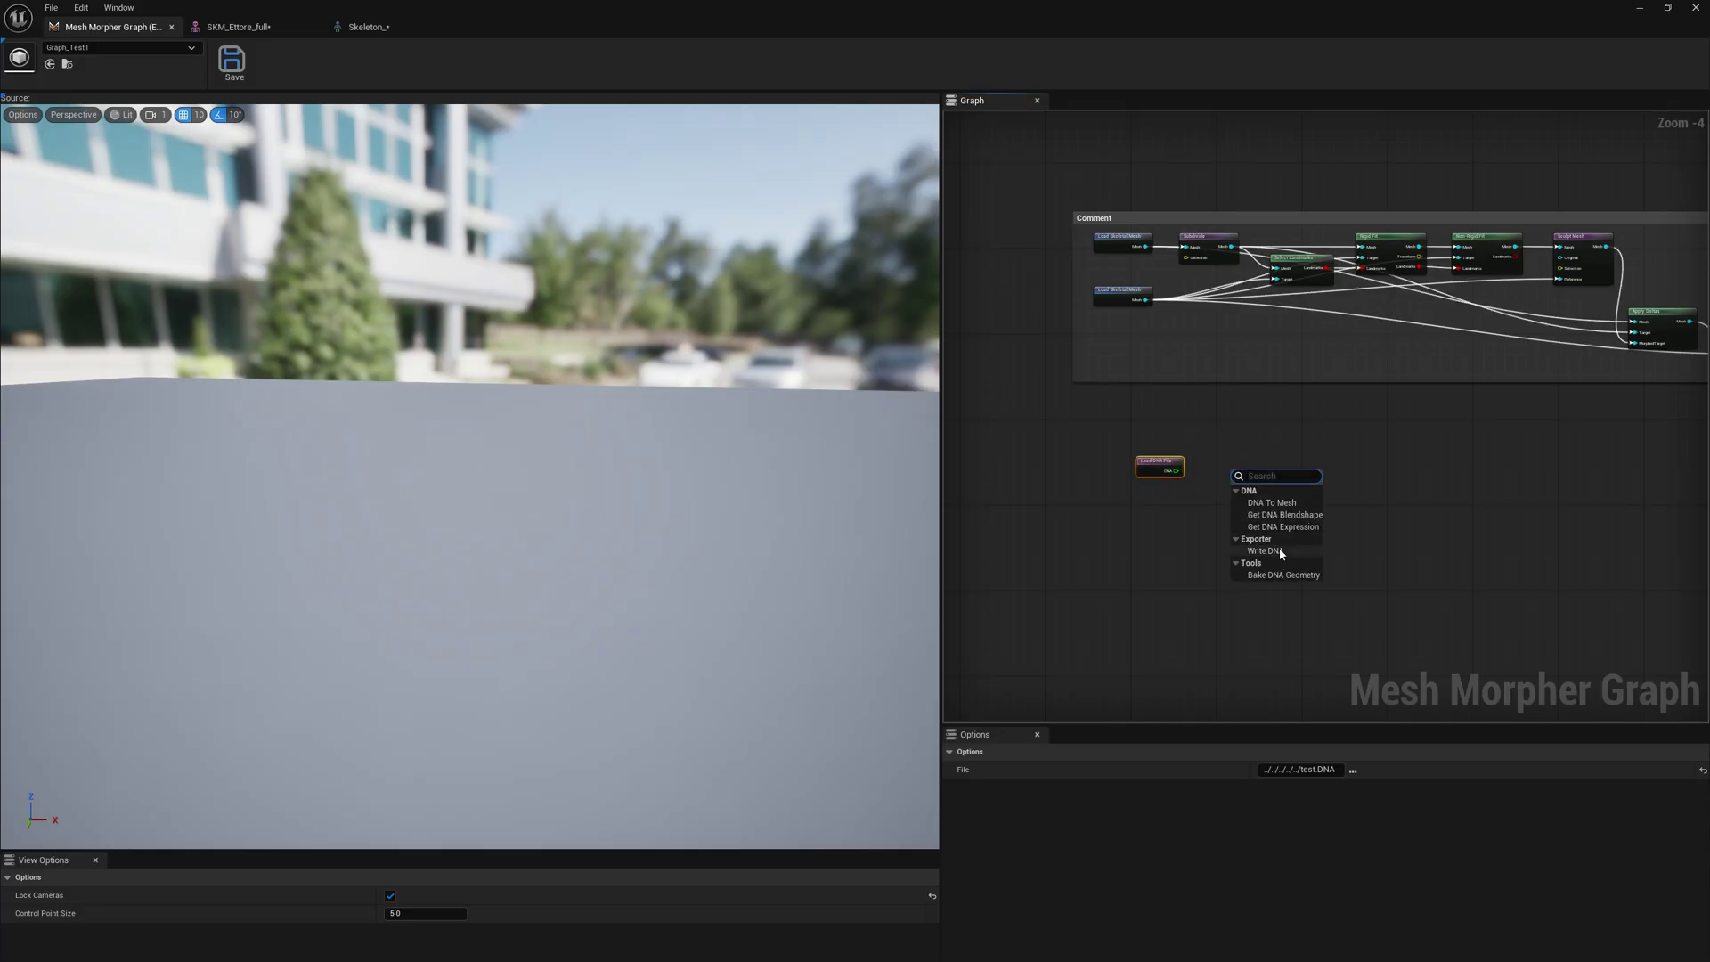
pyautogui.click(1279, 504)
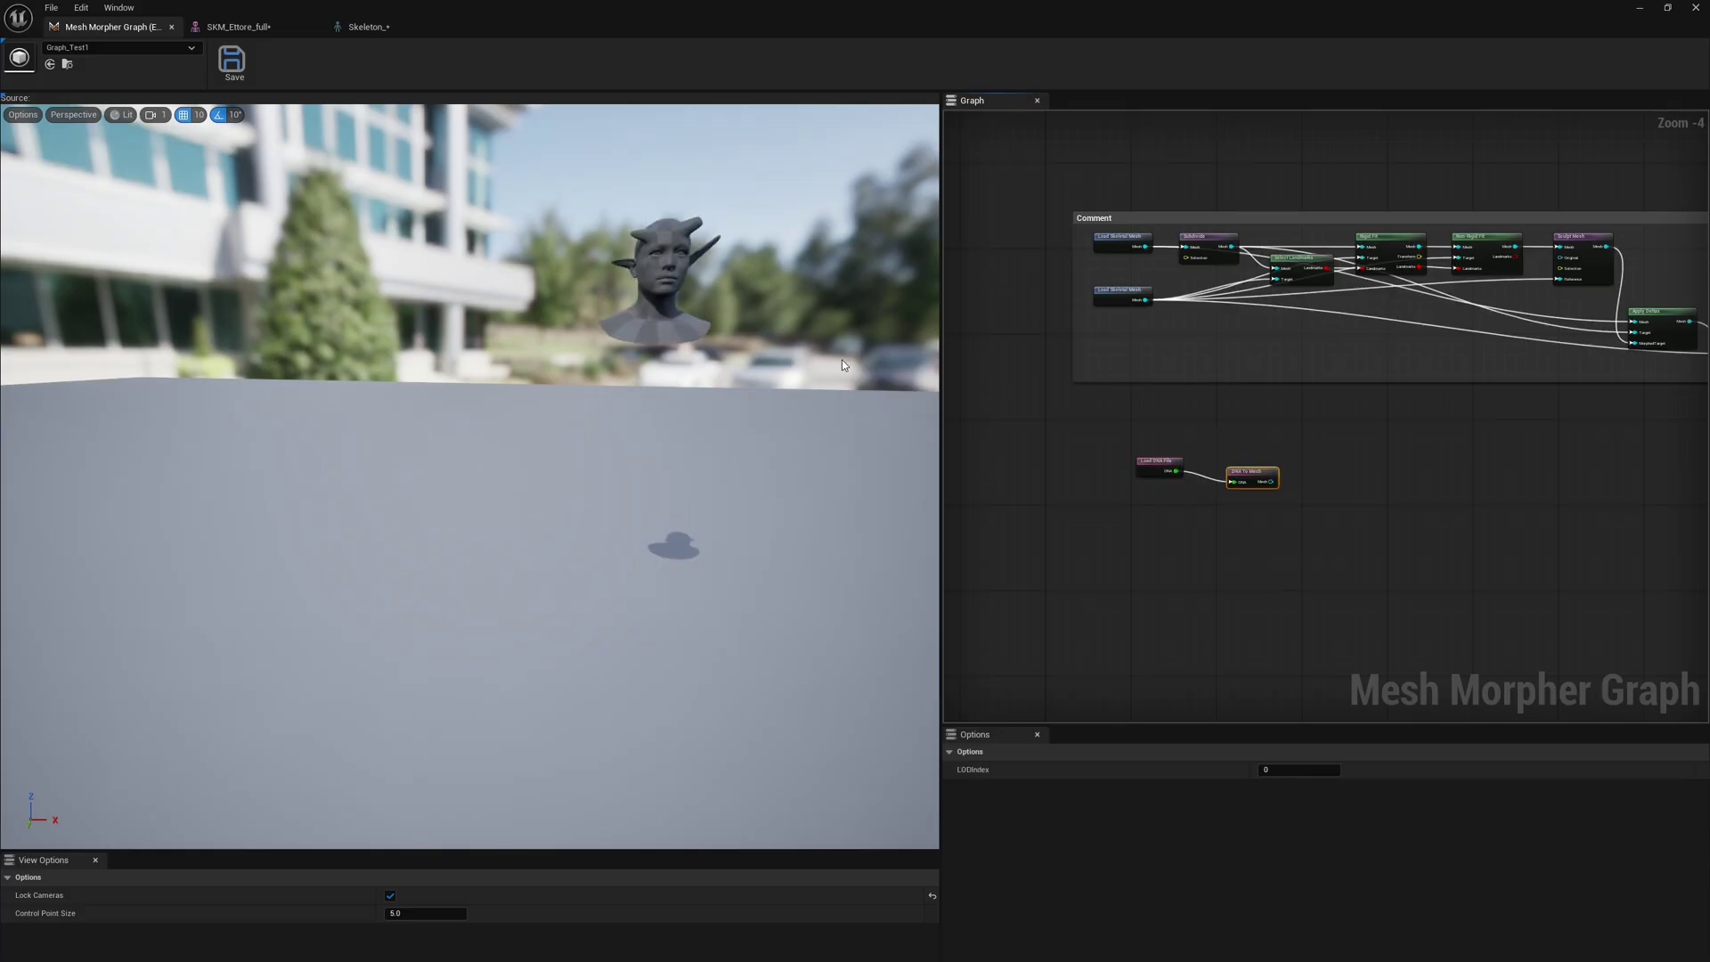
pyautogui.moveTo(801, 358); pyautogui.dragTo(814, 319, button='right')
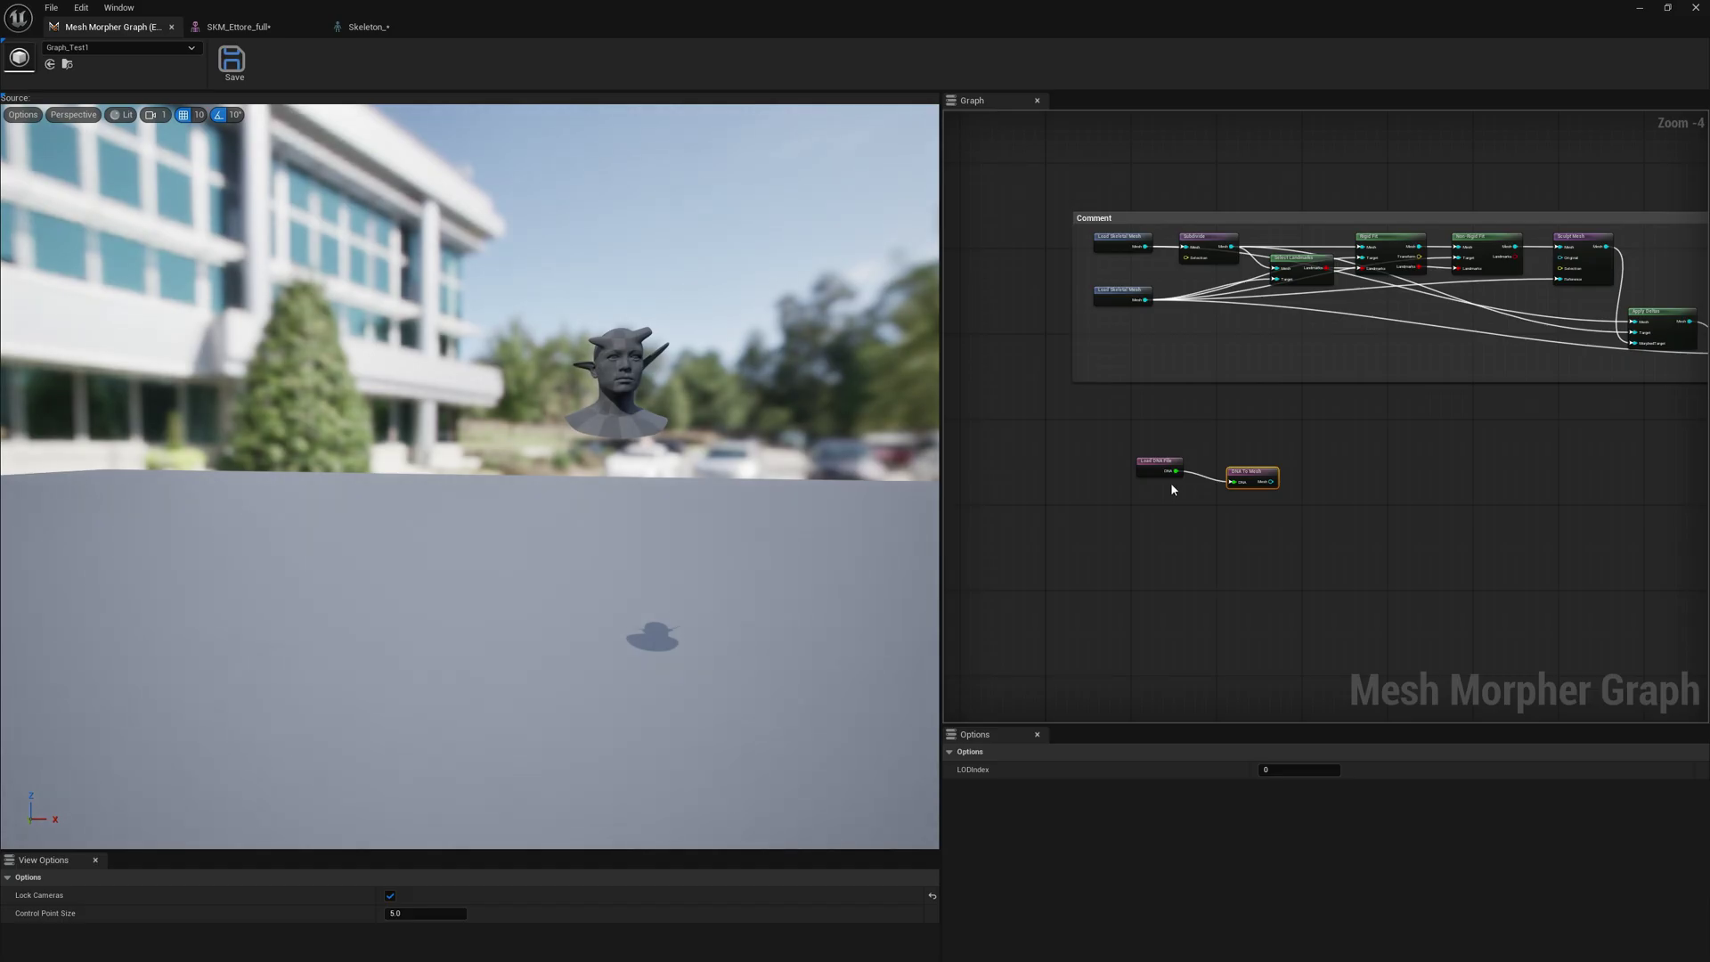
# Step: Feed the DNA To Mesh output into a new Bake DNA Geometry node placed beside it
pyautogui.moveTo(1265, 486); pyautogui.dragTo(1329, 485)
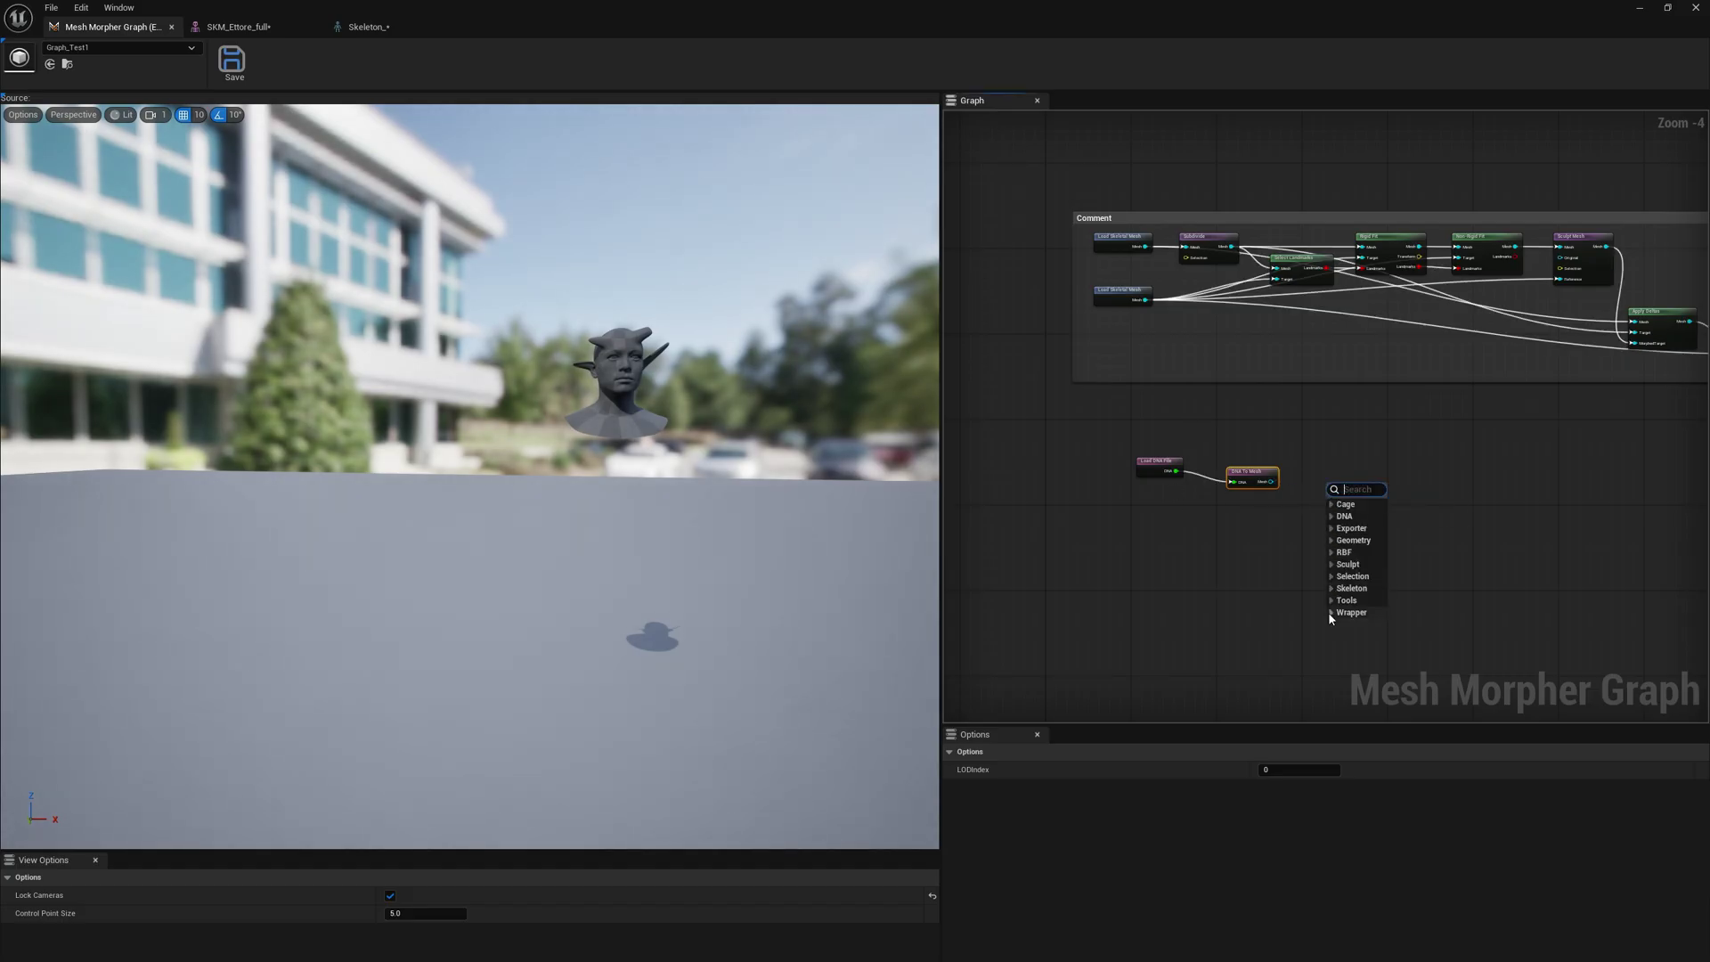
pyautogui.click(1332, 602)
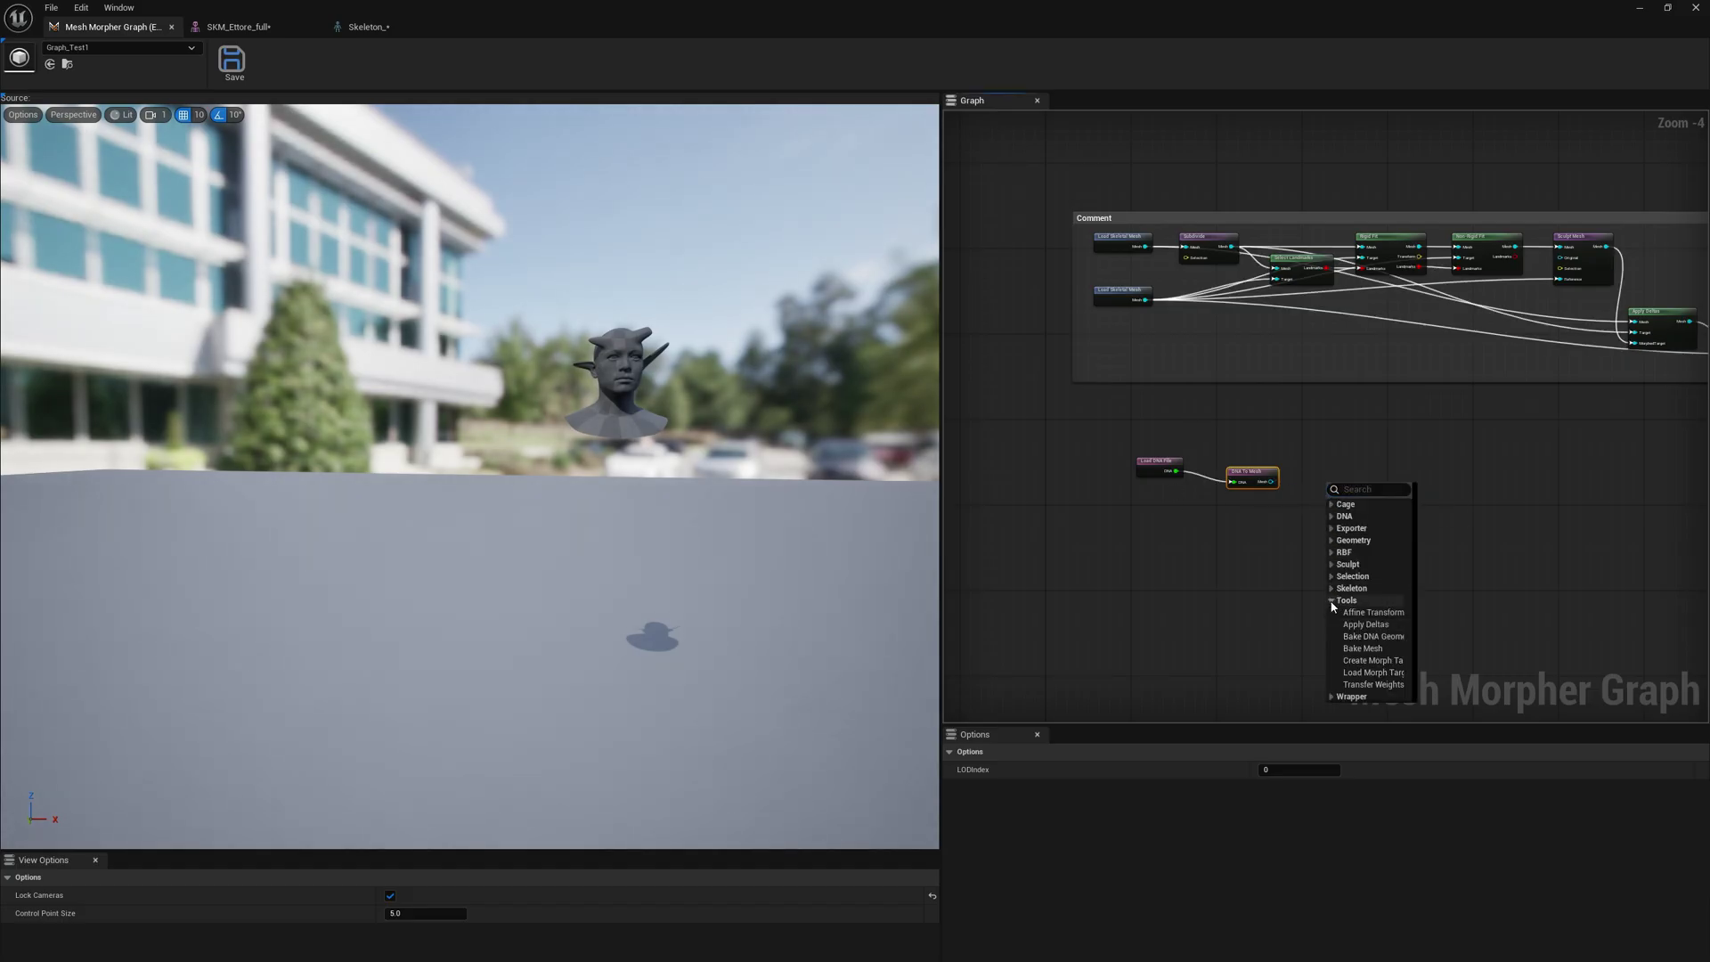
pyautogui.click(1371, 635)
pyautogui.moveTo(1336, 489); pyautogui.dragTo(1331, 474)
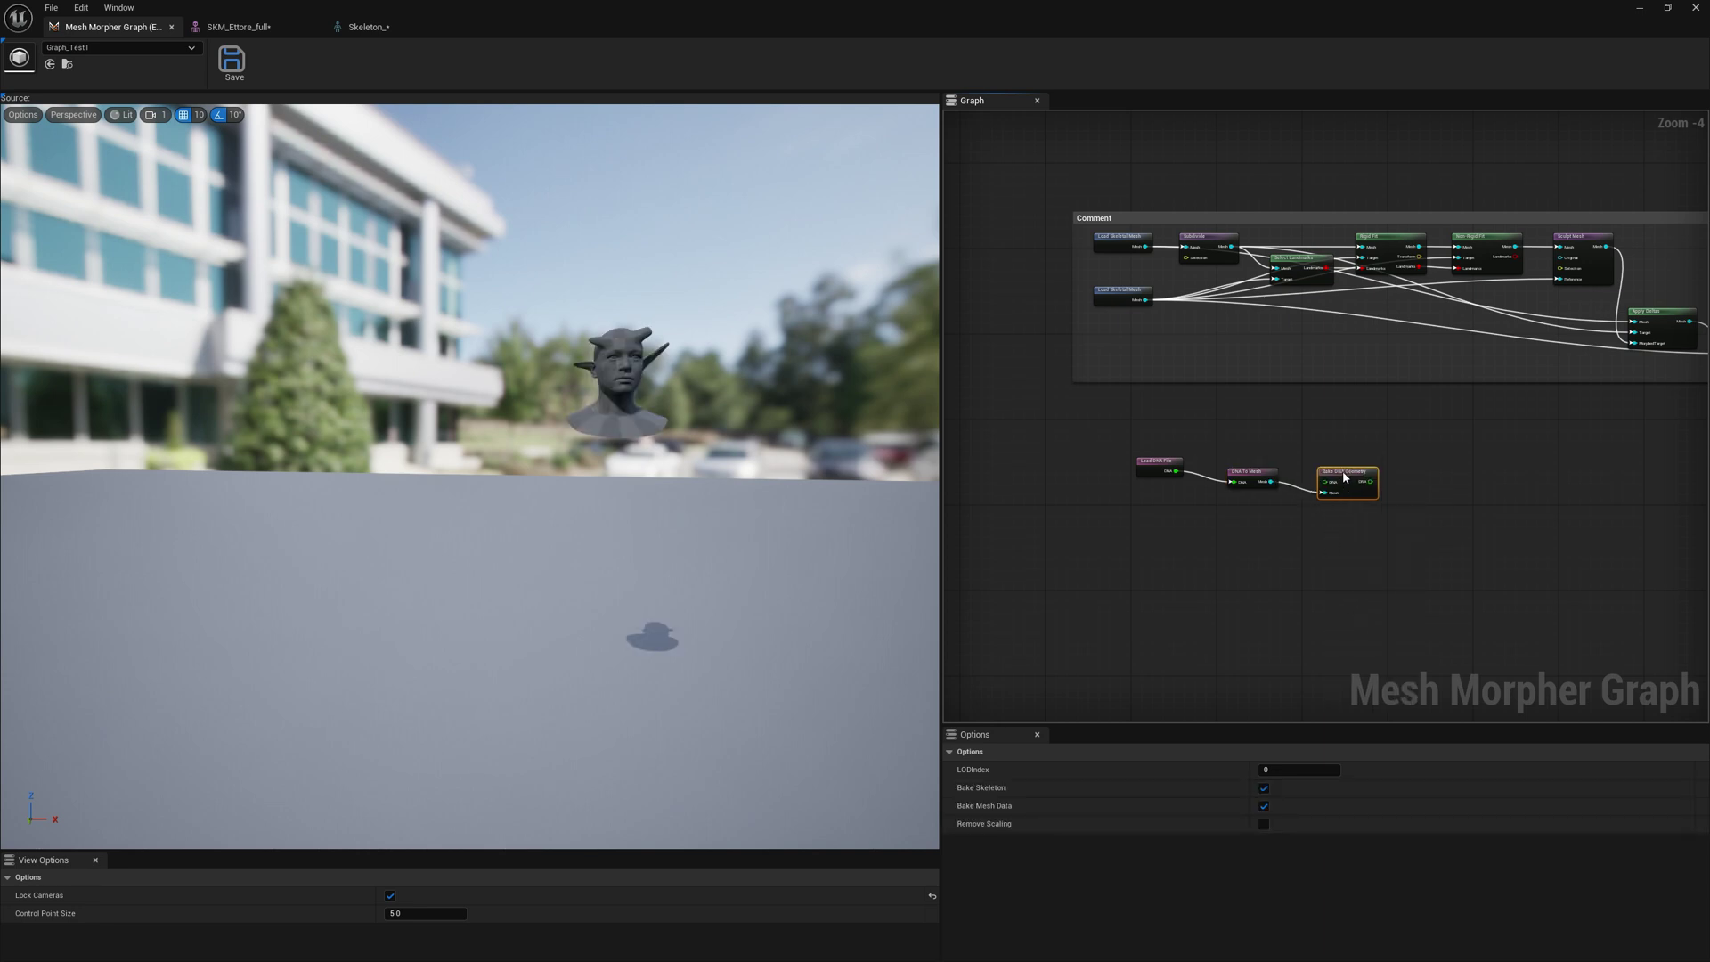
# Step: Check the DNA To Mesh and Bake DNA Geometry options and align both nodes in a row with Load DNA File
pyautogui.click(1259, 479)
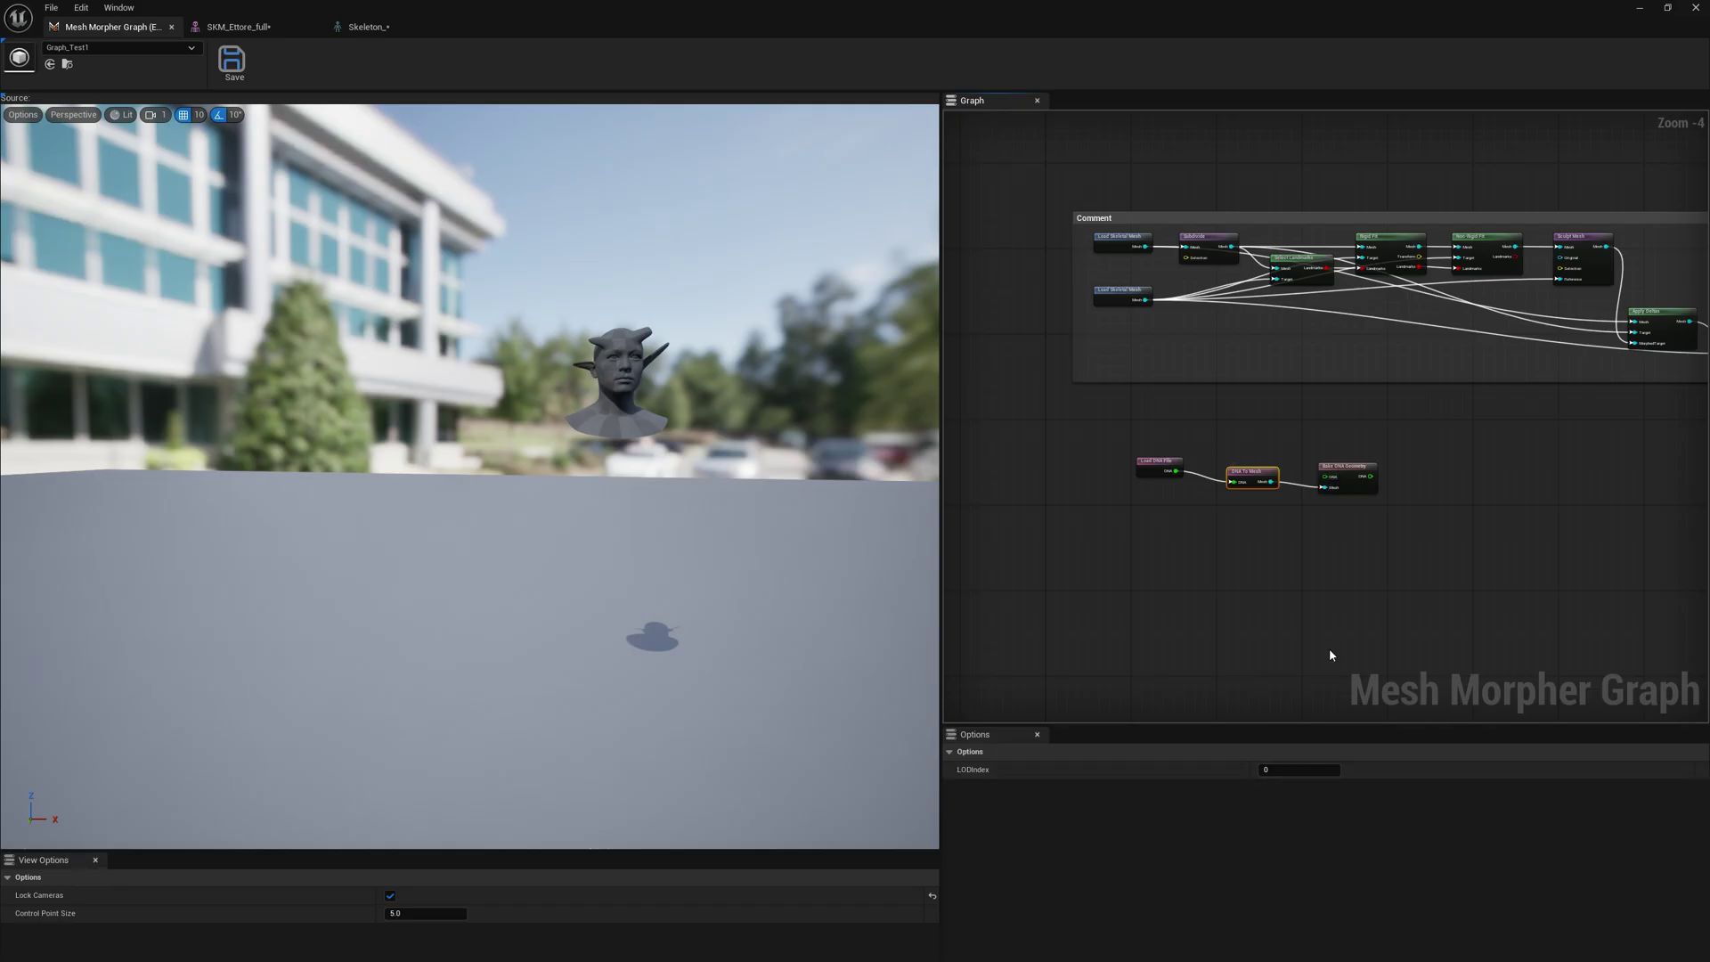
pyautogui.click(1345, 472)
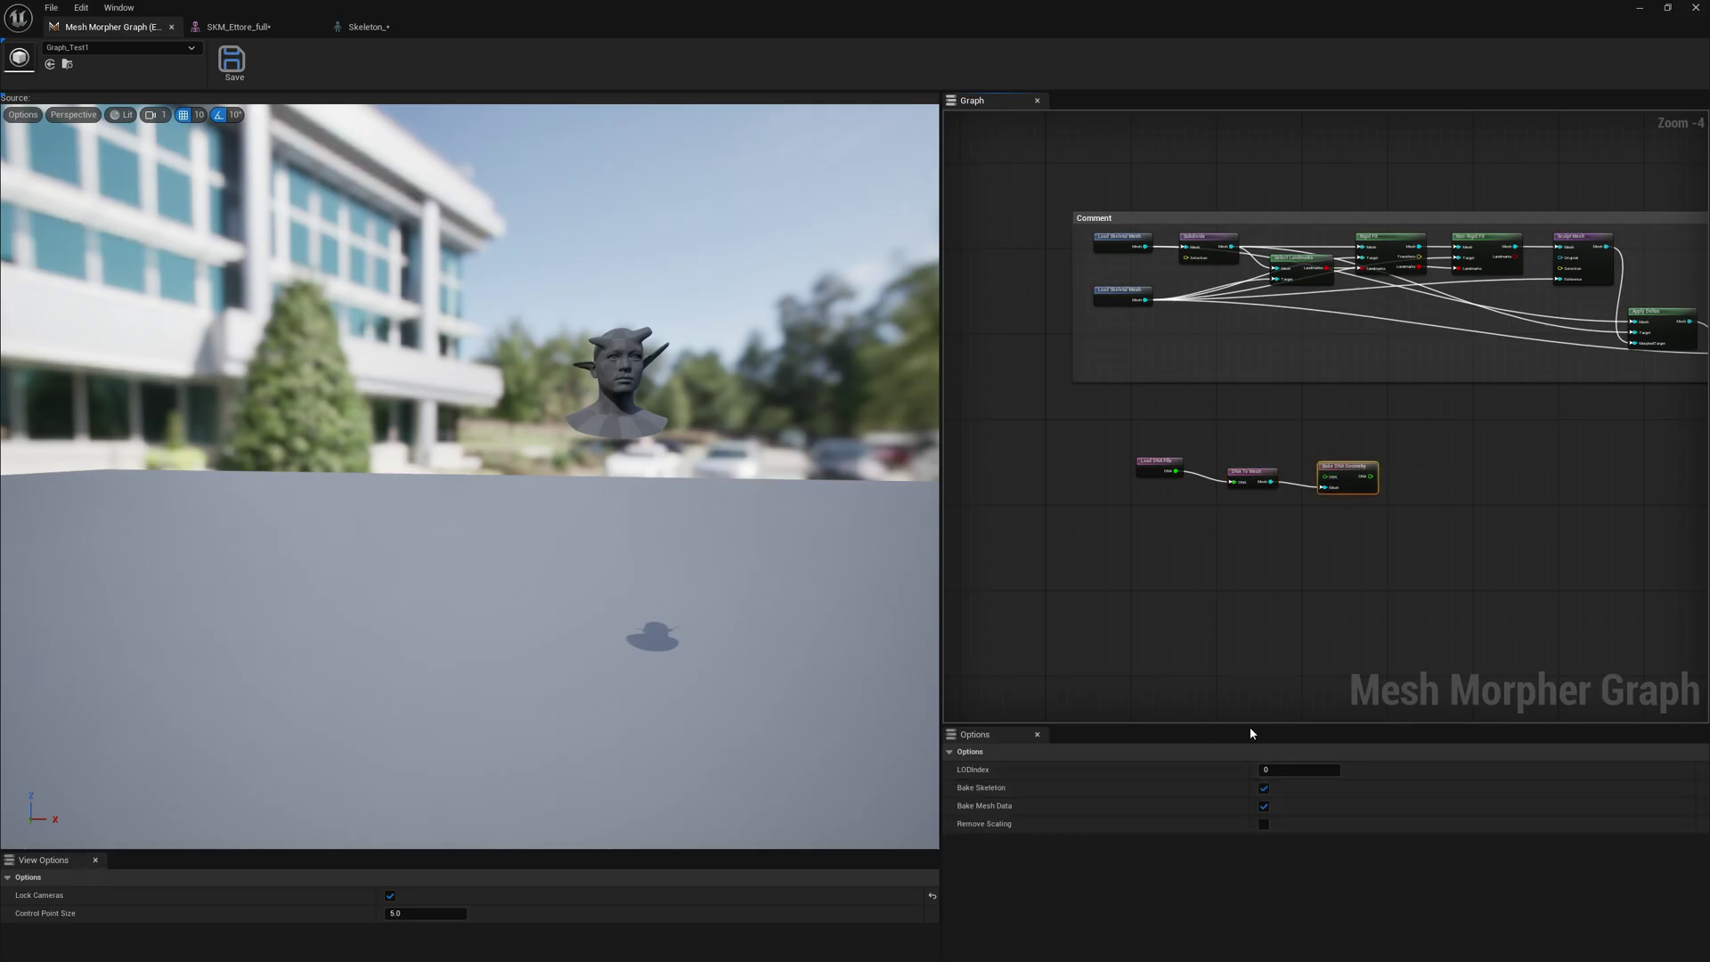
pyautogui.moveTo(1344, 476); pyautogui.dragTo(1340, 469)
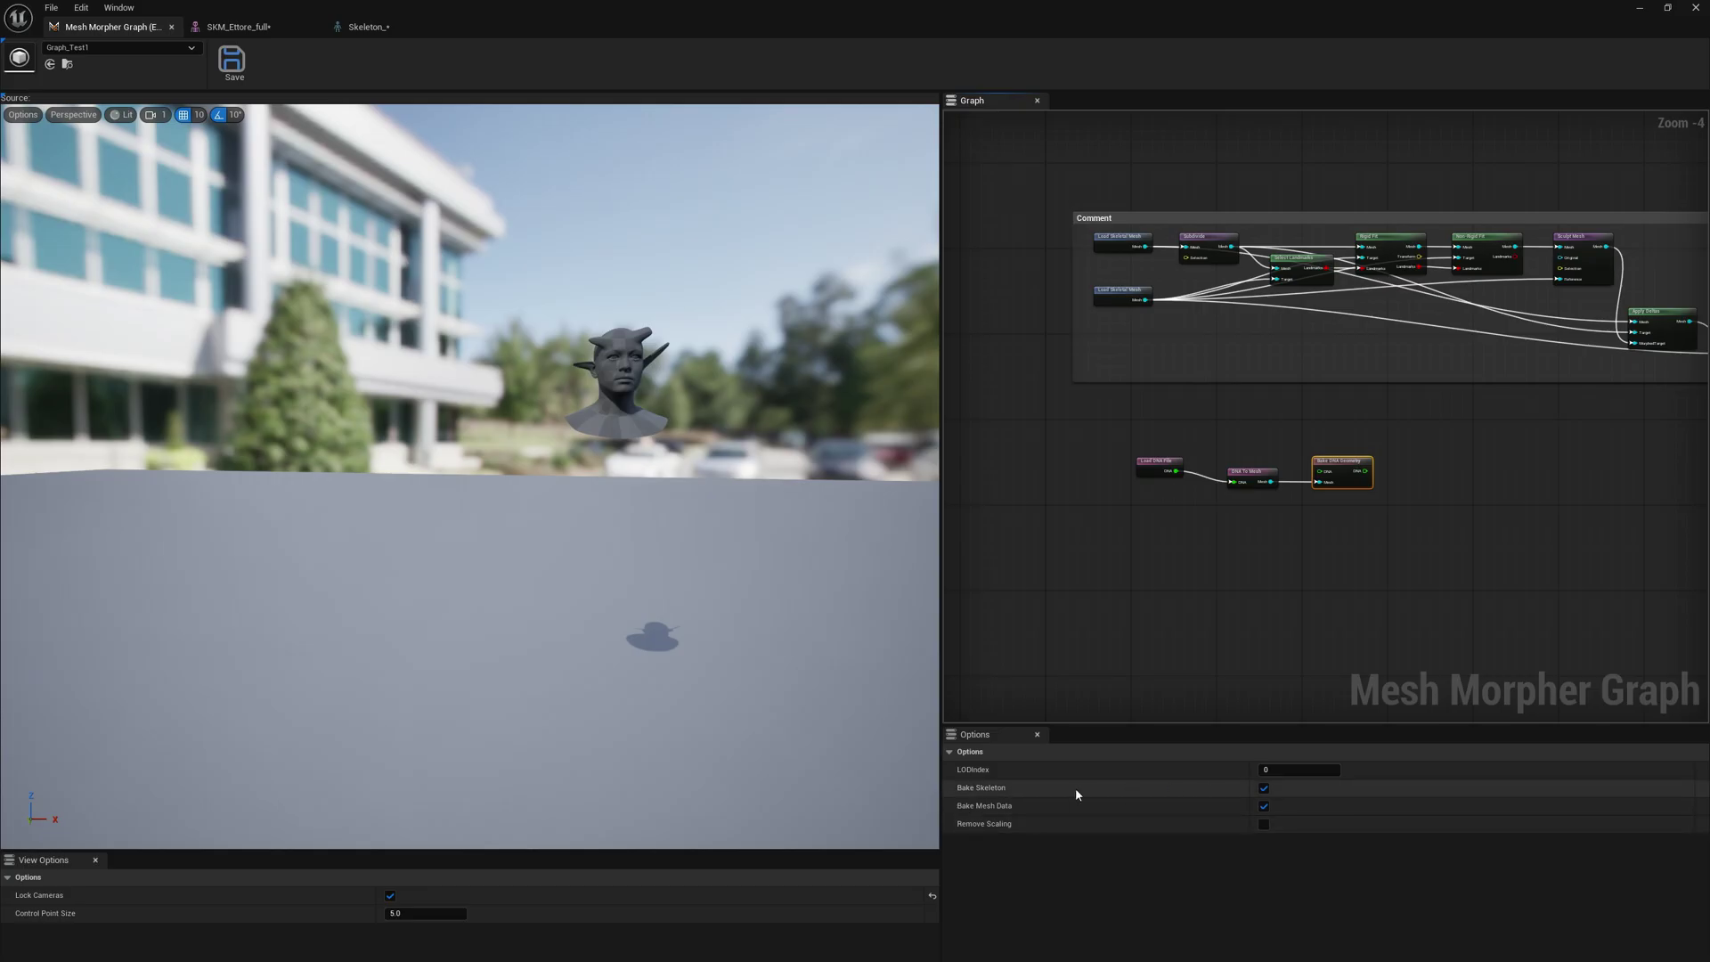
pyautogui.click(1255, 473)
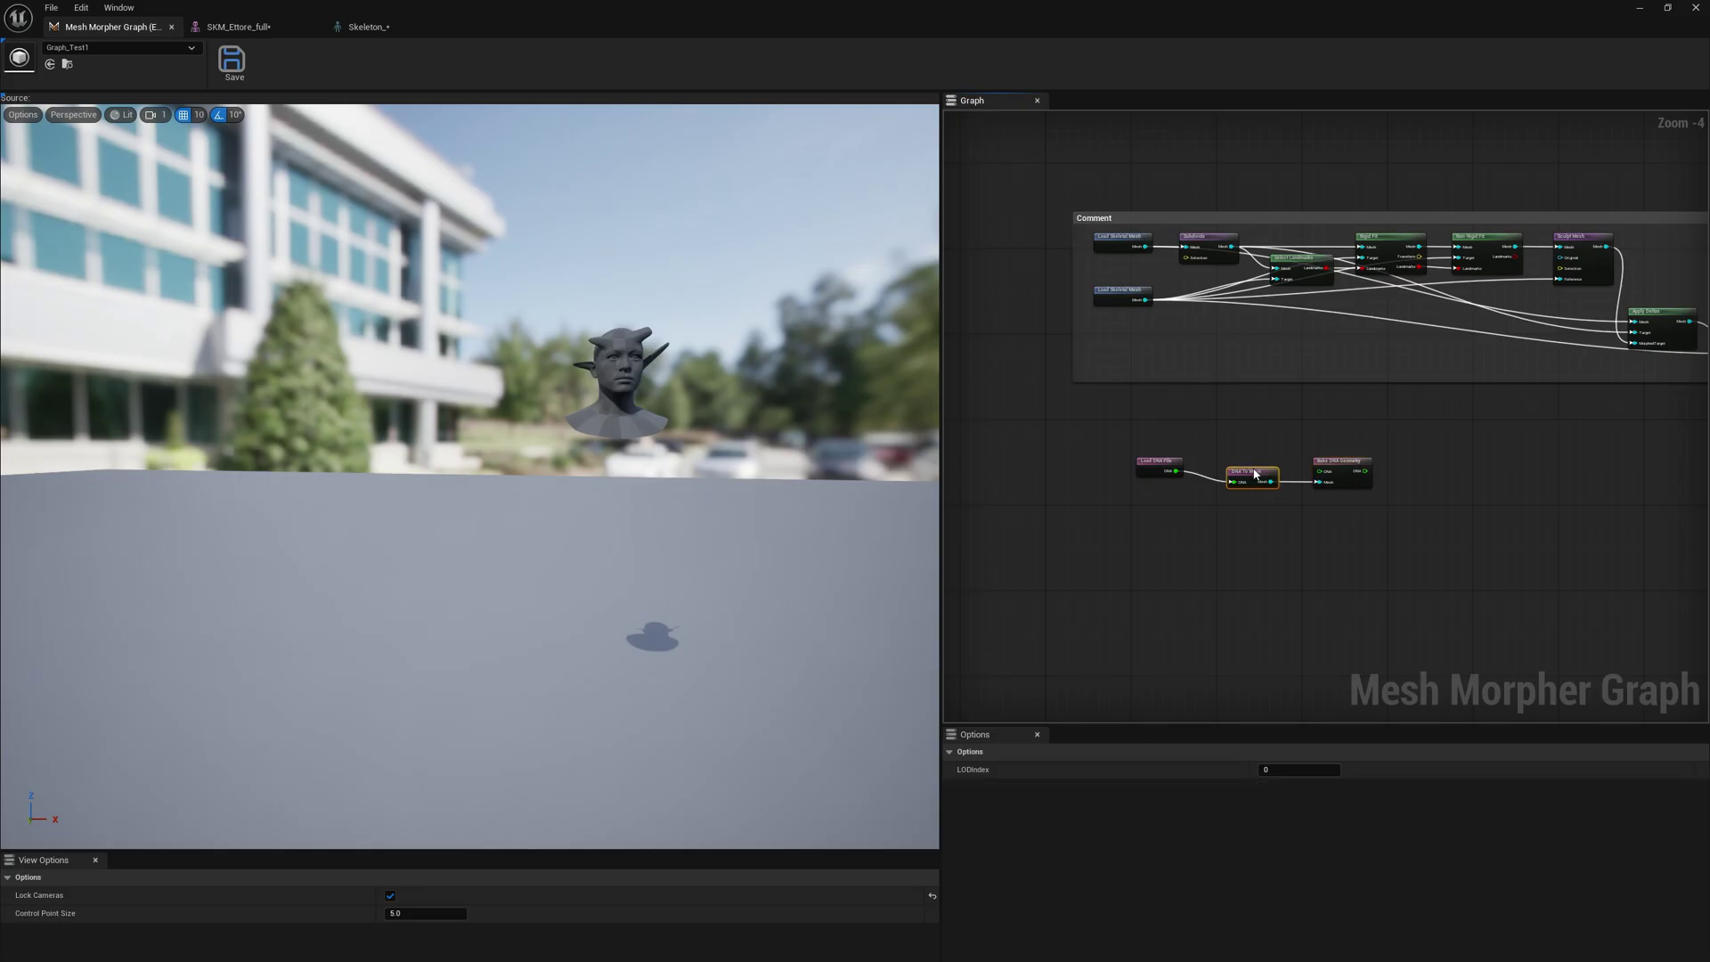
pyautogui.moveTo(1255, 480); pyautogui.dragTo(1337, 454)
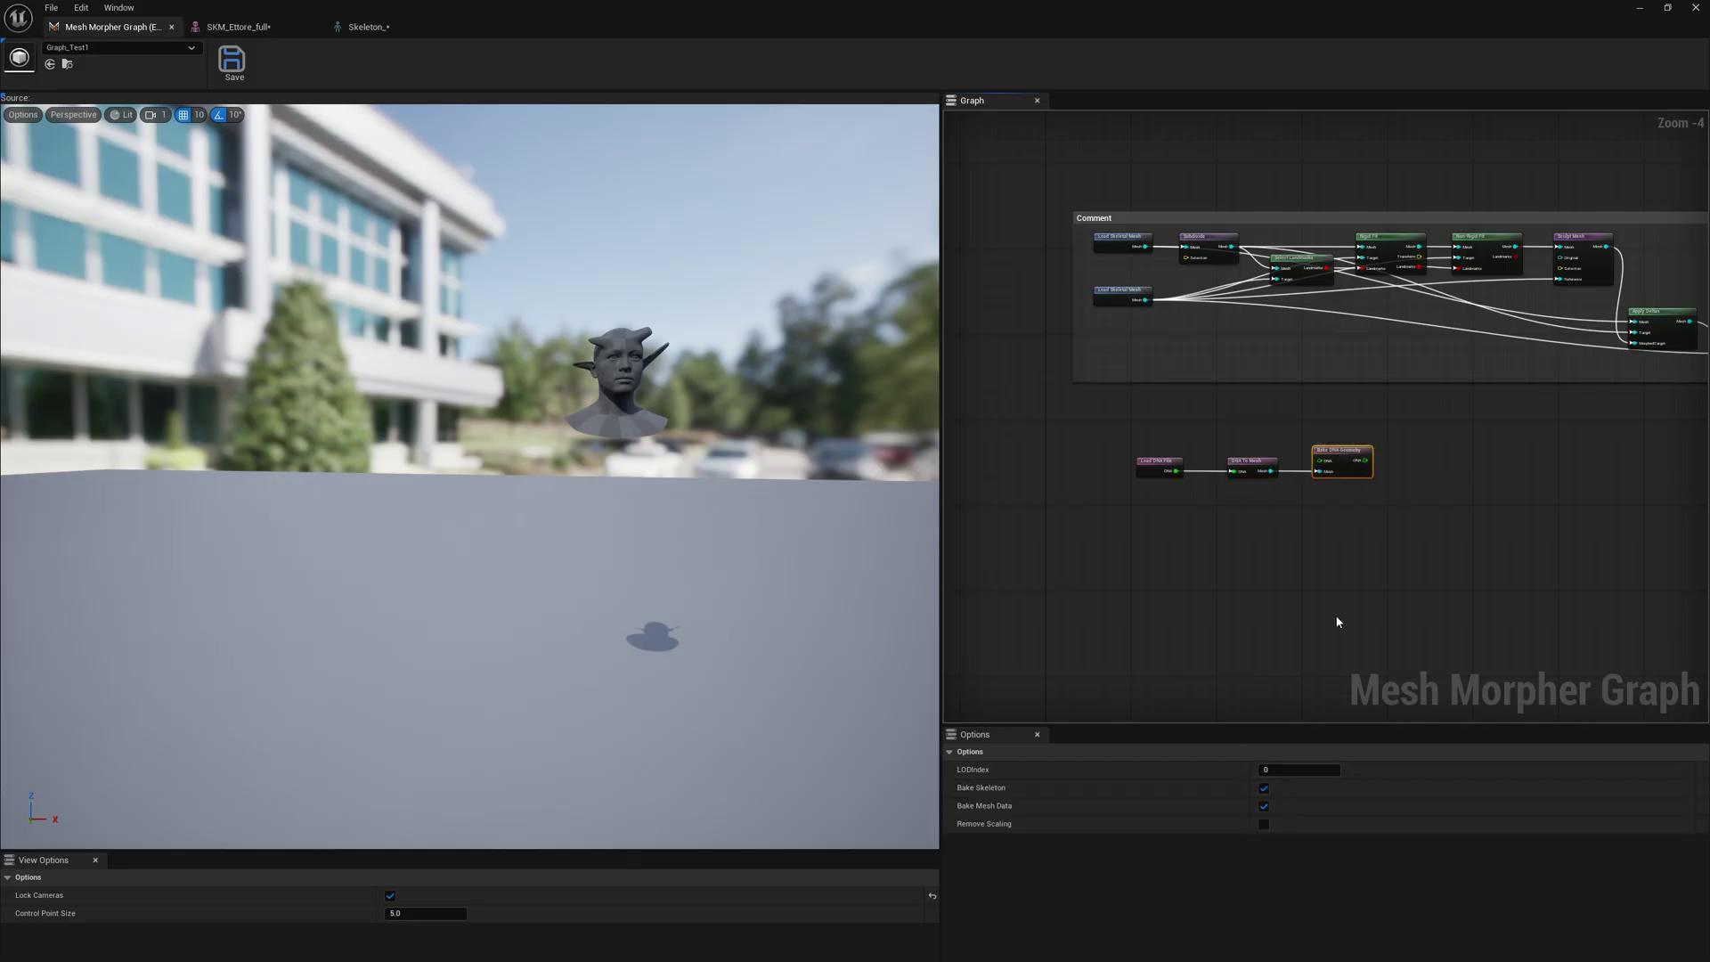
# Step: Add an RBF Deformer node below Bake DNA Geometry and connect the DNA To Mesh output to its mesh input
pyautogui.rightClick(1149, 502)
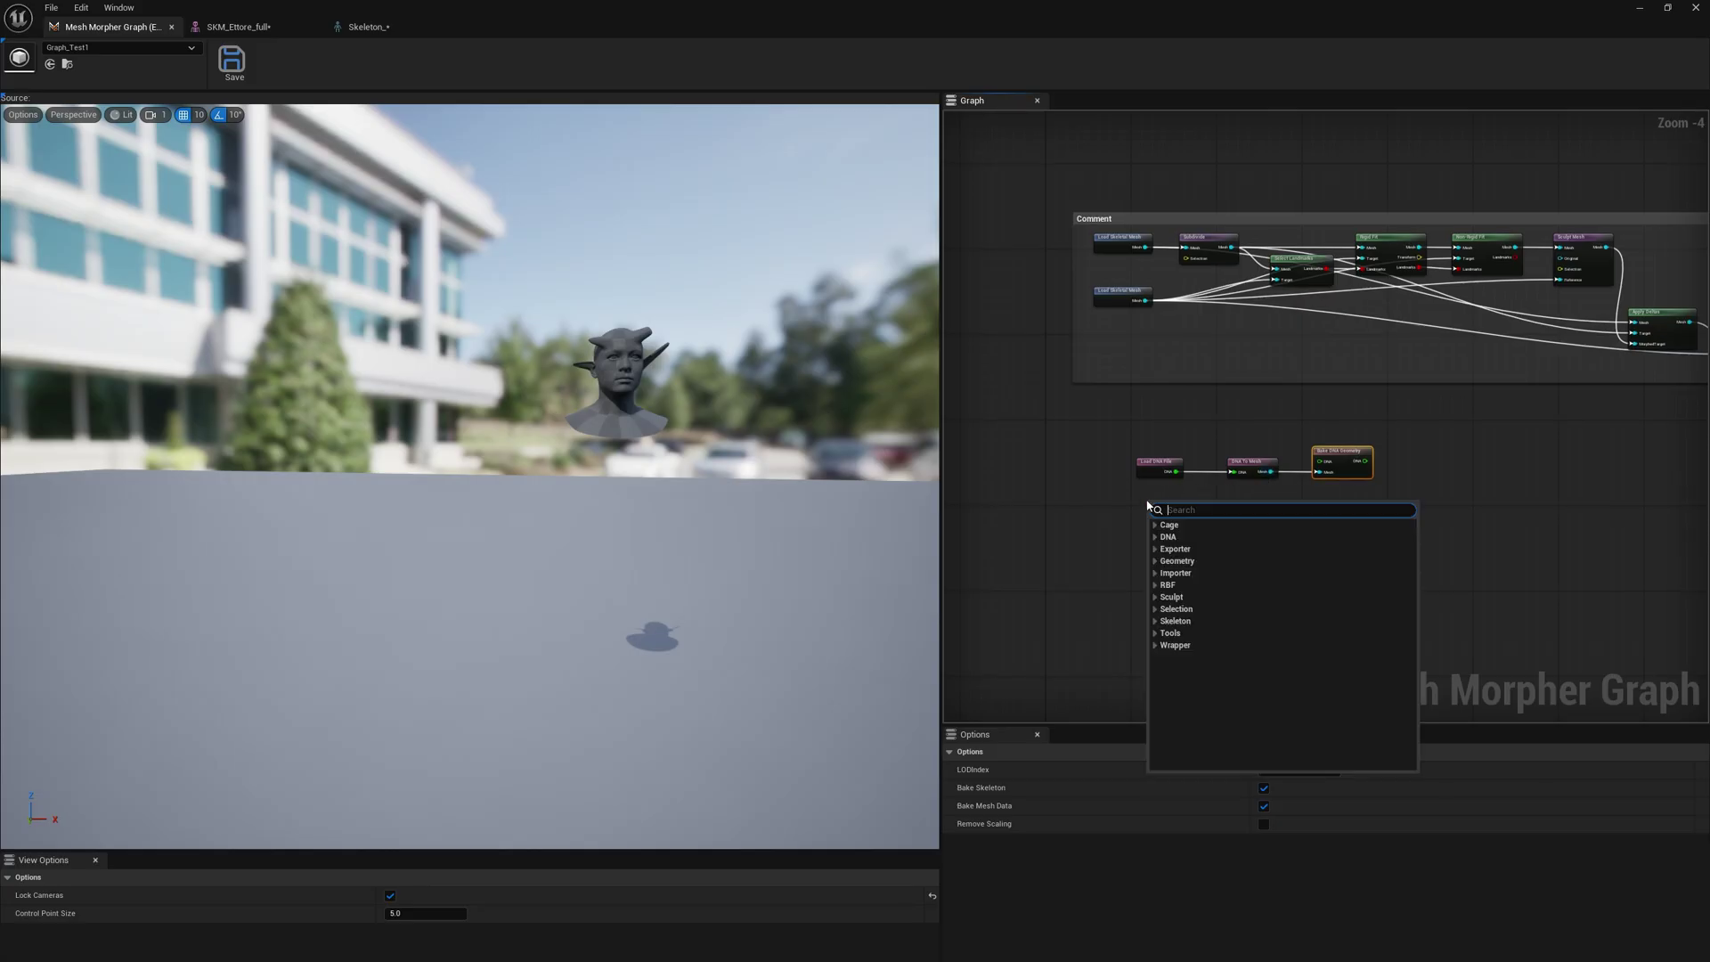
pyautogui.click(1159, 586)
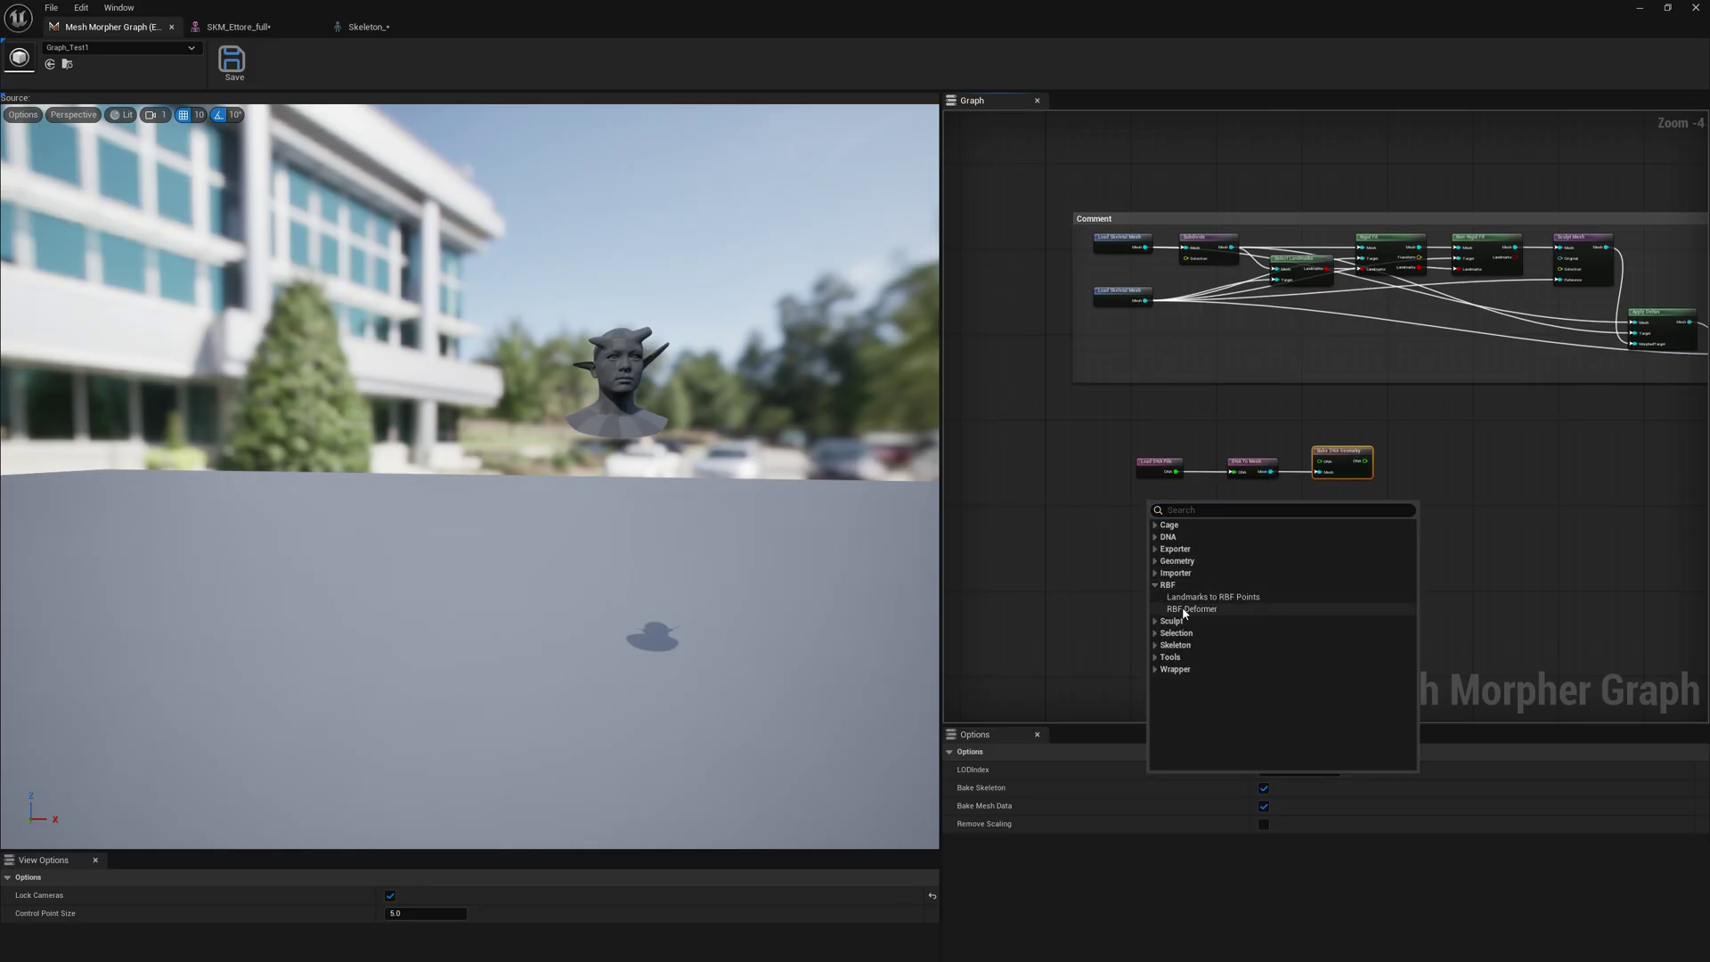
pyautogui.click(1184, 609)
pyautogui.moveTo(1179, 526); pyautogui.dragTo(1321, 511)
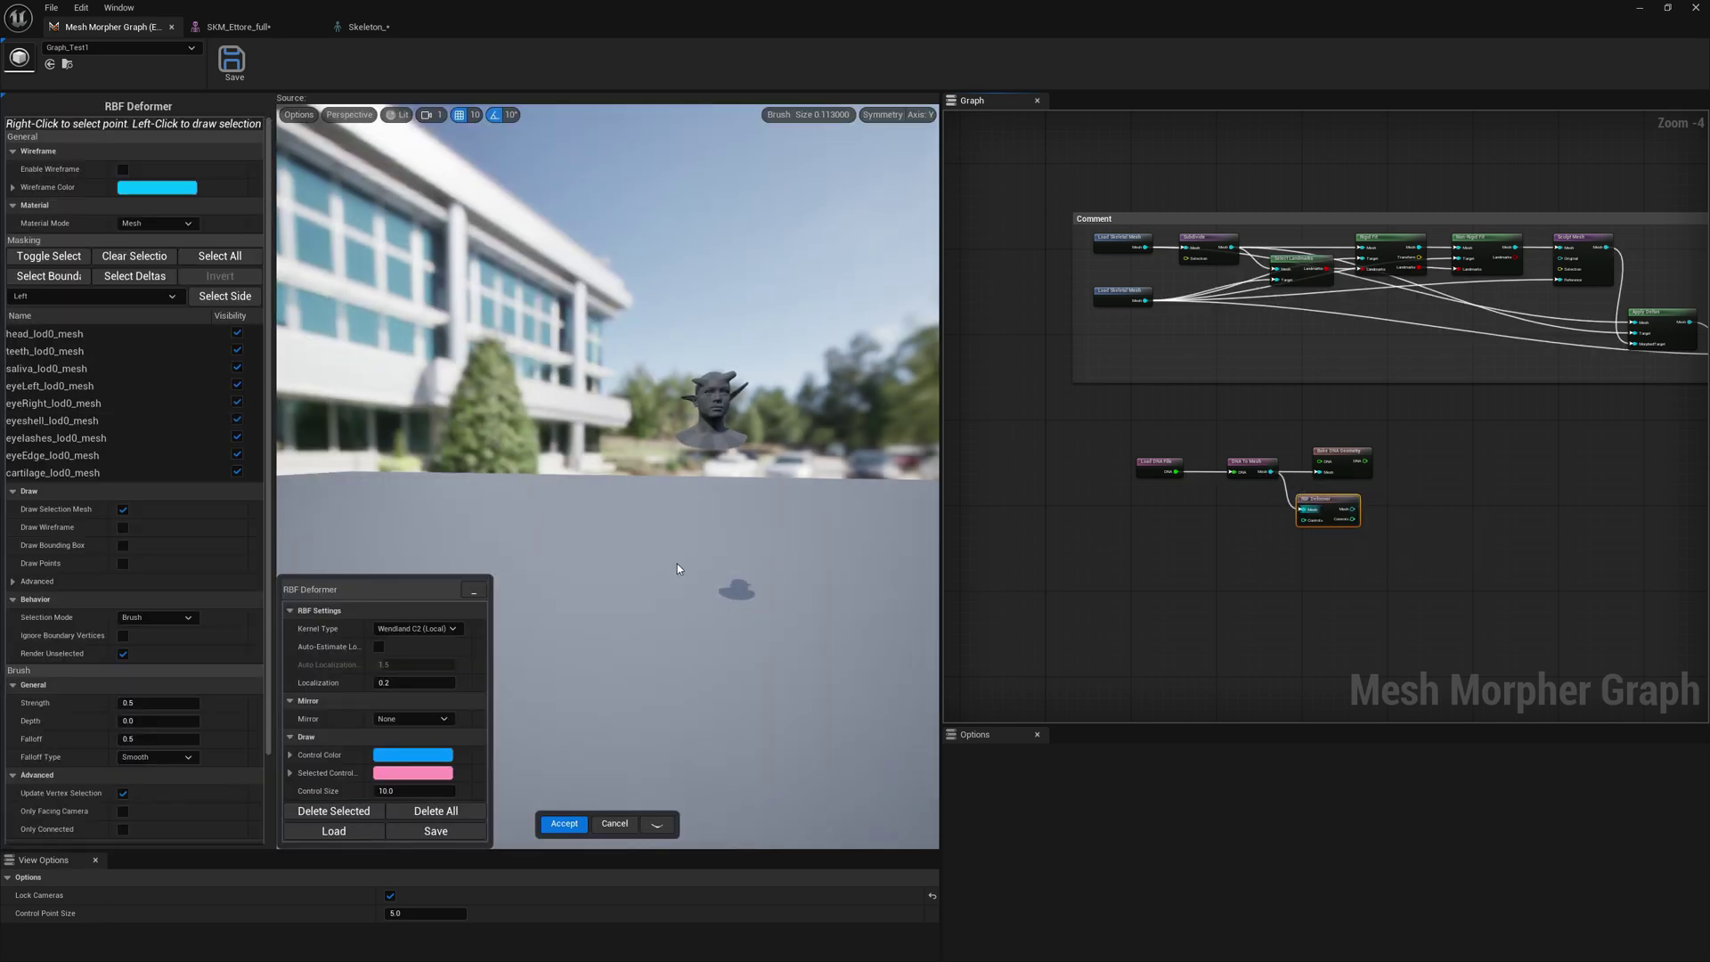
# Step: Place RBF control points on both sides of the head mesh at the cheeks, jaw and brow
pyautogui.press('w')
pyautogui.press('d')
pyautogui.moveTo(811, 534); pyautogui.dragTo(797, 487, button='right')
pyautogui.moveTo(688, 521); pyautogui.dragTo(667, 540, button='right')
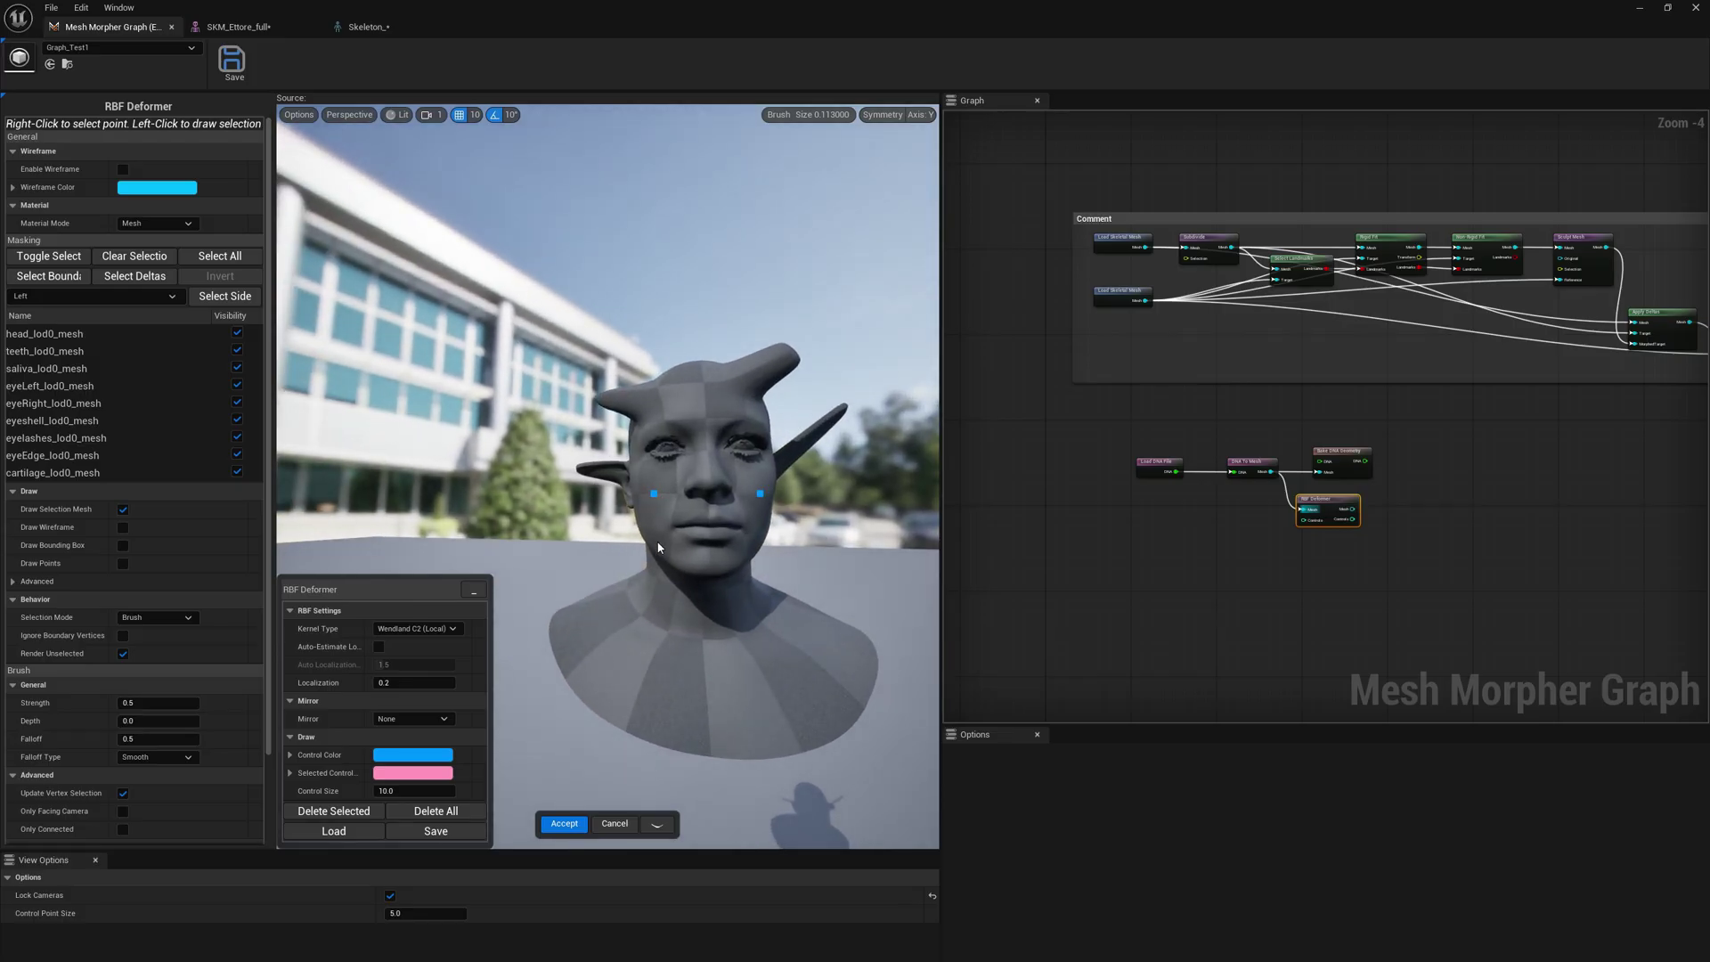
pyautogui.rightClick(645, 413)
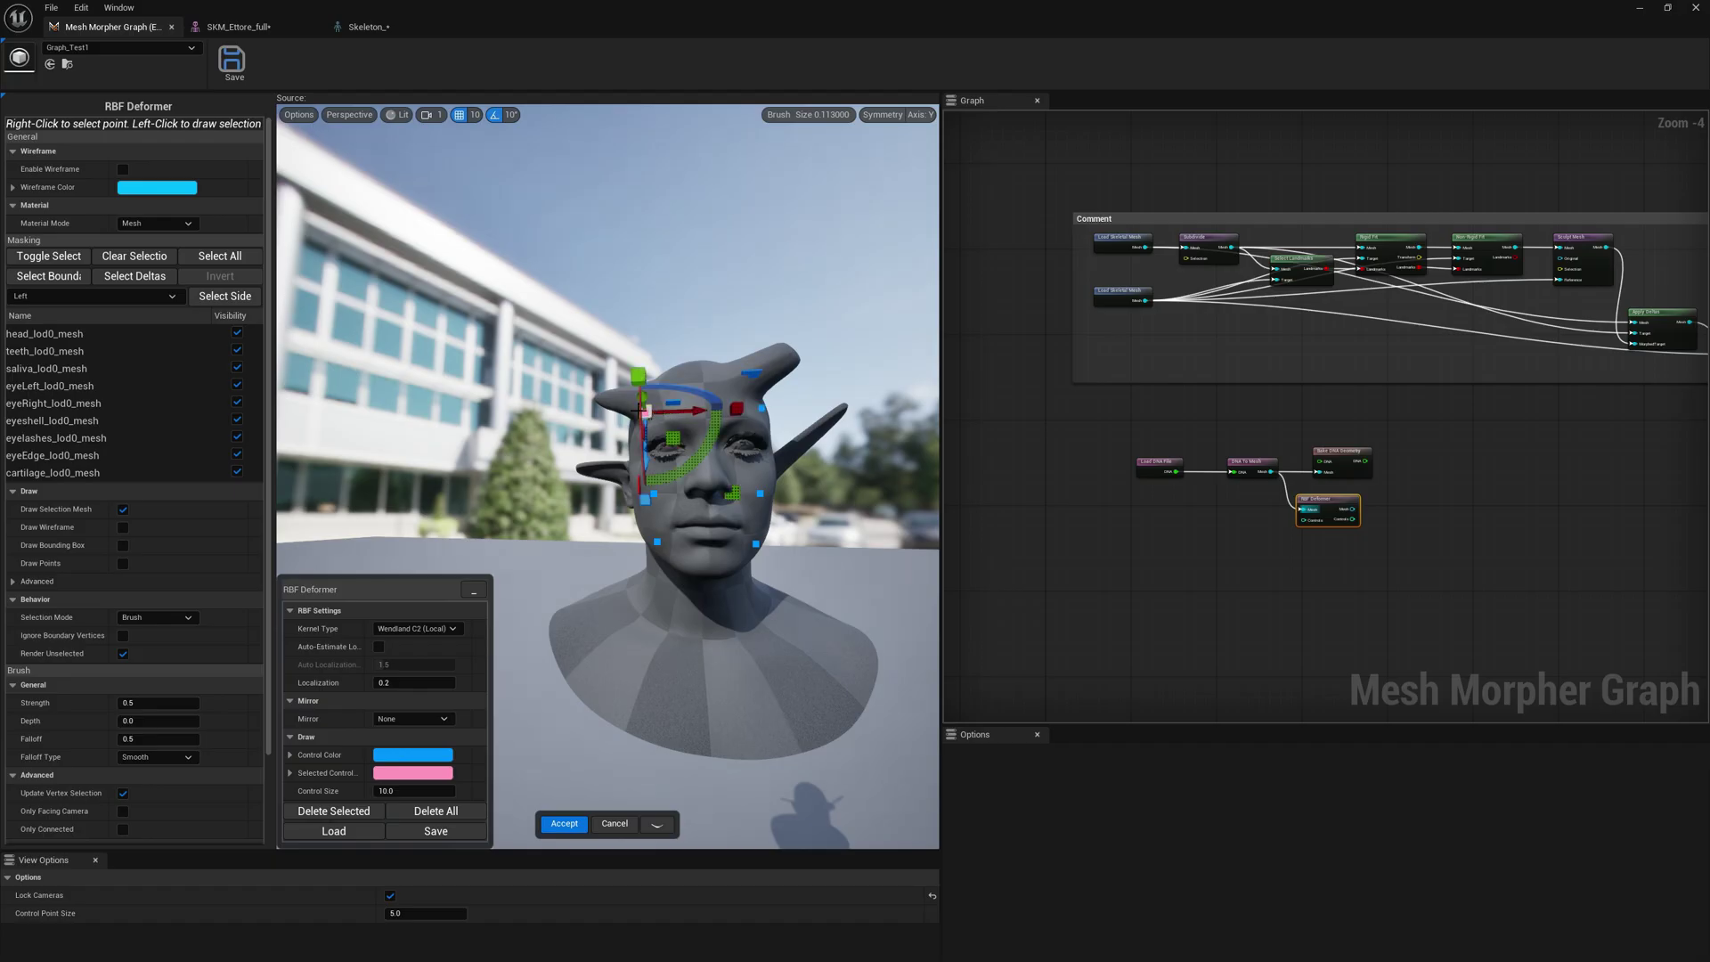
pyautogui.press('w')
pyautogui.moveTo(703, 514); pyautogui.dragTo(701, 570, button='right')
pyautogui.press('s')
pyautogui.press('d')
pyautogui.press('w')
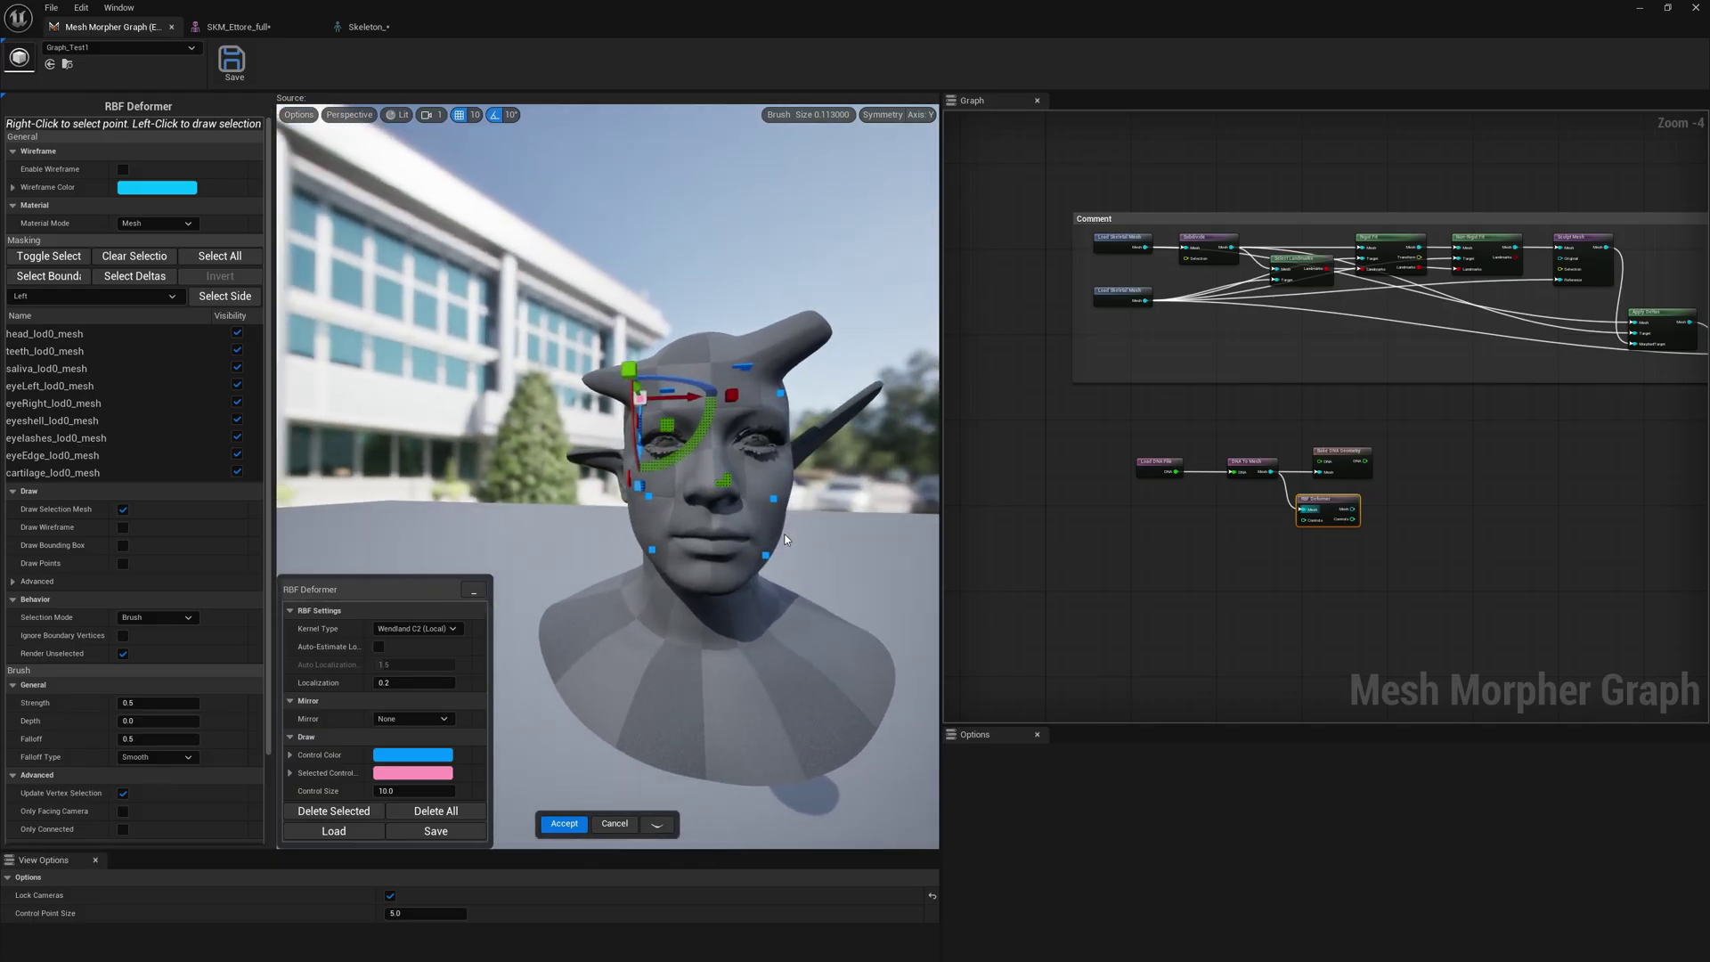
# Step: Set the RBF Deformer's mirroring to X, select a cheek control point, and turn off grid and rotation snapping
pyautogui.click(403, 719)
pyautogui.click(398, 745)
pyautogui.rightClick(650, 498)
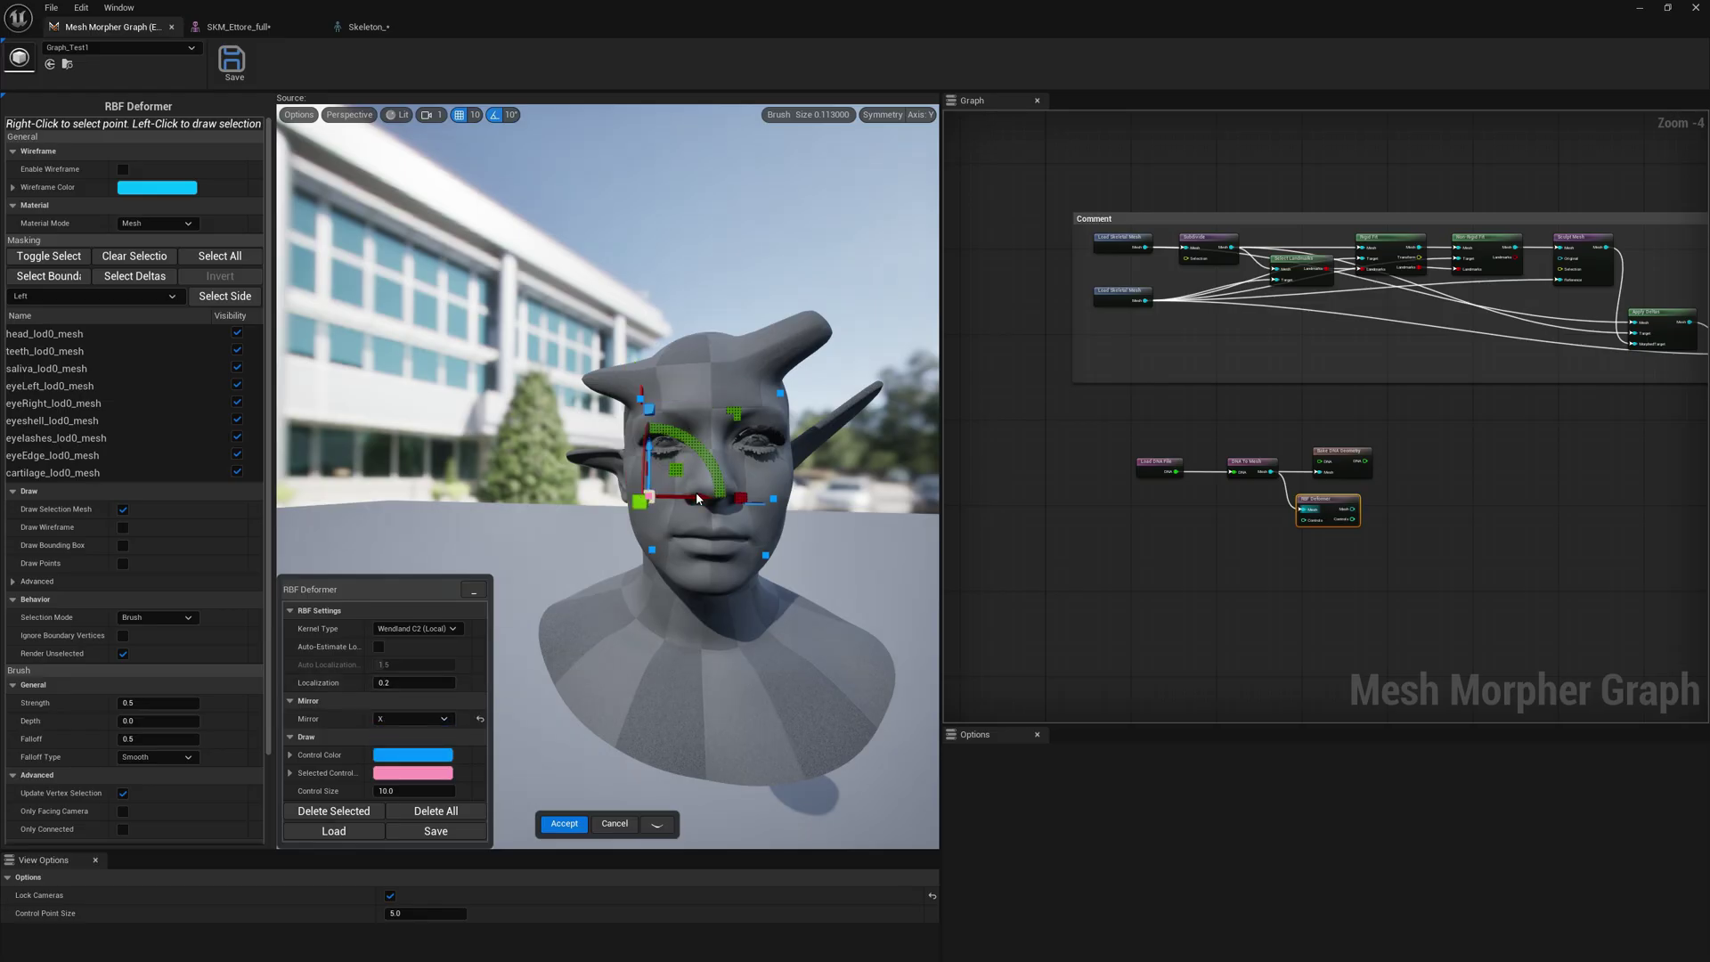
pyautogui.click(459, 115)
pyautogui.click(495, 115)
# Step: Pull the selected cheek control point outward and upward to flare both cheeks symmetrically
pyautogui.moveTo(697, 511); pyautogui.dragTo(596, 427)
pyautogui.rightClick(607, 472)
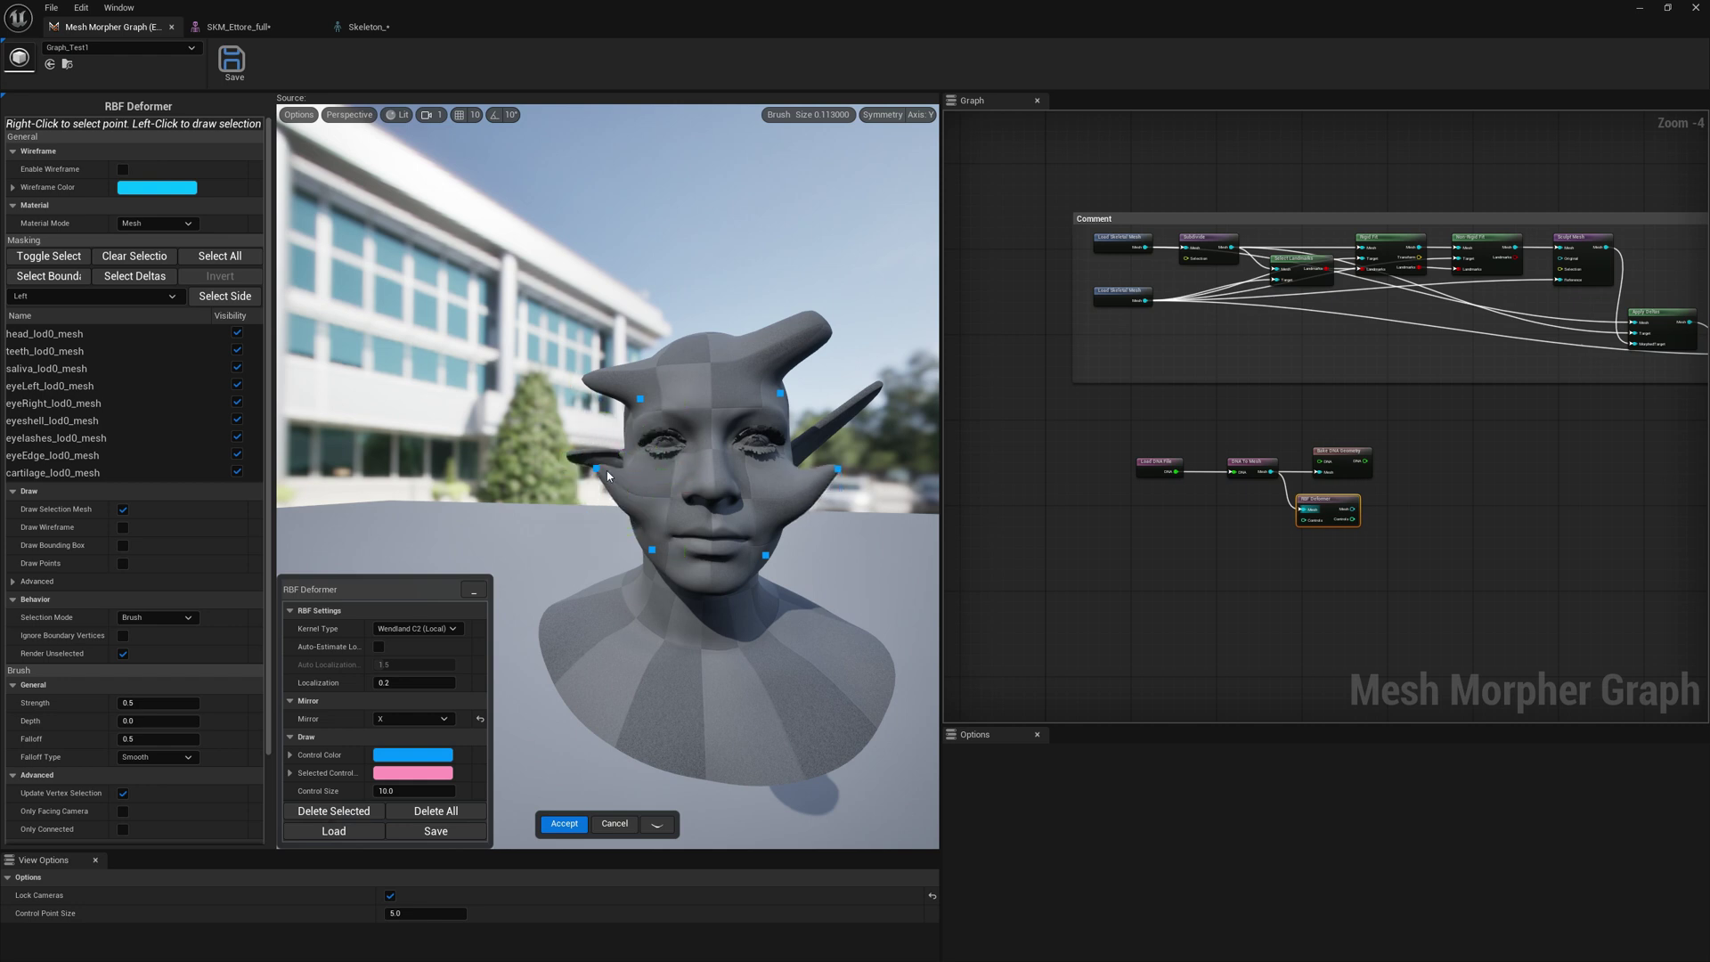
pyautogui.moveTo(821, 516)
pyautogui.keyDown('alt'); pyautogui.mouseDown()
pyautogui.moveTo(694, 498)
pyautogui.moveTo(820, 516)
pyautogui.mouseUp(); pyautogui.keyUp('alt')
# Step: Add a Cage Deformer node below the RBF Deformer and connect the DNA To Mesh output to its mesh input
pyautogui.click(1246, 569)
pyautogui.rightClick(1246, 570)
pyautogui.click(1268, 590)
pyautogui.click(1293, 602)
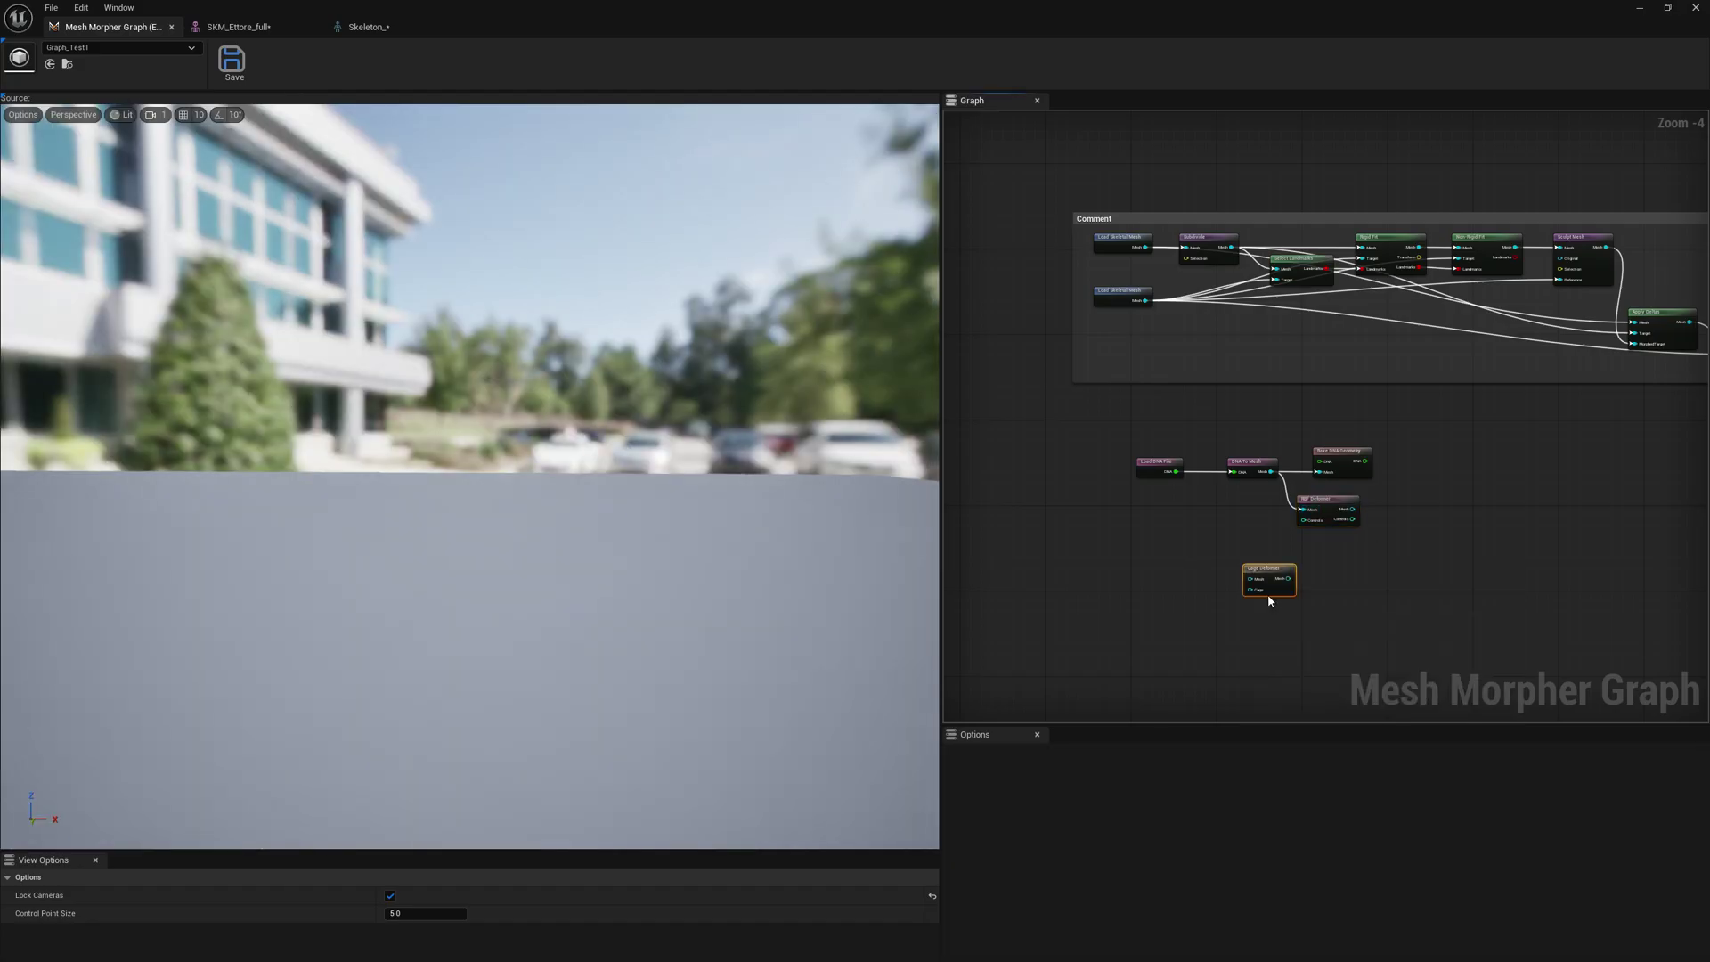
pyautogui.moveTo(1271, 471); pyautogui.dragTo(1250, 579)
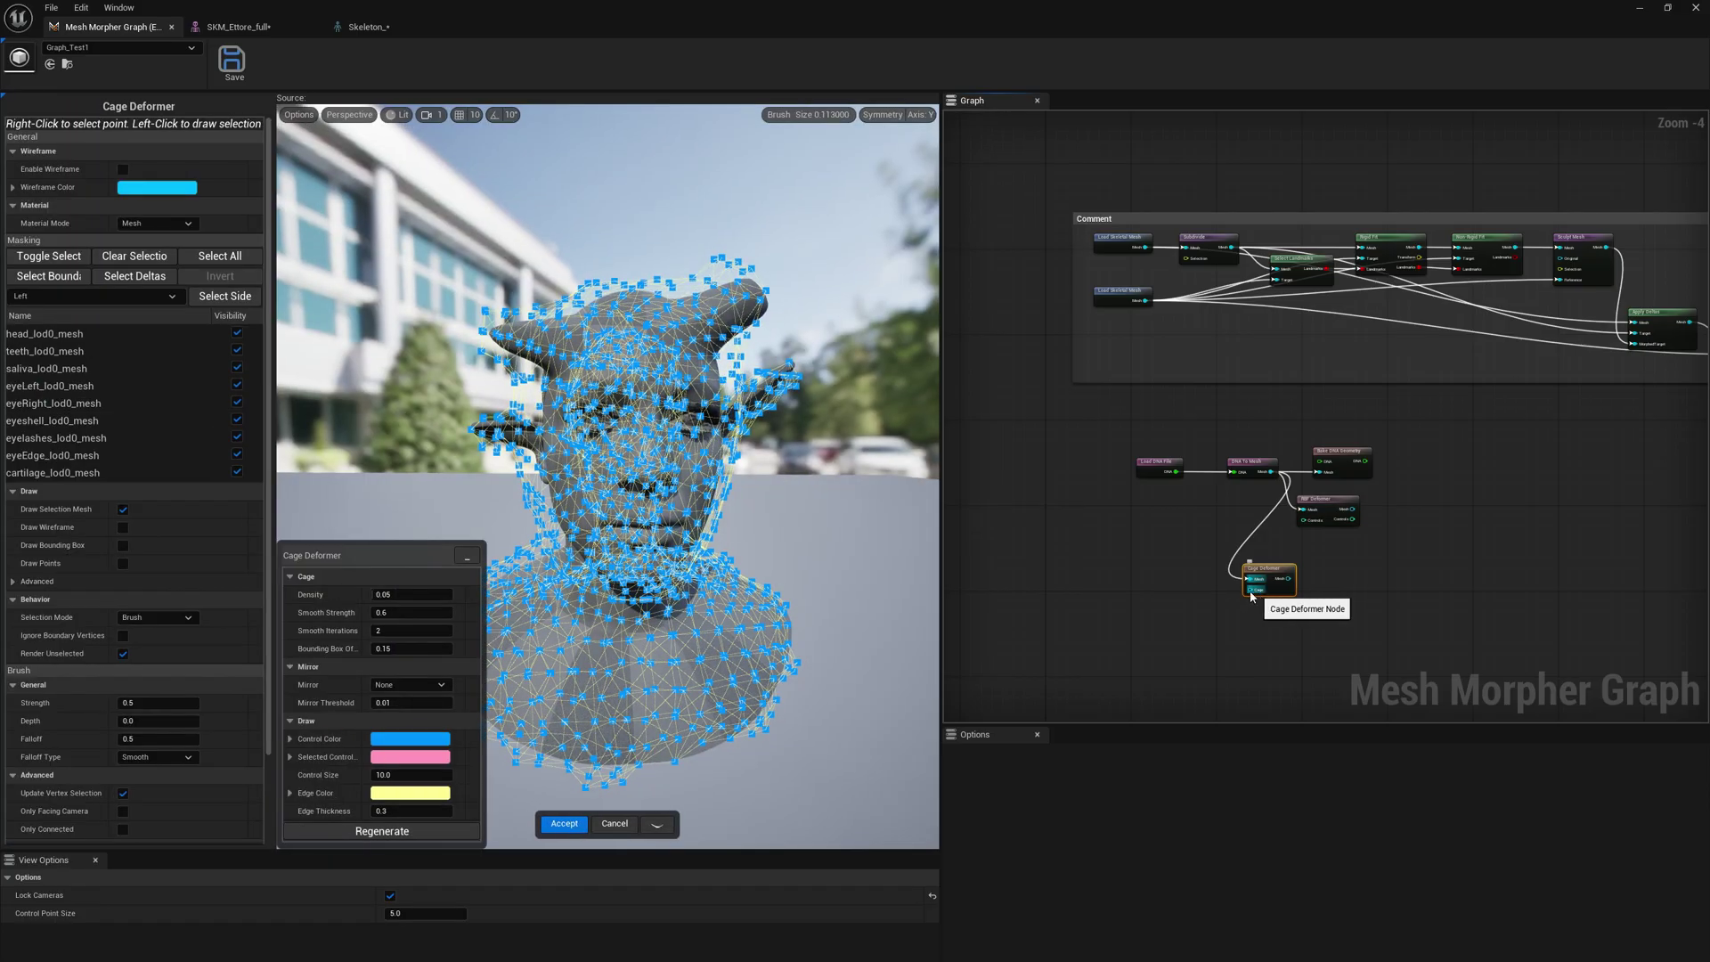
# Step: Try moving the cage points around one pointed ear downward and undo the move
pyautogui.keyDown('alt'); pyautogui.moveTo(785, 466); pyautogui.dragTo(781, 446); pyautogui.keyUp('alt')
pyautogui.moveTo(733, 365); pyautogui.dragTo(762, 478)
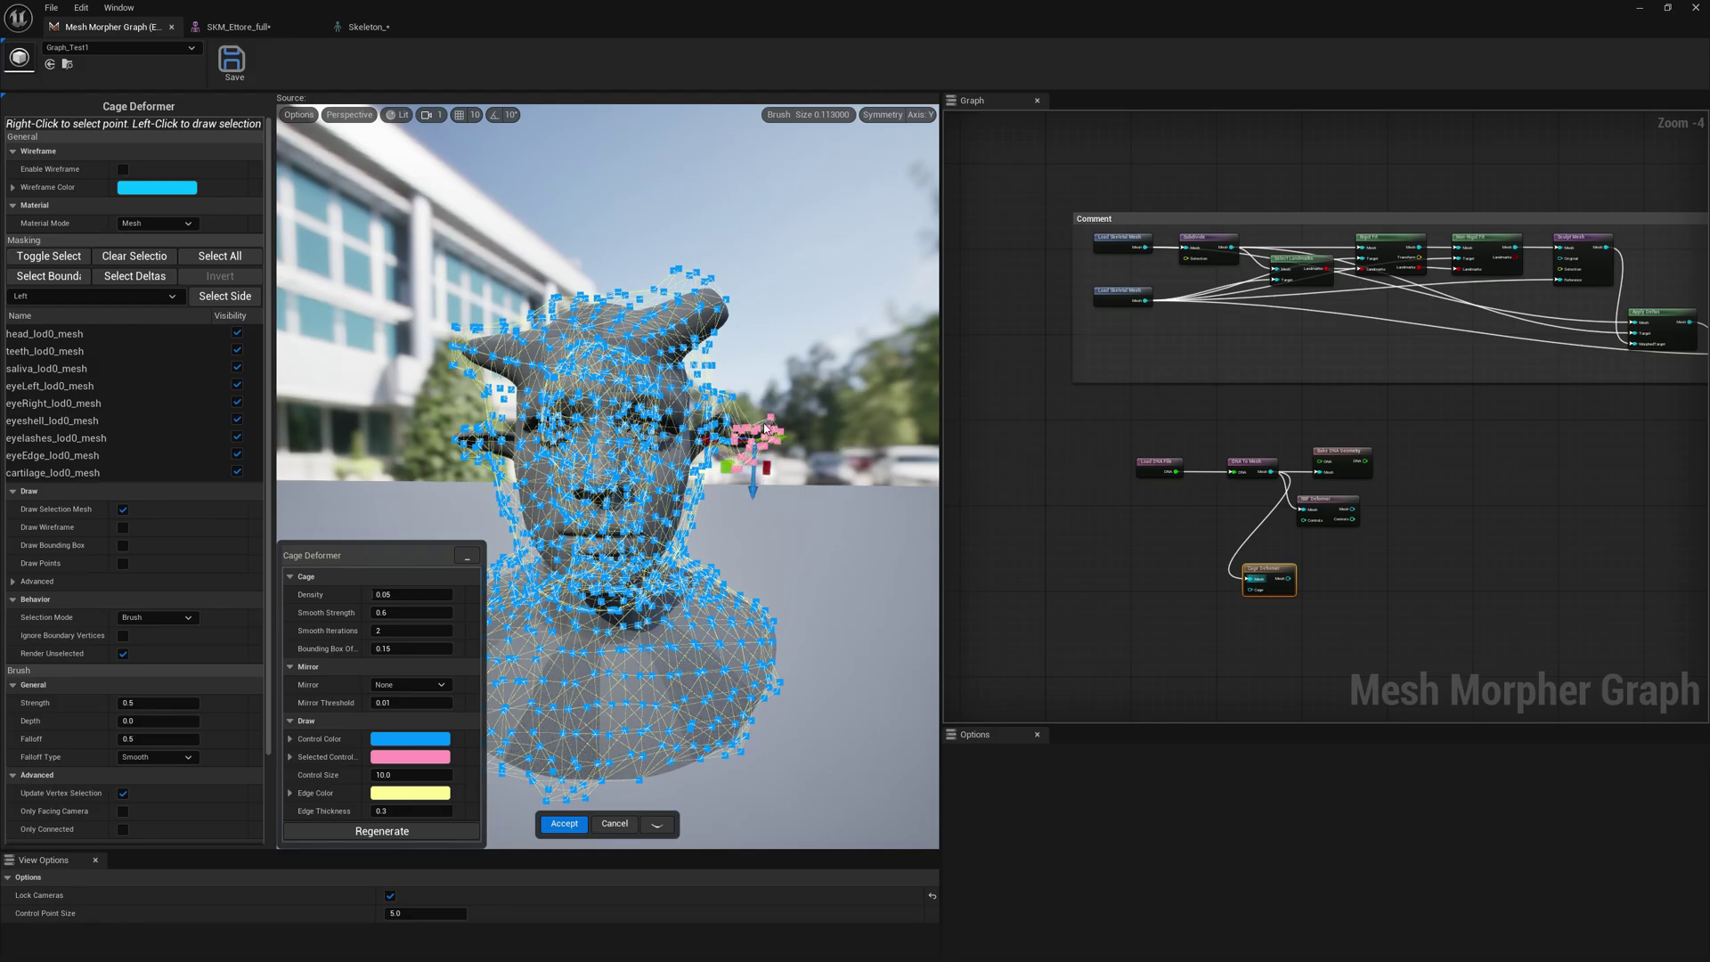
pyautogui.hotkey('ctrl', 'z')
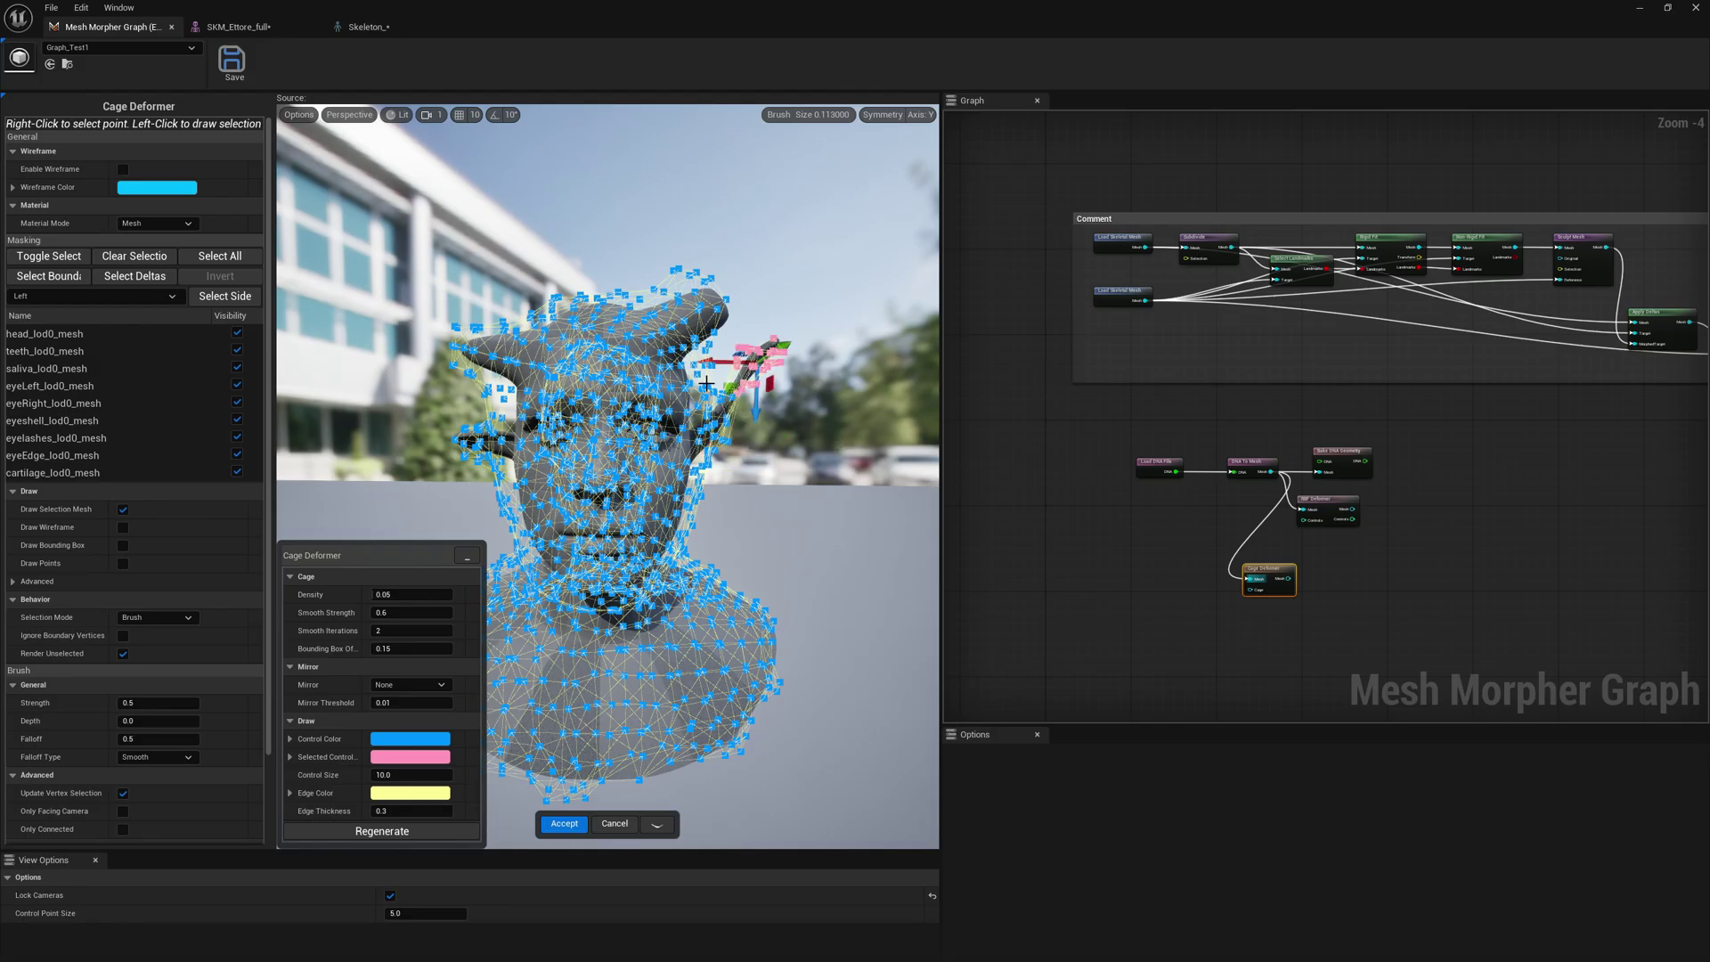
pyautogui.moveTo(782, 533); pyautogui.dragTo(765, 548, button='right')
pyautogui.scroll(-3, 782, 533)
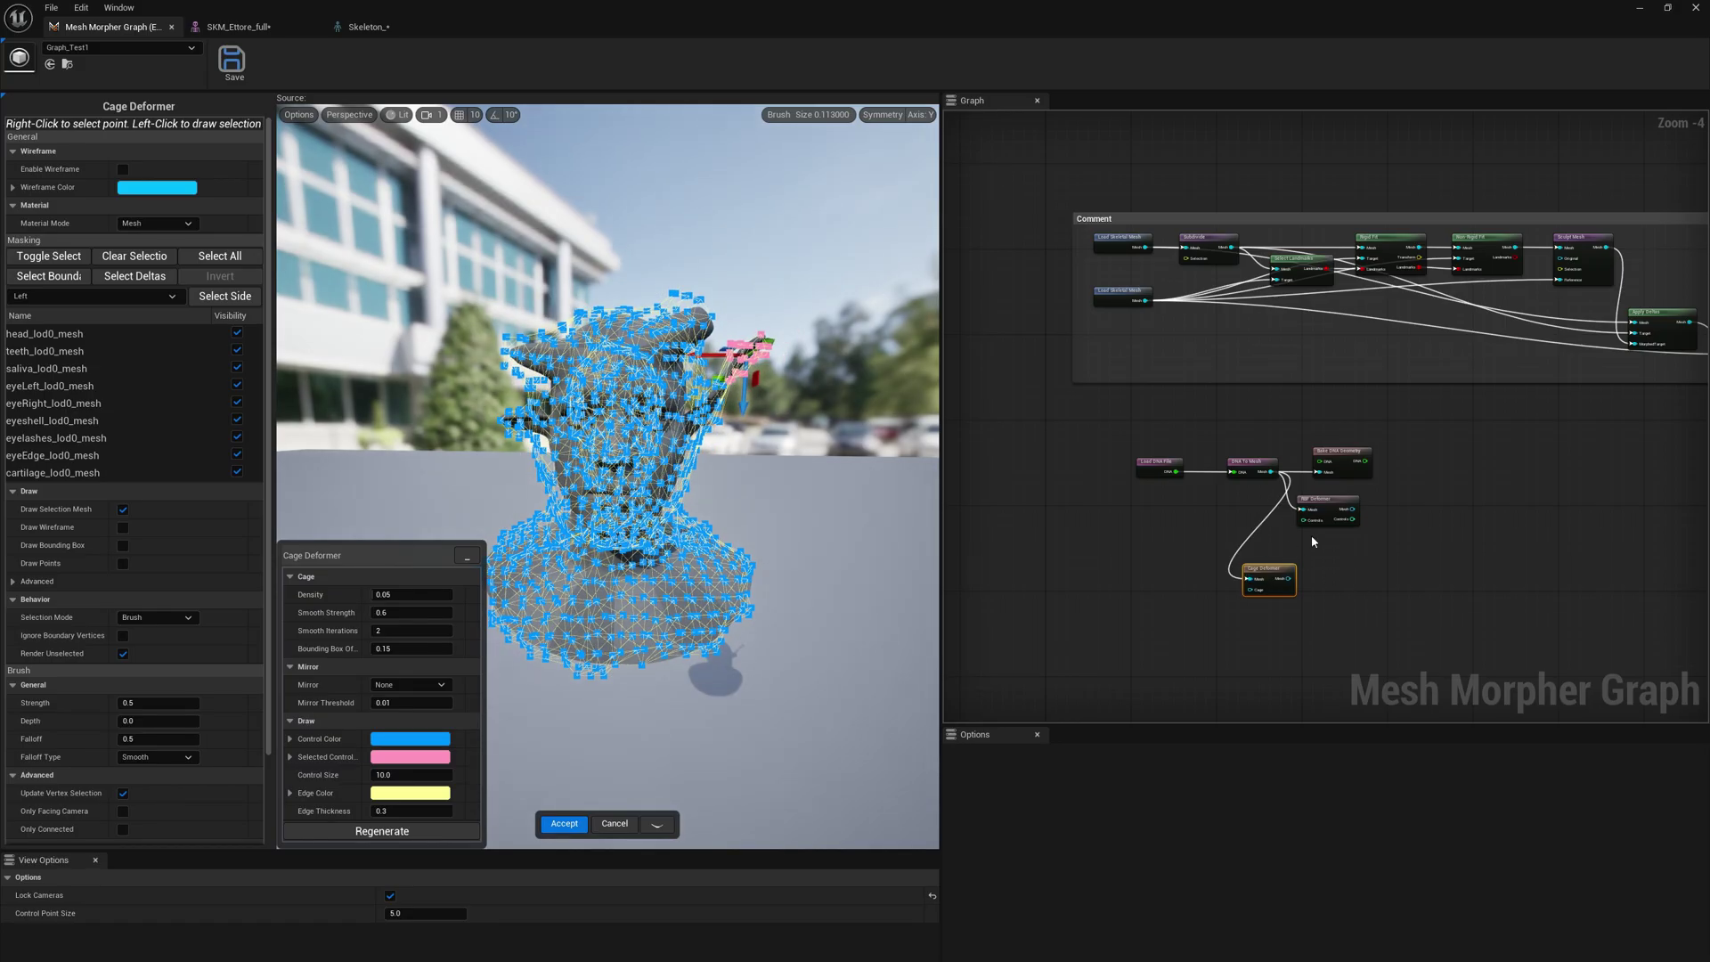
# Step: Examine the nodes available in the Selection, Skeleton, Tools, Cage, DNA and Exporter categories
pyautogui.rightClick(1339, 568)
pyautogui.click(1346, 675)
pyautogui.click(1345, 708)
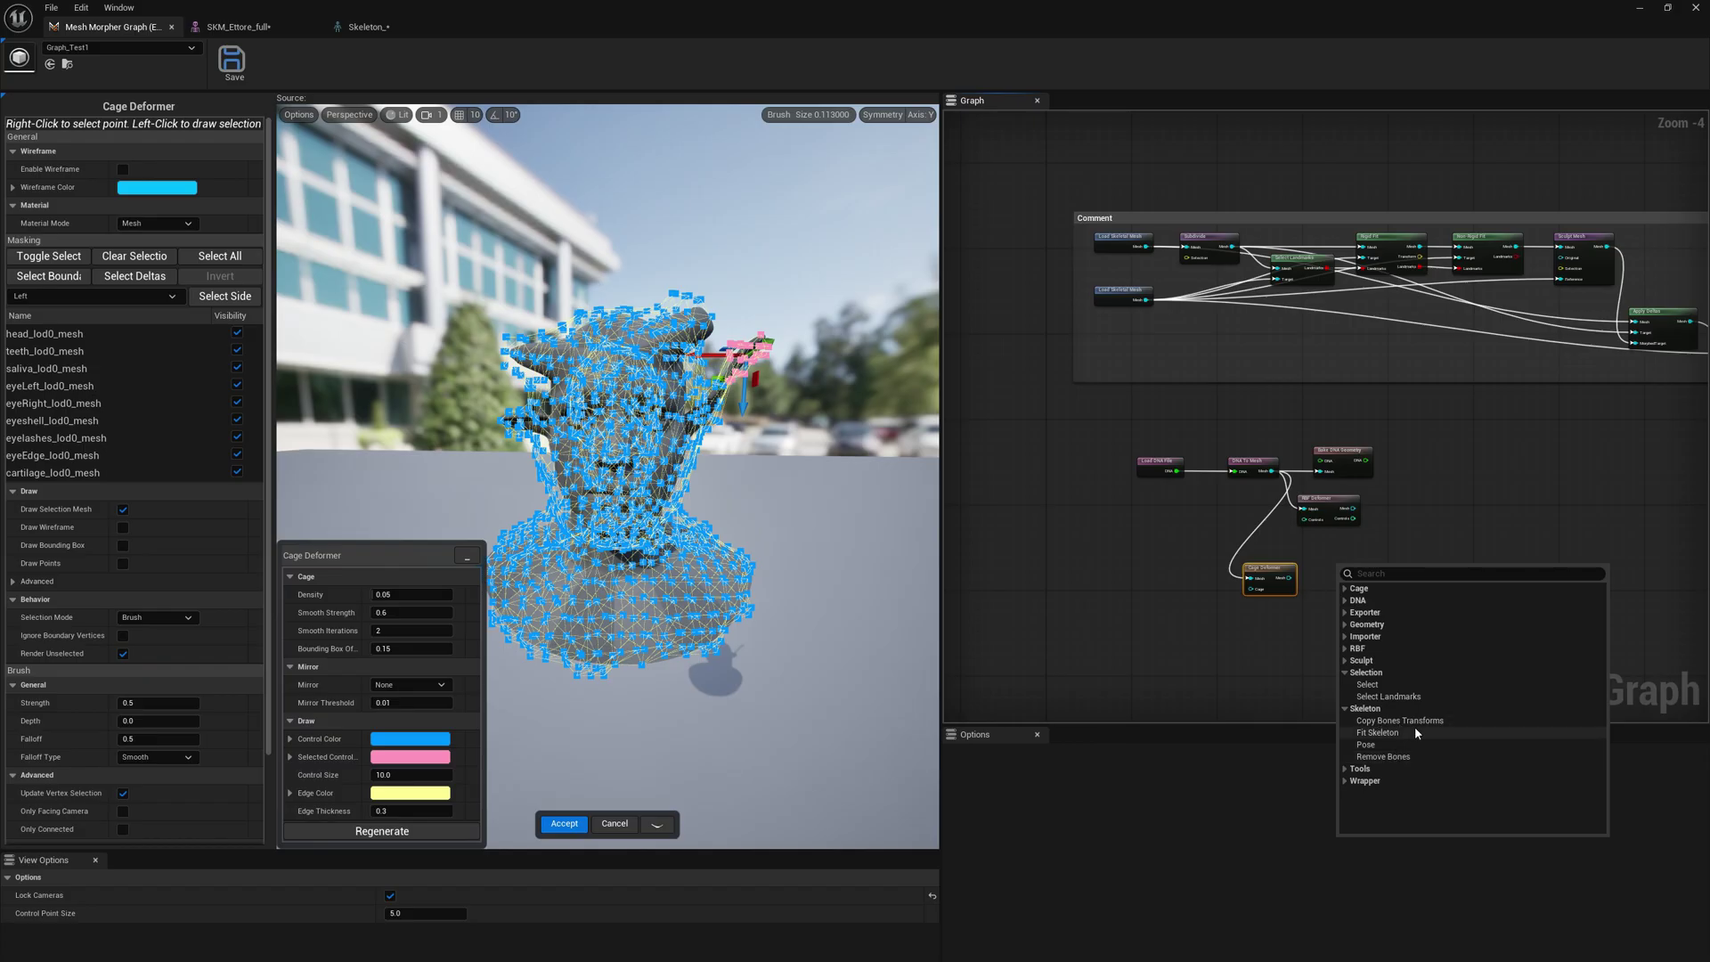
pyautogui.click(1425, 771)
pyautogui.scroll(-1, 1449, 739)
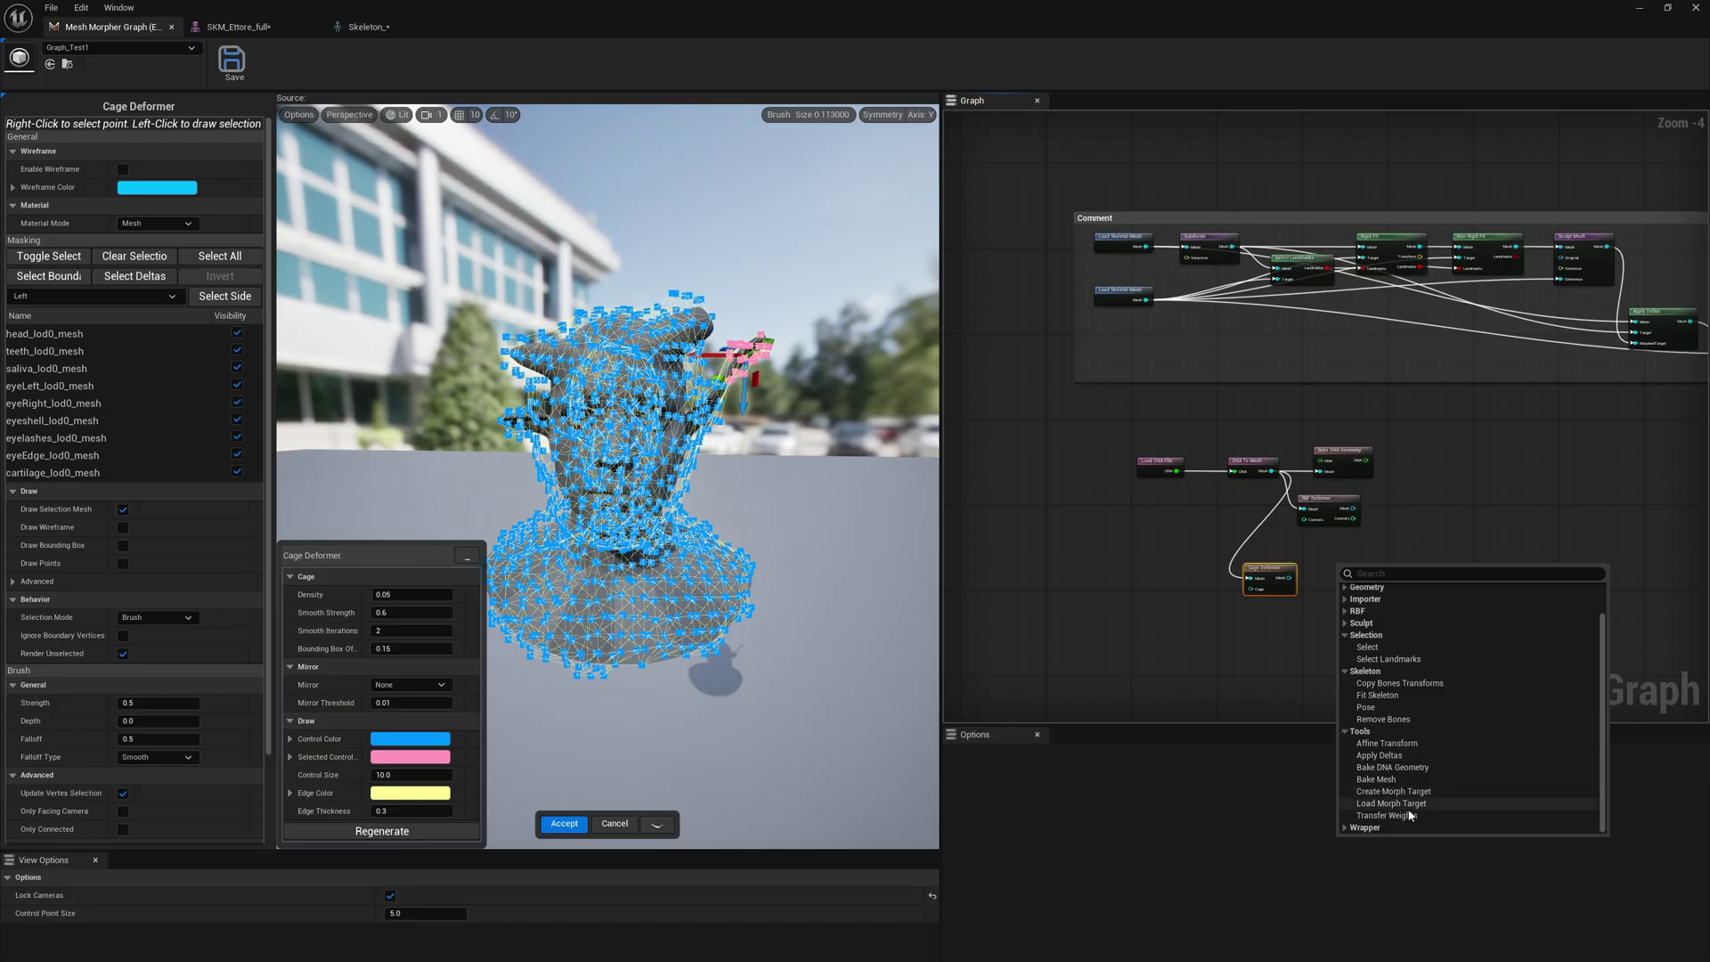
pyautogui.scroll(1, 1434, 745)
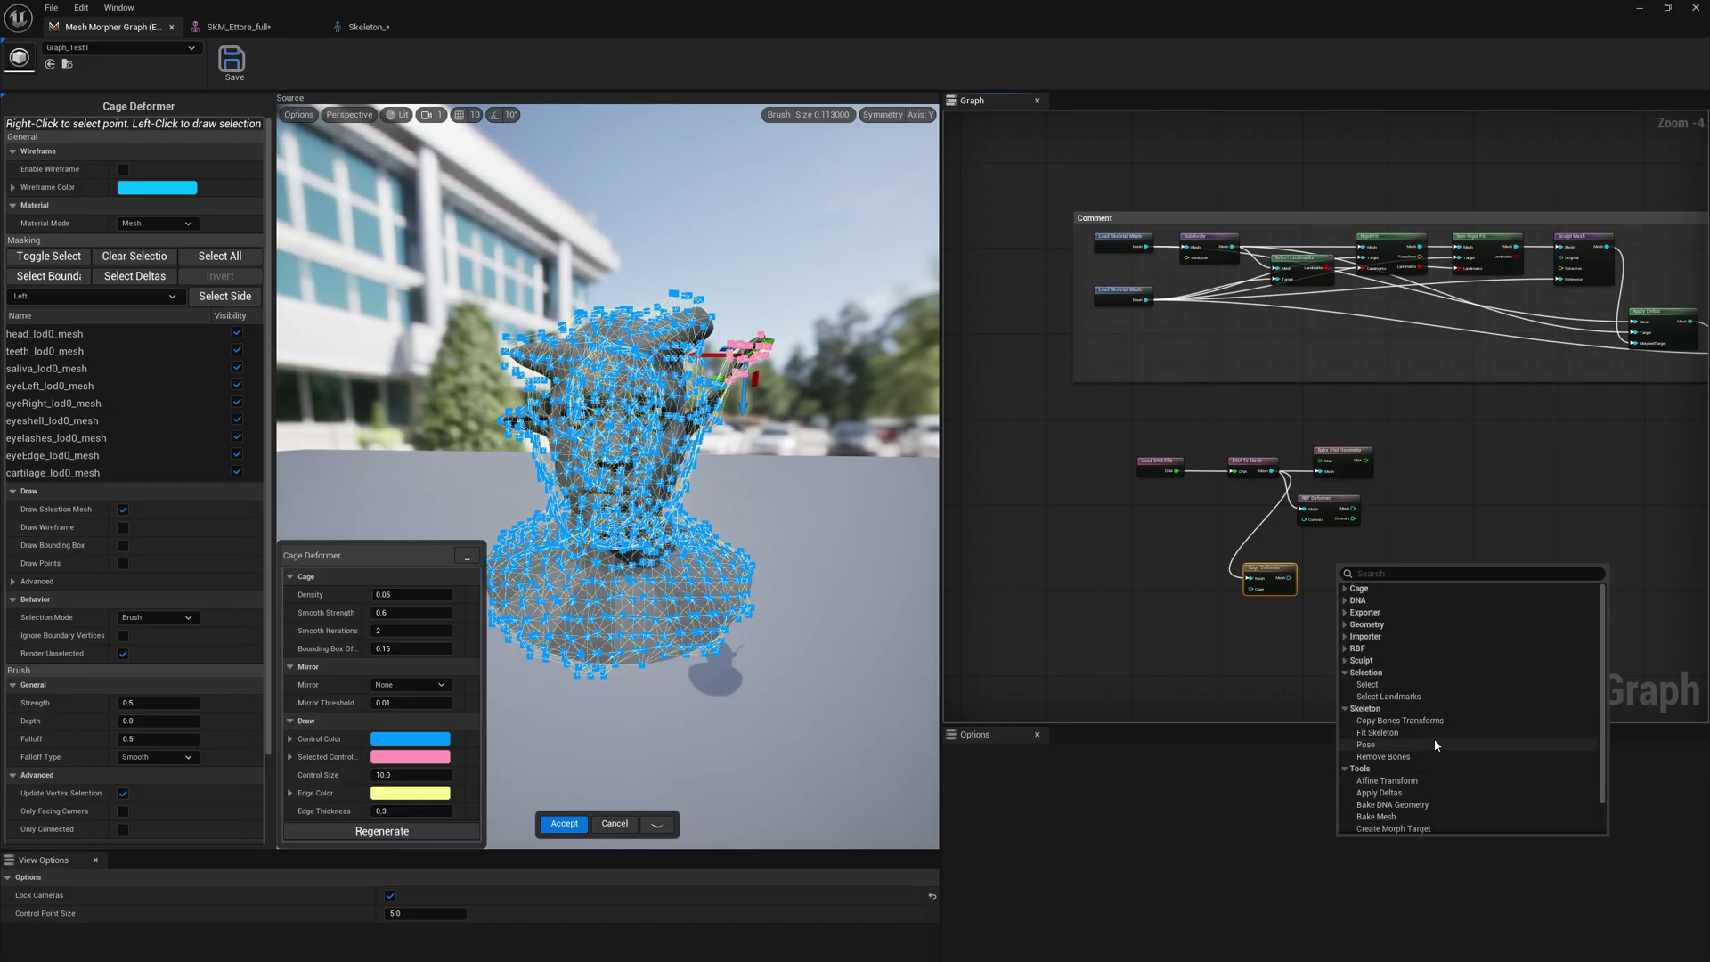
pyautogui.click(1346, 589)
pyautogui.click(1345, 625)
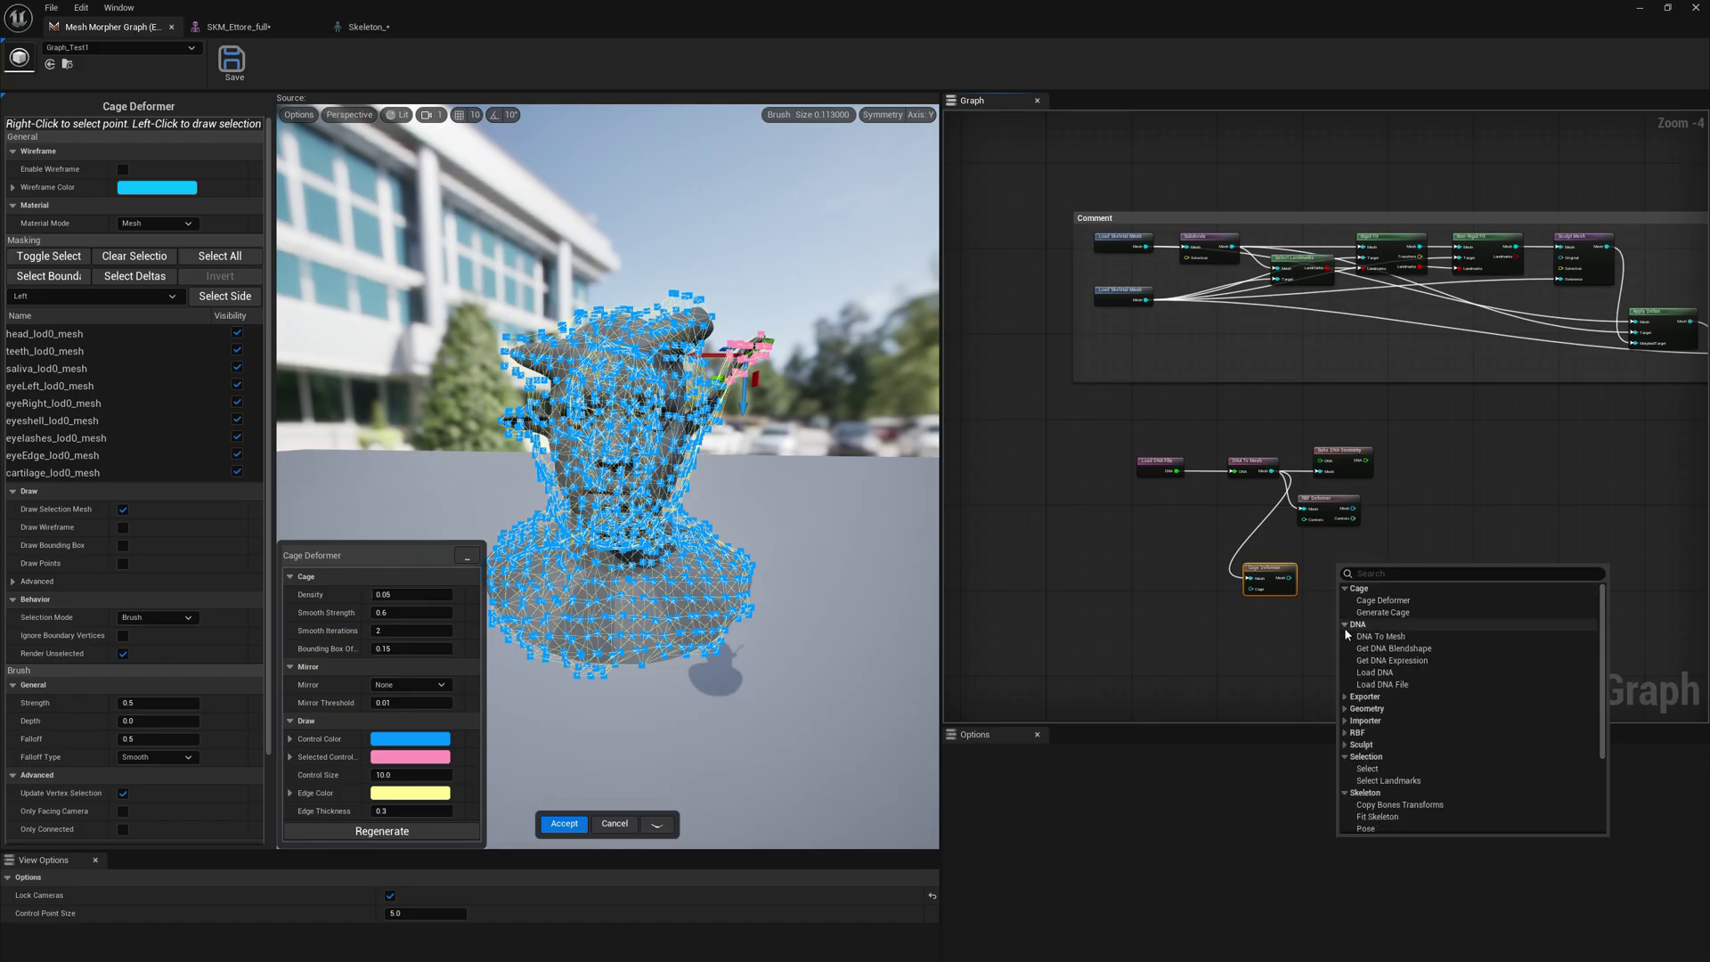
pyautogui.click(1345, 696)
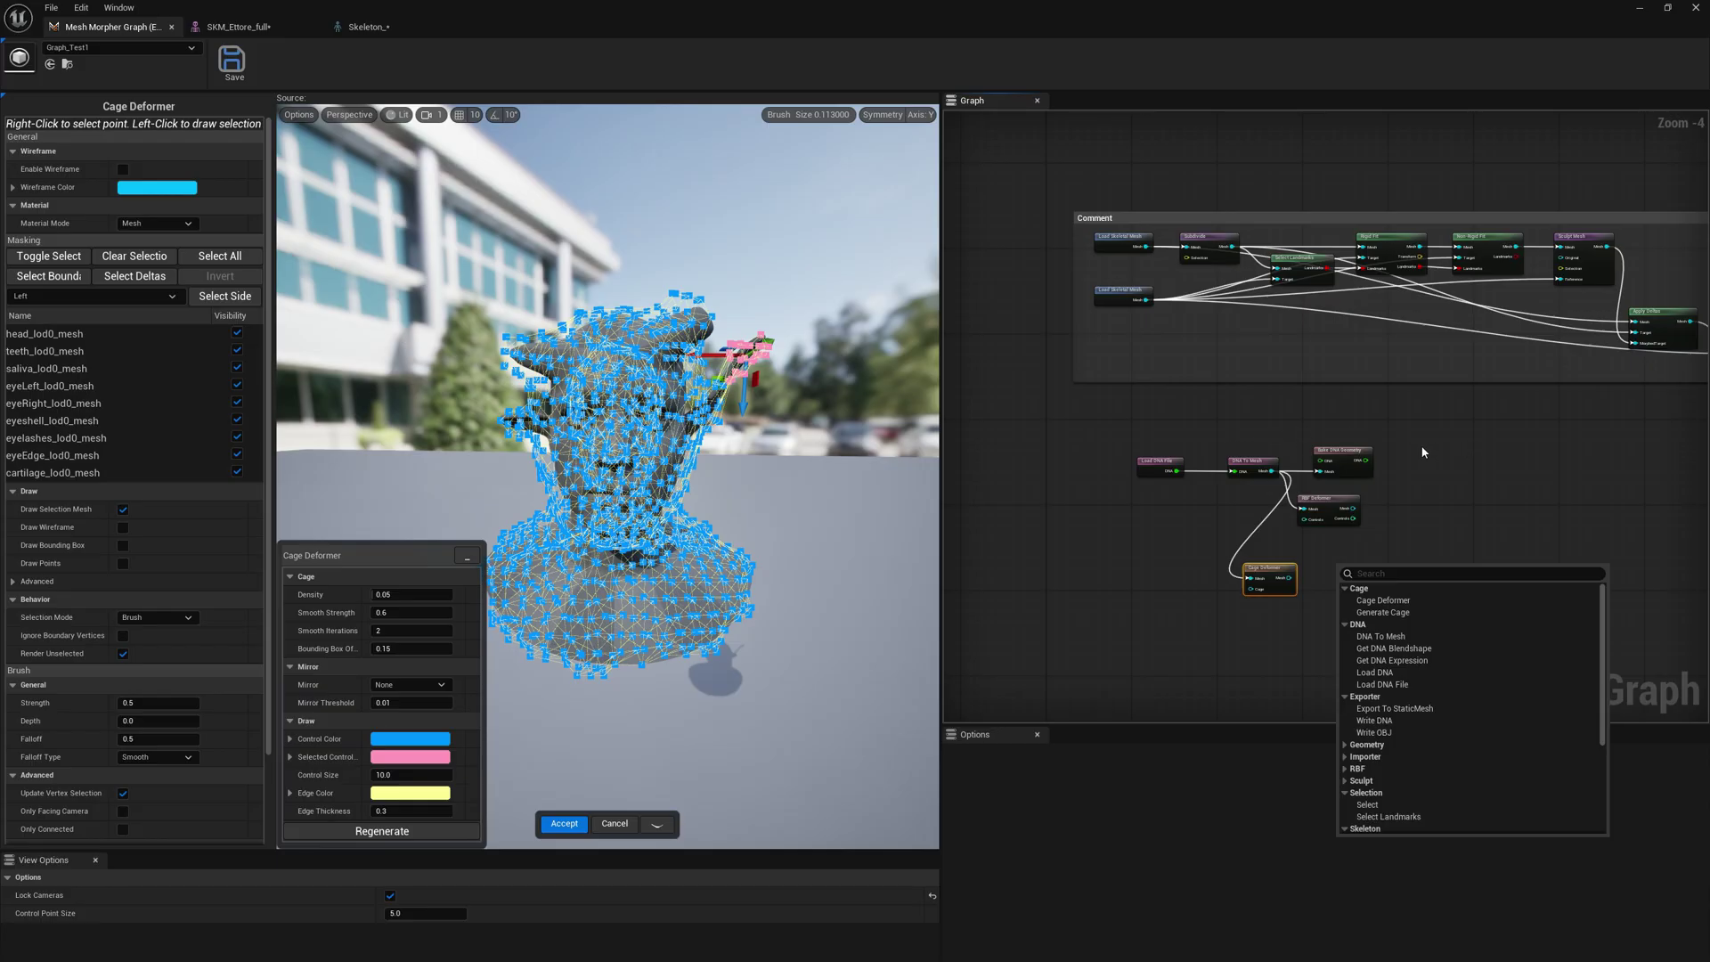
pyautogui.moveTo(1468, 467); pyautogui.dragTo(1387, 481, button='right')
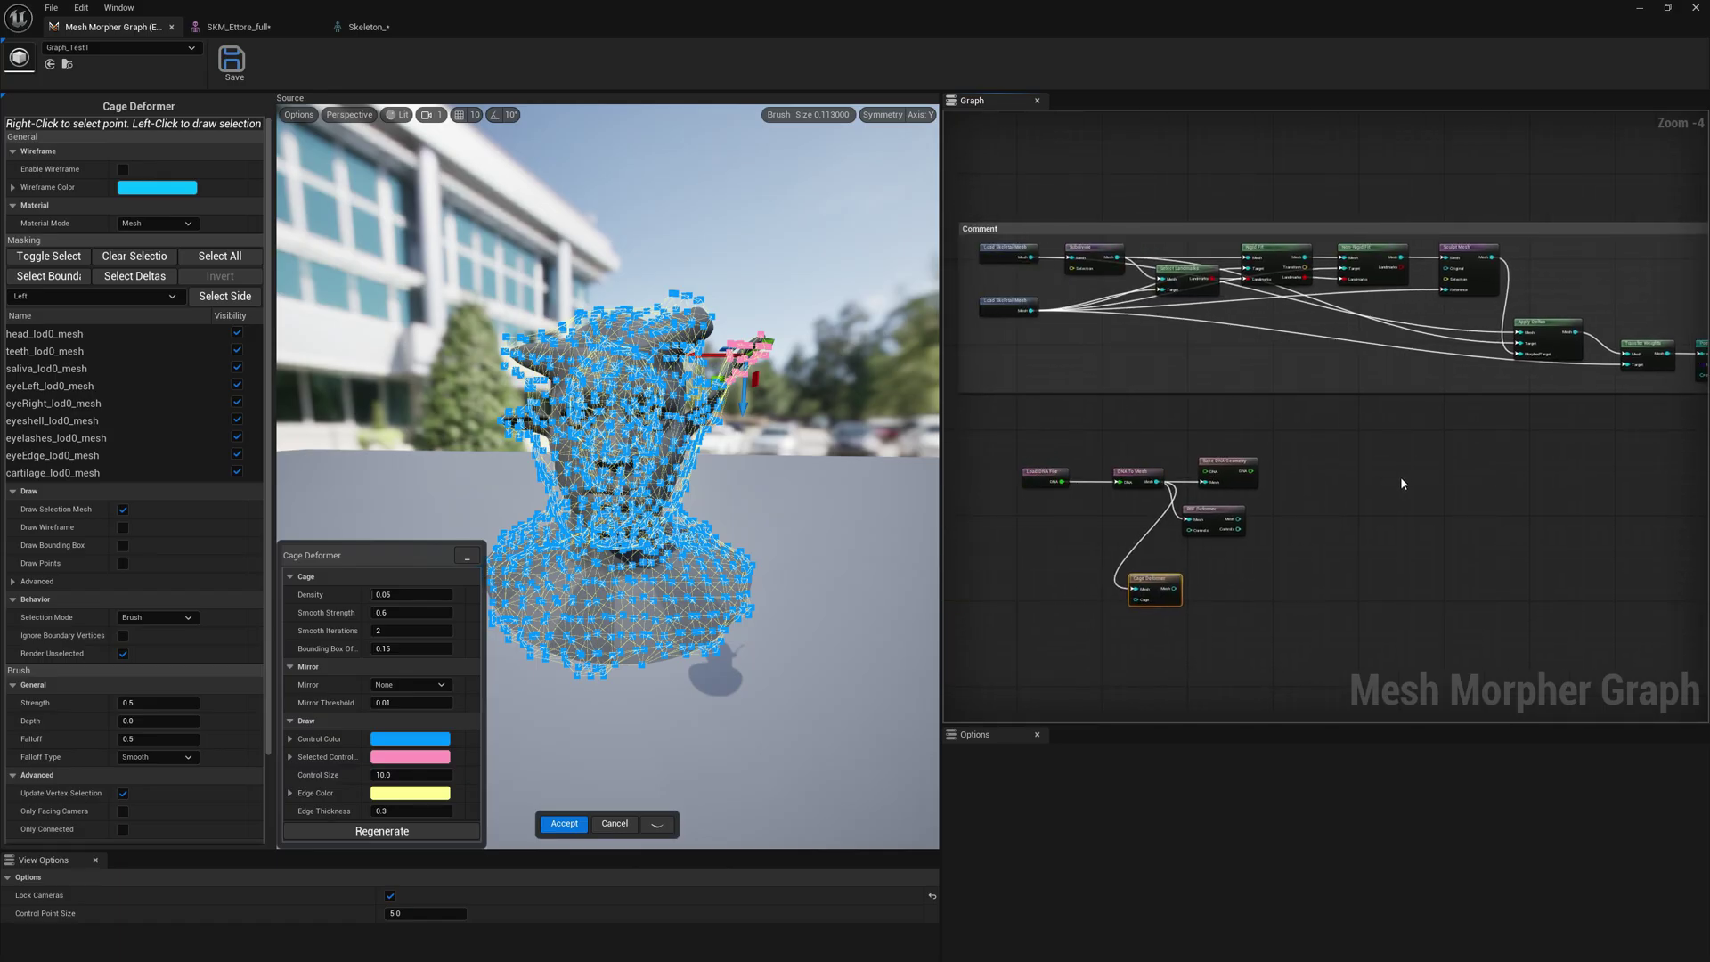